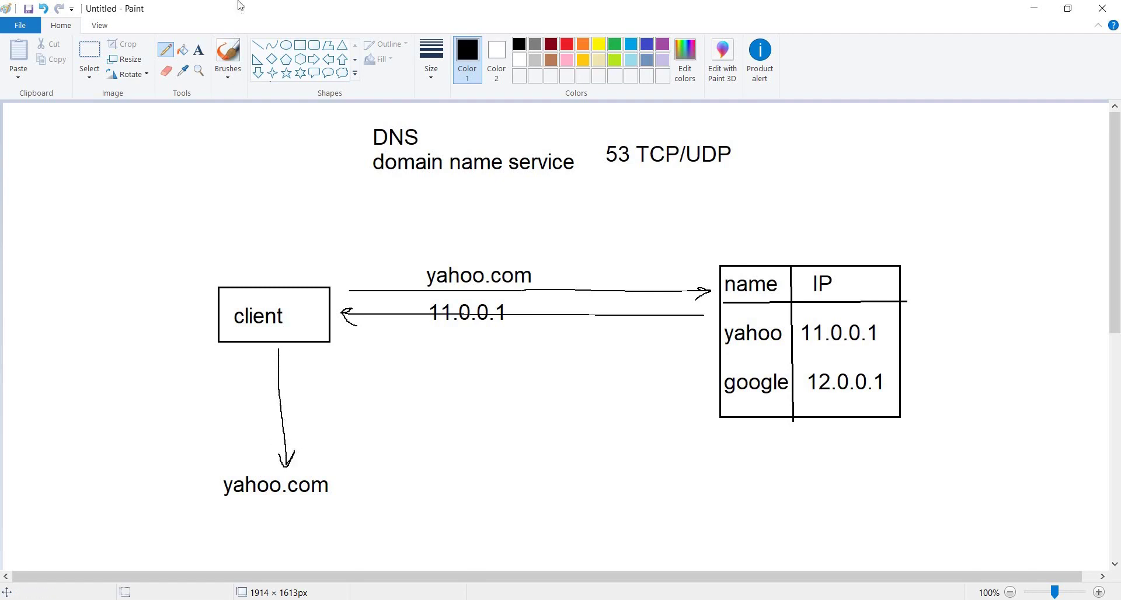
Write the address 11.0.0.1 beside the client's downward arrow to yahoo.com.
click(199, 51)
click(299, 399)
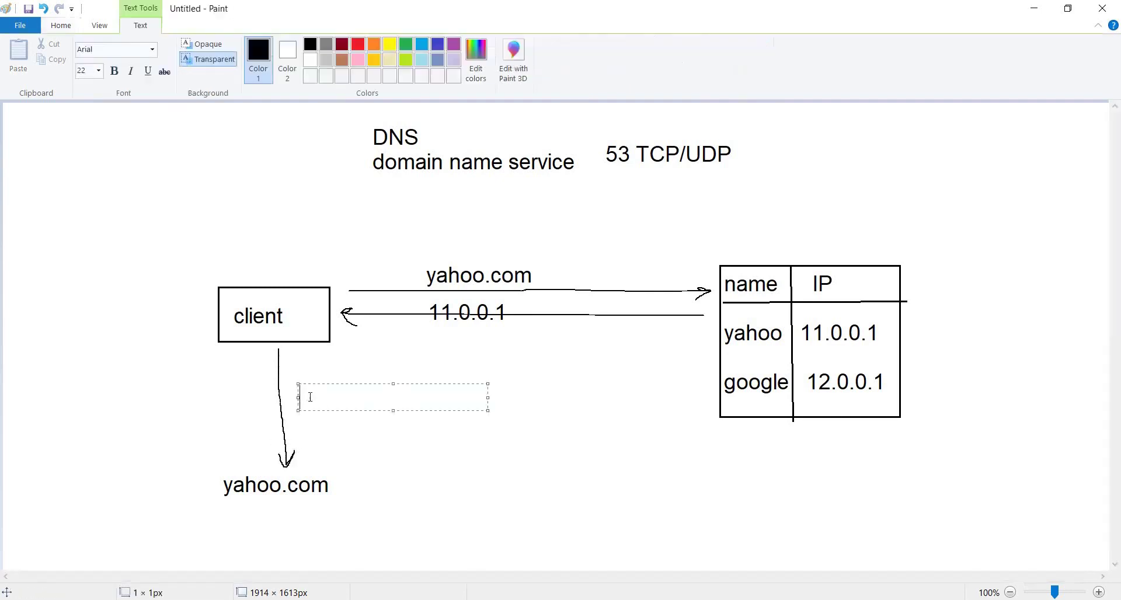
text(11.0.0.1)
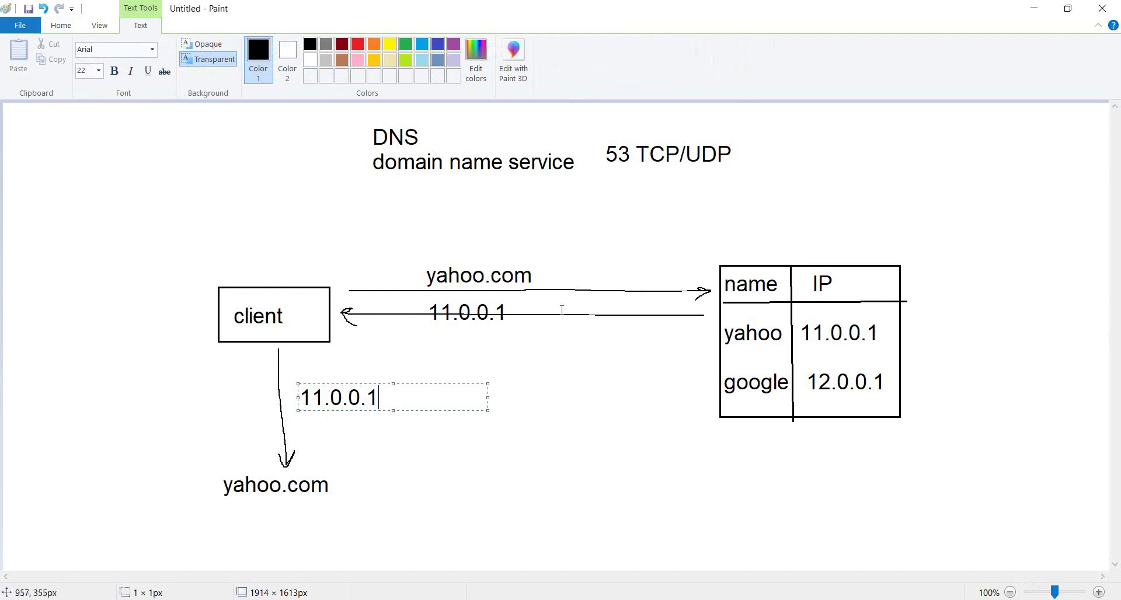
click(729, 241)
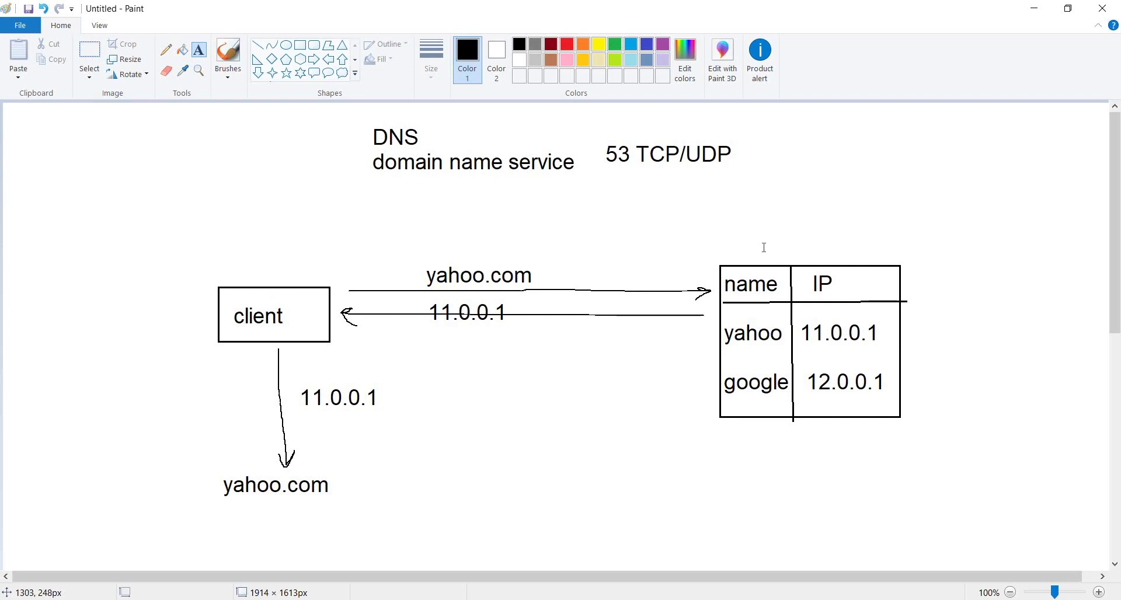
Write 'IP: 10.0.0.1' and 'DNS: 10.0.0.2' on two lines above the client box.
click(187, 221)
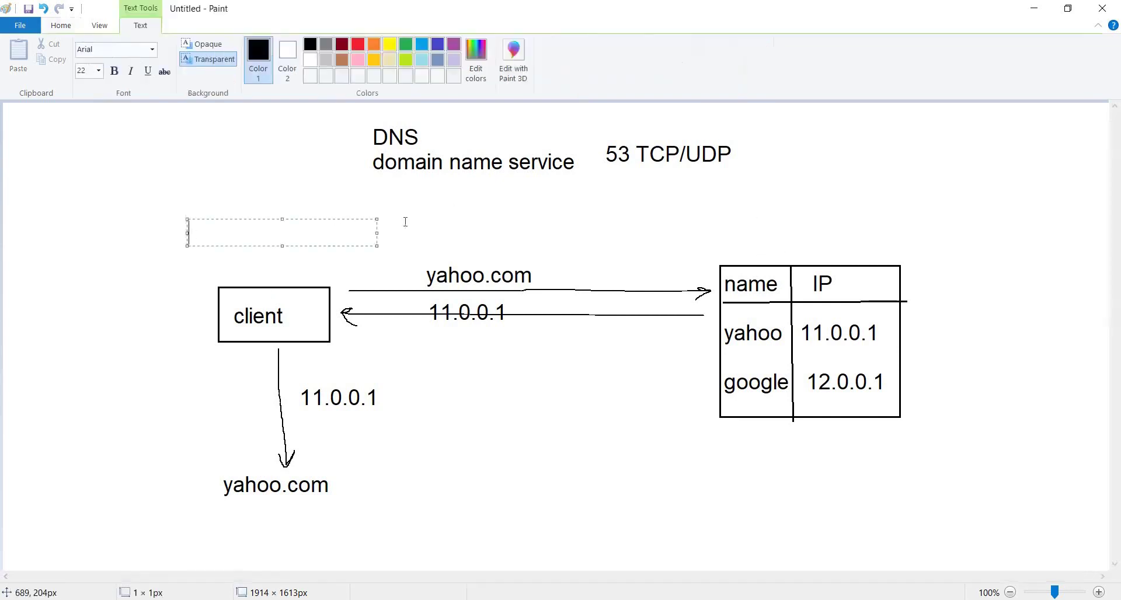
text(IP: 10.0.0.1)
key(Return)
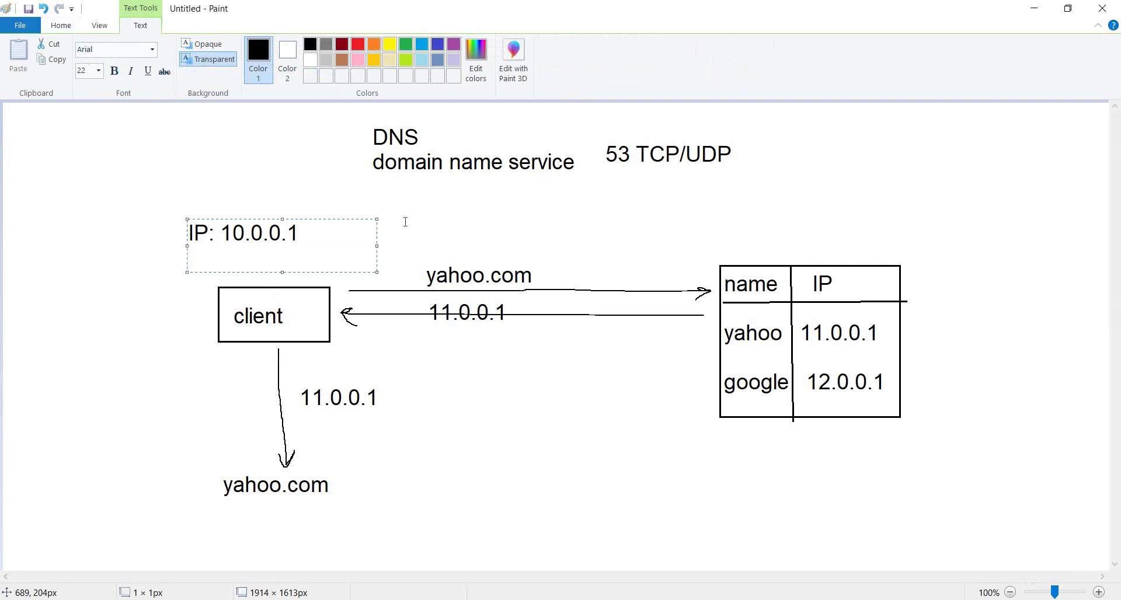
text(DNS: 10.0.0.1)
key(BackSpace)
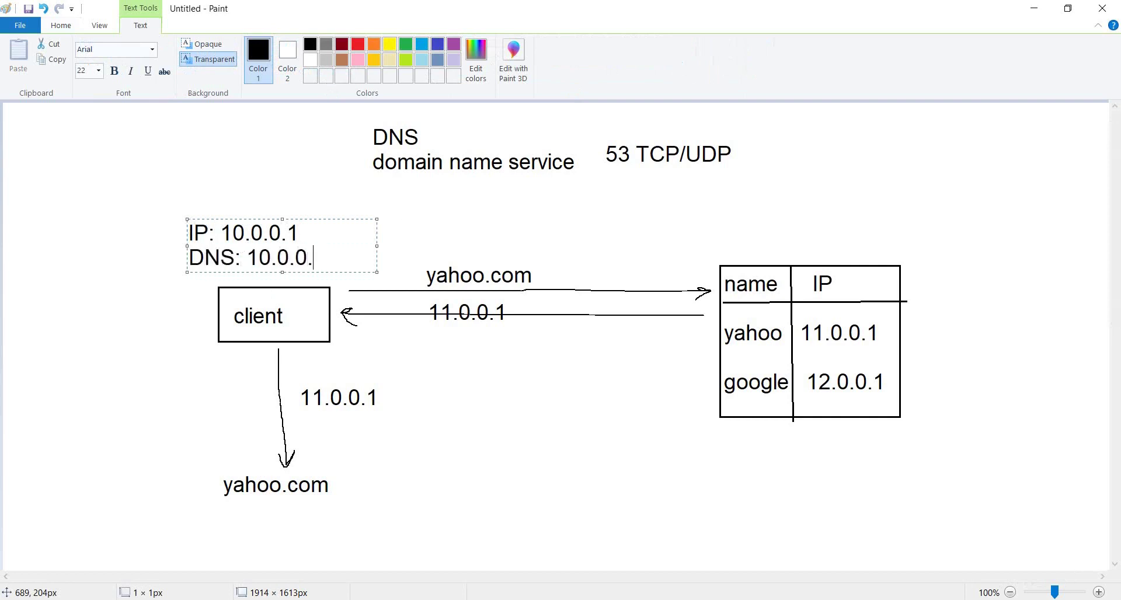
text(2)
Add the label 'IP: 10.0.0.2' above the DNS server's table.
click(734, 242)
text(IP)
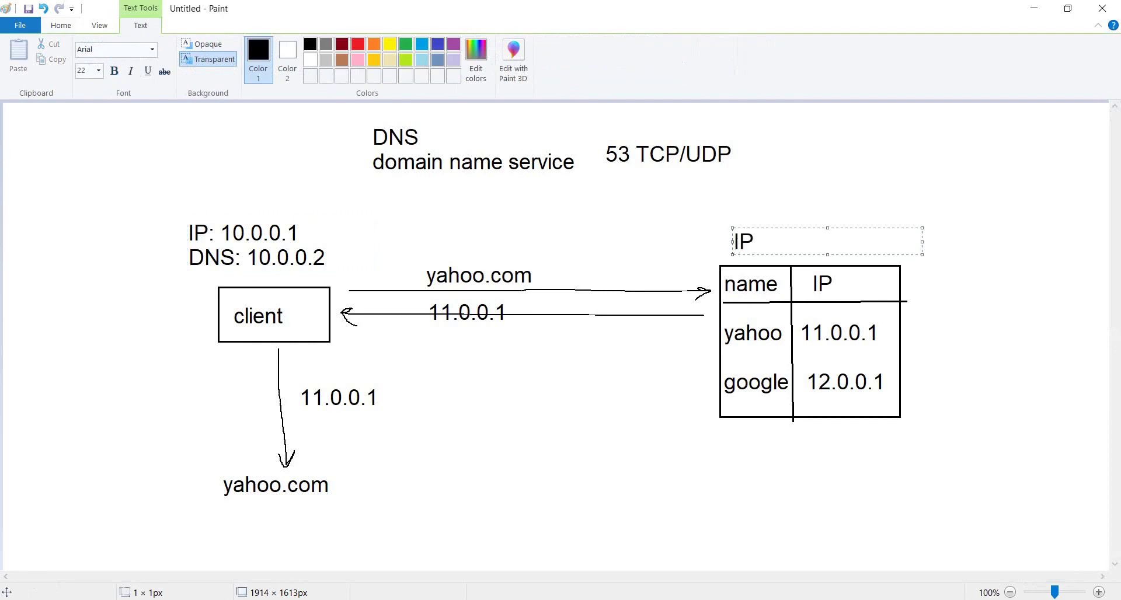
text(: 10.0.0.2)
click(627, 263)
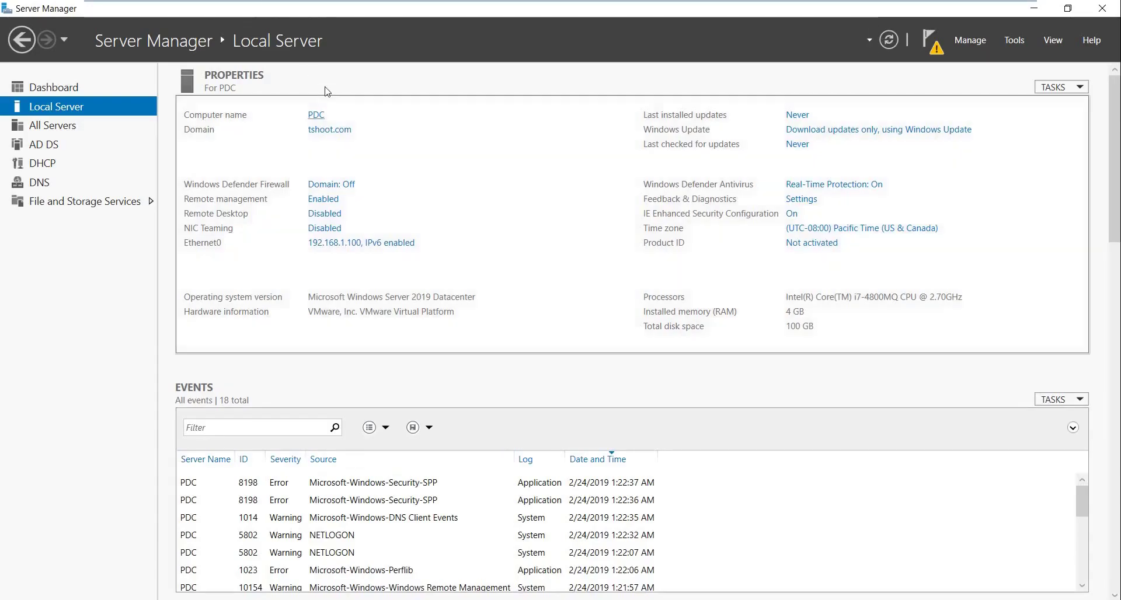
Switch to the Win10 virtual machine and sign in with the administrator password.
mouse_move(249, 5)
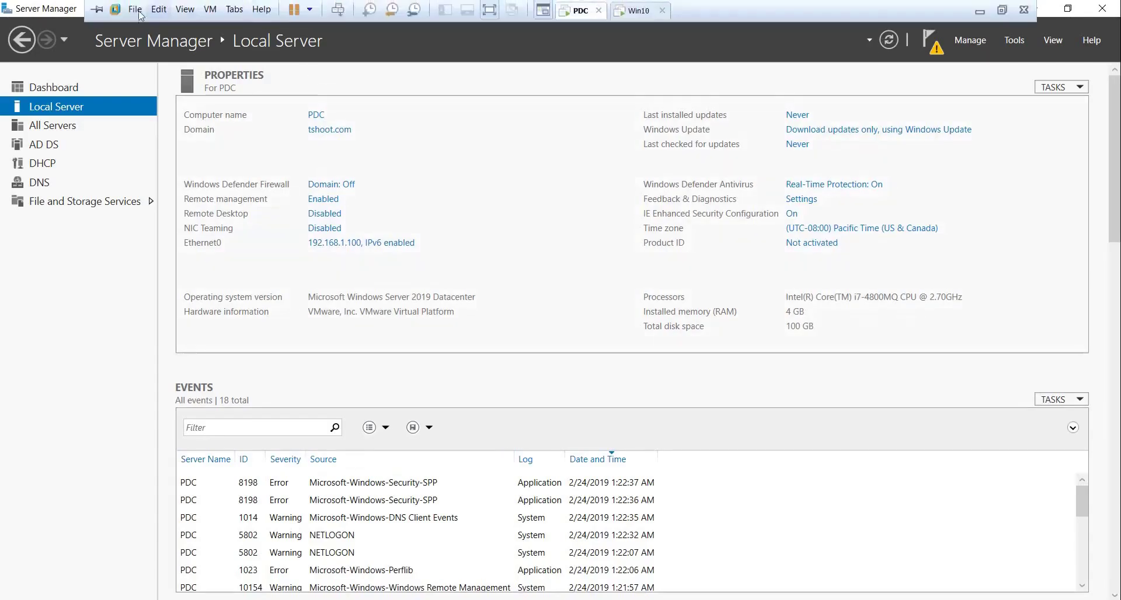
click(650, 8)
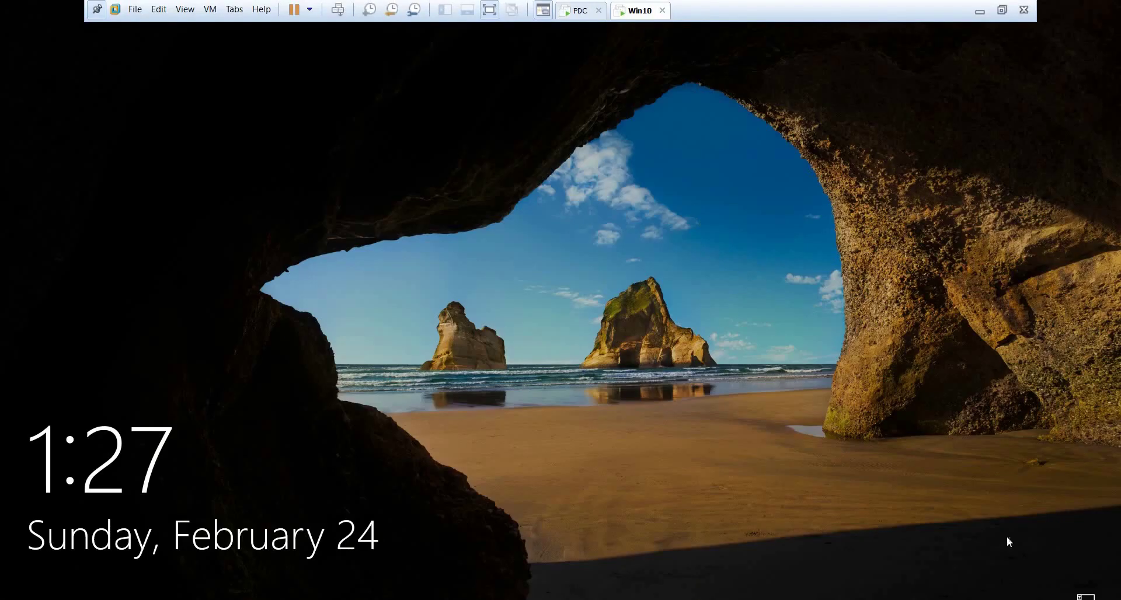
click(619, 388)
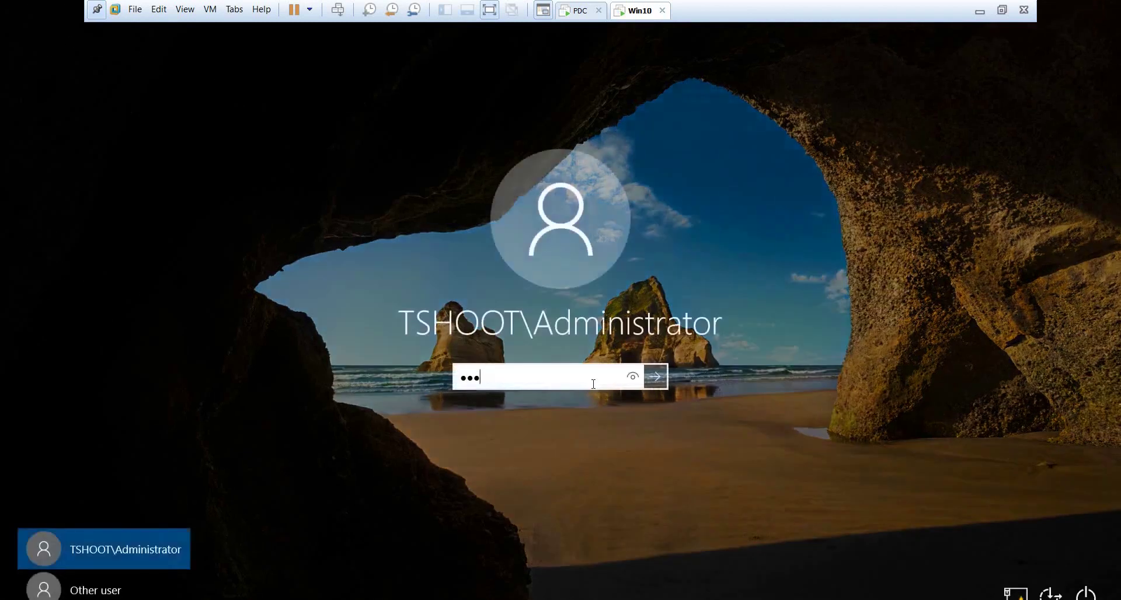
key(Return)
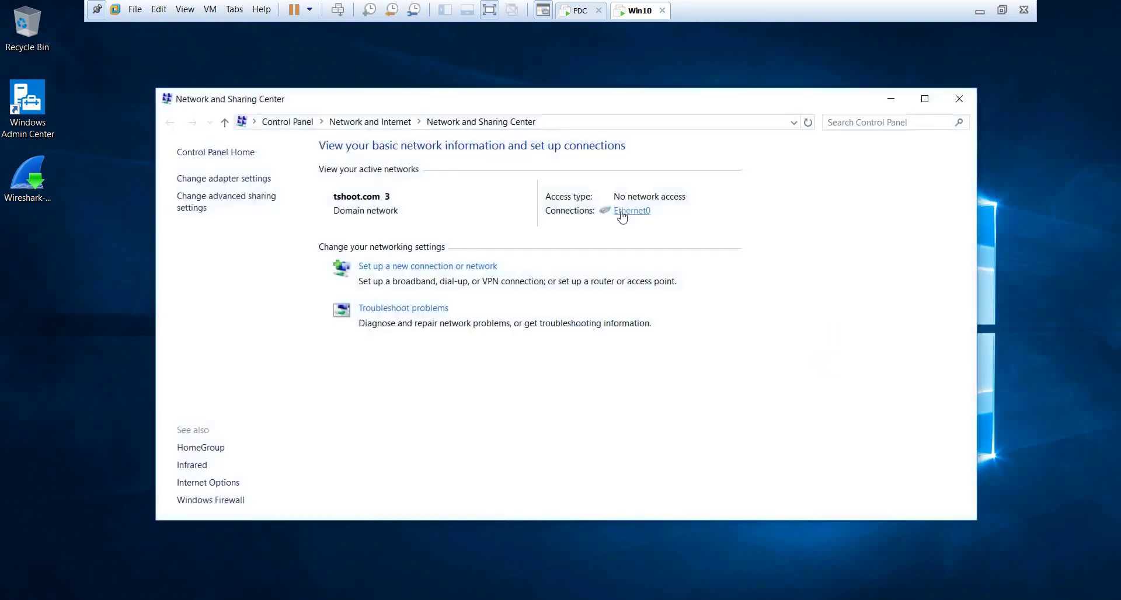
Open the IPv4 properties of the Ethernet0 adapter.
click(632, 210)
click(478, 425)
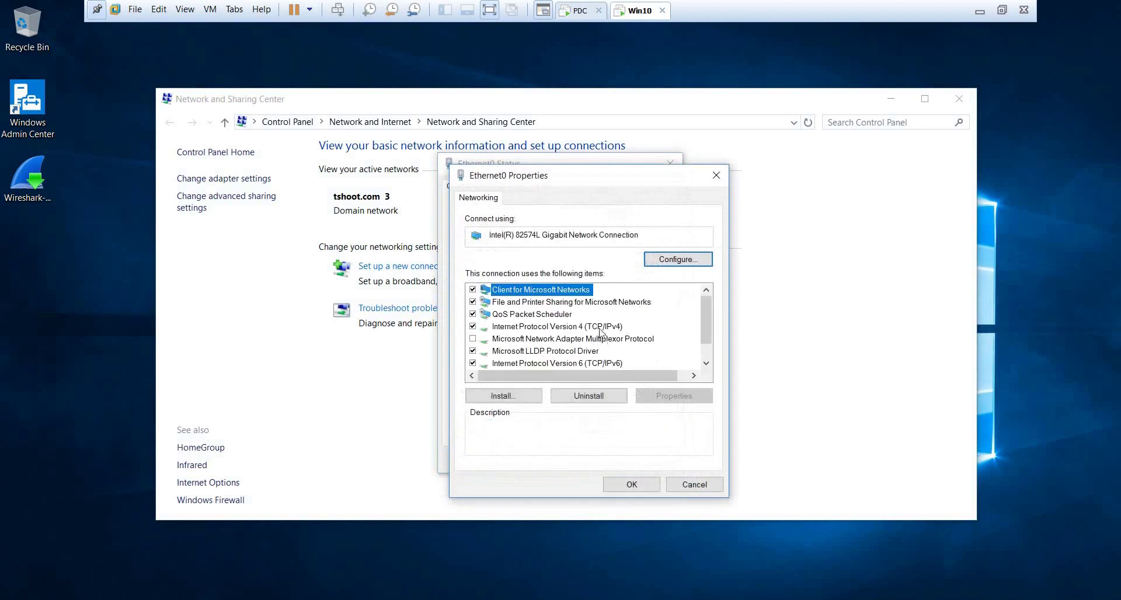
double_click(597, 331)
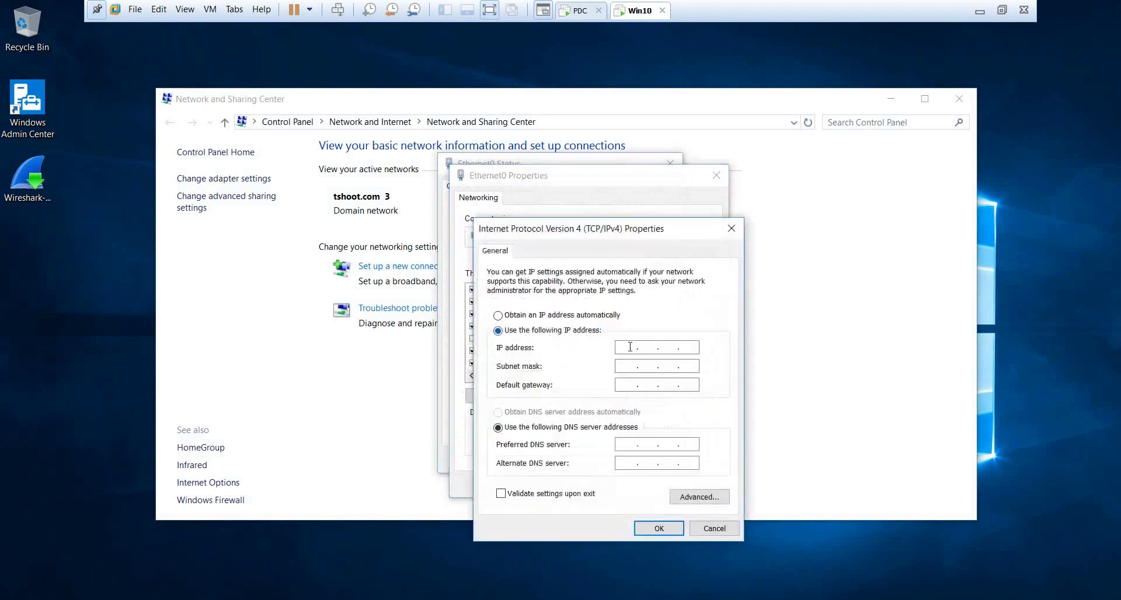
click(714, 529)
double_click(592, 330)
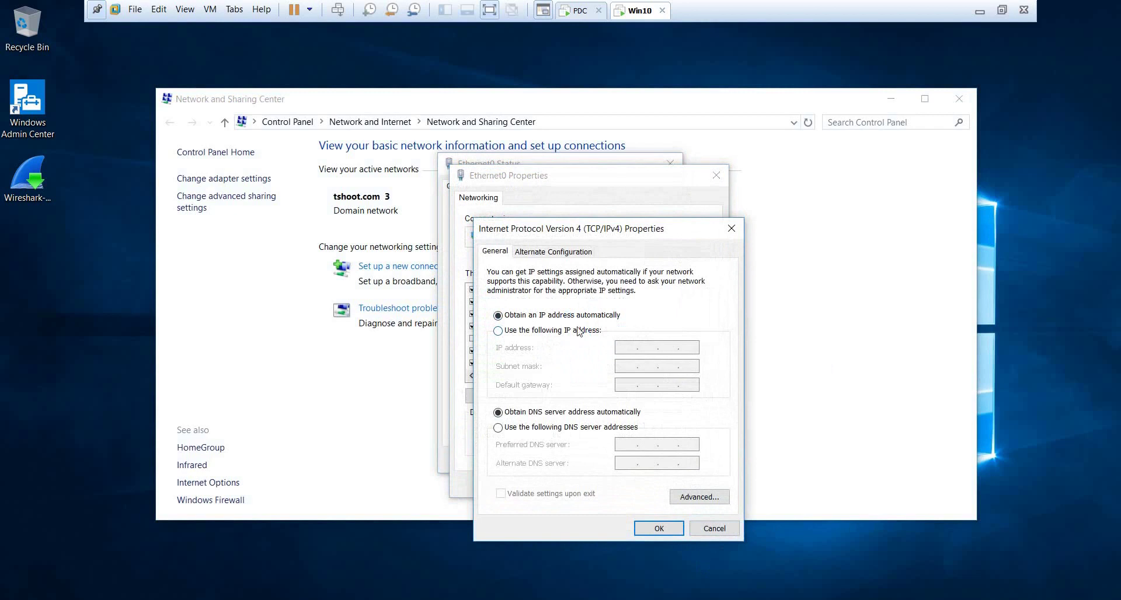
Set static IP 192.168.1.150, mask 255.255.255.0, gateway 192.168.1.1, DNS 192.168.1.100, and apply.
click(580, 332)
click(619, 349)
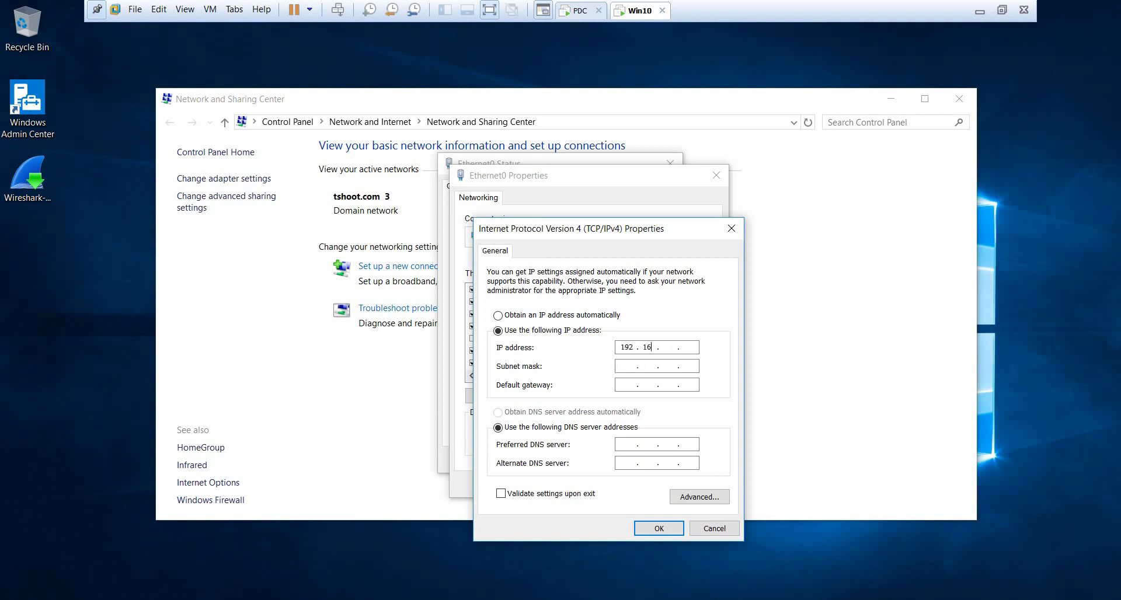
text(192.168.1.150)
key(Tab)
key(Tab)
click(620, 445)
text(192 . 168 . 1 . 1)
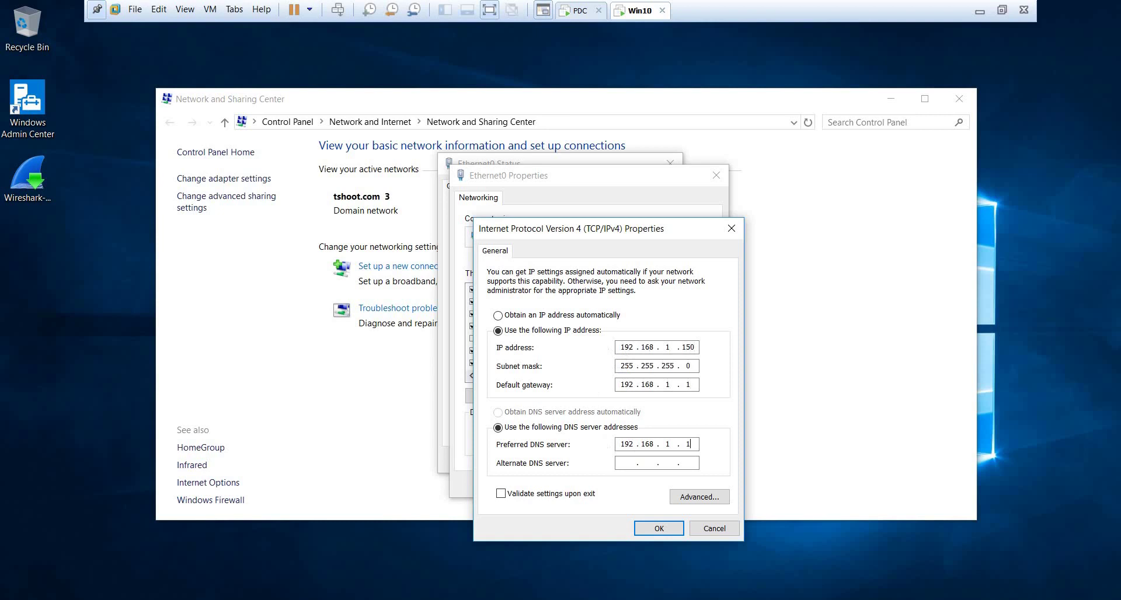
text(00)
click(653, 528)
click(639, 486)
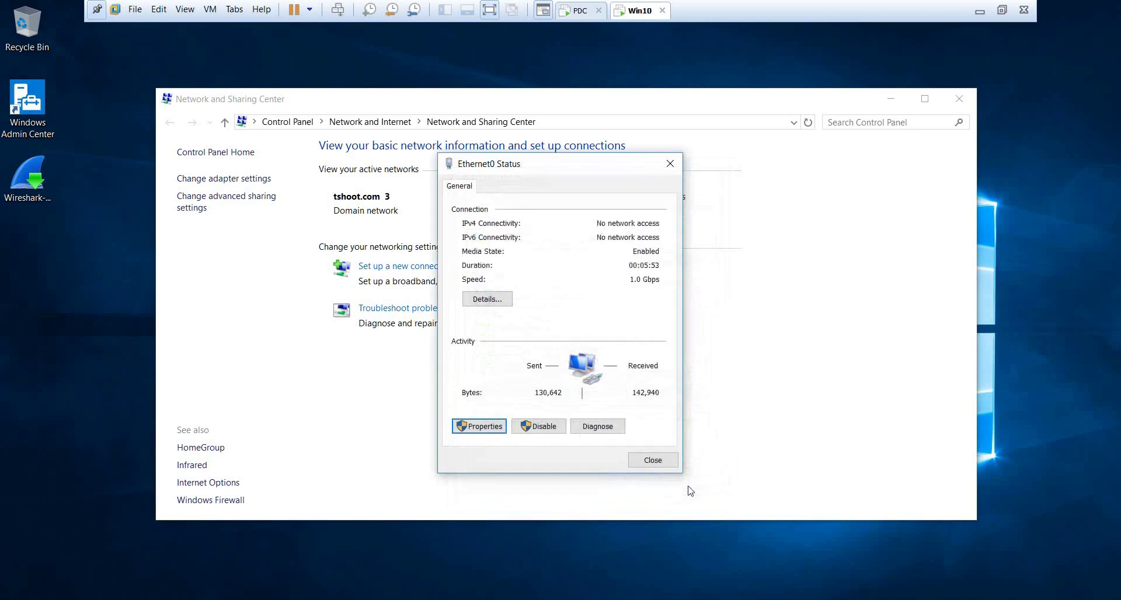
Recheck the IPv4 settings and the advanced DNS server list, closing without changes.
click(478, 427)
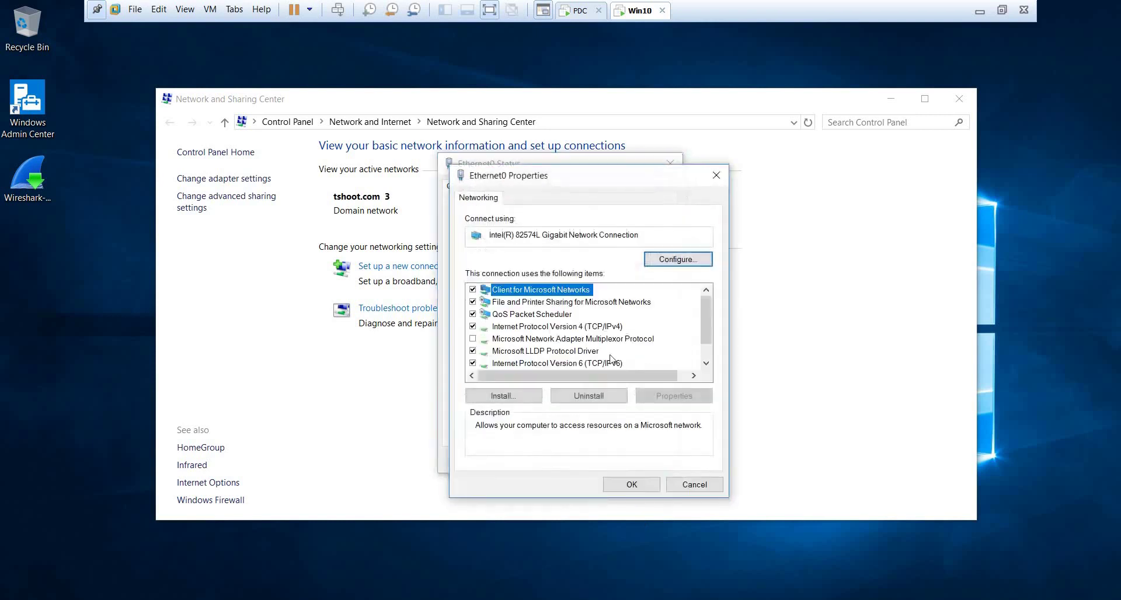
double_click(600, 328)
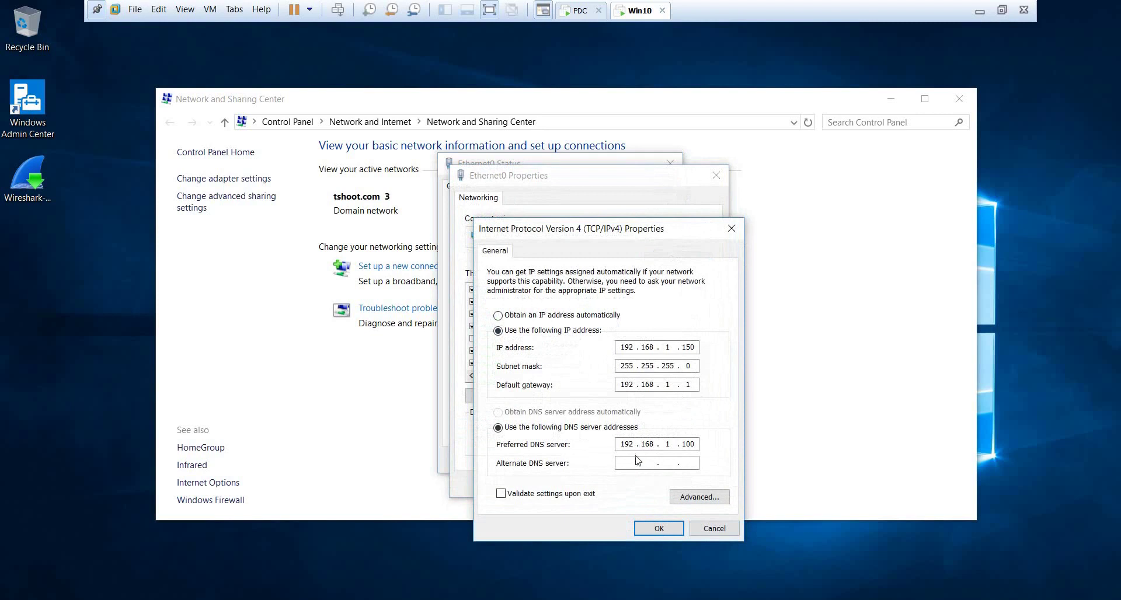
click(712, 496)
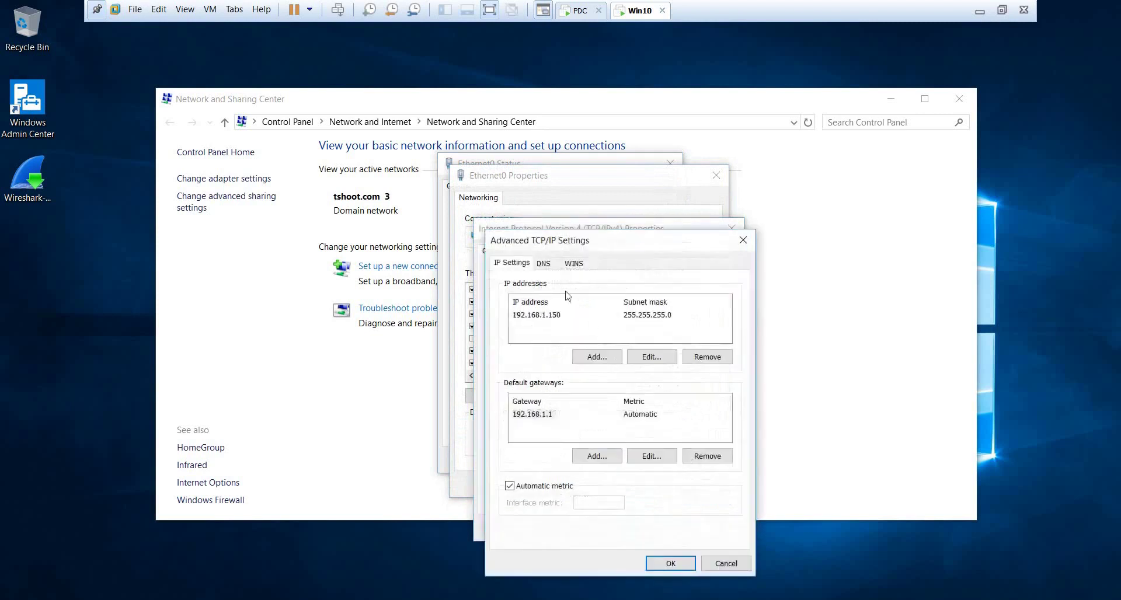
click(551, 264)
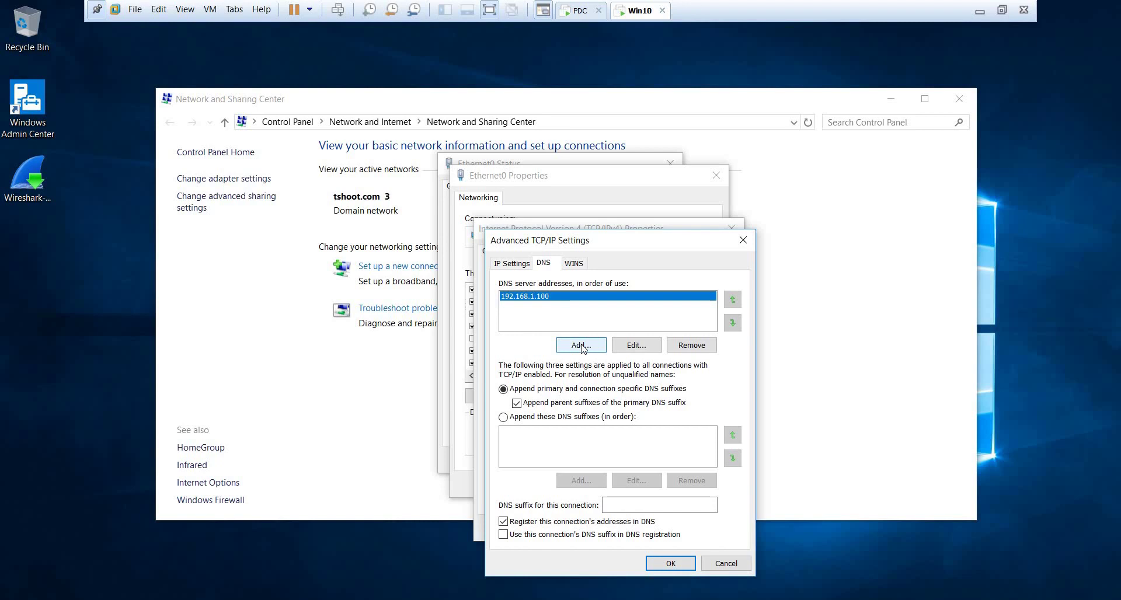
click(725, 564)
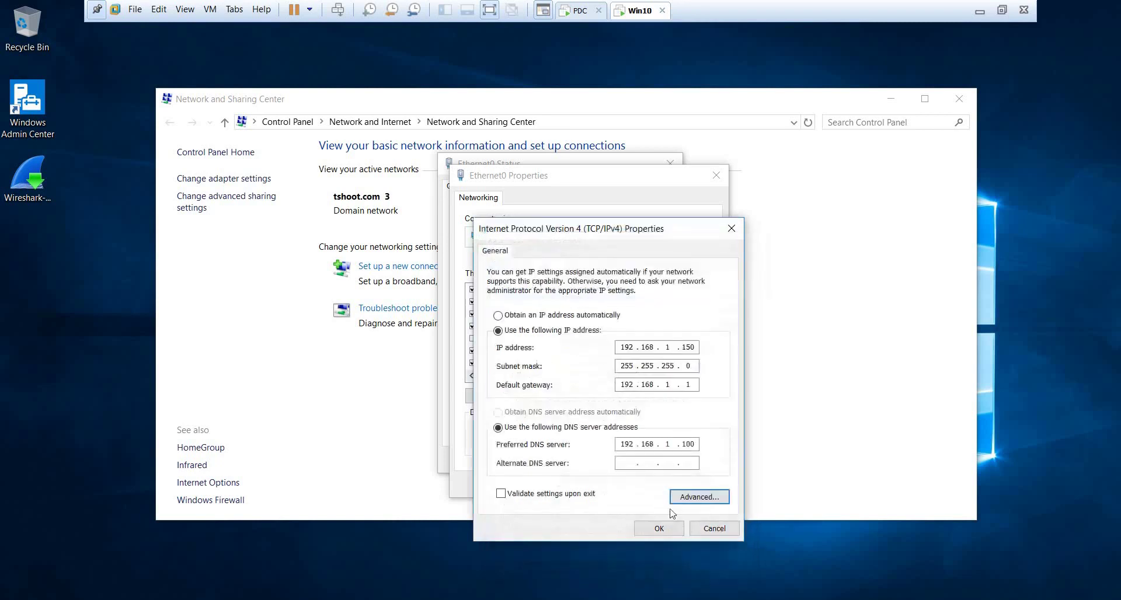
click(713, 531)
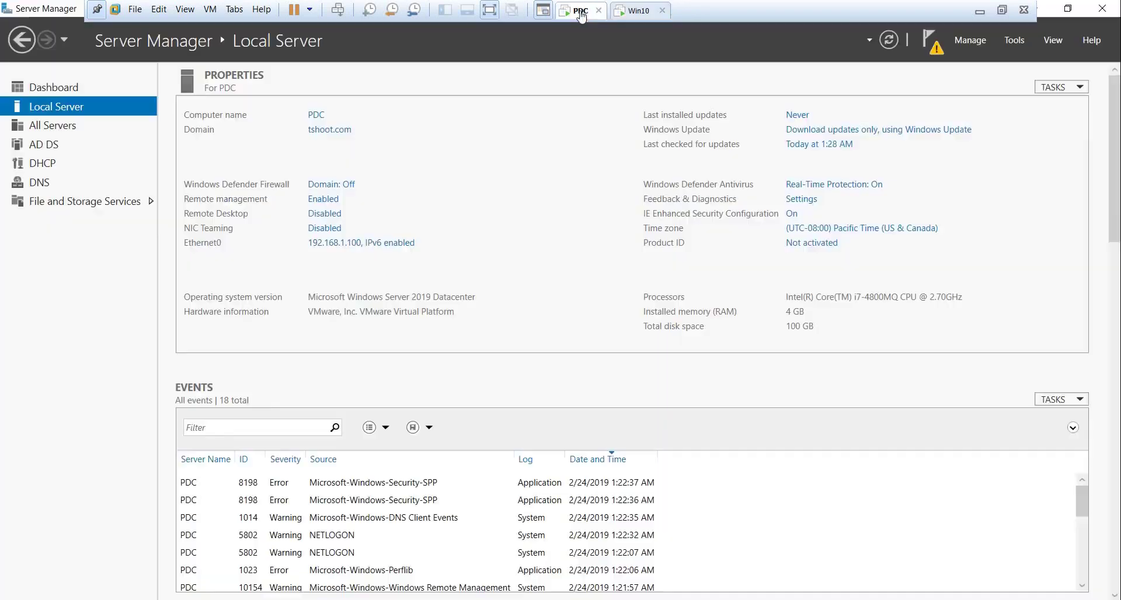
click(578, 11)
click(1021, 40)
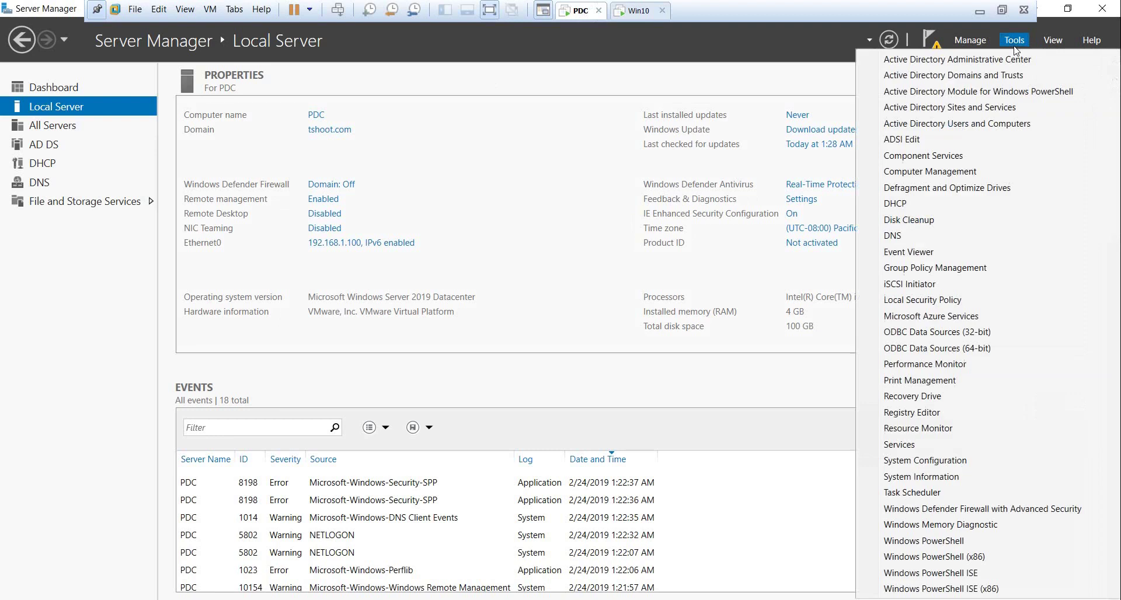
click(932, 206)
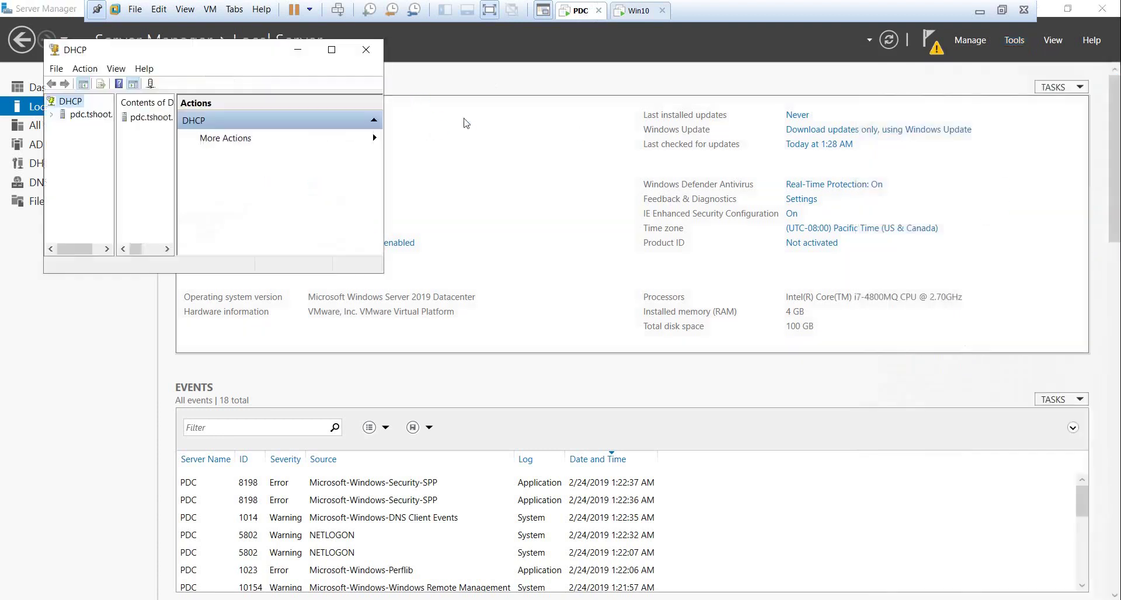
click(323, 55)
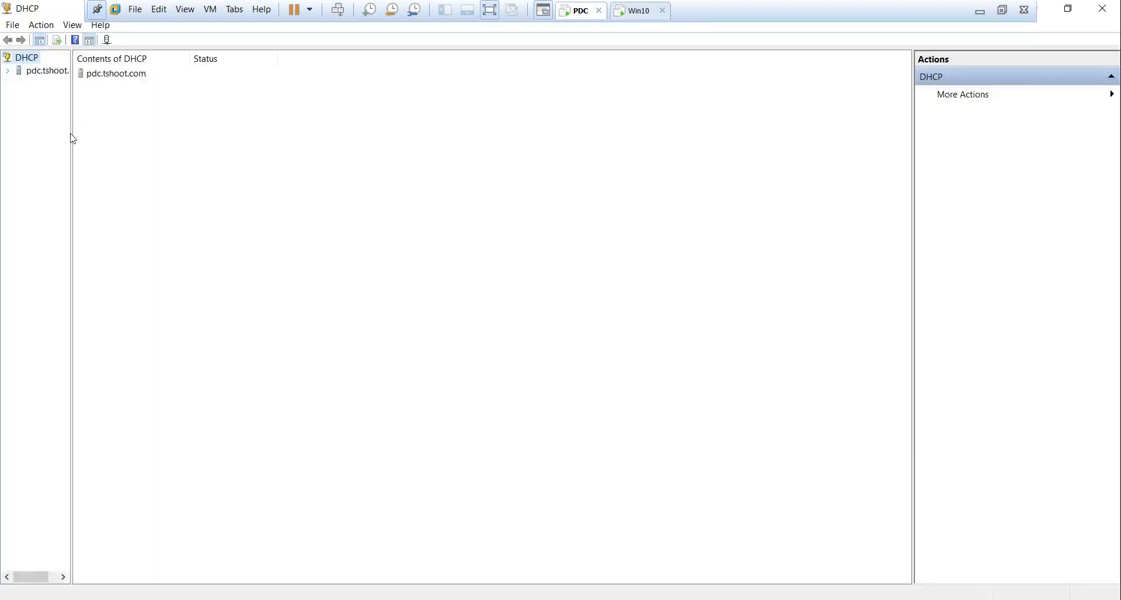
drag(71, 135, 175, 147)
click(7, 71)
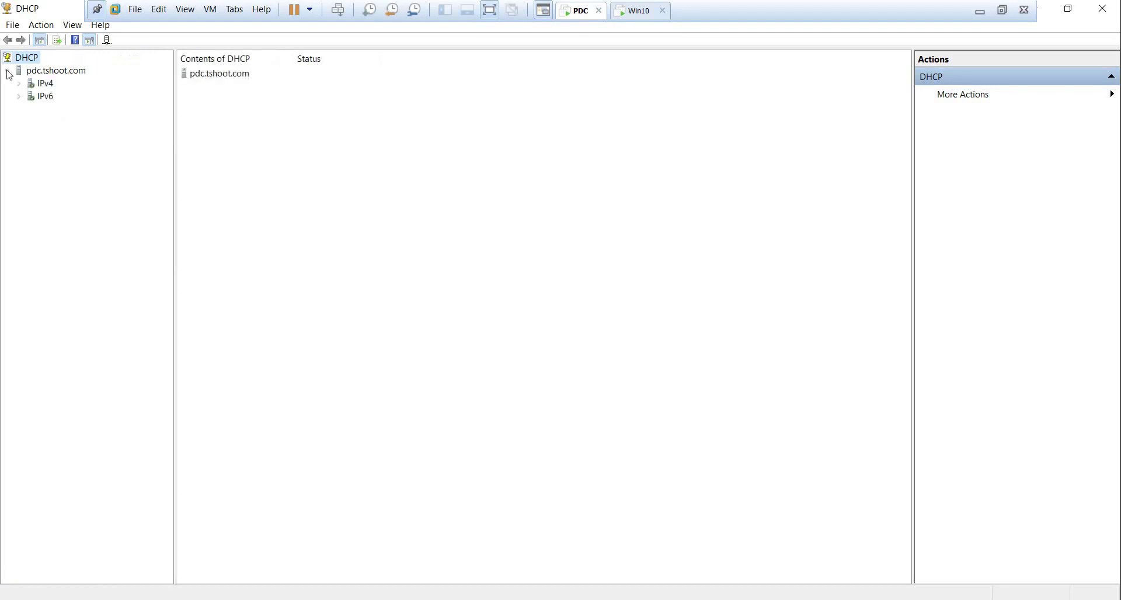
click(19, 84)
double_click(80, 97)
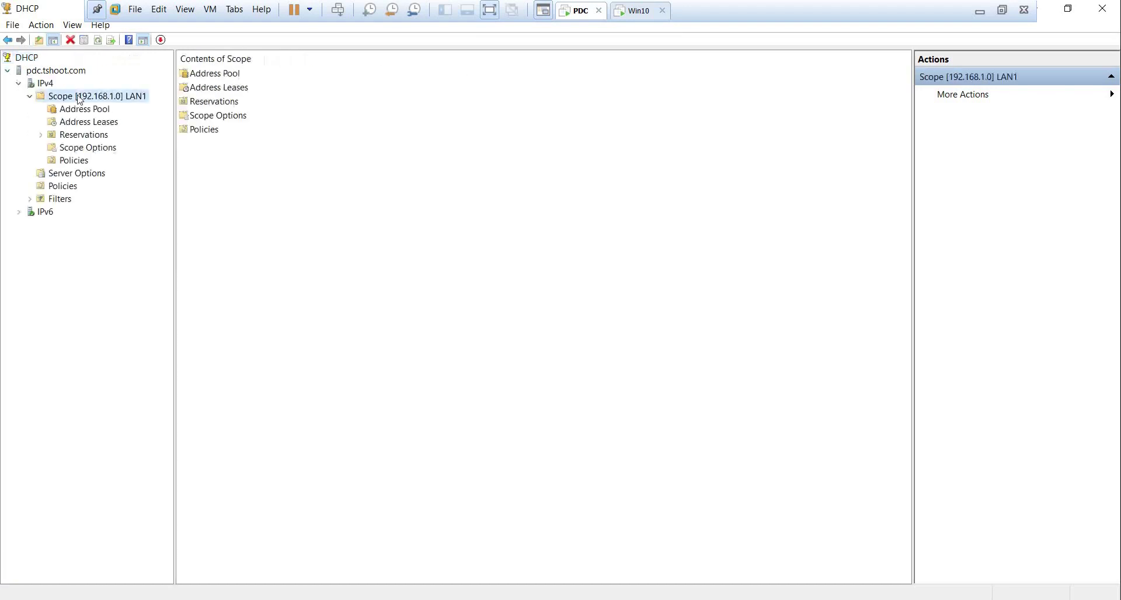
click(87, 149)
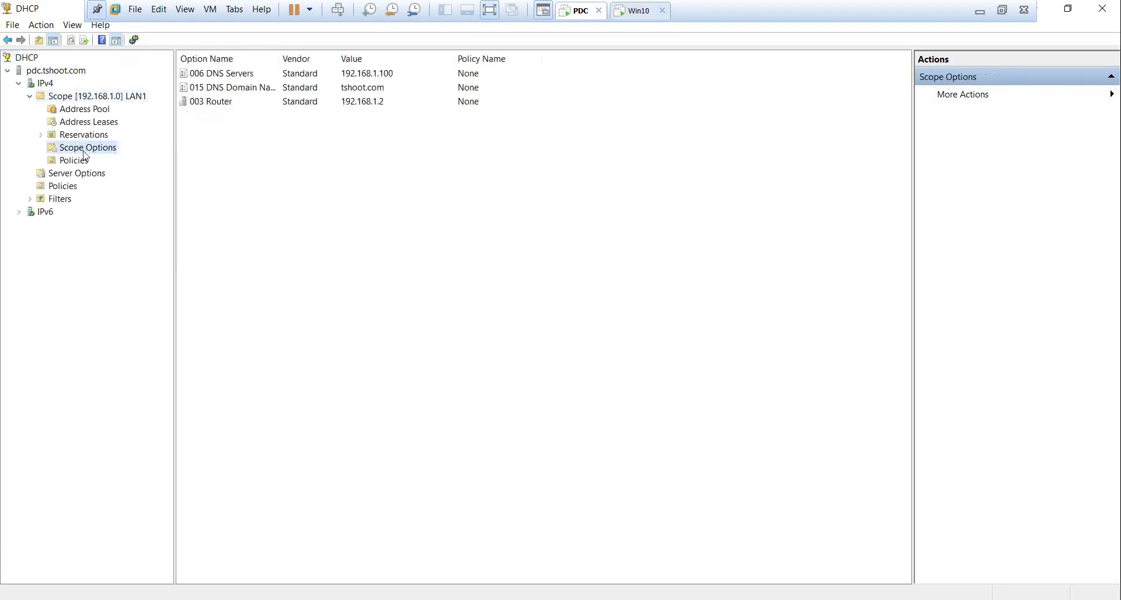
right_click(85, 151)
click(105, 161)
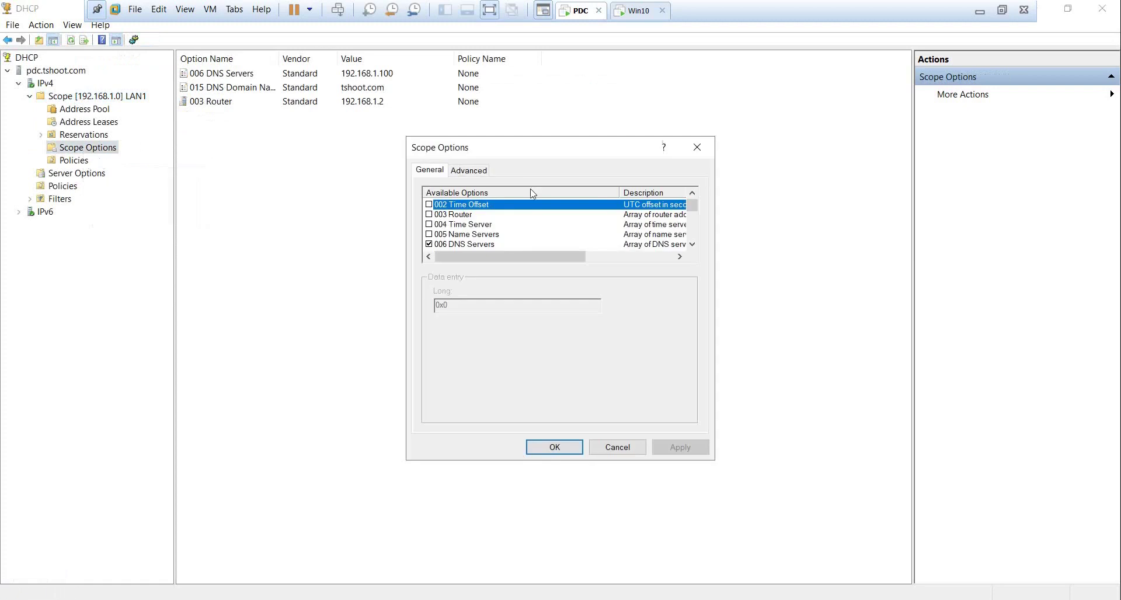
click(465, 244)
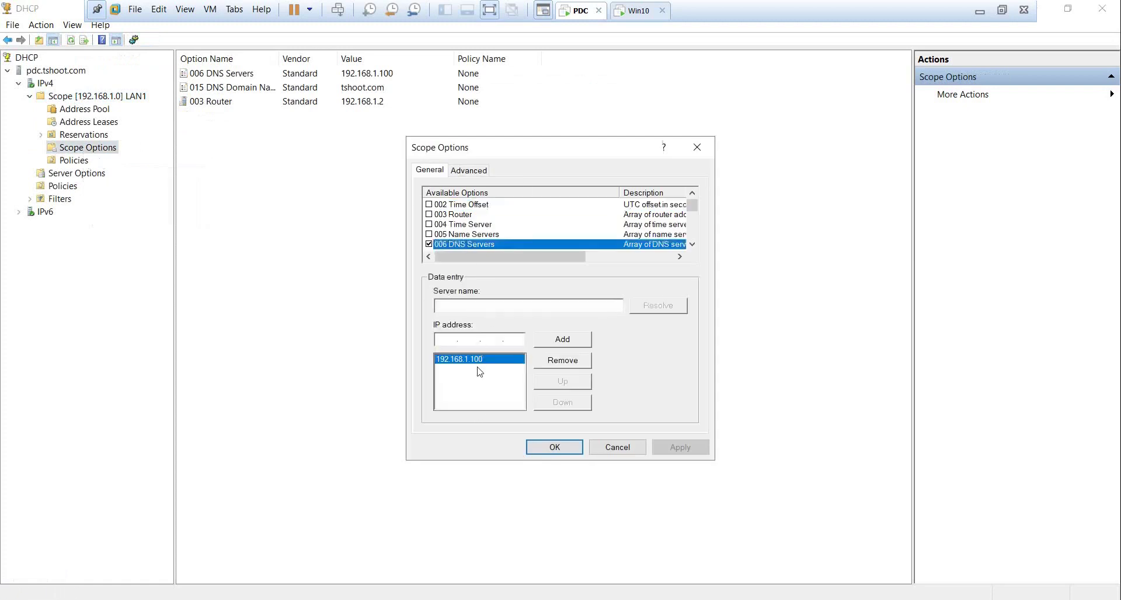
click(620, 449)
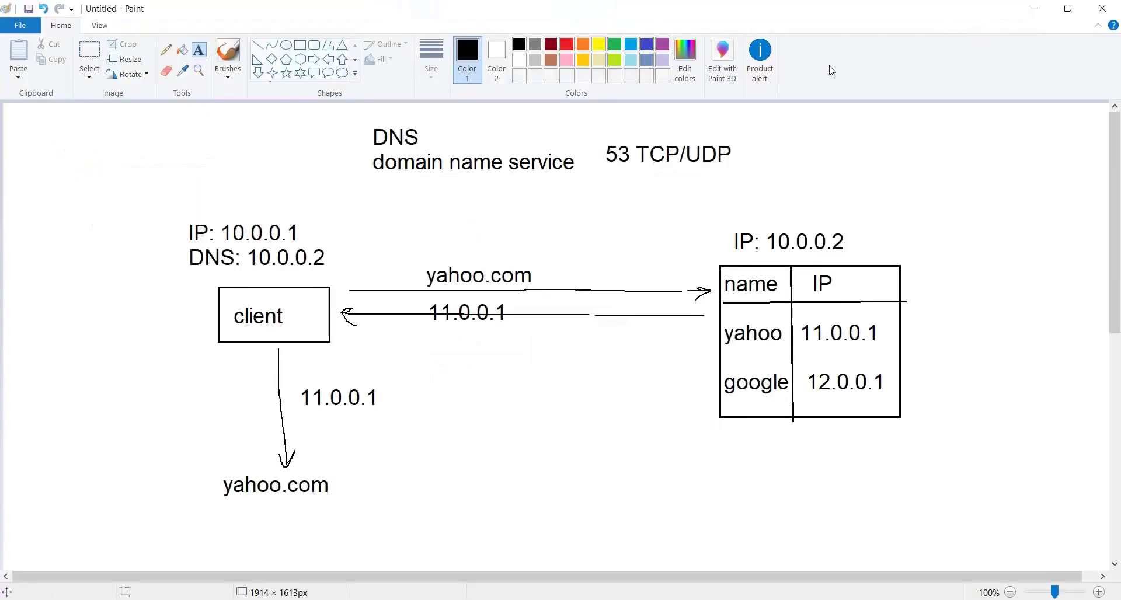
Minimize VMware to bring the Paint DNS diagram back into view.
click(980, 12)
Select and delete the old client/DNS server diagram.
click(99, 55)
drag(131, 207, 1012, 539)
key(Delete)
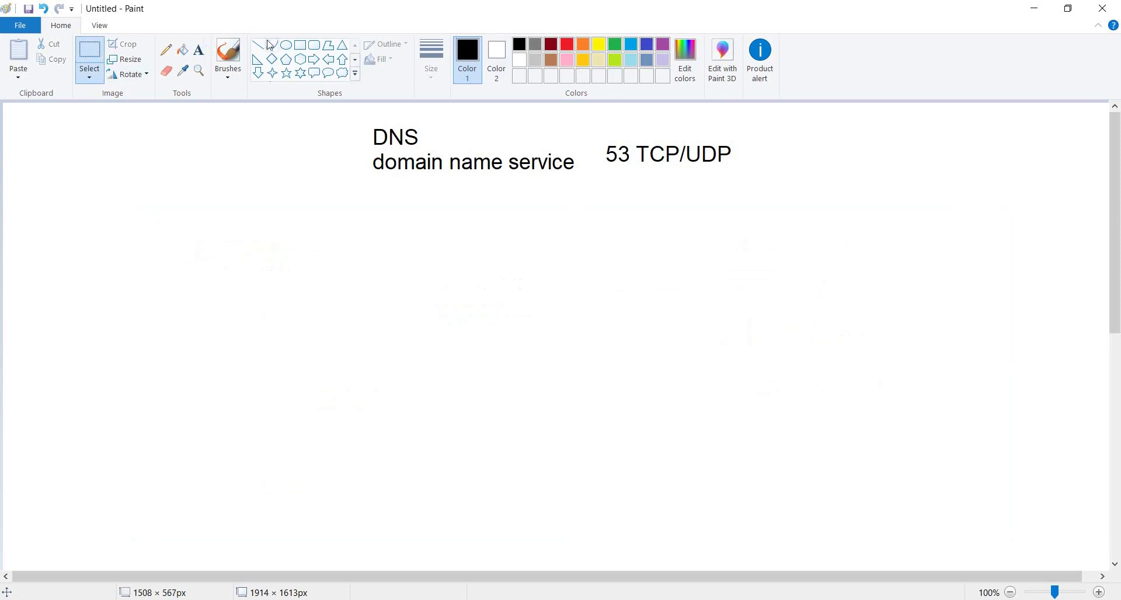
Draw a rectangle with two lines angling down from its bottom corners.
click(261, 49)
click(300, 45)
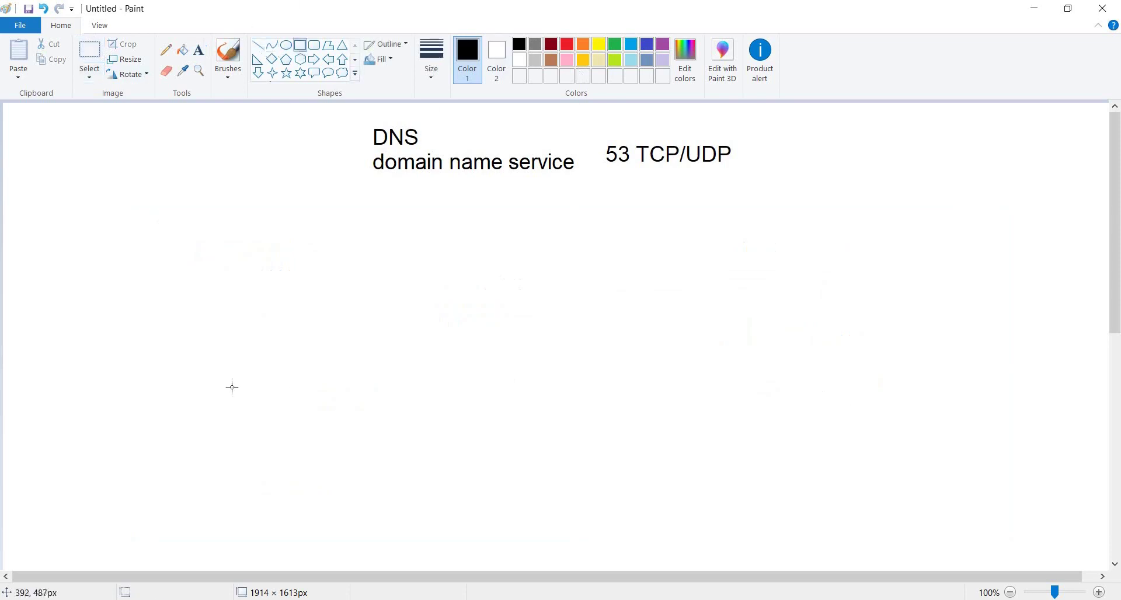
drag(185, 342, 288, 387)
click(258, 45)
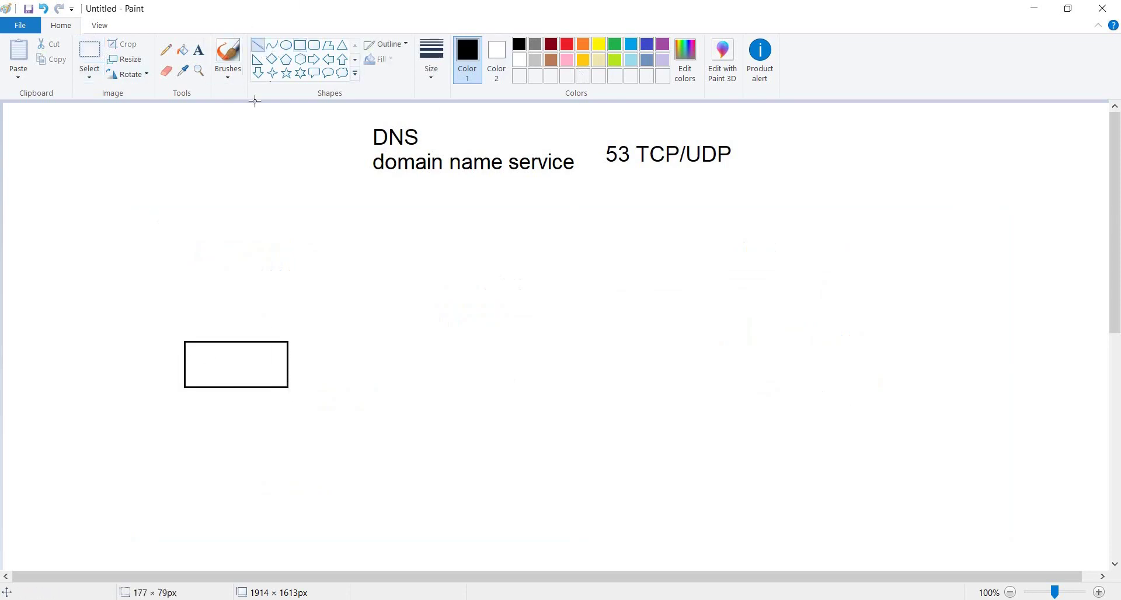
drag(191, 387, 142, 446)
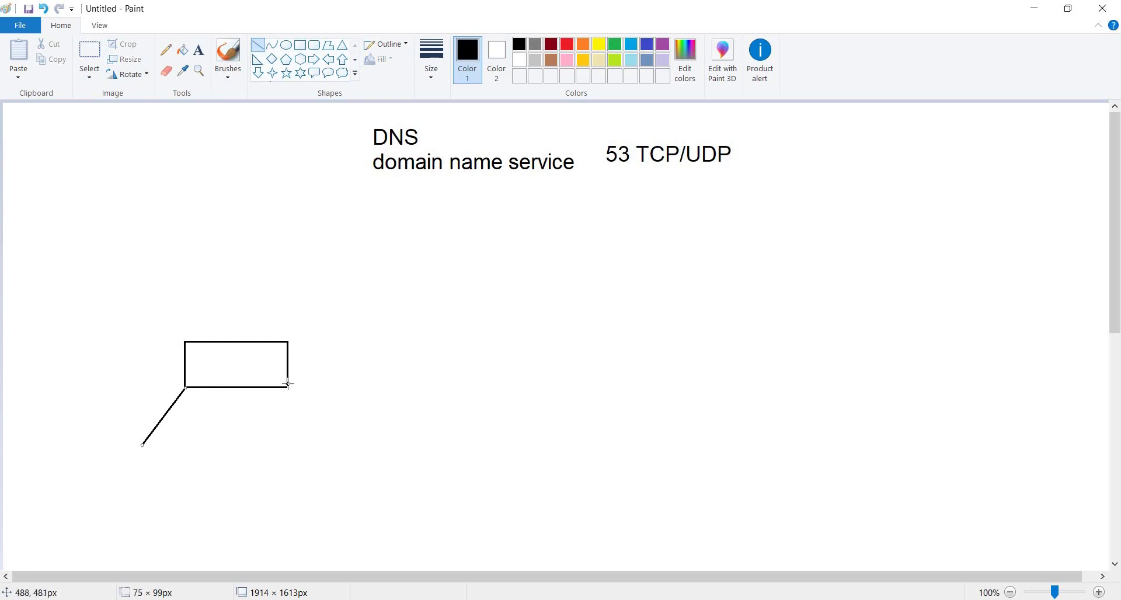
drag(287, 388, 320, 444)
click(198, 49)
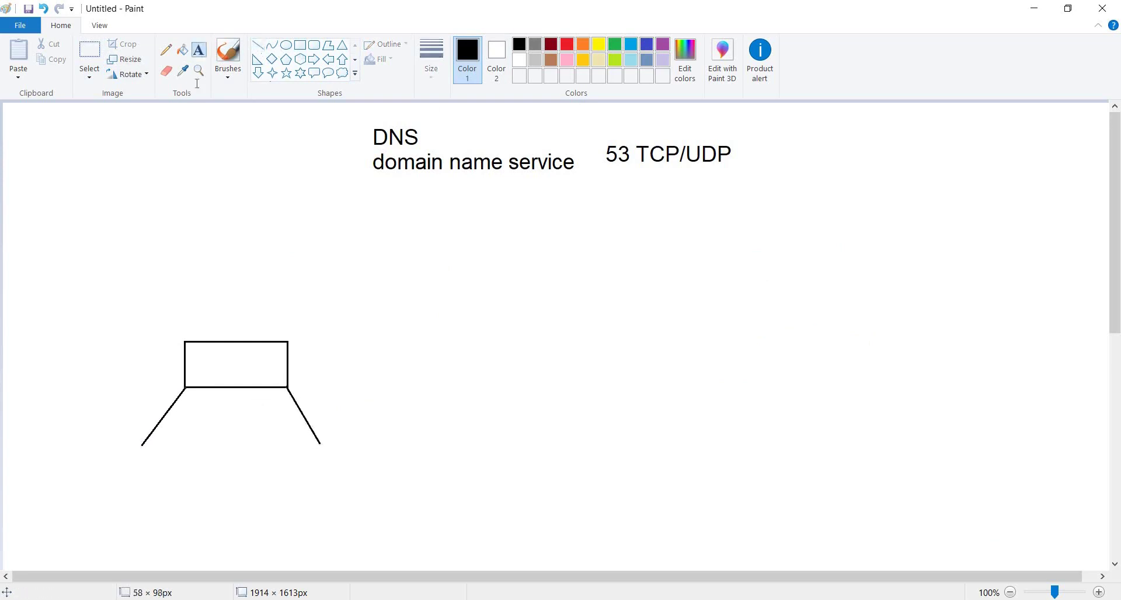
click(208, 362)
Type sw inside the box and label the left and right line ends A and B.
text(sw)
click(112, 451)
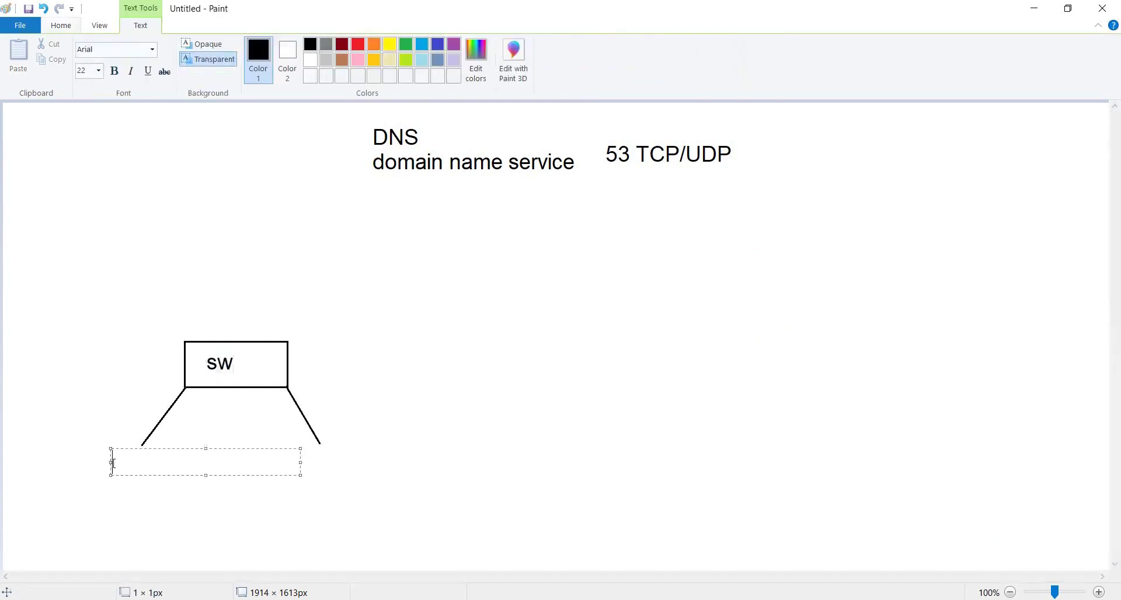
text(A)
click(304, 448)
text(B)
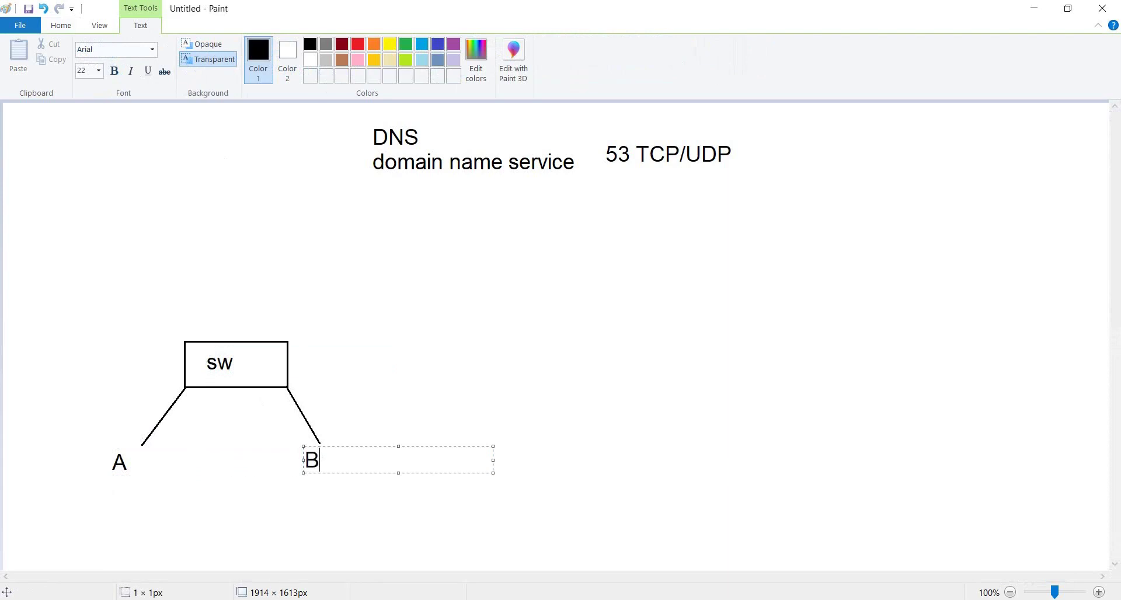
click(63, 480)
Add 10.0.0.1 under A and 10.0.0.2 under B.
click(64, 479)
text(10.0.0.1)
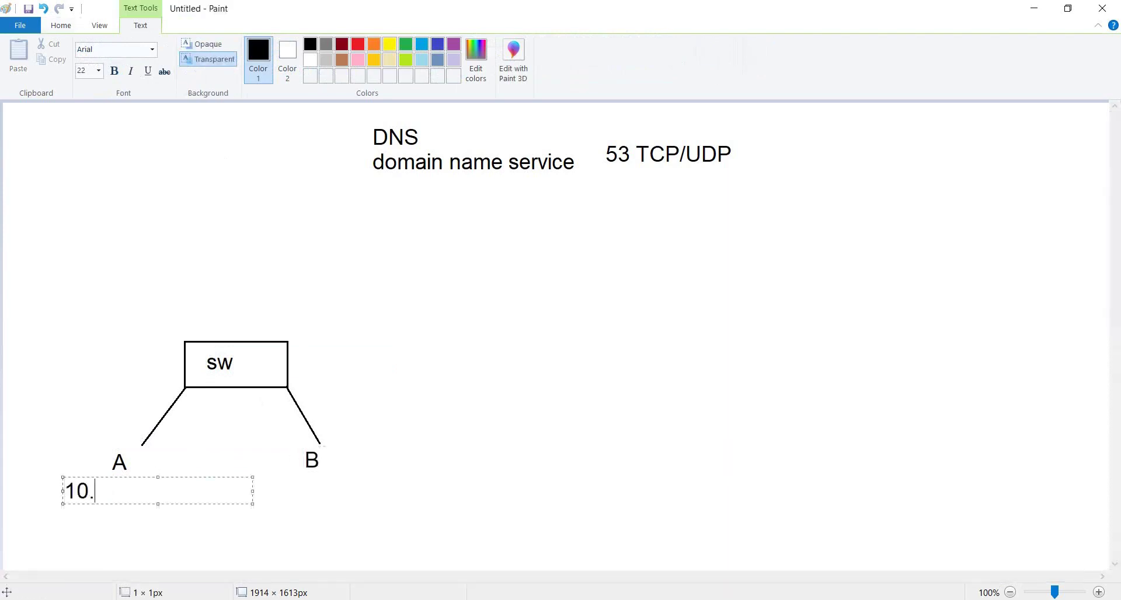
click(275, 476)
click(275, 477)
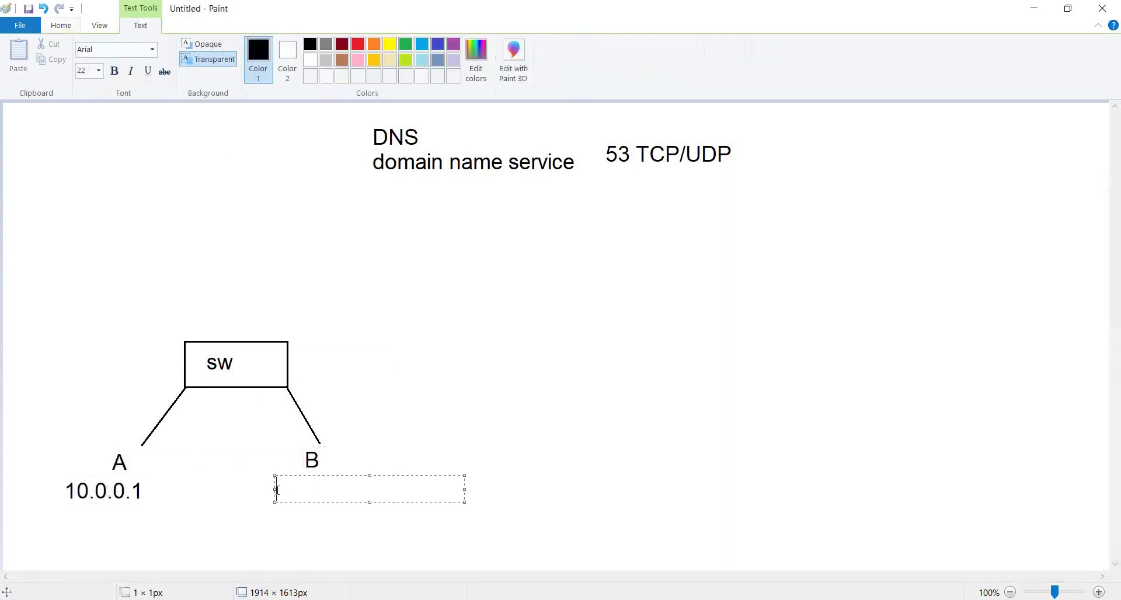
text(10.0.0.2)
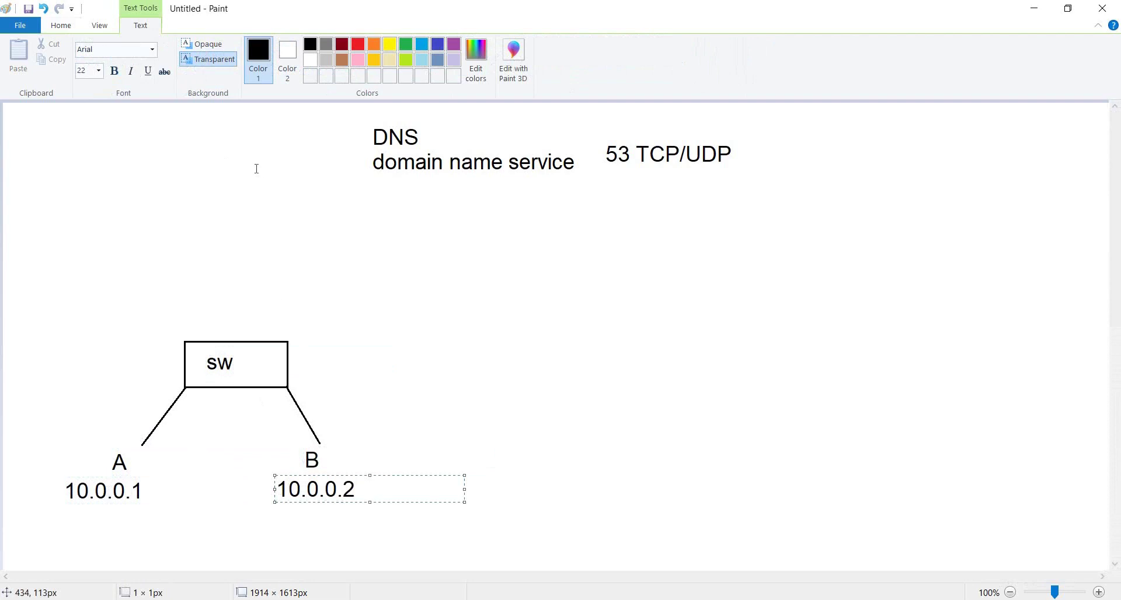
click(168, 138)
click(167, 52)
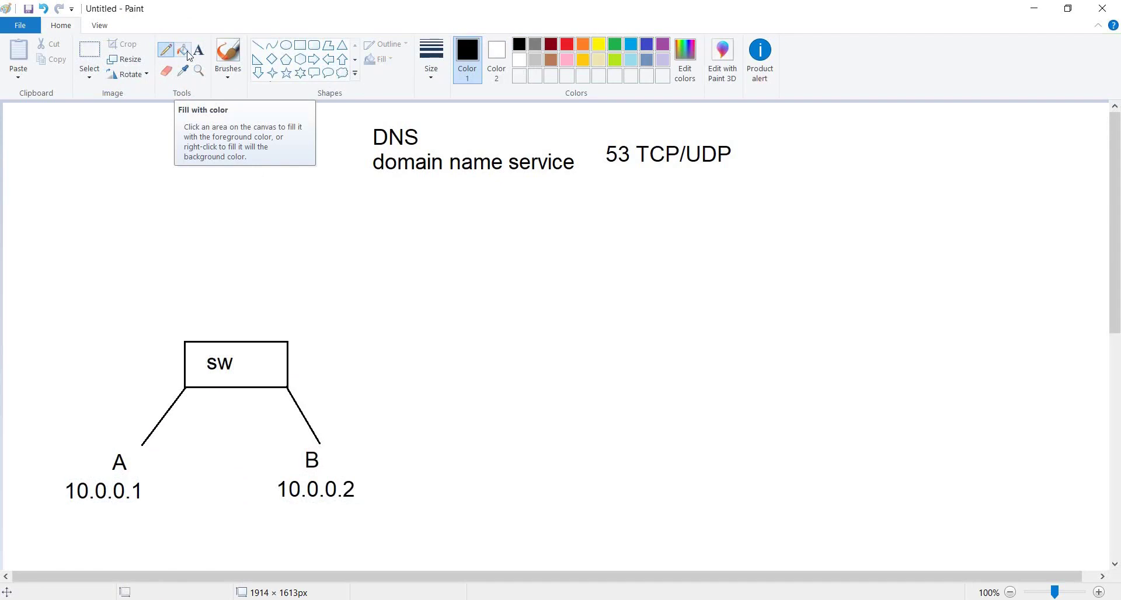
key(alt+Tab)
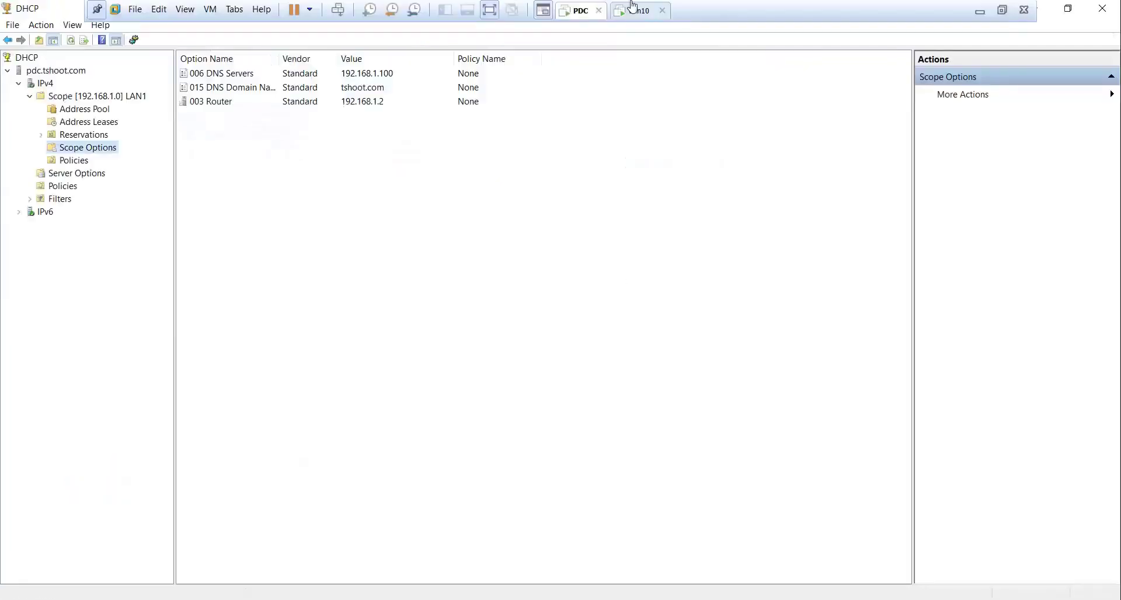
click(634, 10)
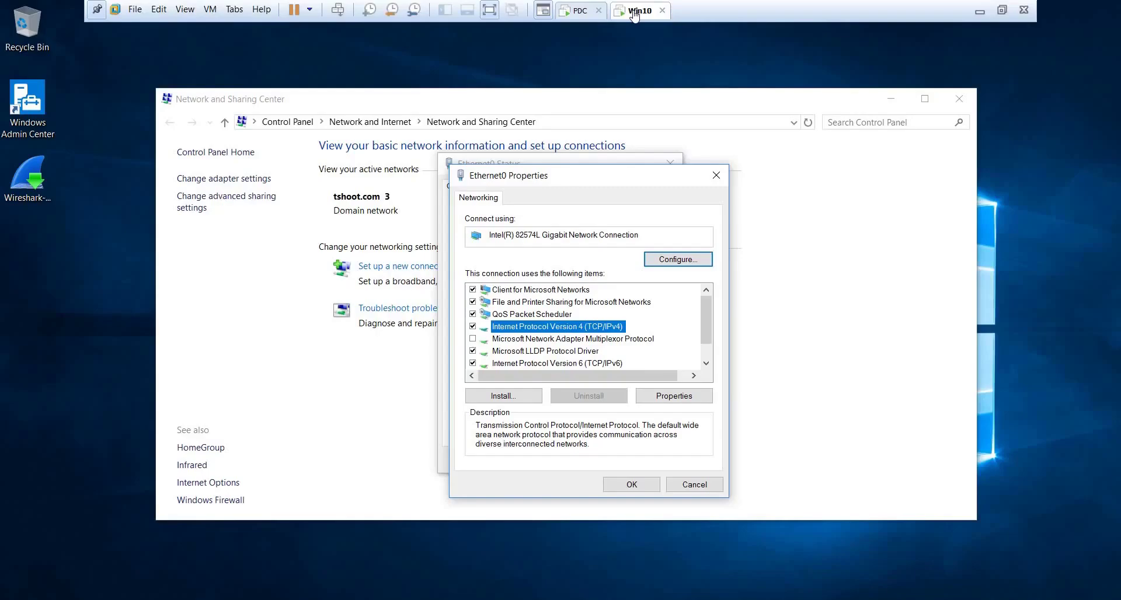
key(super+x)
click(60, 562)
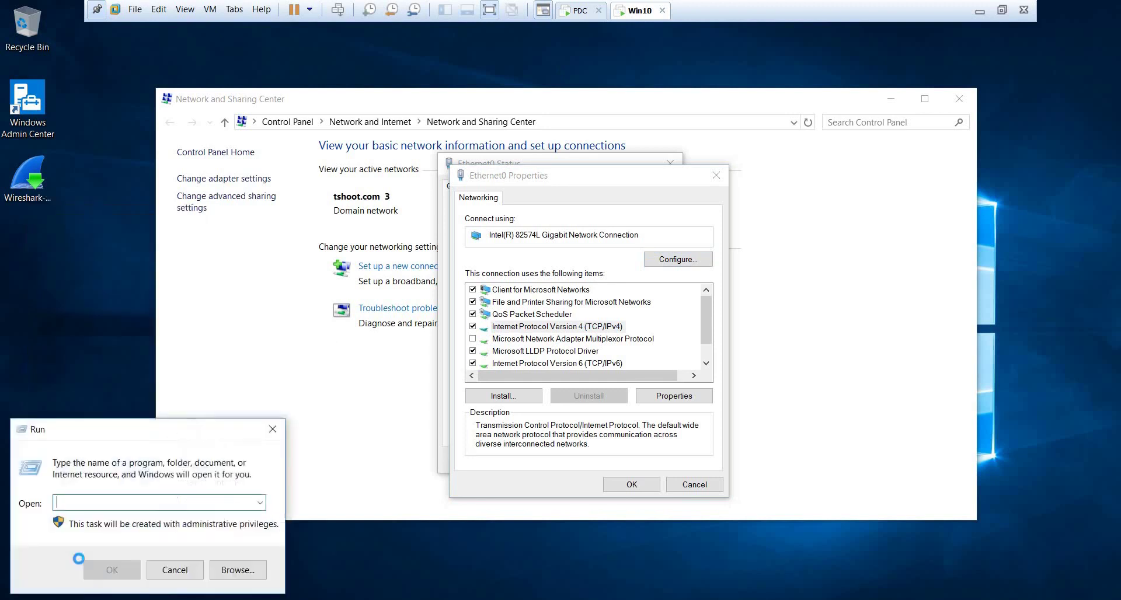
text(\pdc)
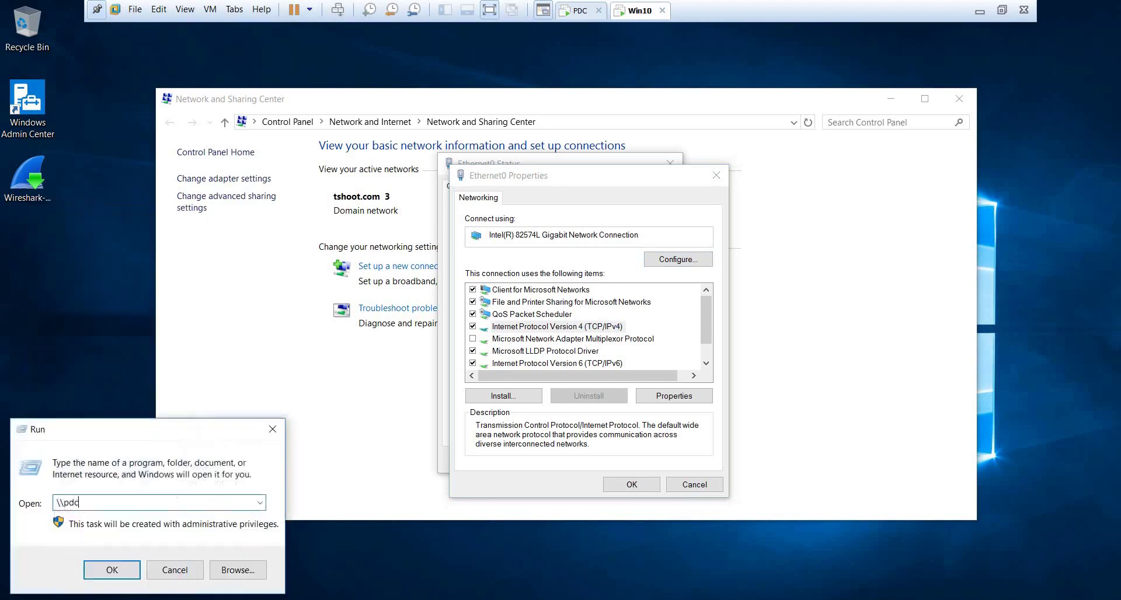
key(Return)
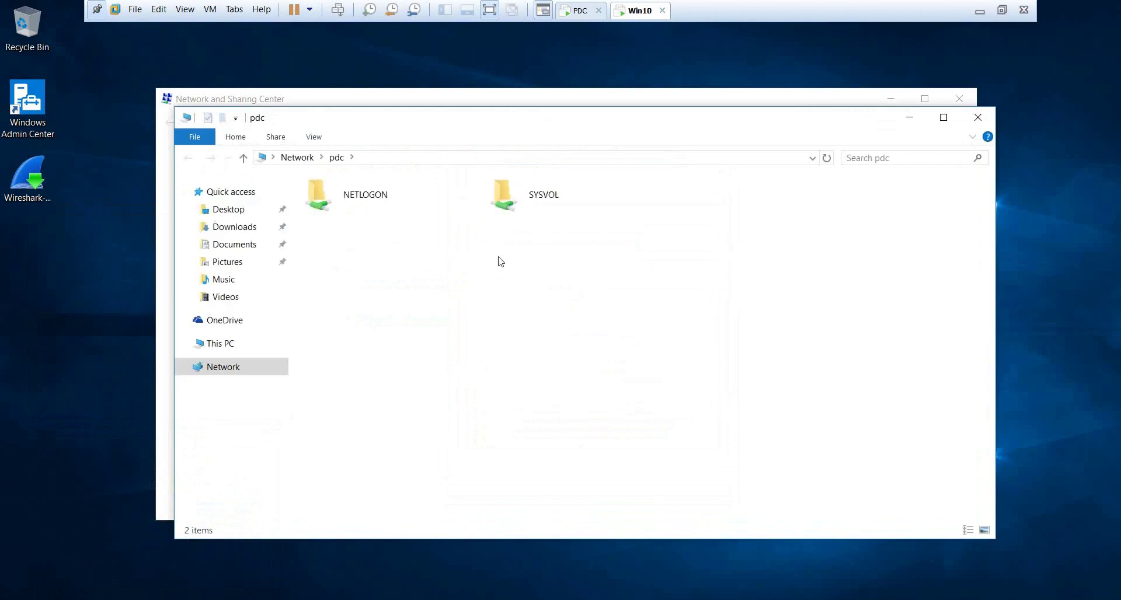
click(979, 117)
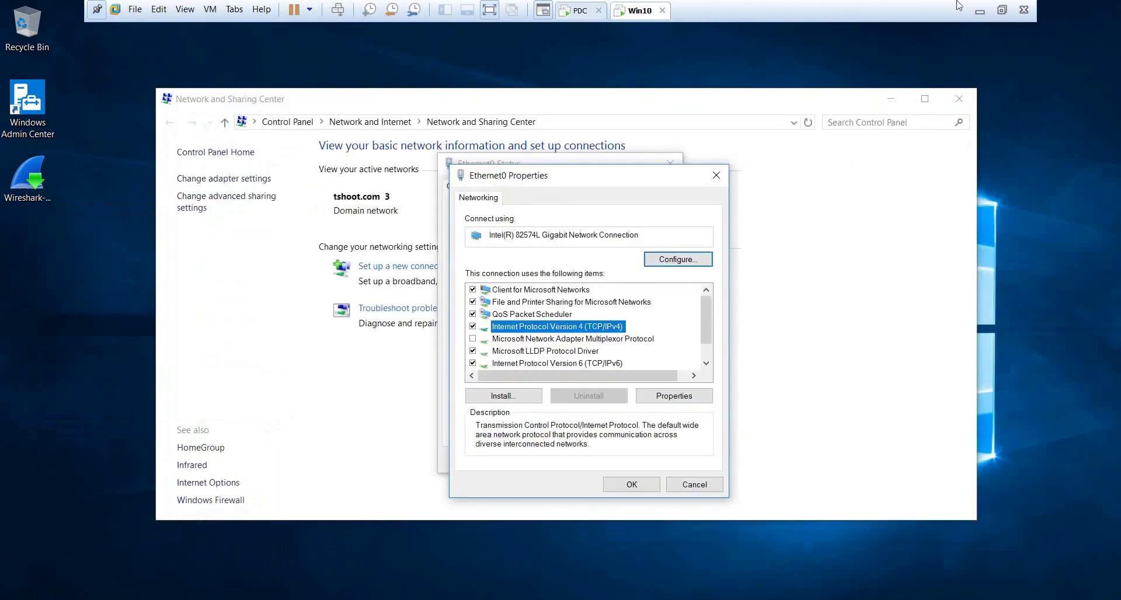
click(978, 12)
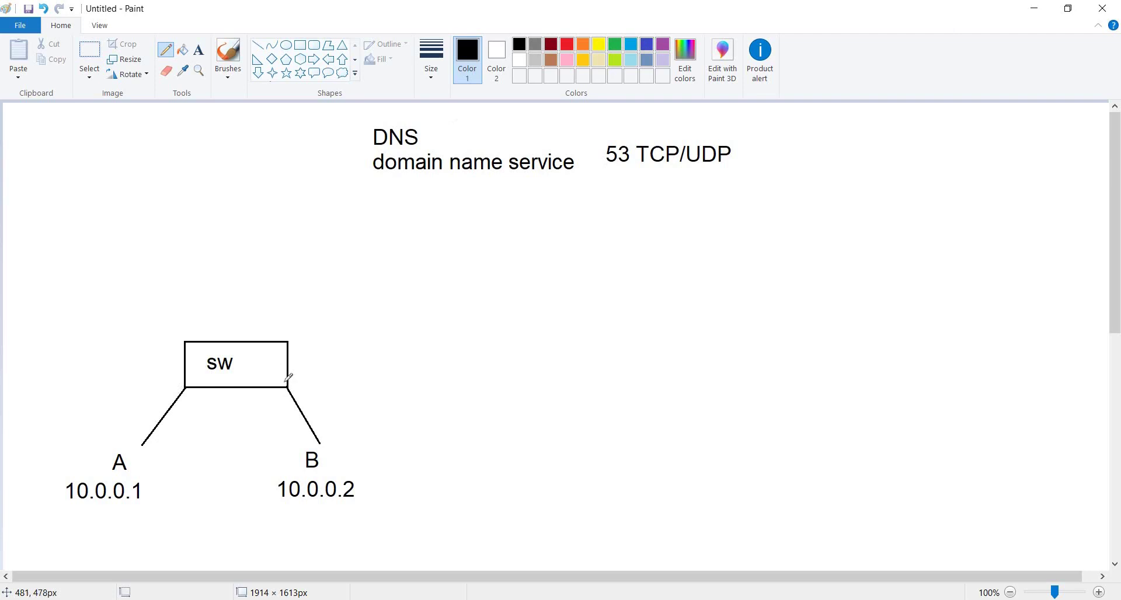
Draw a box above sw and divide it into two rows and two columns.
click(300, 45)
drag(169, 211, 333, 269)
mouse_move(273, 238)
mouse_down()
mouse_move(247, 238)
mouse_move(333, 238)
mouse_up()
click(258, 45)
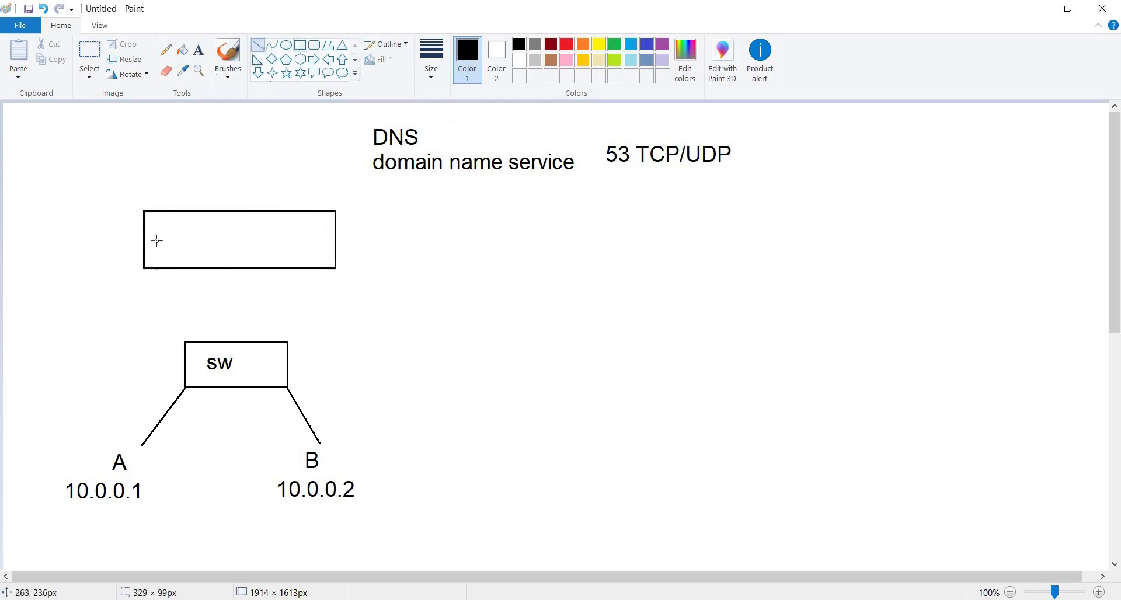
drag(143, 238, 338, 234)
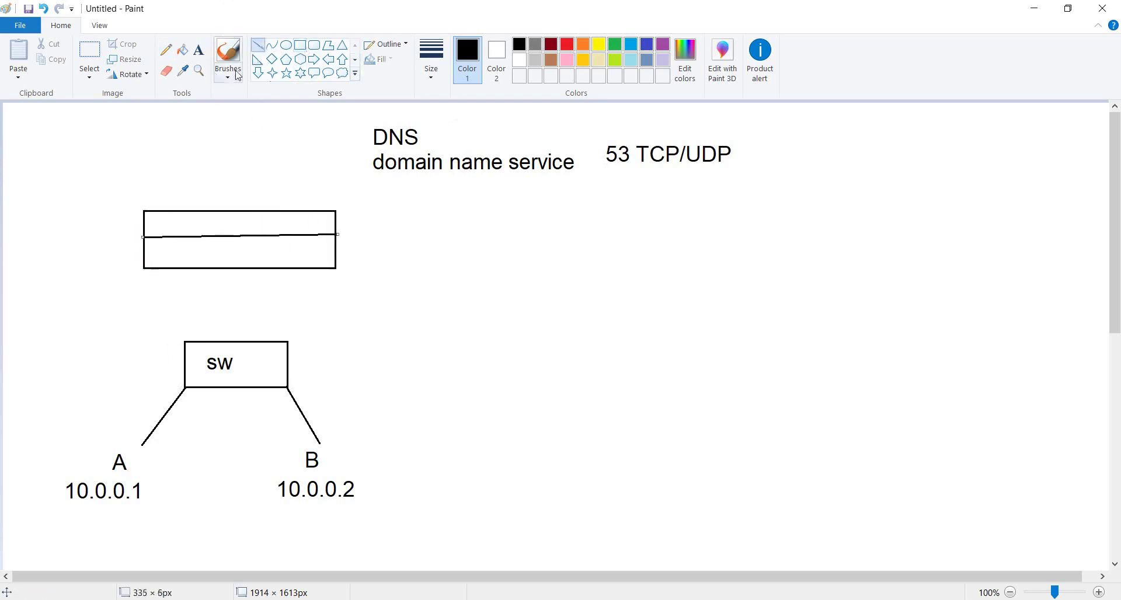
click(216, 153)
drag(194, 205, 192, 274)
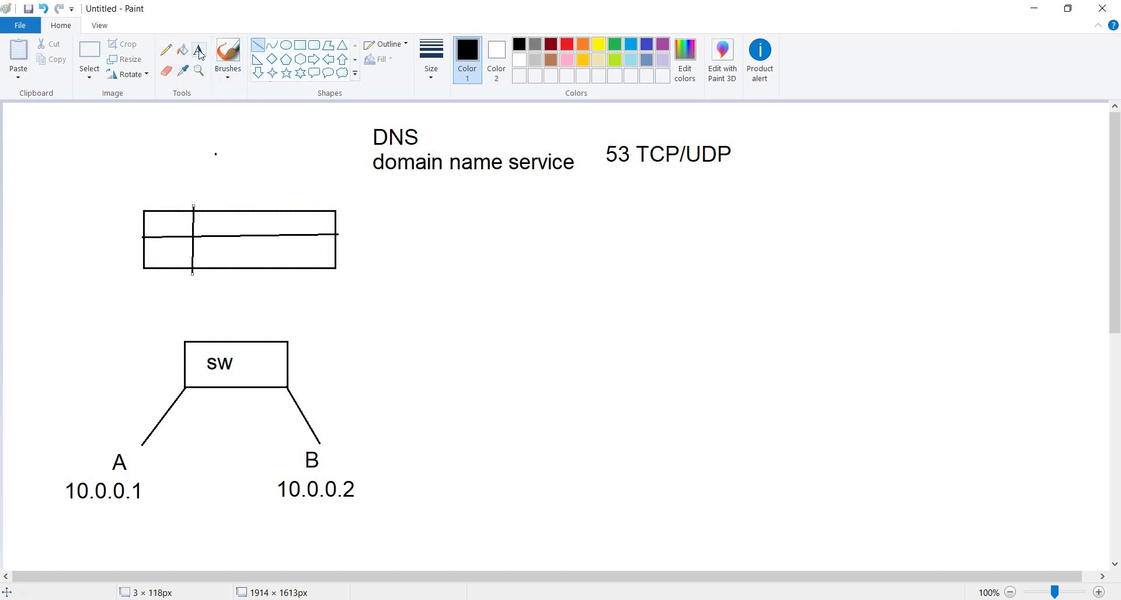
Fill the table rows with 'A 10.0.0.1' and 'B 10.0.0.2'.
click(199, 52)
drag(146, 211, 337, 236)
text(A)
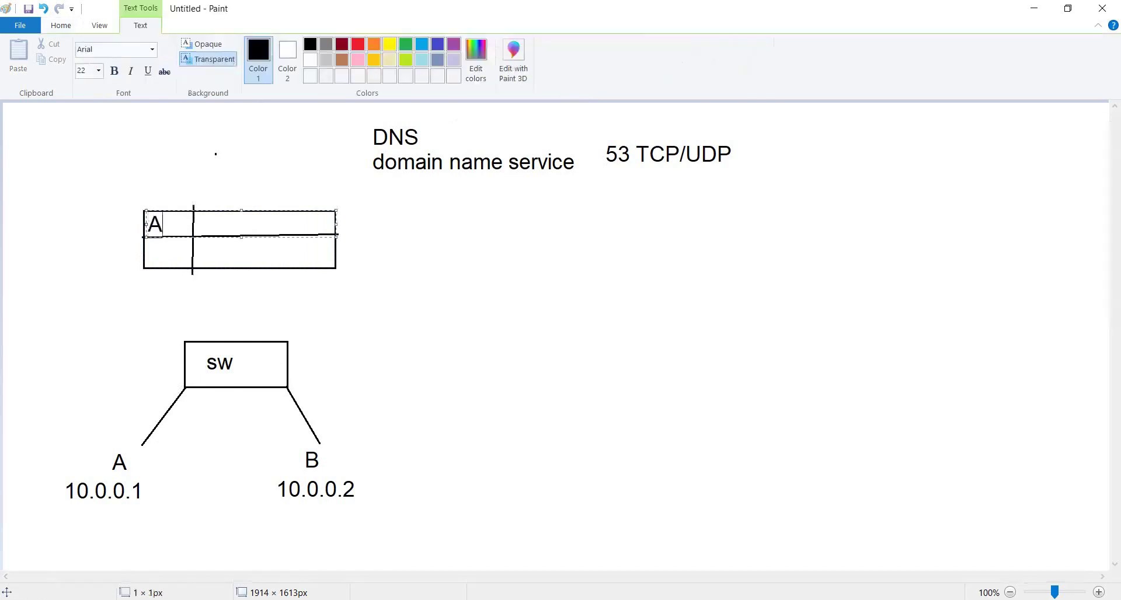
text(         10.0.0.1)
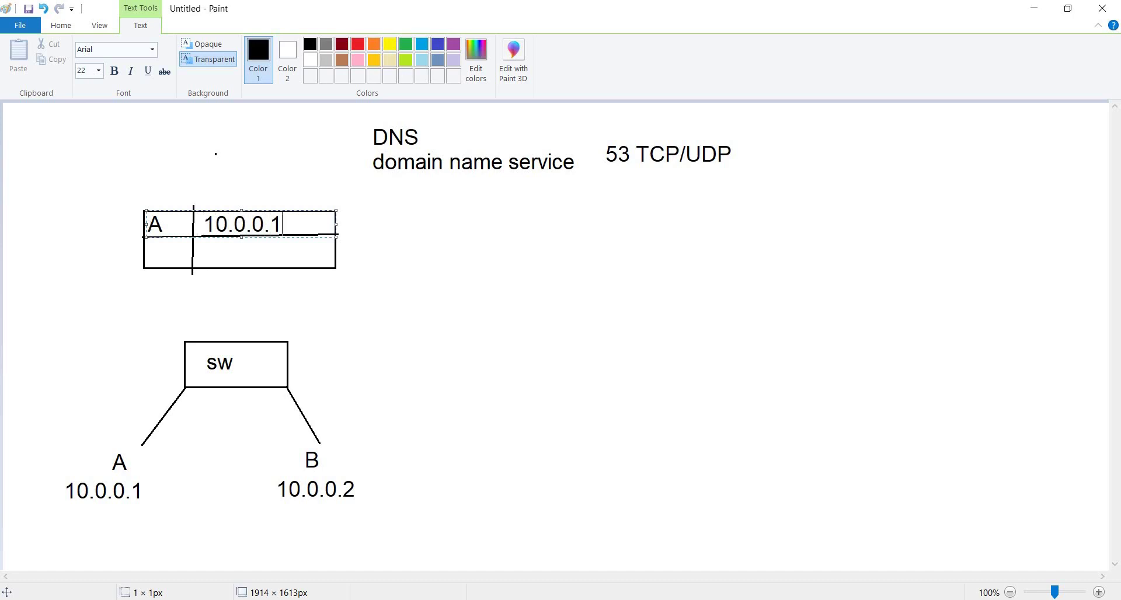
key(Return)
text(B)
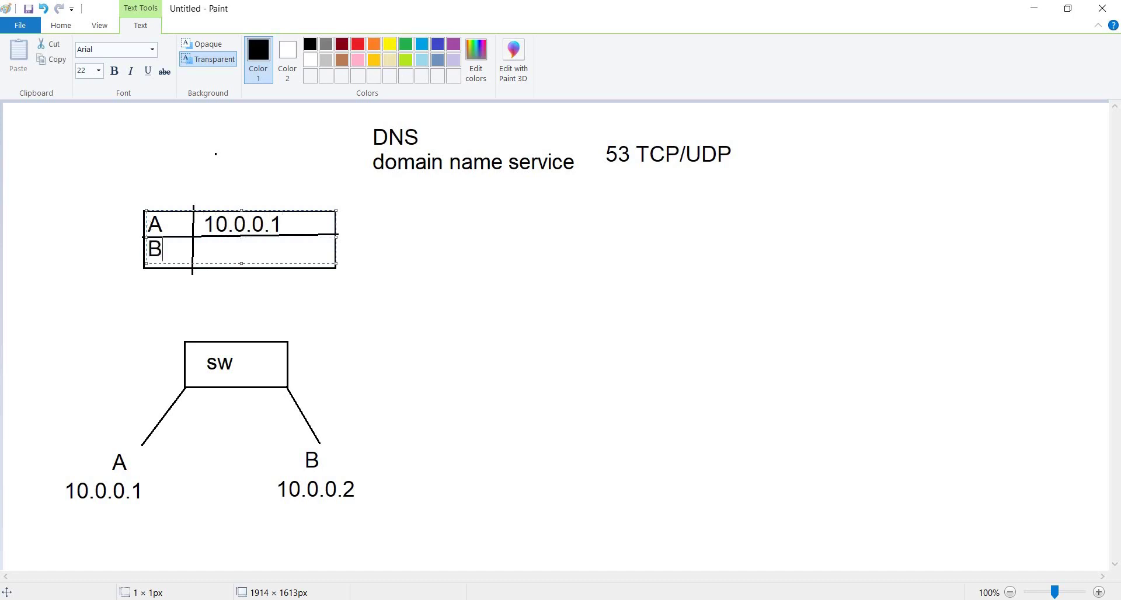
text(         10.0.0.2)
click(306, 332)
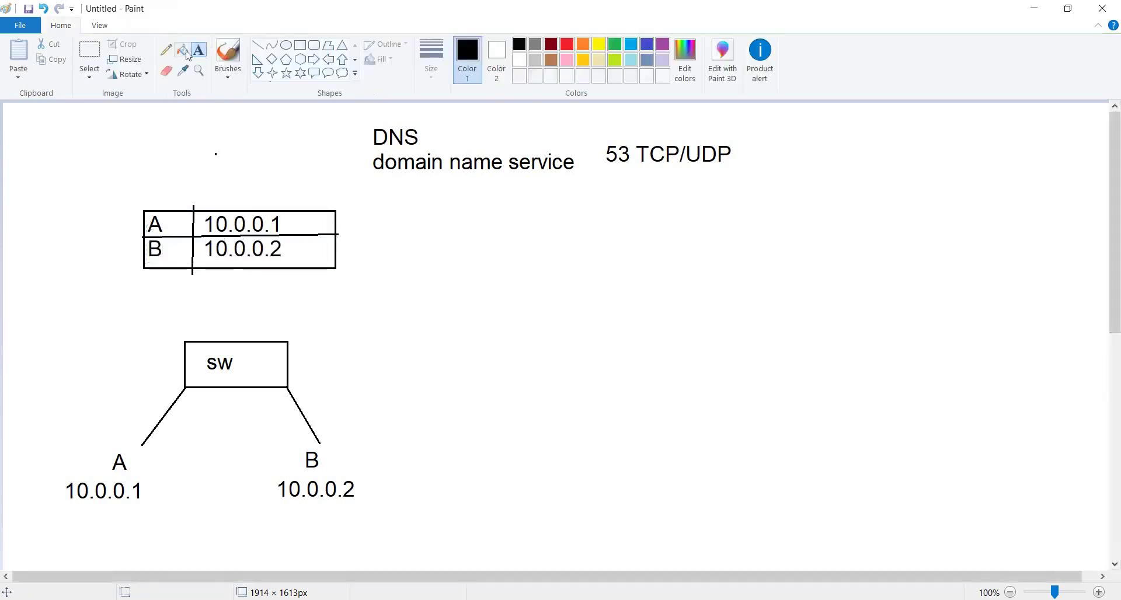
Draw a vertical line linking the table to the sw box, undoing a stray freehand curve.
drag(237, 267, 237, 341)
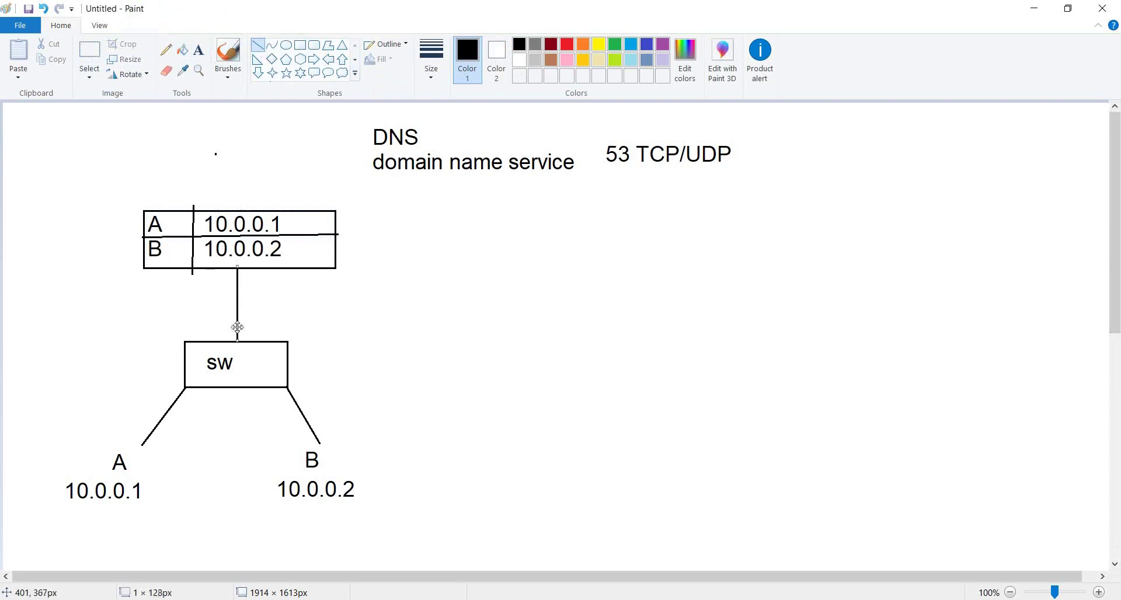
click(166, 50)
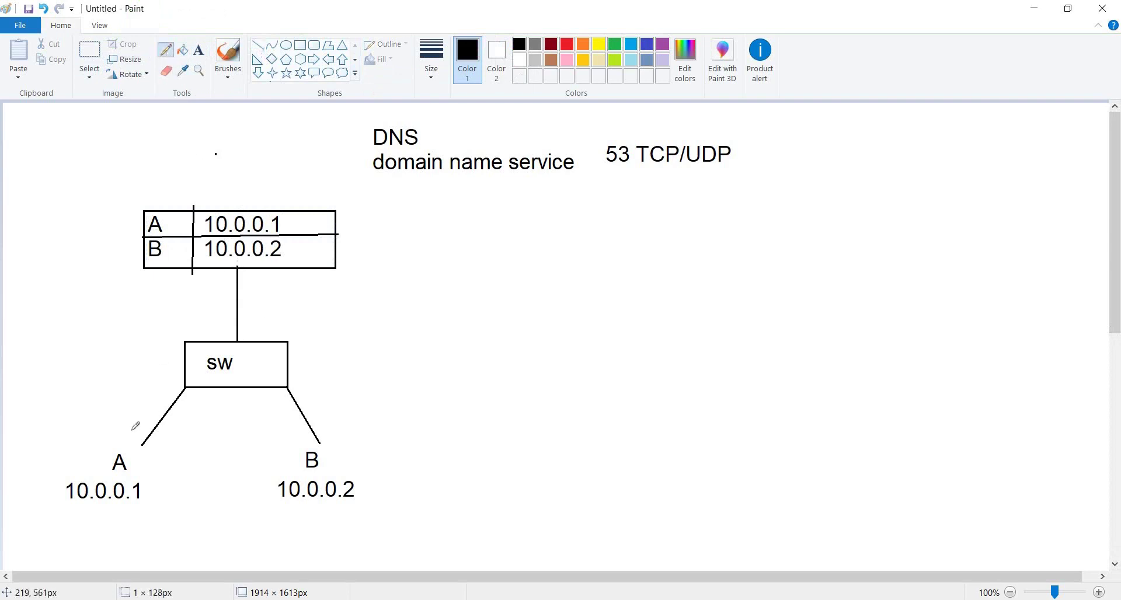
mouse_move(130, 431)
mouse_down()
mouse_move(219, 267)
mouse_move(256, 269)
mouse_move(295, 365)
mouse_move(352, 434)
mouse_move(342, 435)
mouse_up()
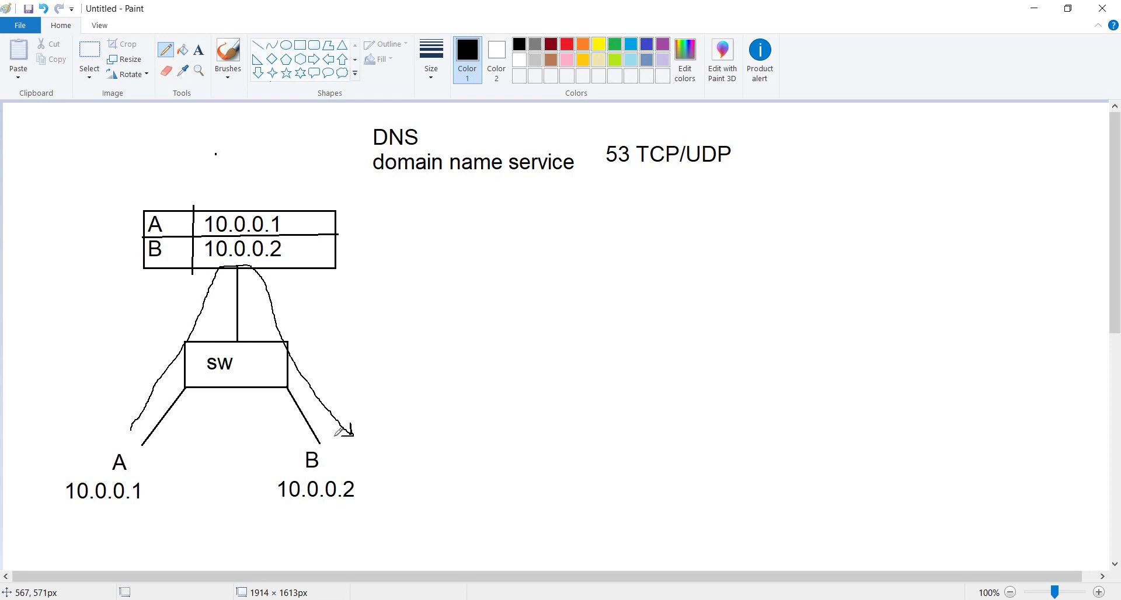
key(ctrl+z)
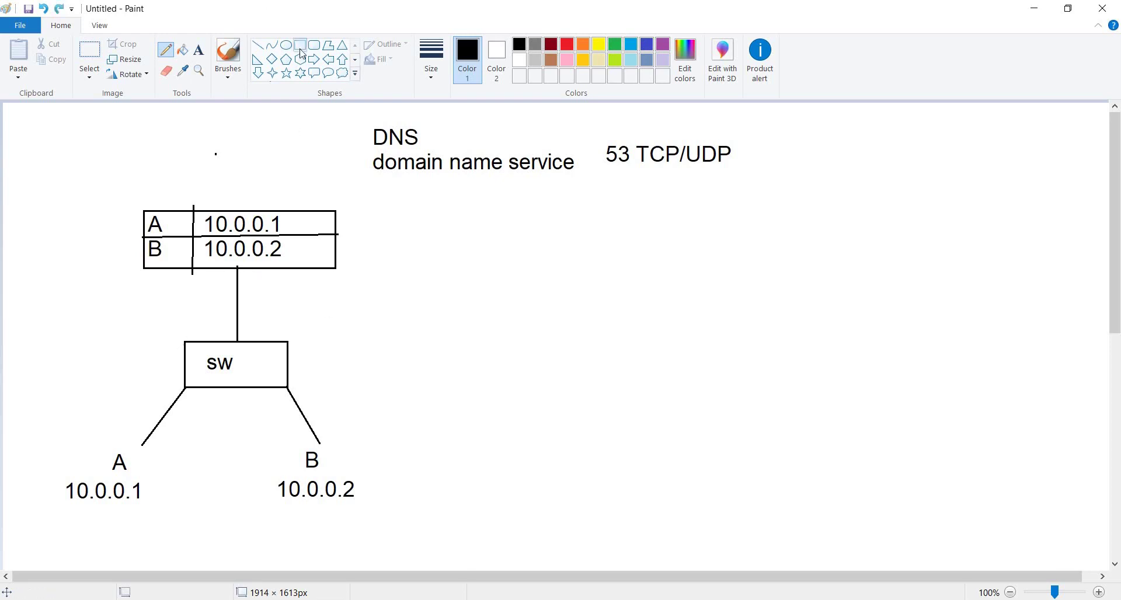
Draw a rectangle on the right side of the whiteboard and adjust its position and height.
click(300, 45)
mouse_move(857, 205)
mouse_down()
mouse_move(922, 266)
mouse_move(997, 301)
mouse_up()
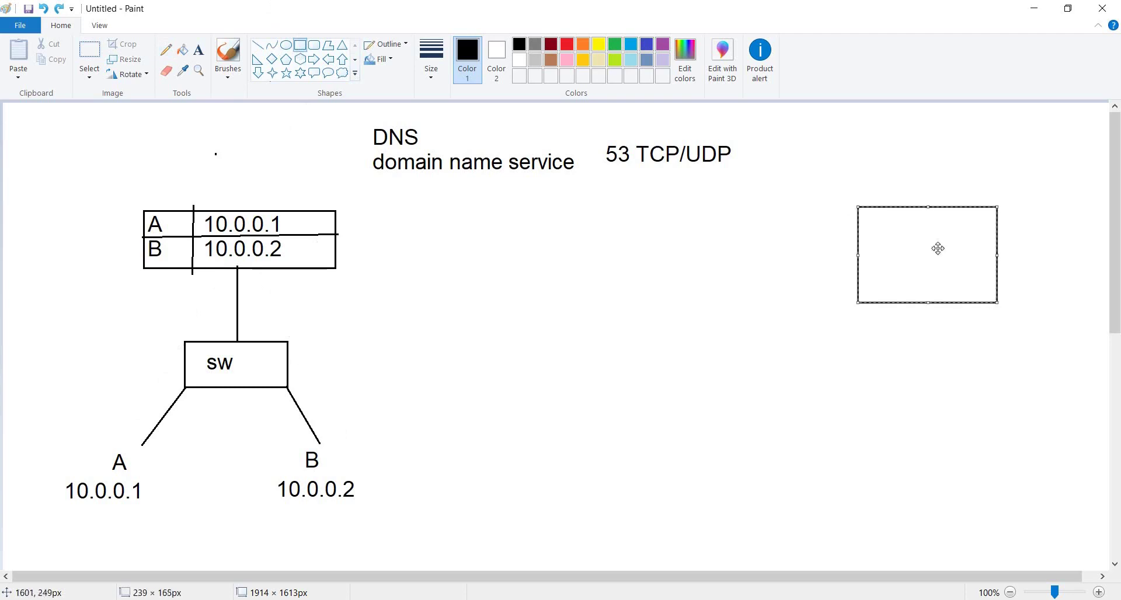
drag(939, 247, 953, 225)
drag(943, 279, 931, 245)
Label the rectangle 'root hint' and switch back to the VMware window.
click(198, 50)
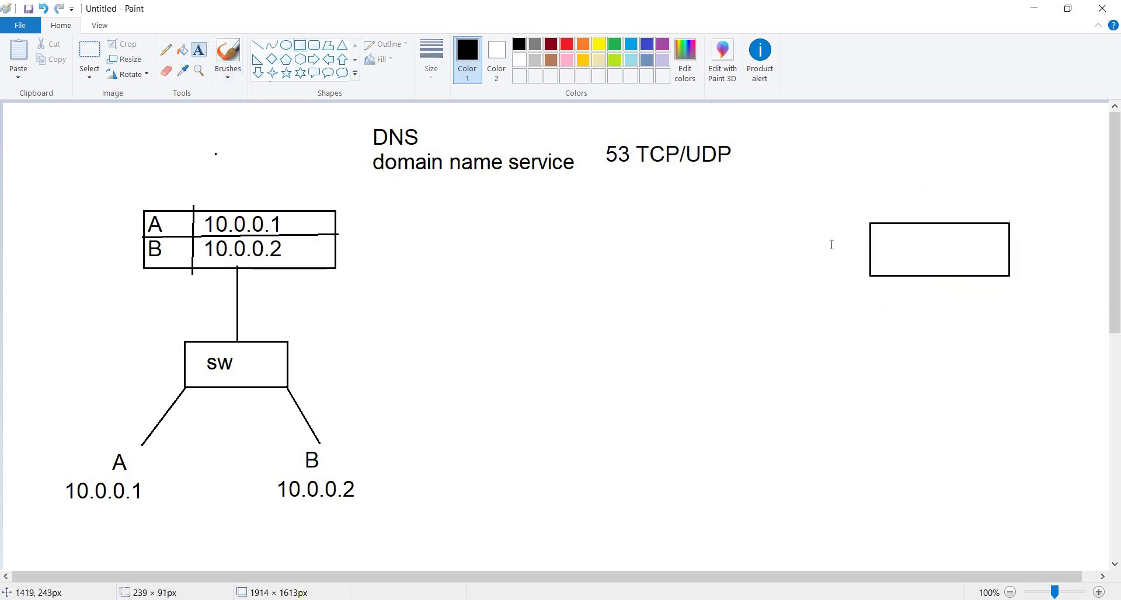
click(887, 235)
text(root )
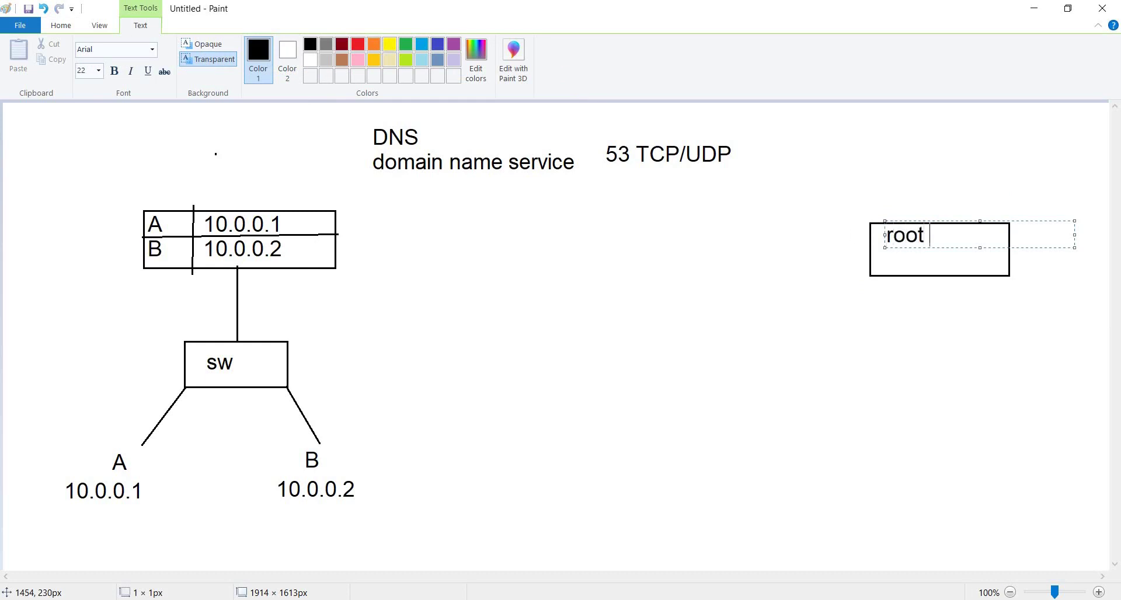
text(hint)
click(772, 238)
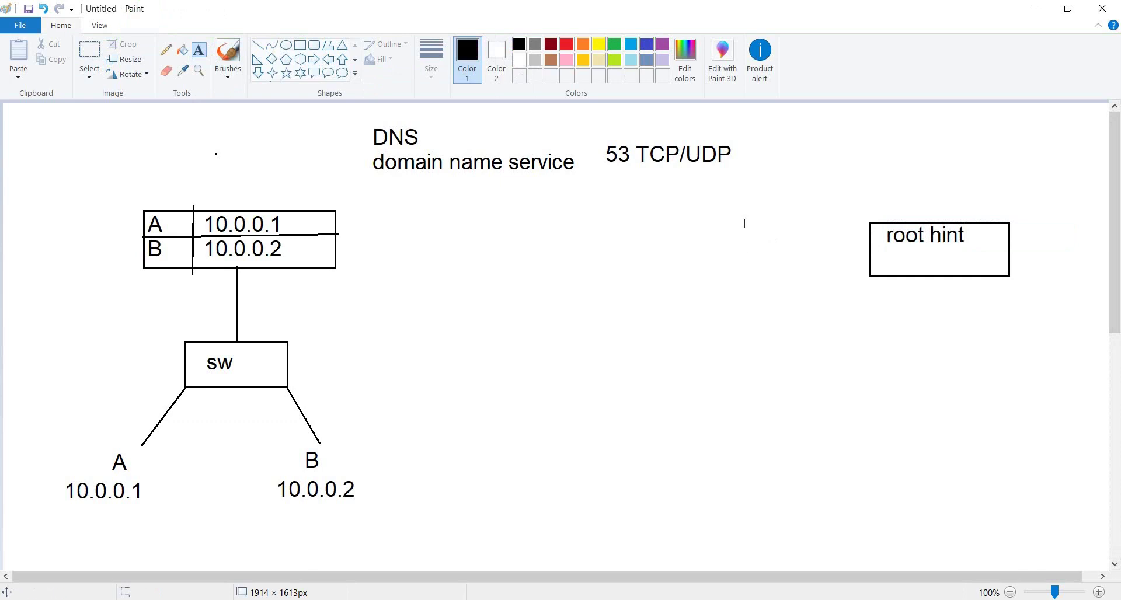
click(555, 387)
key(alt+Tab)
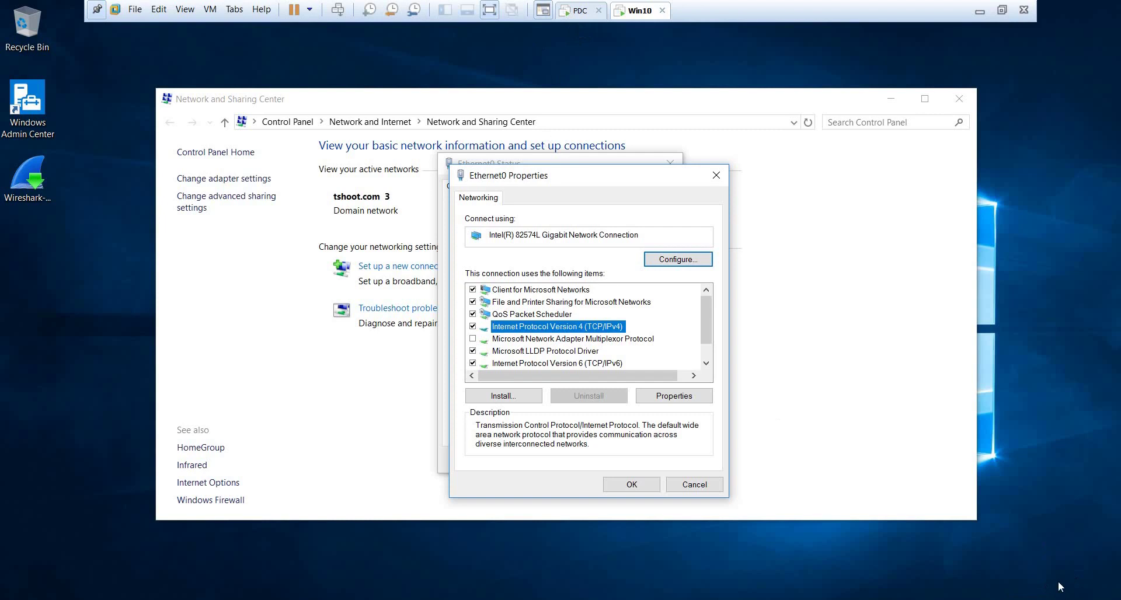
Switch VMware to the PDC server in full screen and bring up its Server Manager Local Server page.
click(1002, 10)
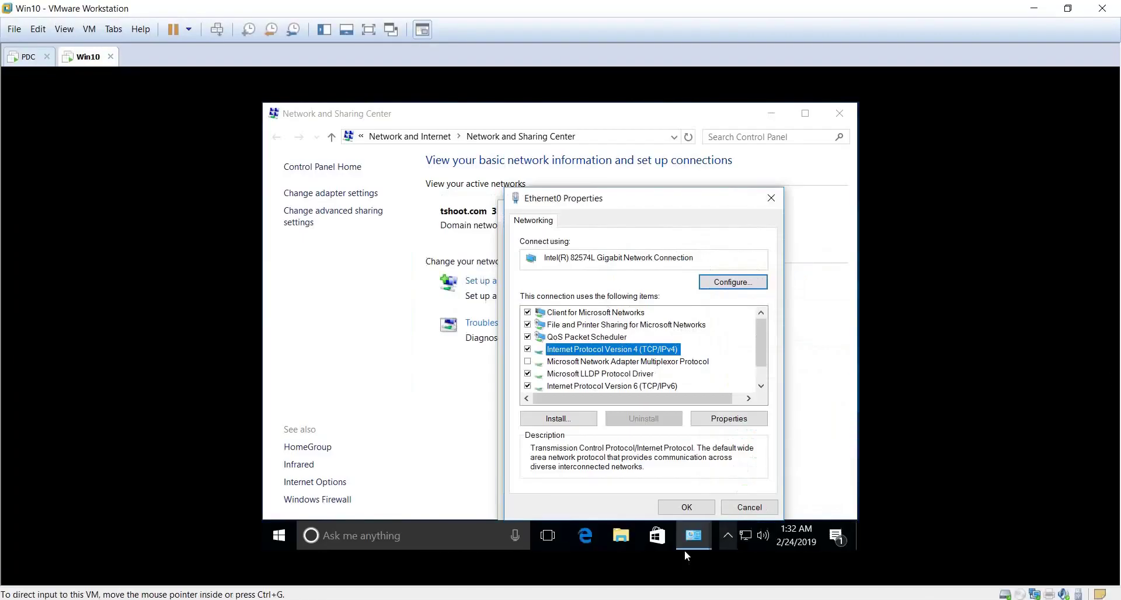
mouse_move(747, 539)
click(29, 58)
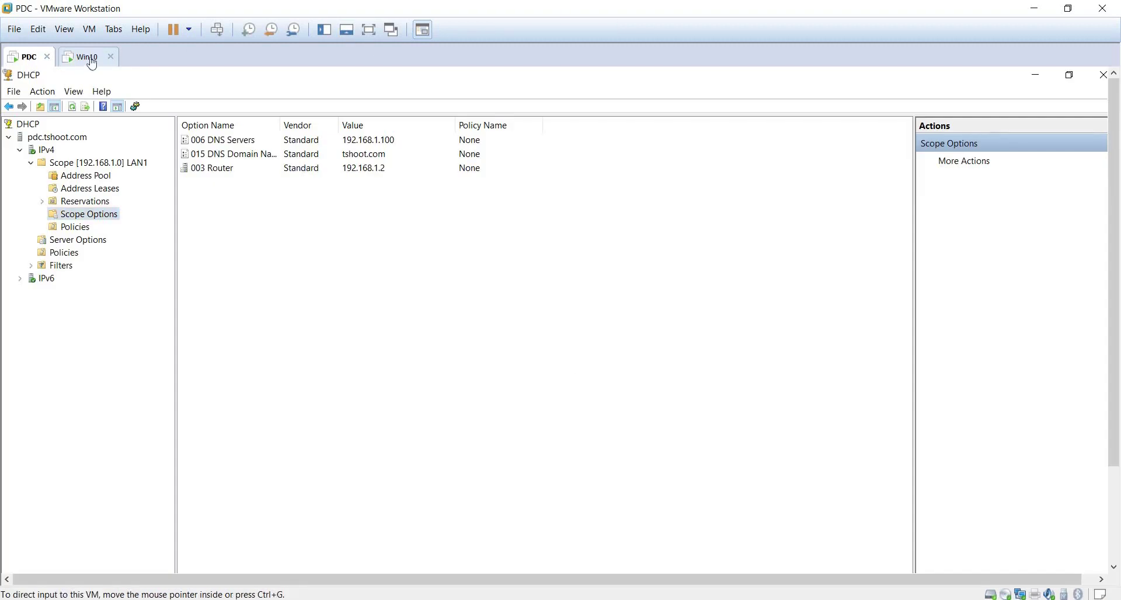
key(ctrl+alt+Return)
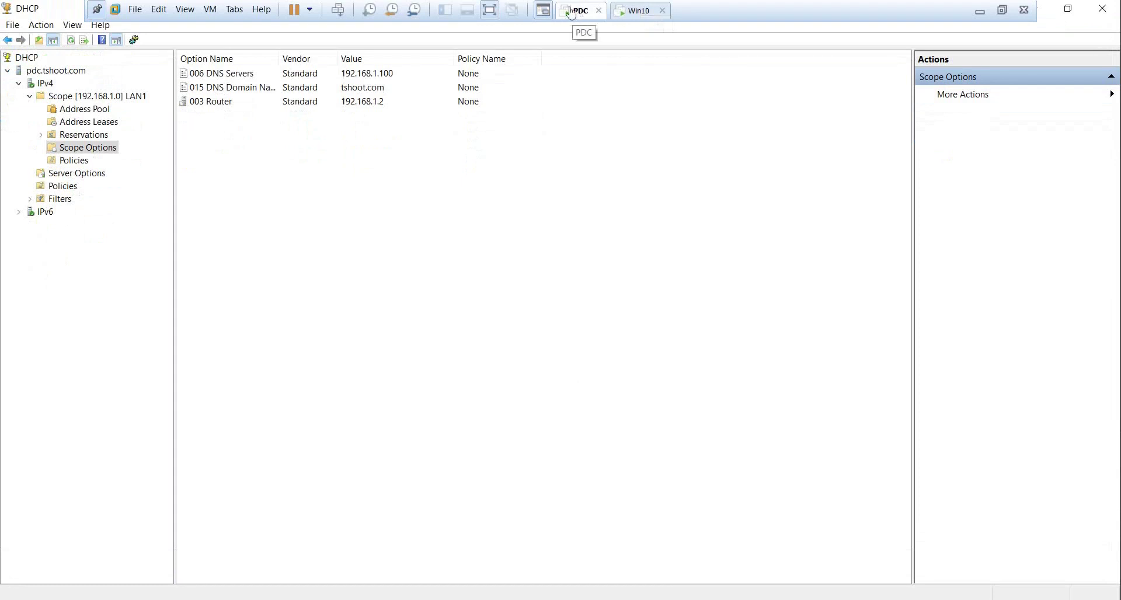
click(993, 575)
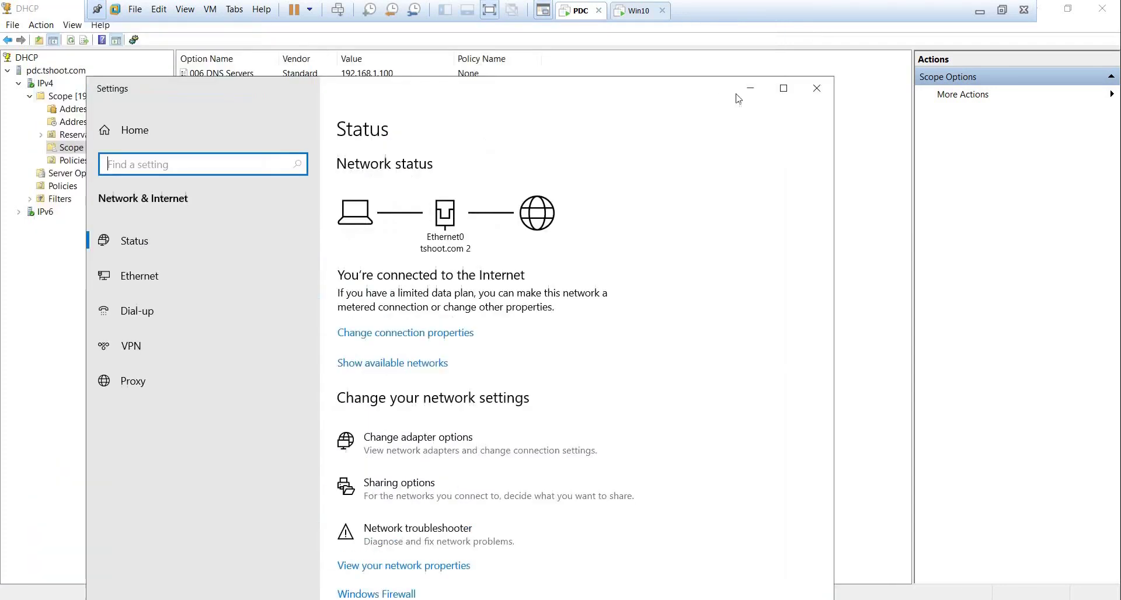
click(817, 88)
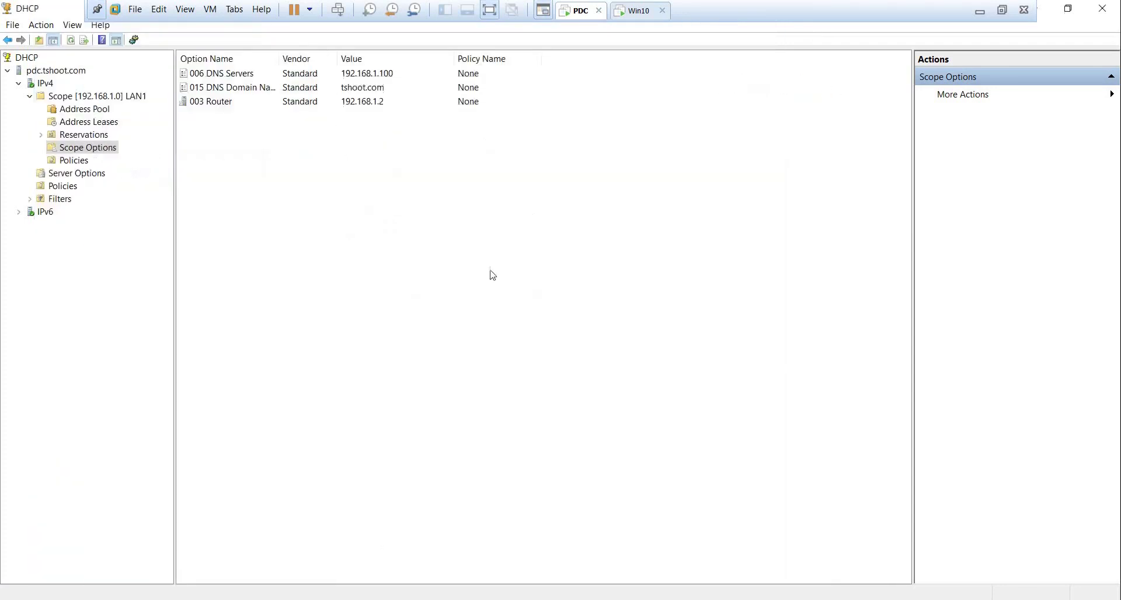
key(alt+F4)
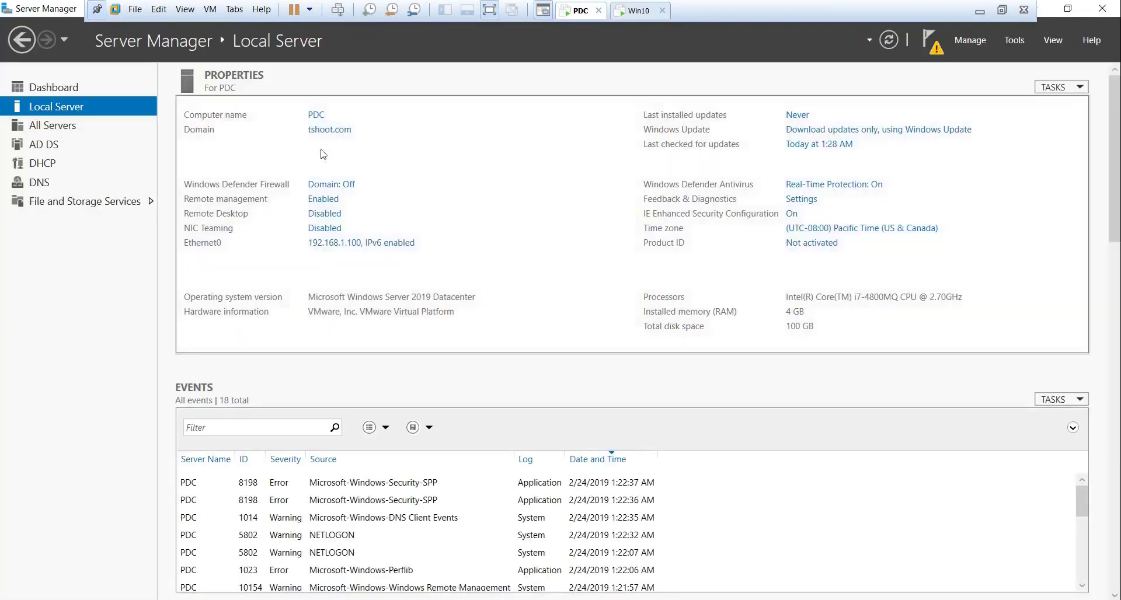
click(373, 243)
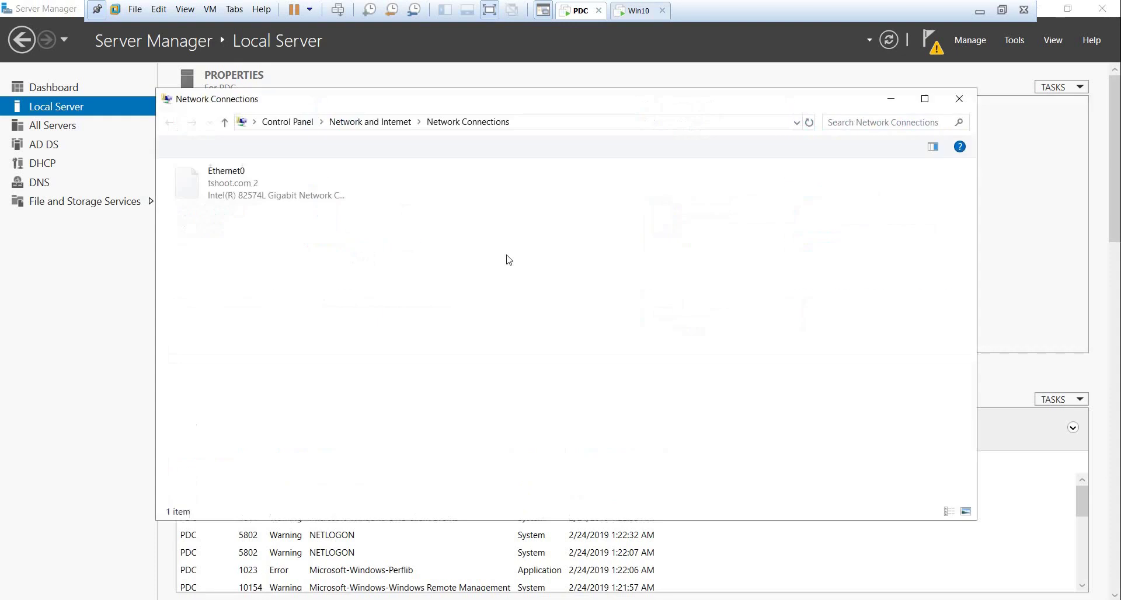
click(263, 192)
right_click(263, 192)
click(281, 331)
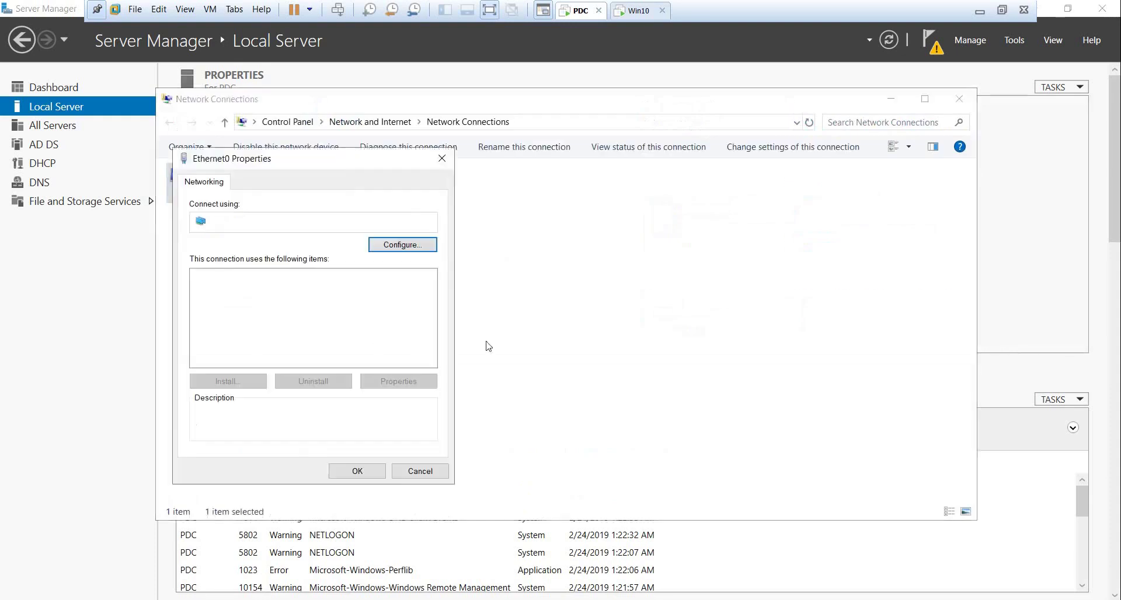
double_click(319, 312)
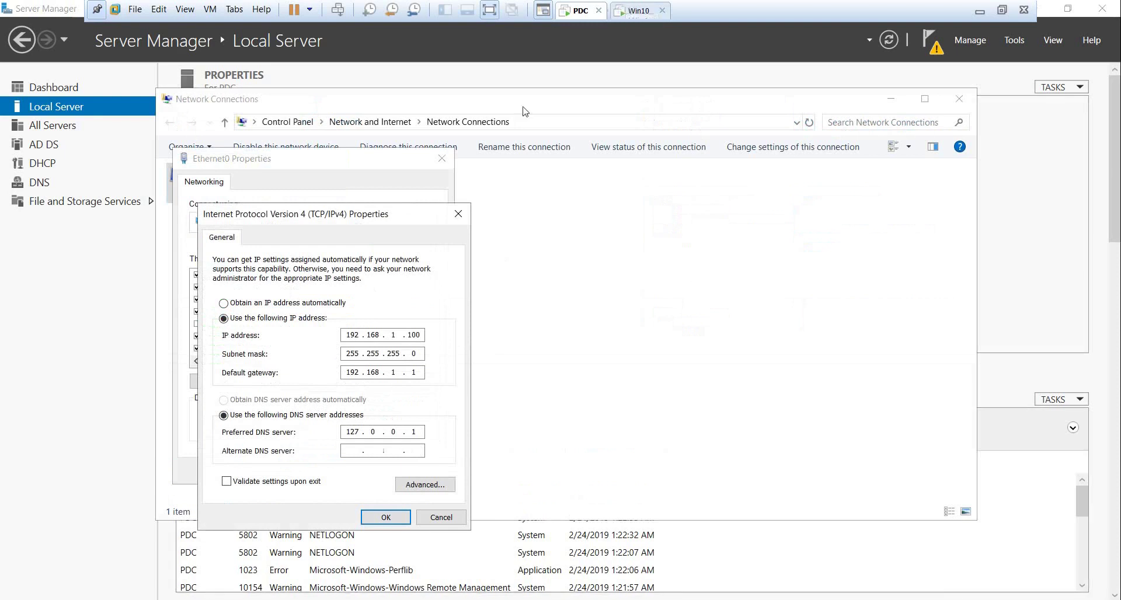
click(459, 214)
click(442, 158)
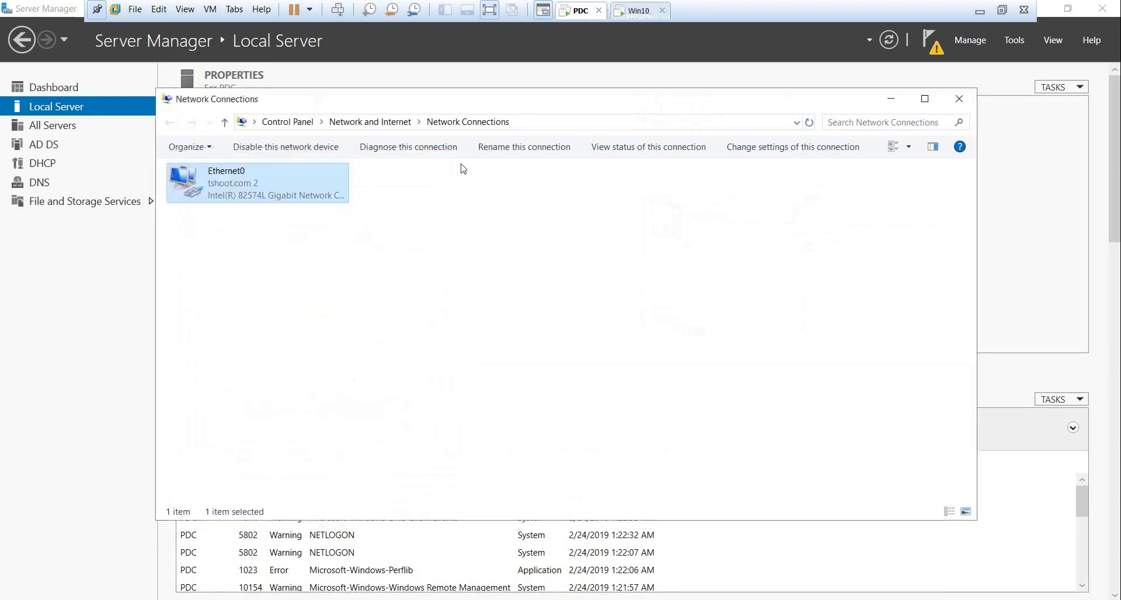
click(957, 101)
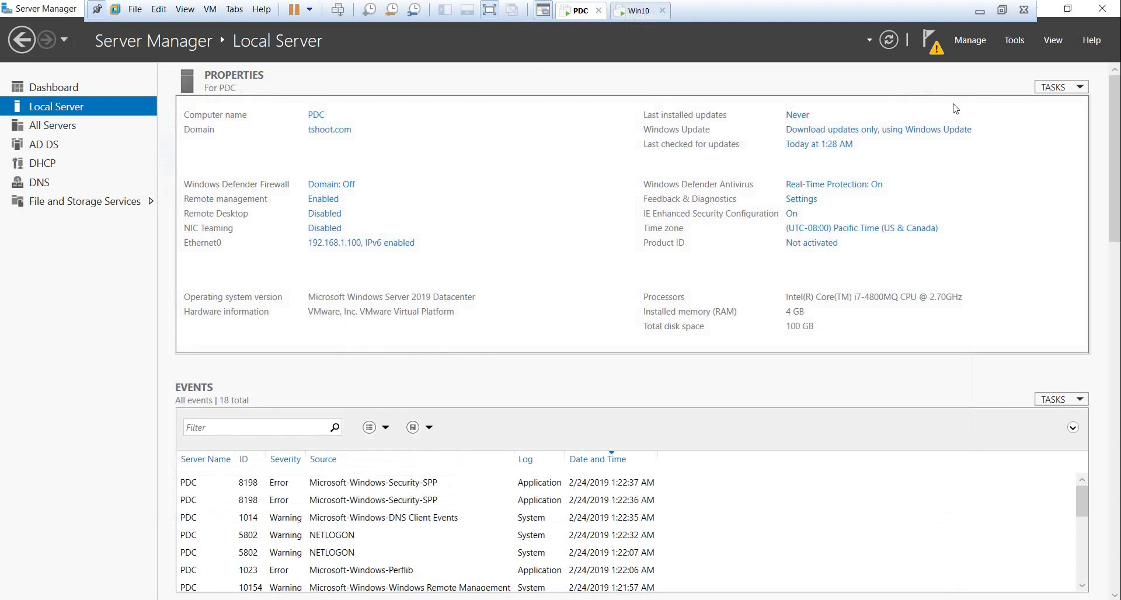
Launch DNS Manager on the PDC by running dnsmgmt.msc from the Run prompt.
click(1017, 43)
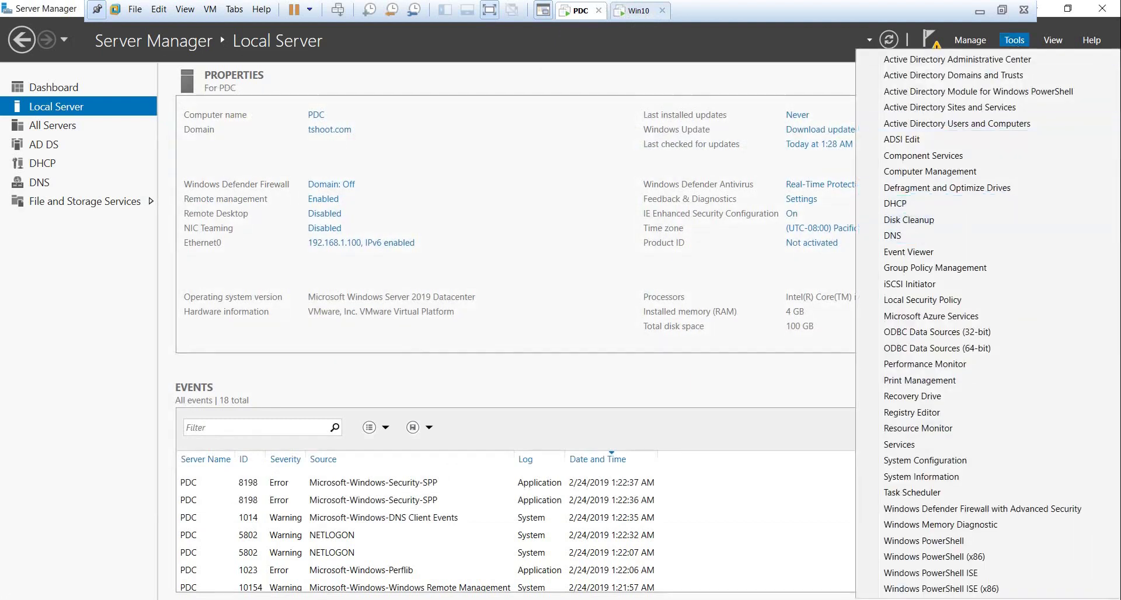
right_click(4, 595)
click(47, 556)
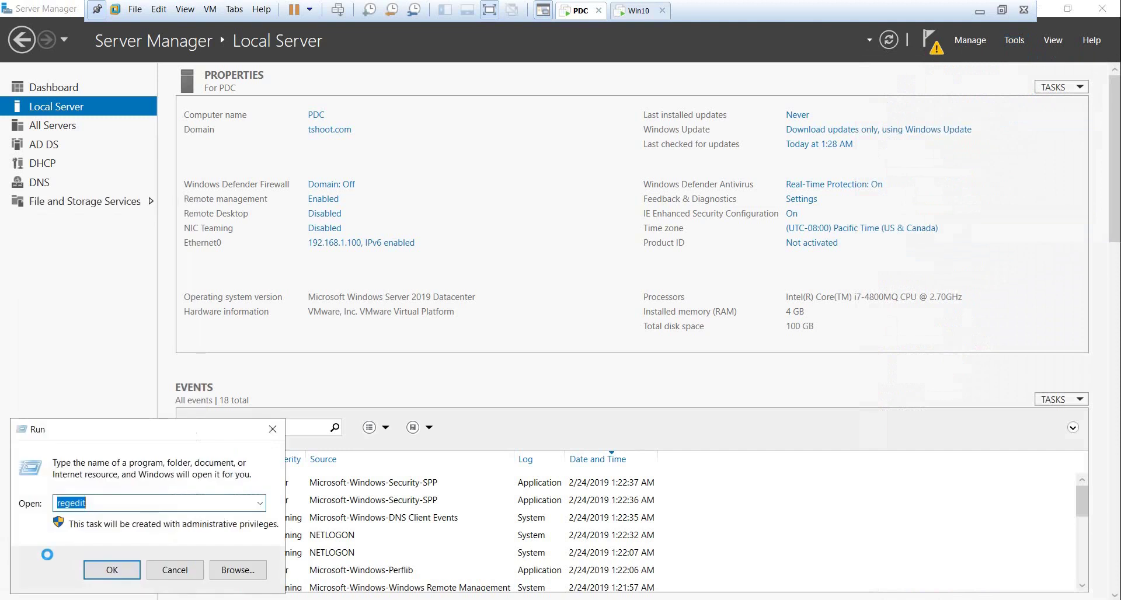
text(dns)
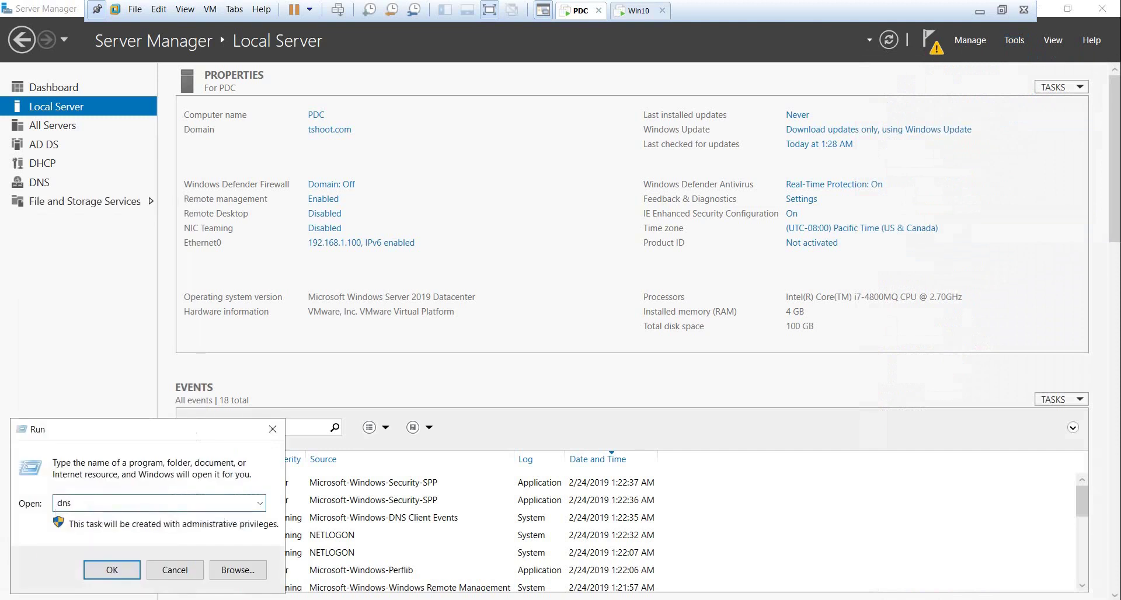
text(mgmt.msc)
key(Return)
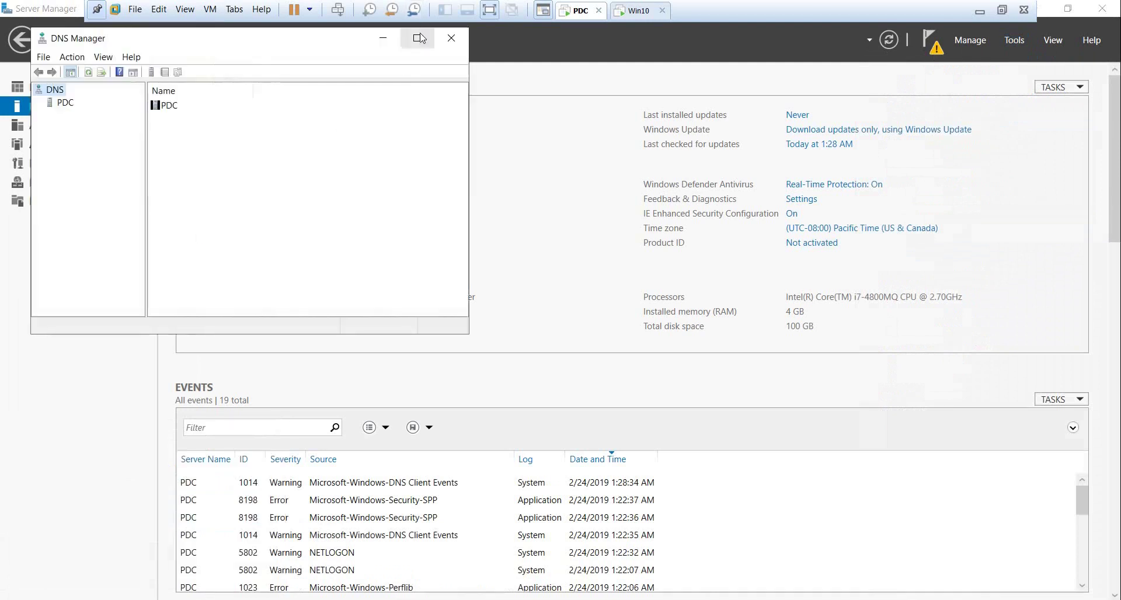
Maximize DNS Manager, widen the tree, expand the PDC node and open its Properties.
click(420, 39)
click(32, 72)
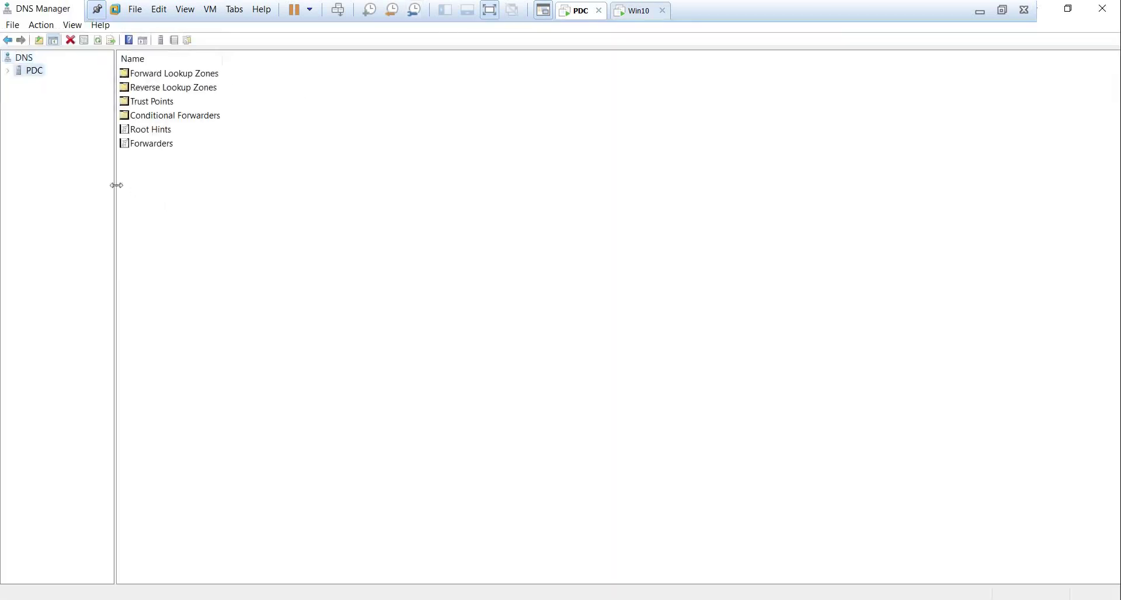
drag(117, 186, 145, 185)
click(7, 70)
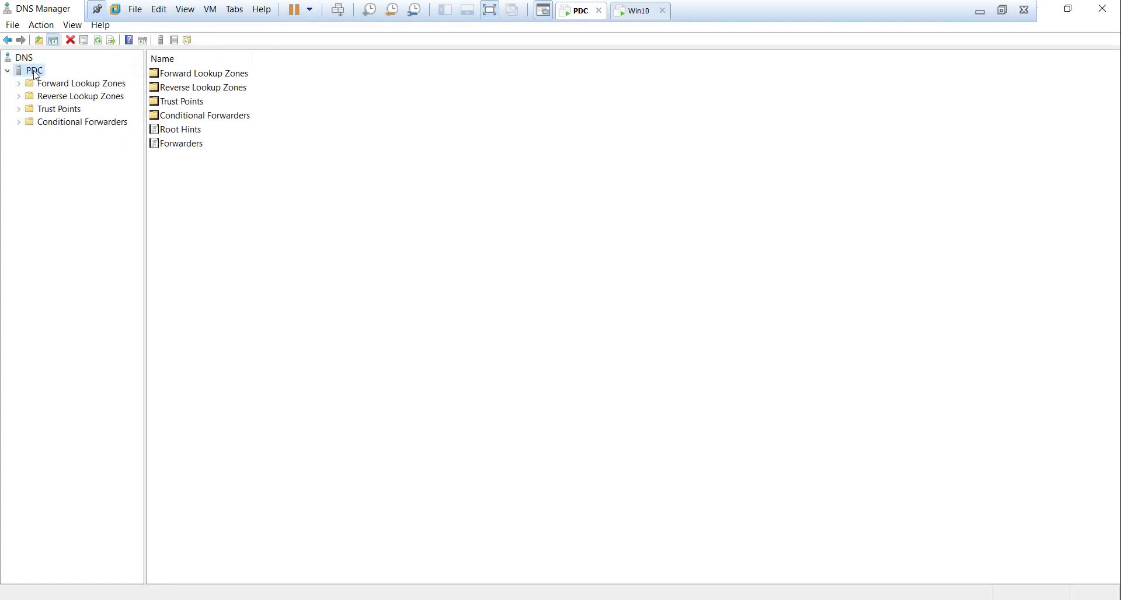
right_click(34, 72)
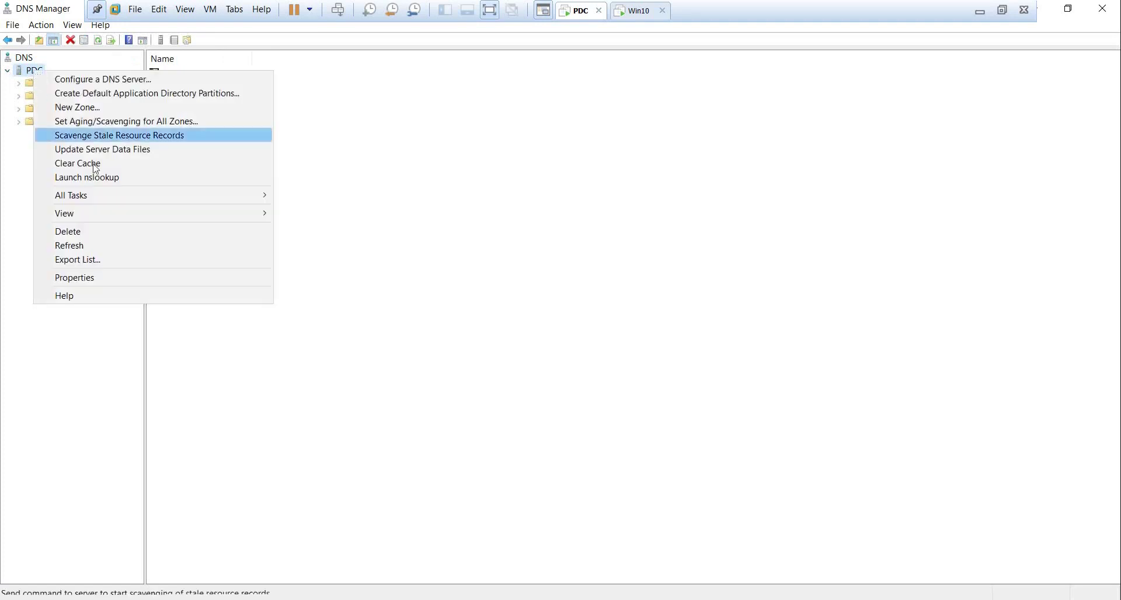
click(193, 276)
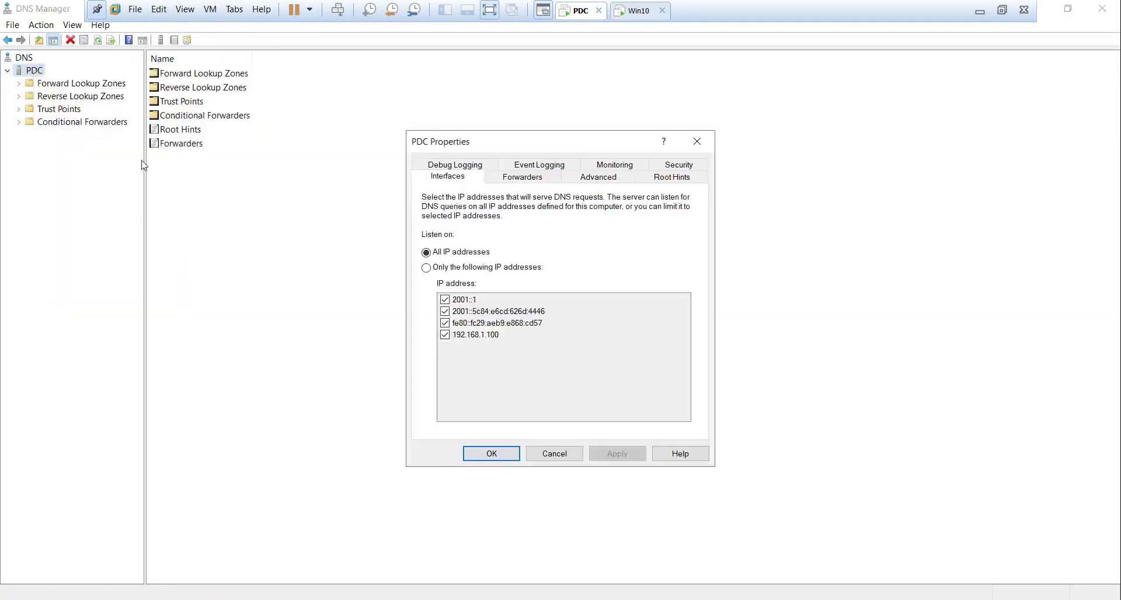
Review the Root Hints list, including M and L.ROOT-SERVERS.NET, then cancel the PDC Properties dialog.
click(665, 180)
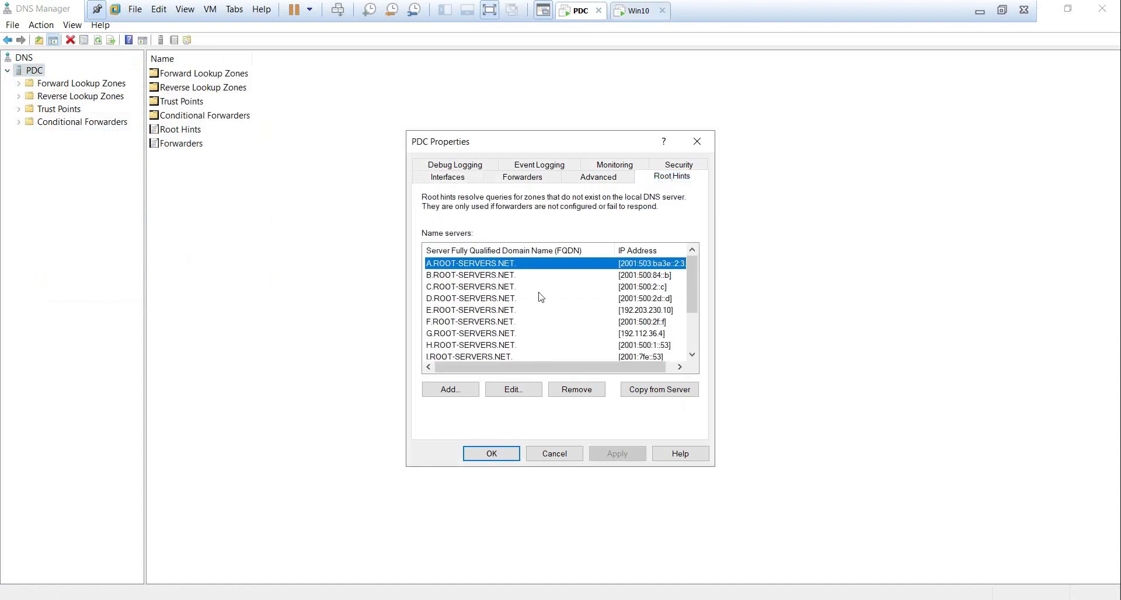
scroll(502, 309, down, 2)
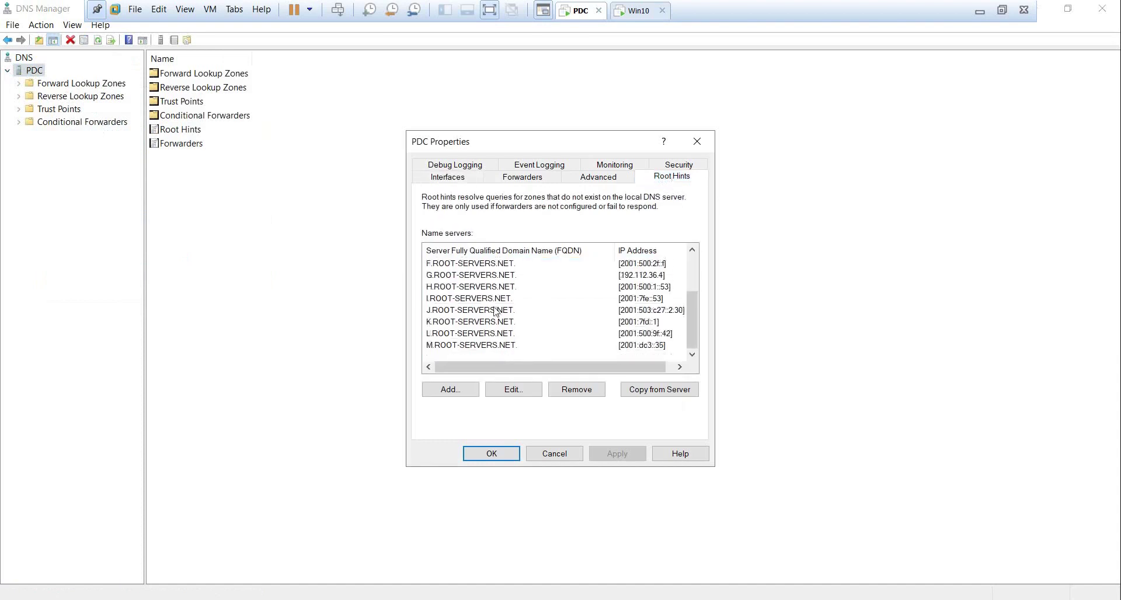
click(453, 349)
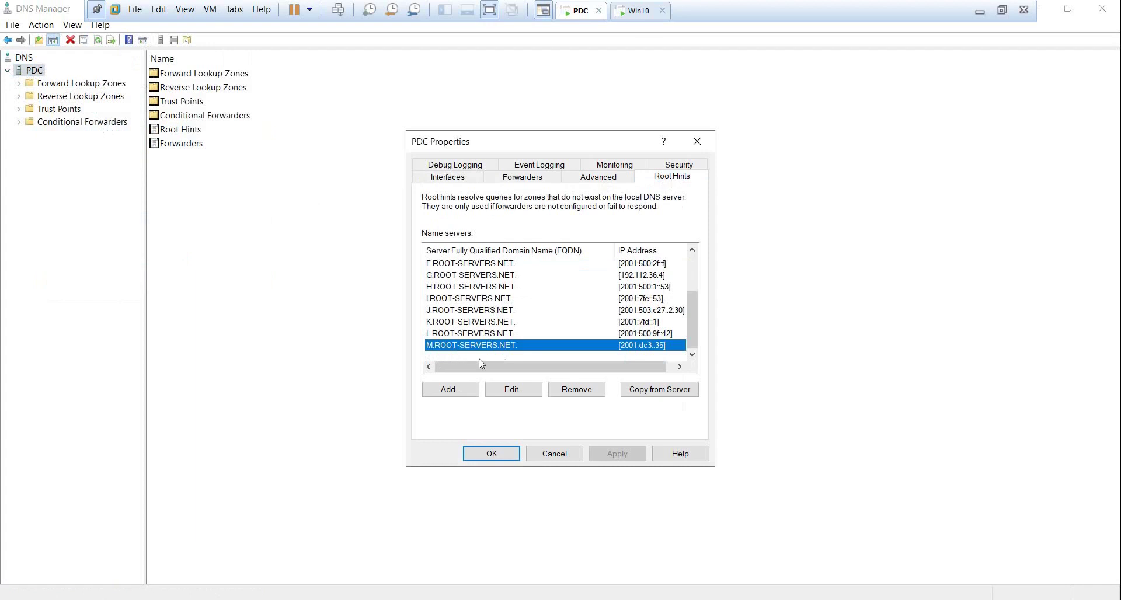
click(450, 390)
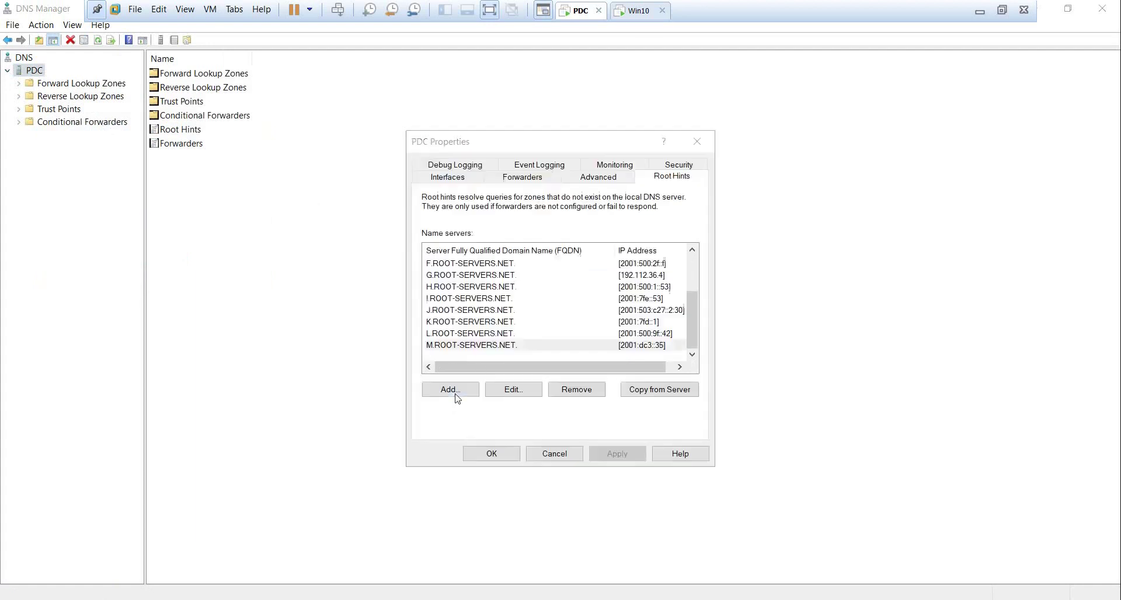
click(722, 432)
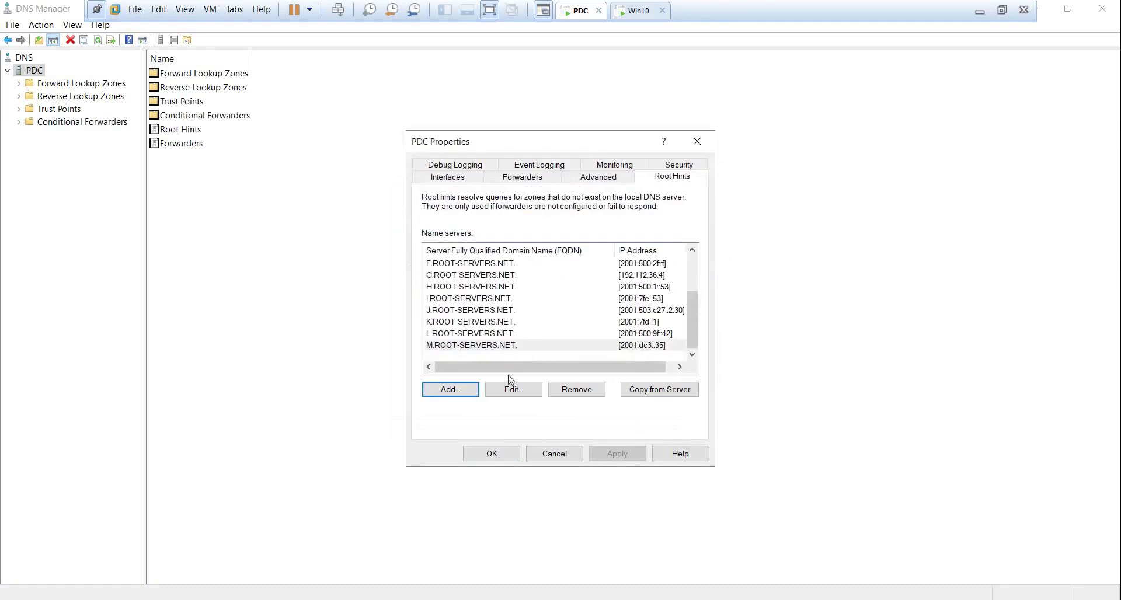
click(475, 334)
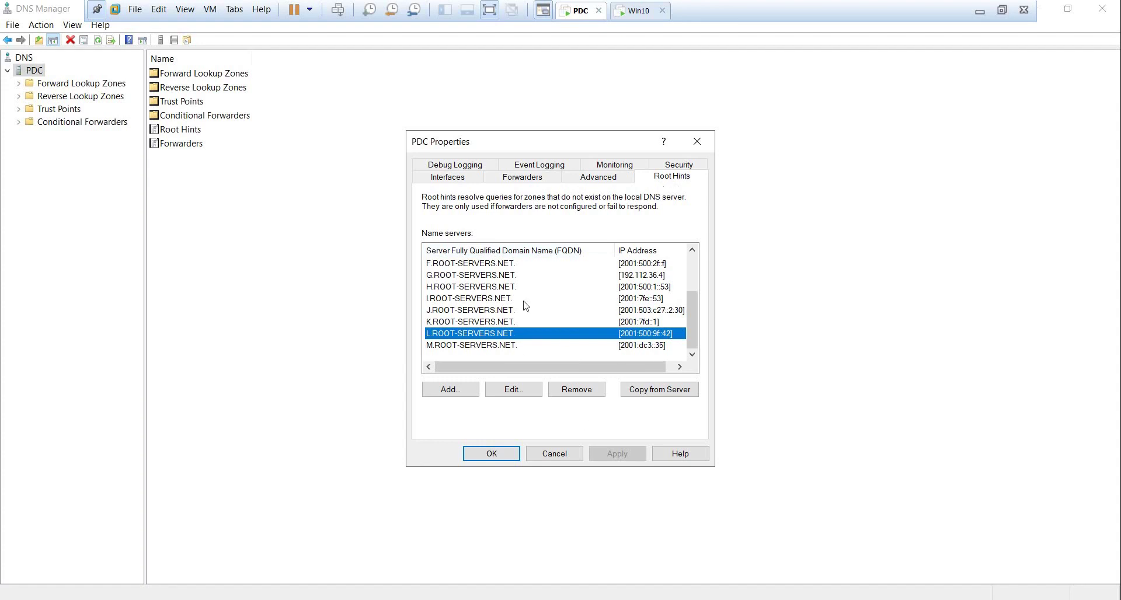
click(566, 458)
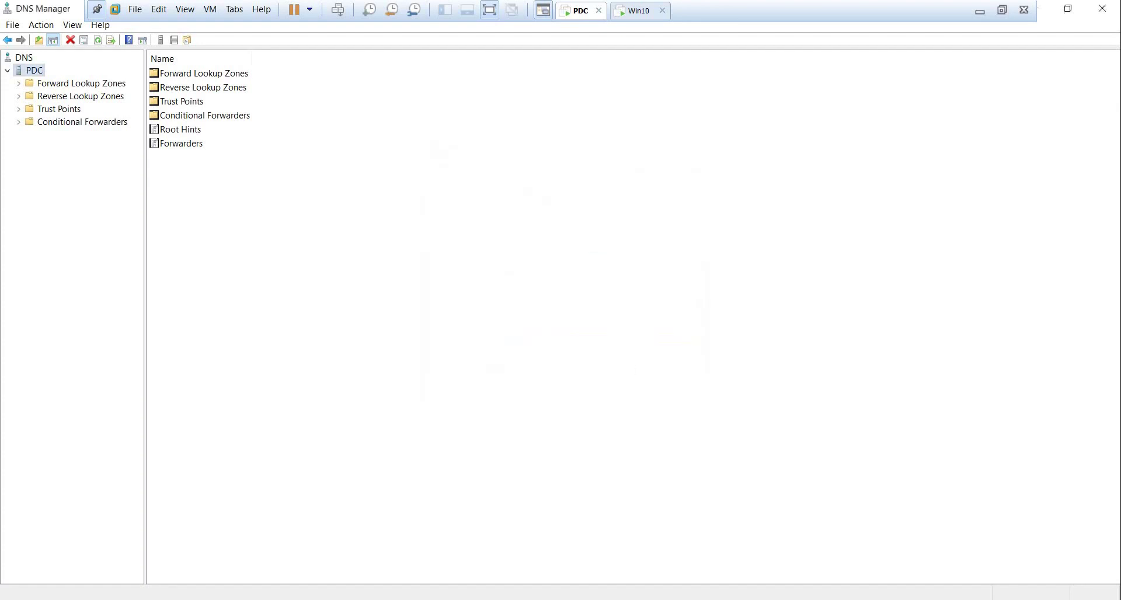
Browse File Explorer to the C:\Windows\System32\dns folder.
key(super+e)
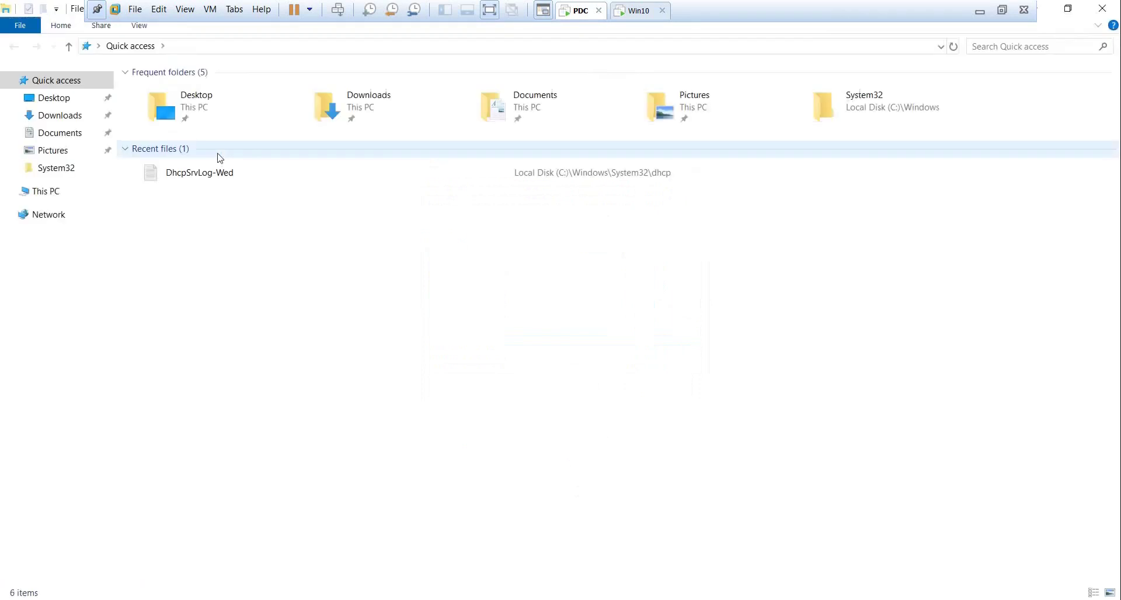
click(82, 195)
double_click(190, 208)
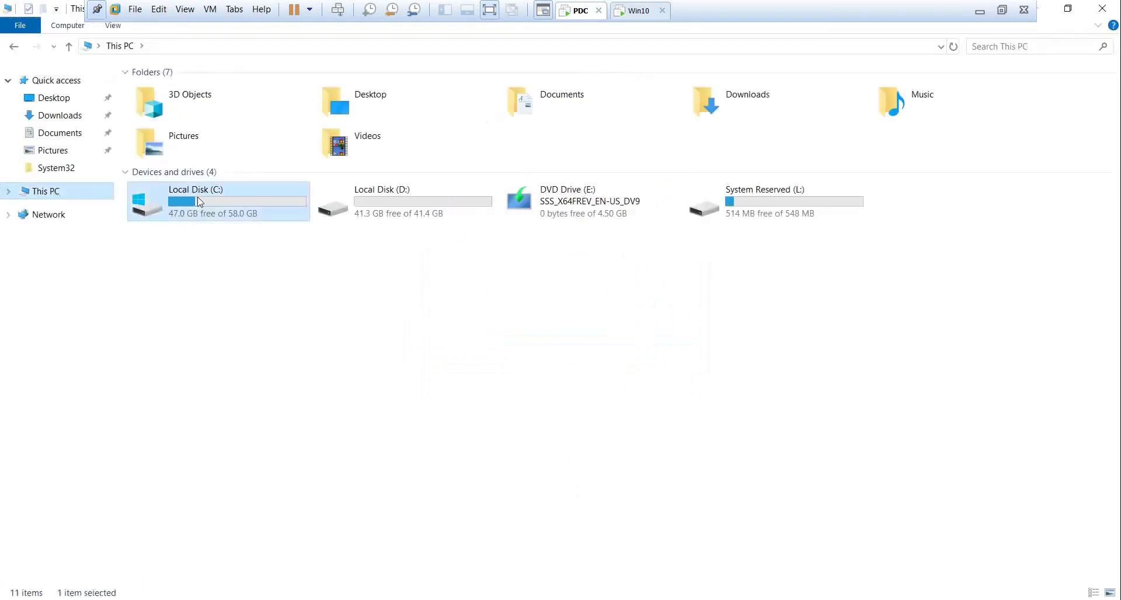
click(201, 201)
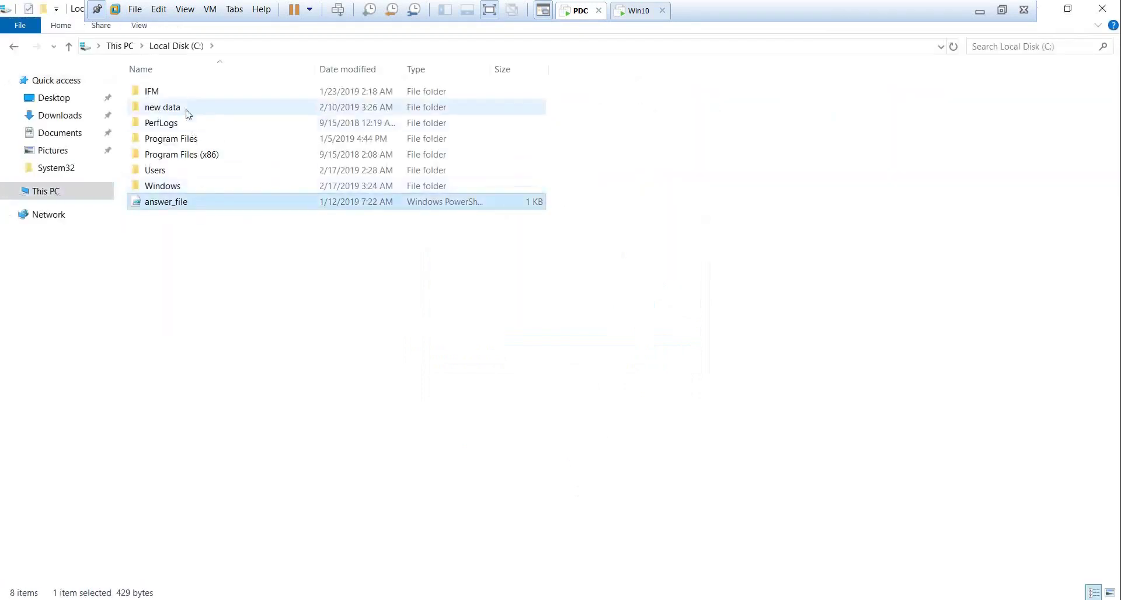
double_click(179, 187)
click(181, 191)
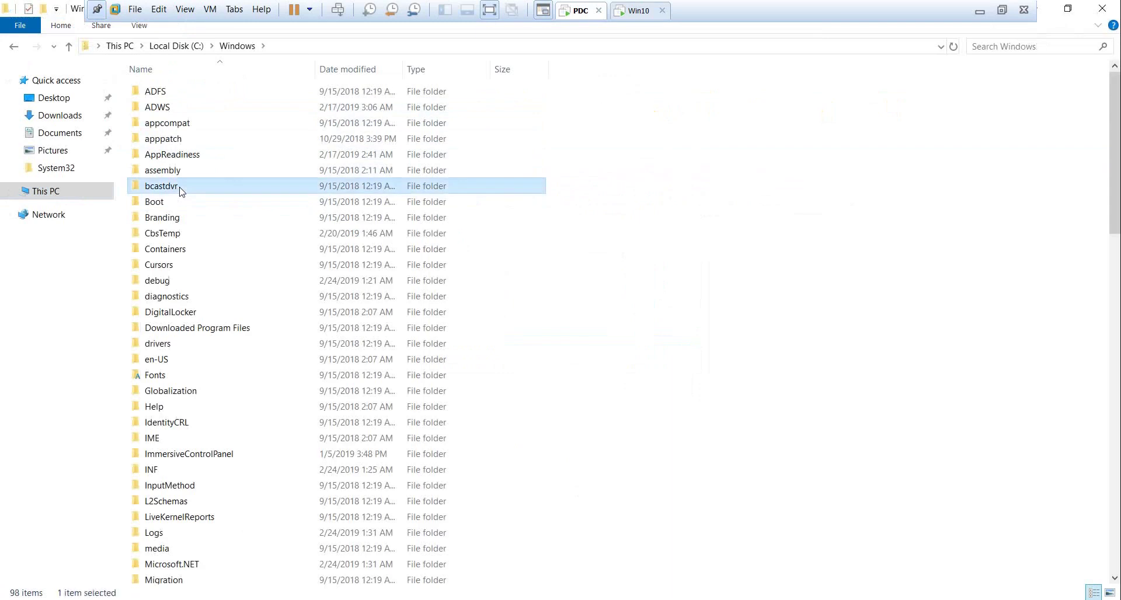
key(s)
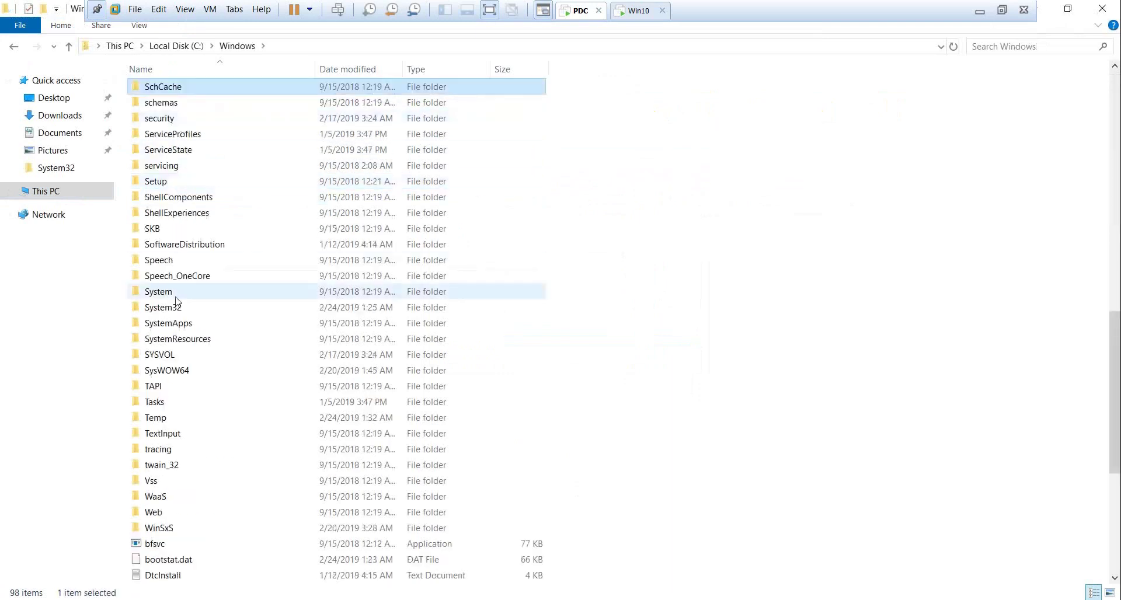
double_click(175, 308)
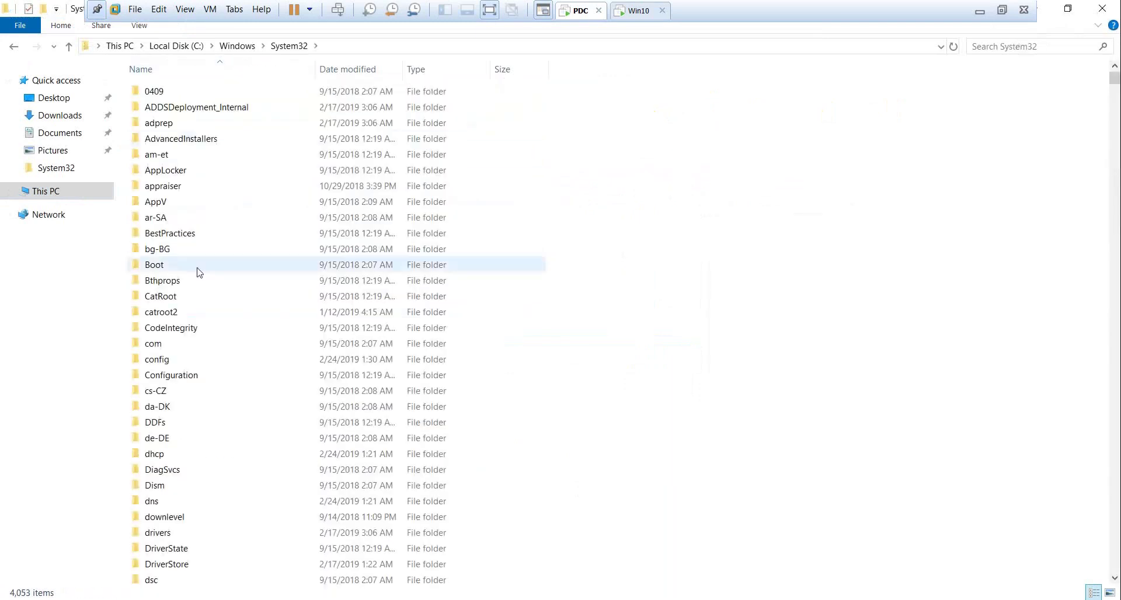
key(d)
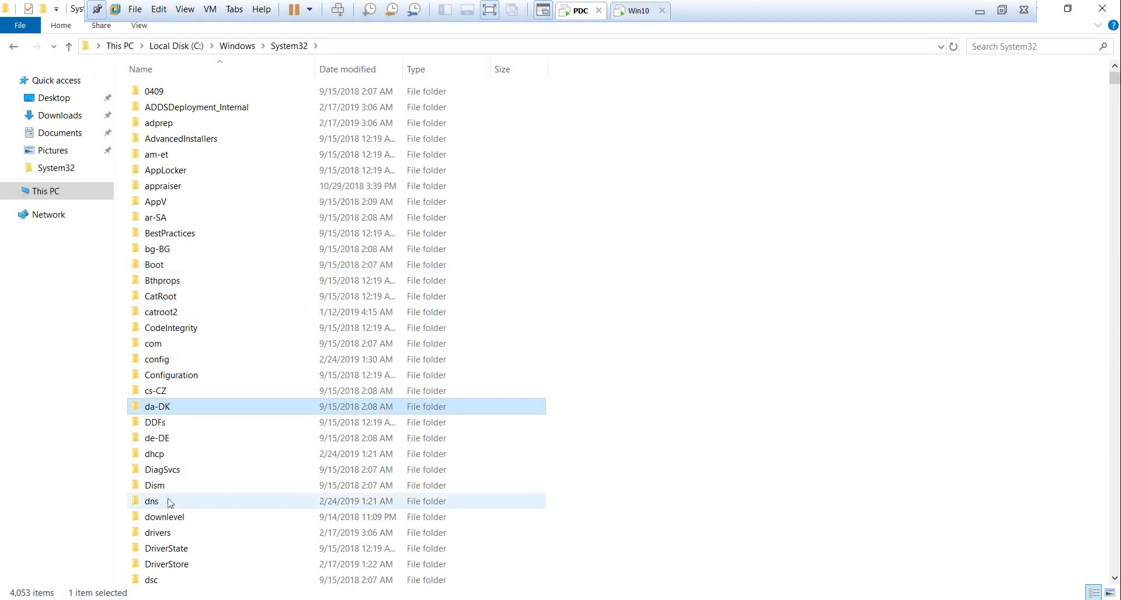
double_click(166, 501)
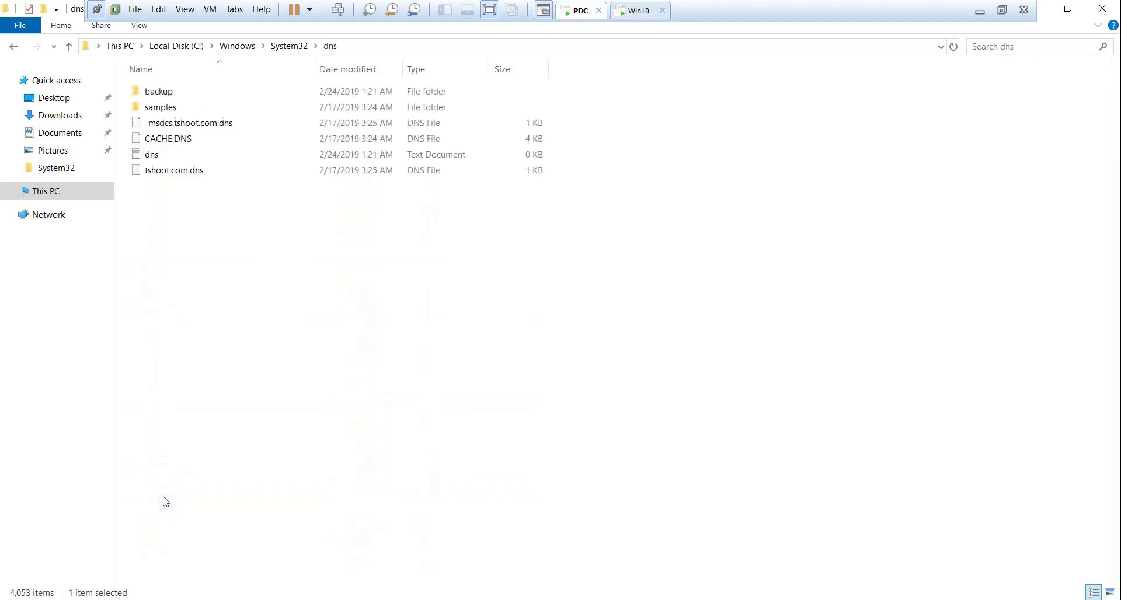
Open CACHE.DNS with WordPad.
click(187, 149)
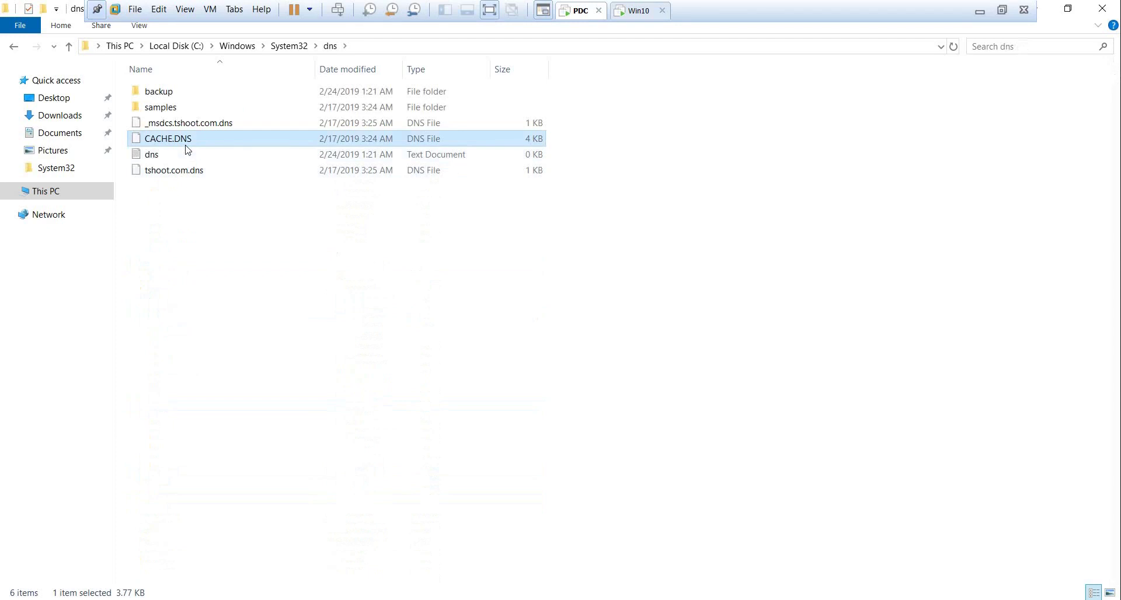
right_click(187, 150)
key(Escape)
click(500, 238)
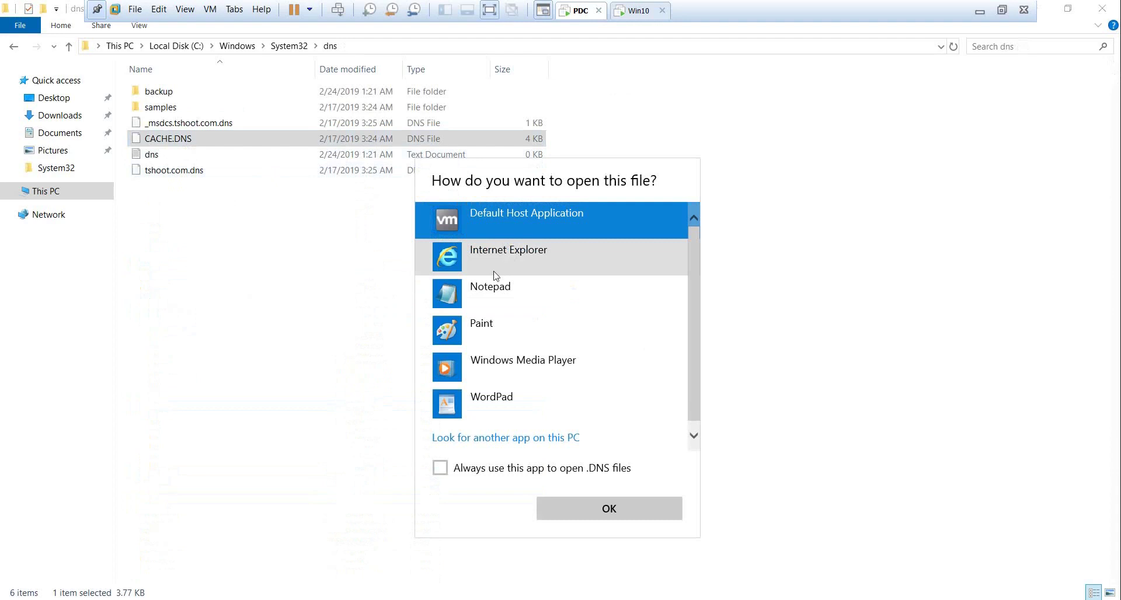
click(504, 403)
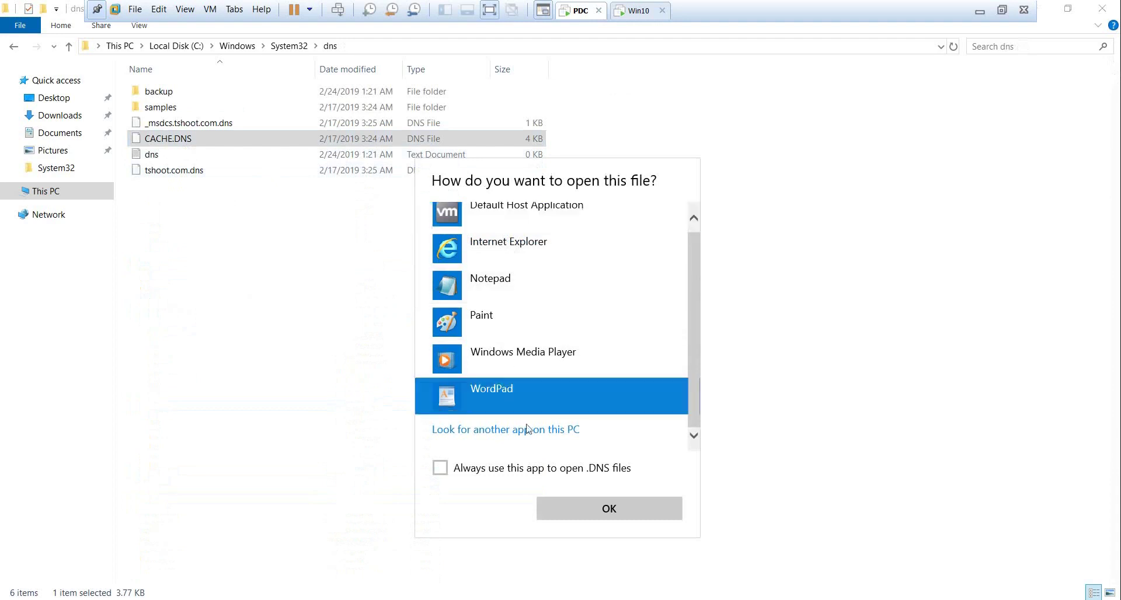
click(616, 506)
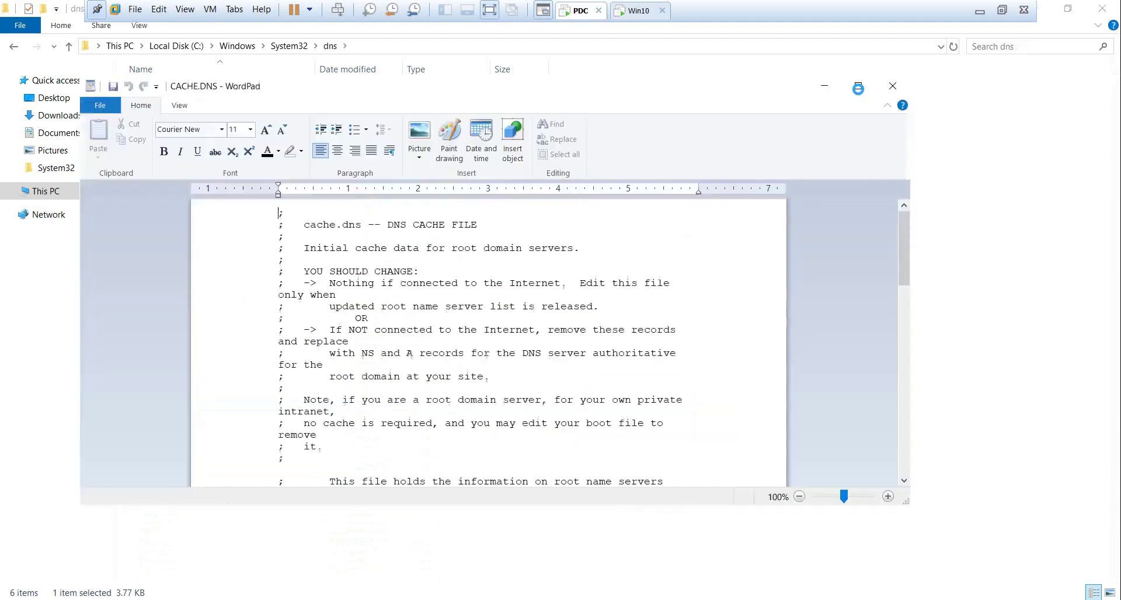
Maximize WordPad and highlight the A through F root server records and the F.ROOT-SERVERS.NET line.
click(861, 87)
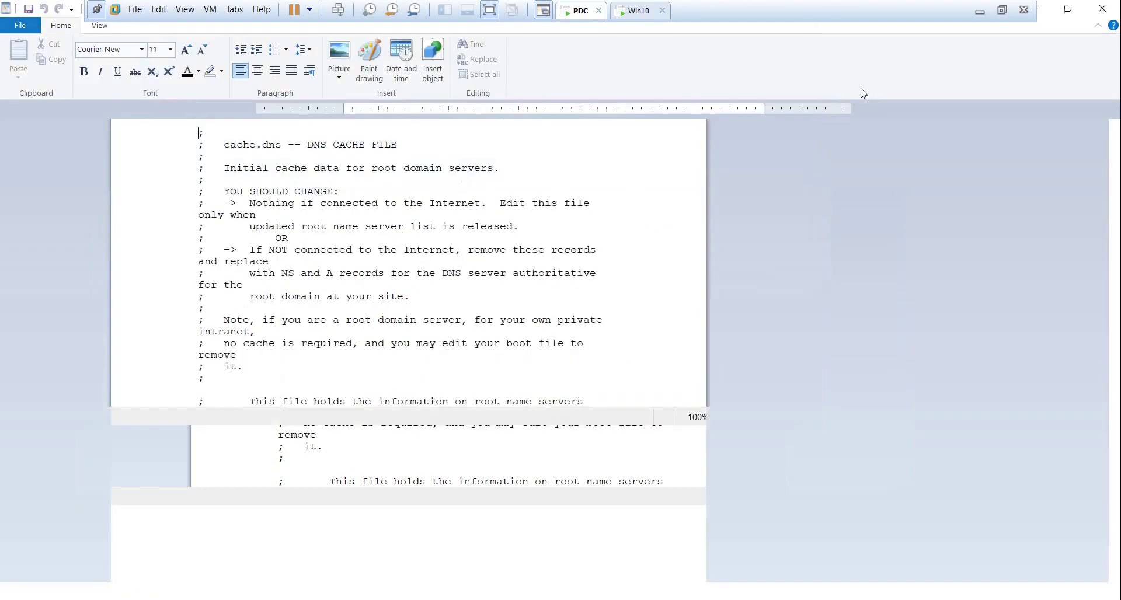
scroll(643, 265, down, 10)
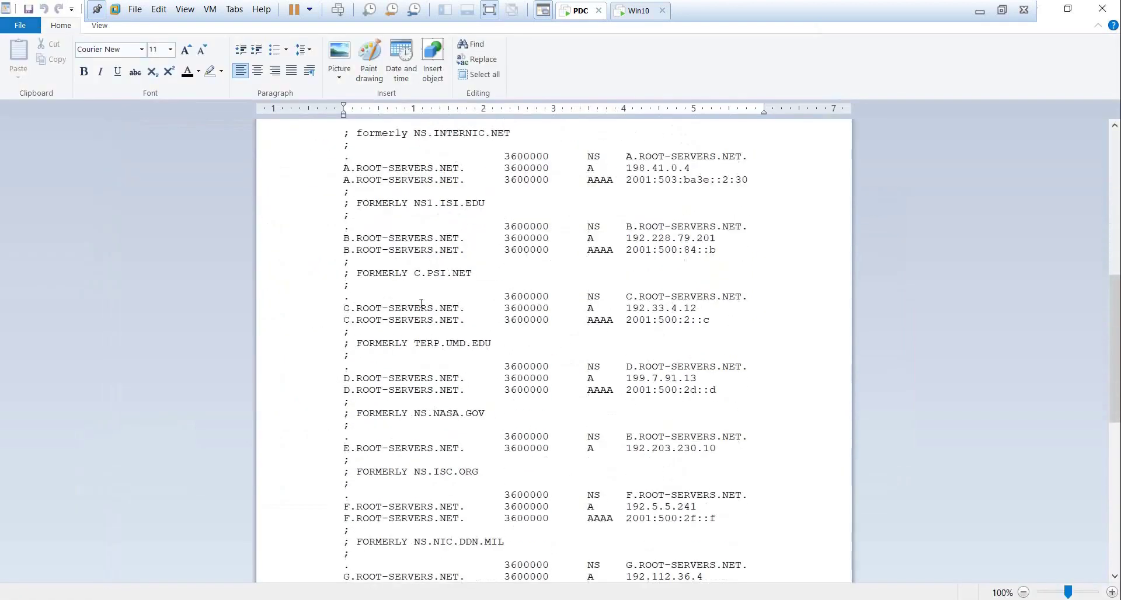
drag(344, 172, 470, 581)
click(485, 495)
scroll(416, 448, down, 3)
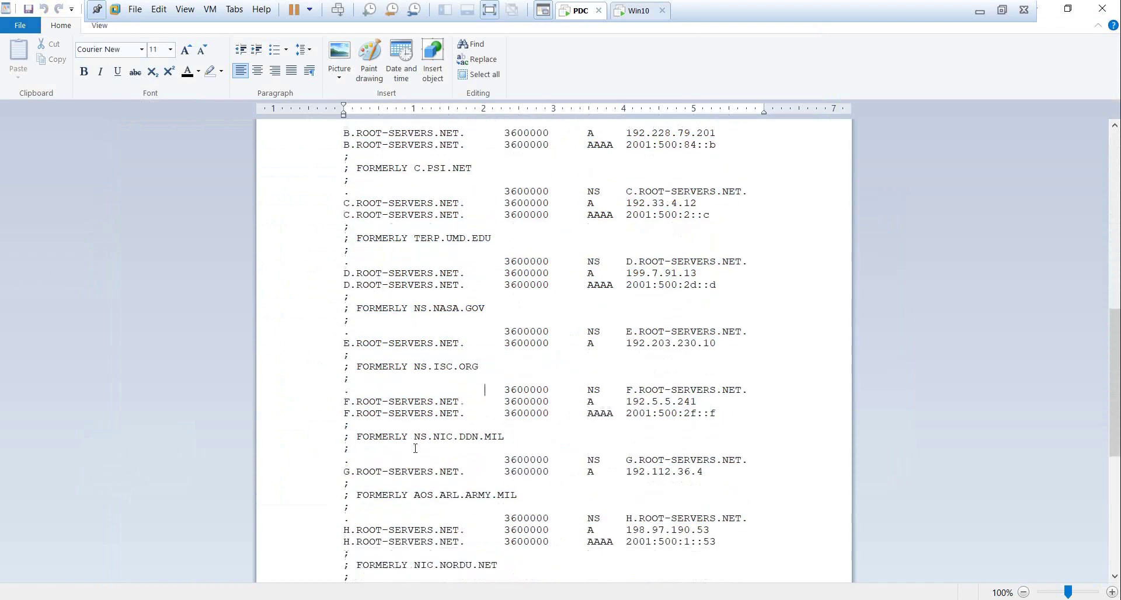
triple_click(370, 403)
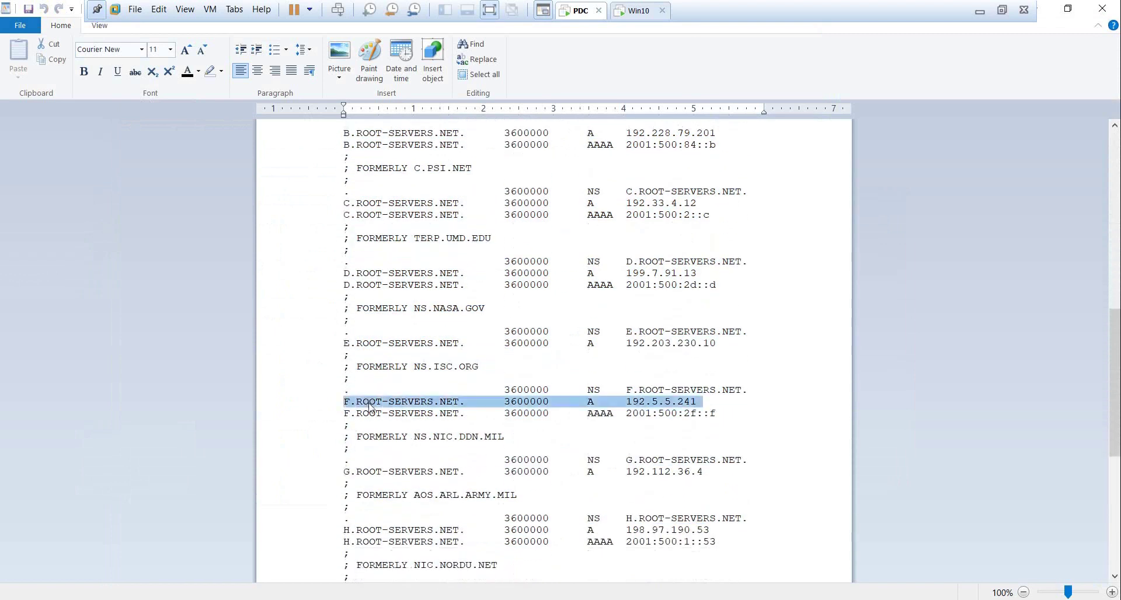
click(654, 402)
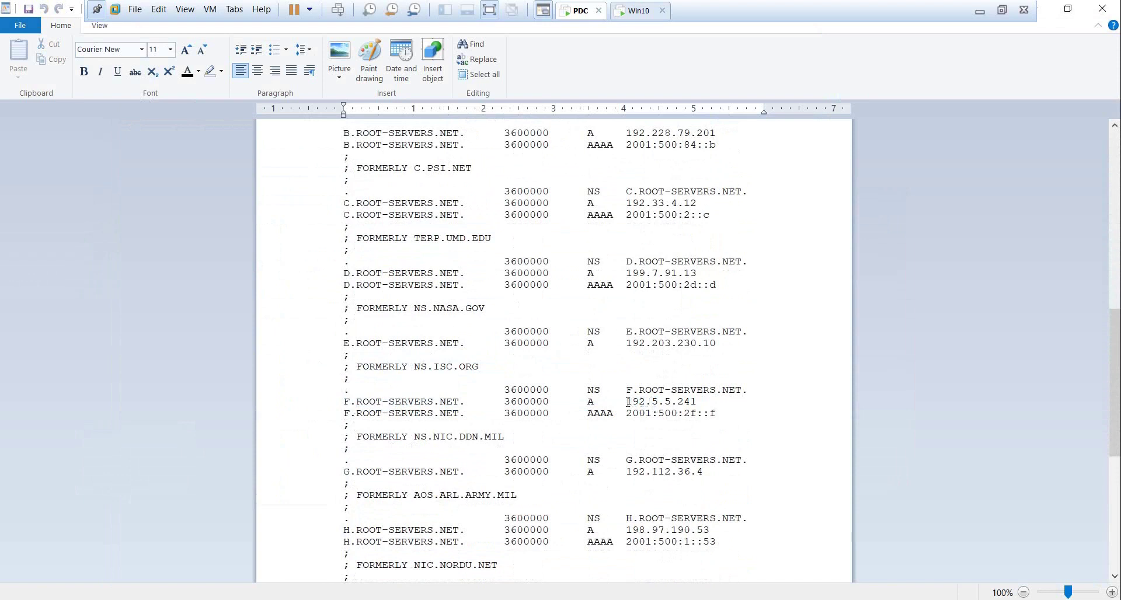
Highlight F.ROOT's 192.5.5.241 and IPv6 addresses and the NS and A record types, then return to Paint.
drag(628, 402, 698, 401)
drag(626, 413, 709, 413)
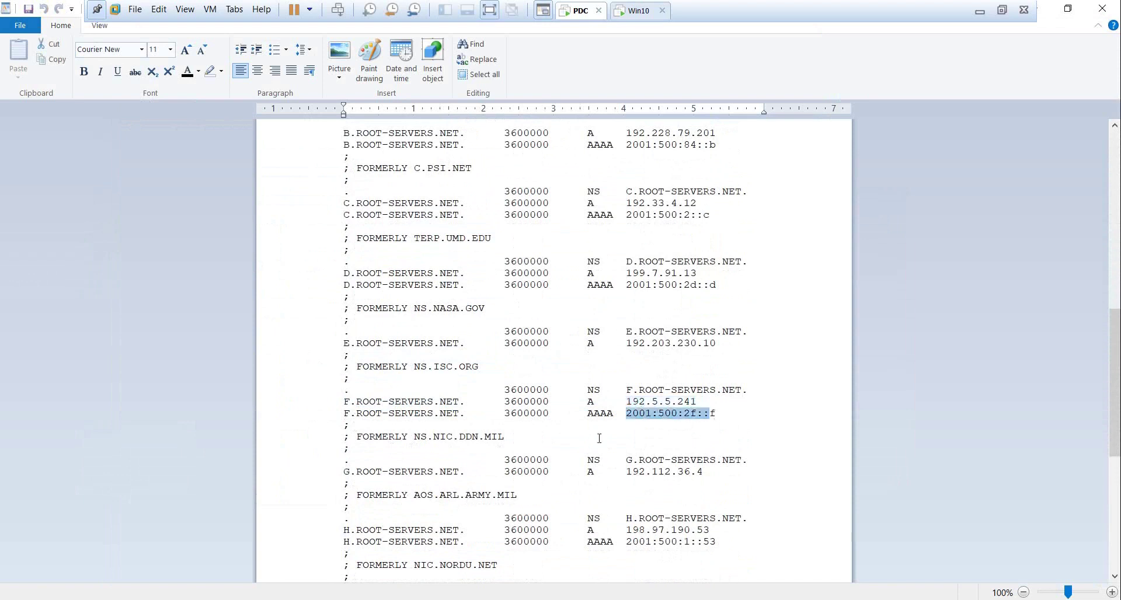
scroll(600, 439, down, 2)
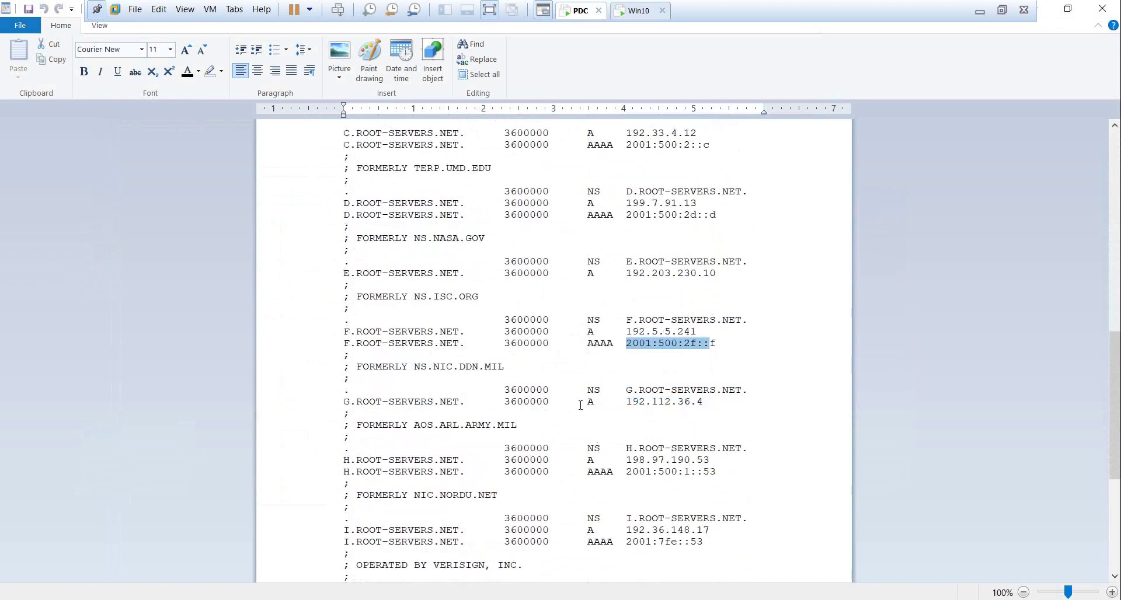
double_click(598, 392)
click(595, 349)
double_click(592, 332)
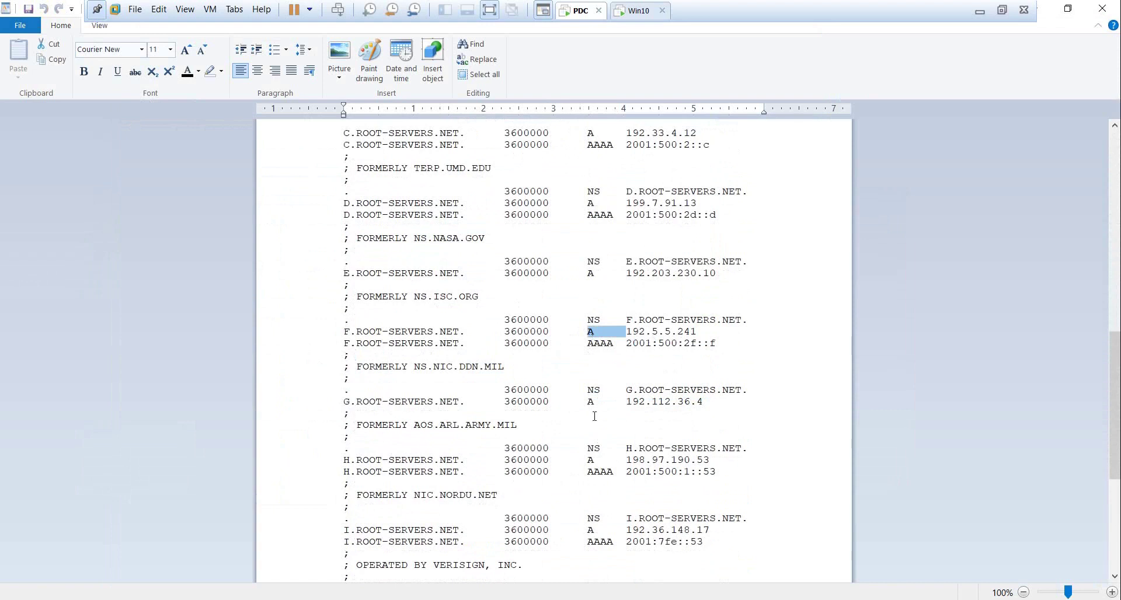
scroll(593, 409, down, 8)
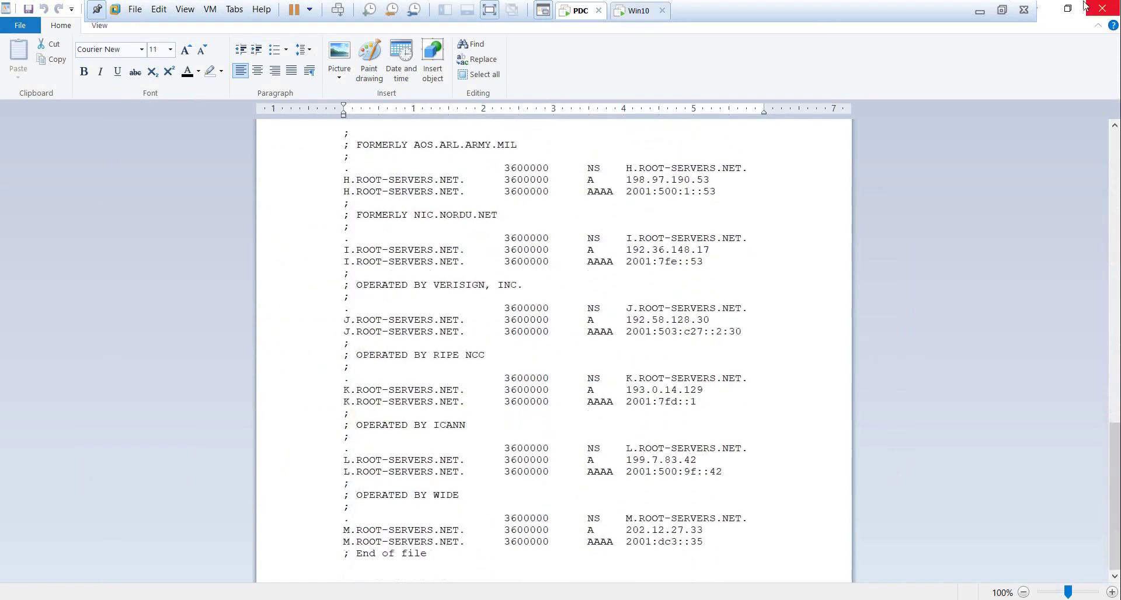
click(984, 12)
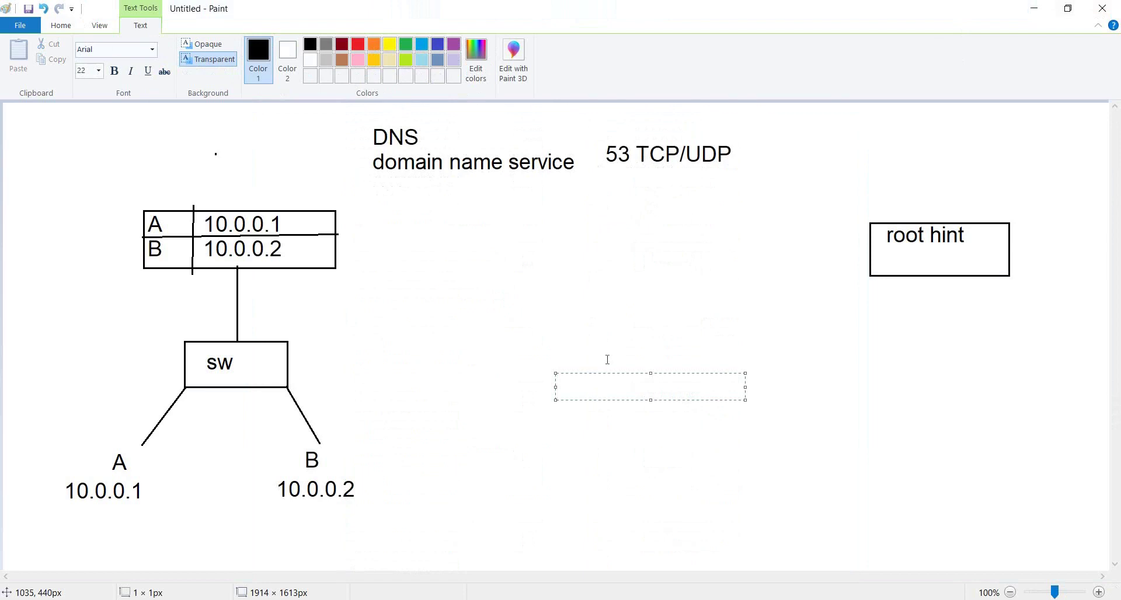
Draw a Pencil line from the A/B address table's top-right corner to the root hint box.
click(166, 50)
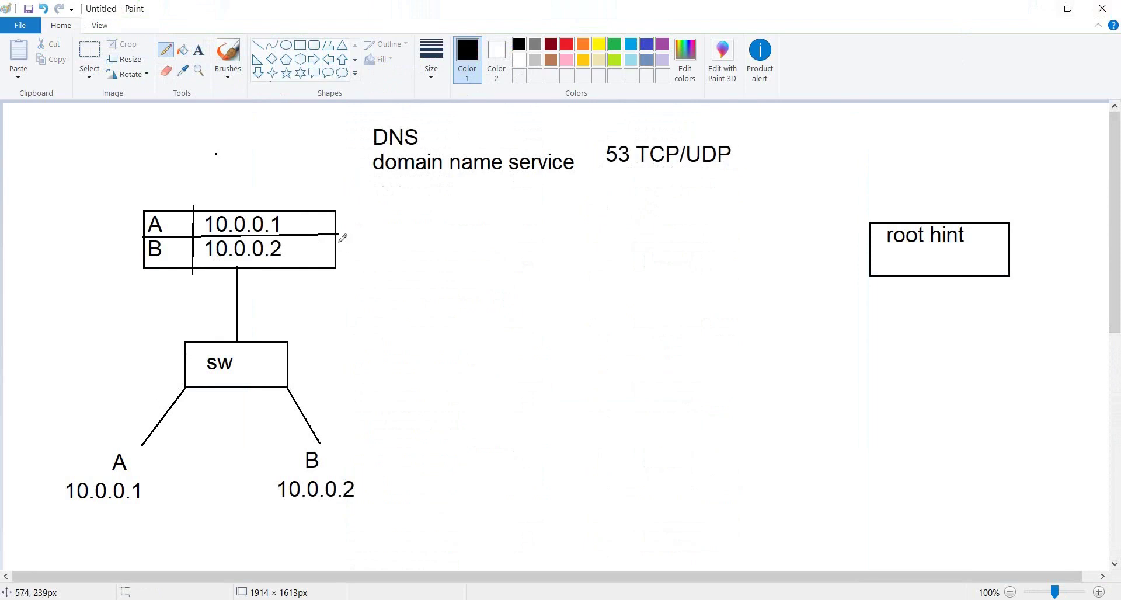
drag(338, 227, 842, 233)
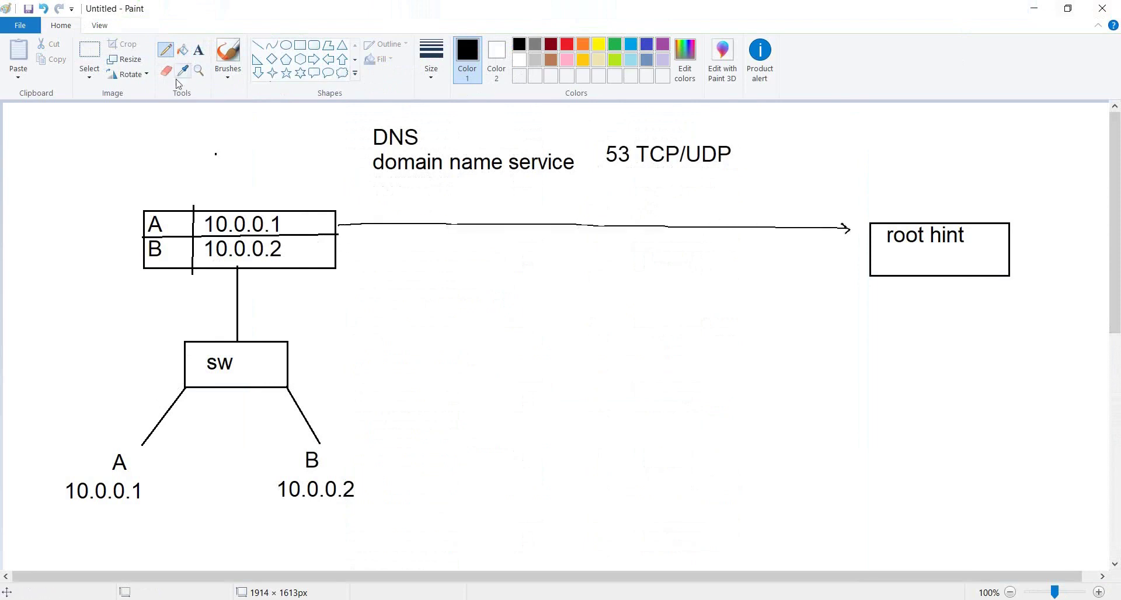
click(198, 50)
click(424, 207)
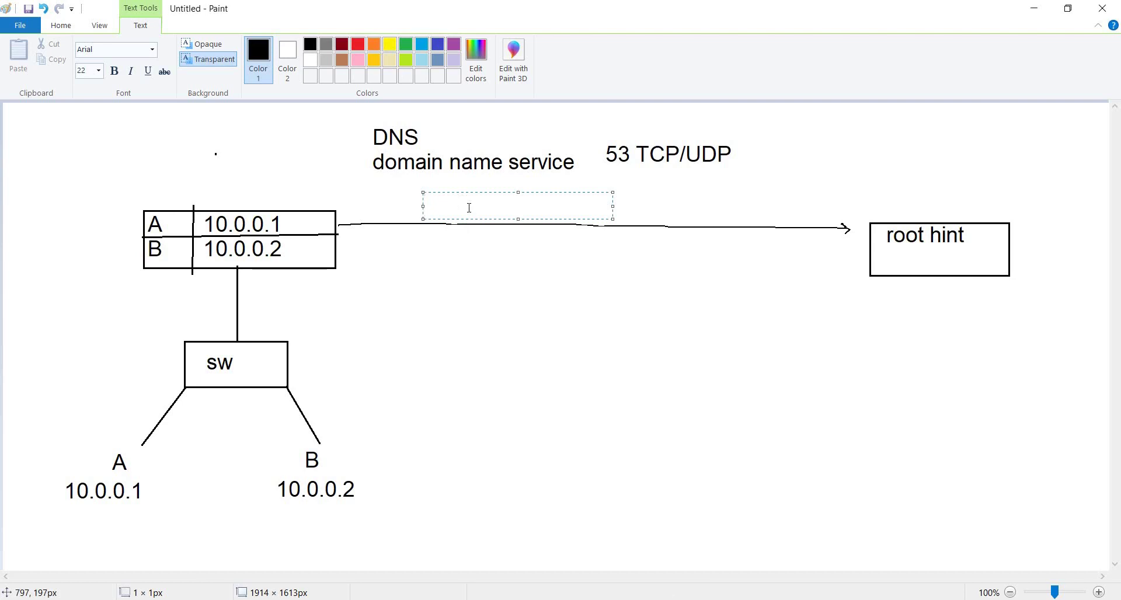
text(www.)
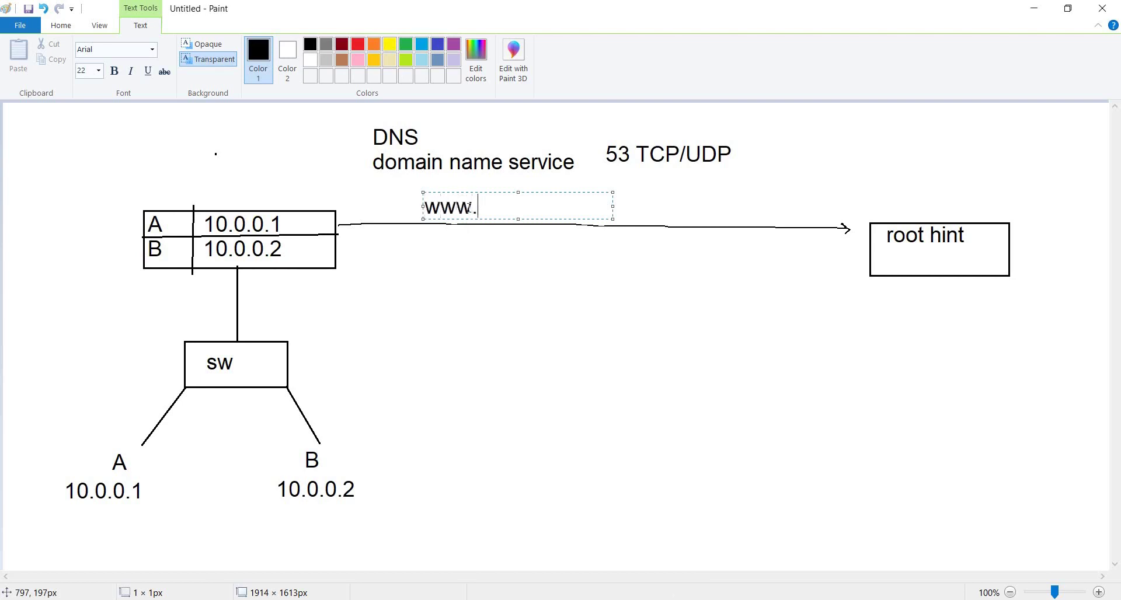
text(yahoo.com)
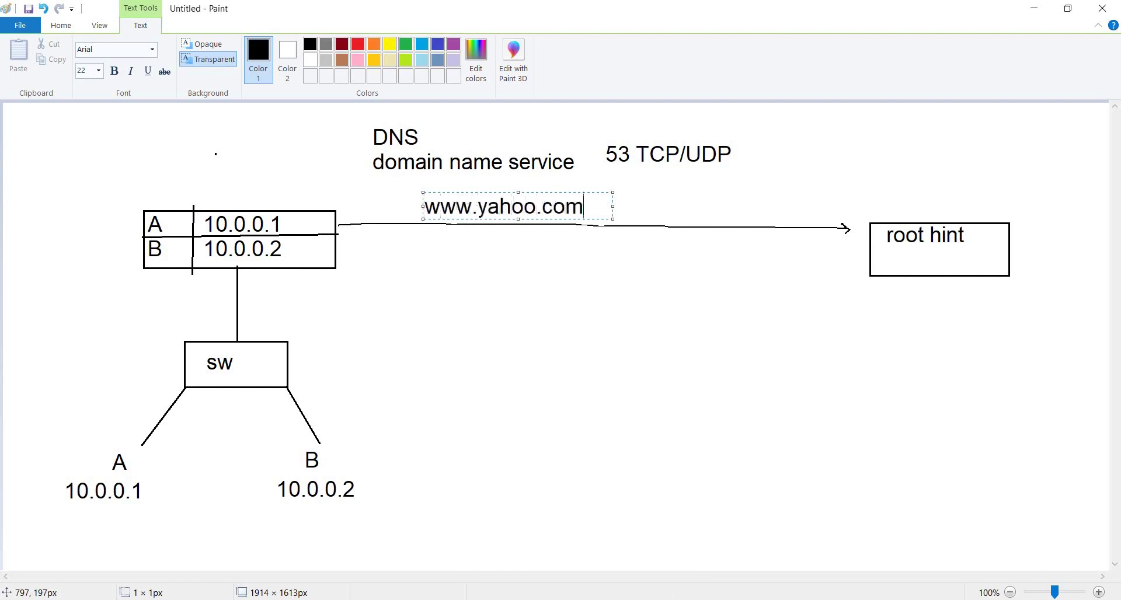
click(500, 271)
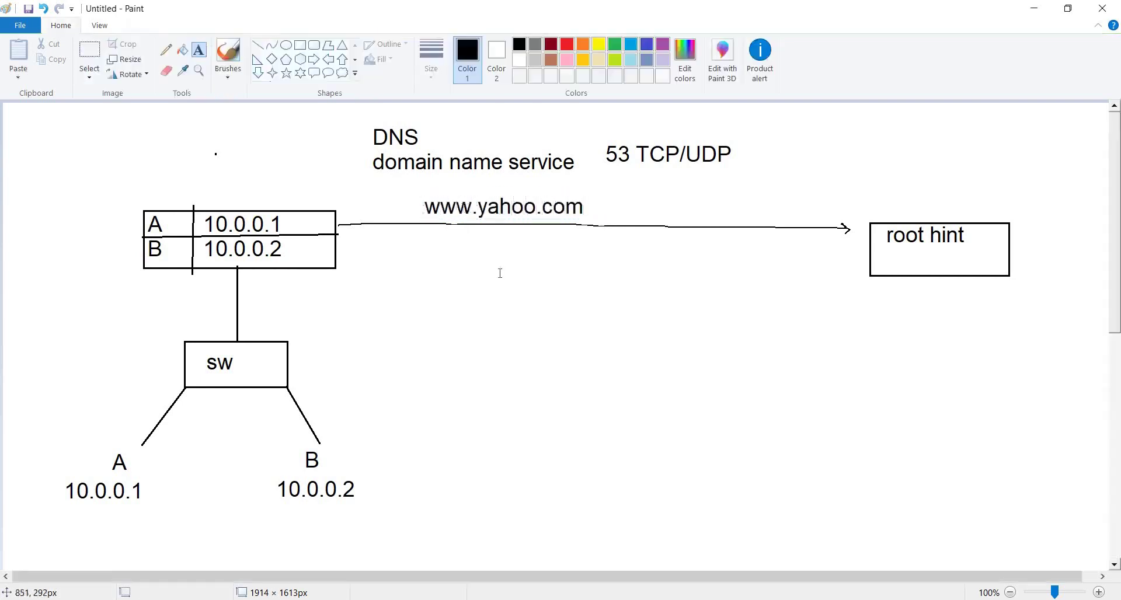
Draw a reply line from root hint back to the table and a first box below root hint.
click(166, 50)
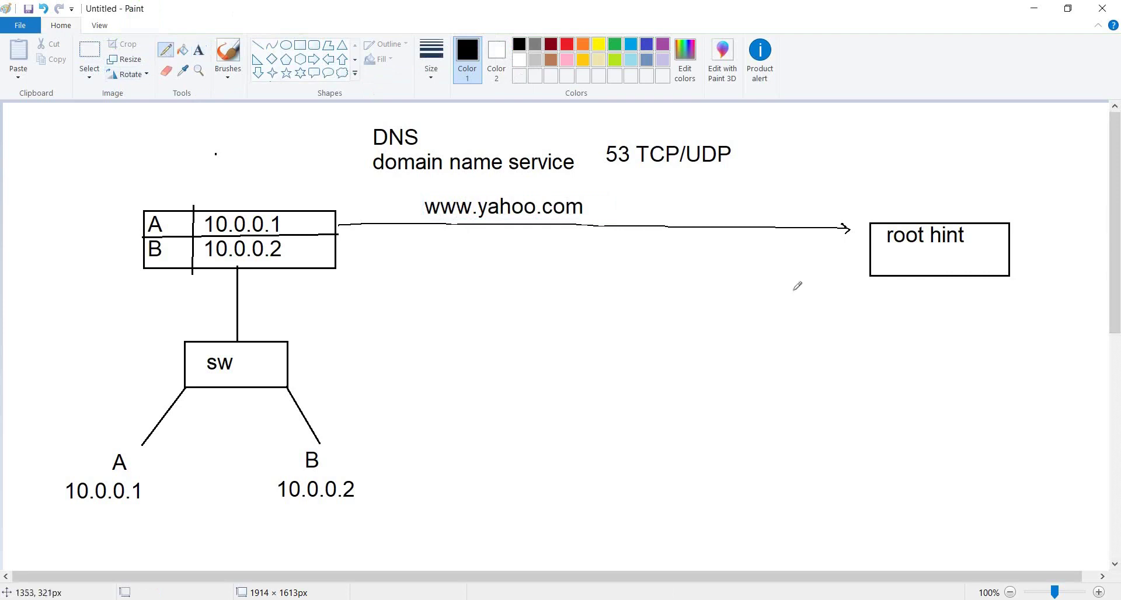
mouse_move(842, 258)
mouse_down()
mouse_move(351, 255)
mouse_move(363, 269)
mouse_up()
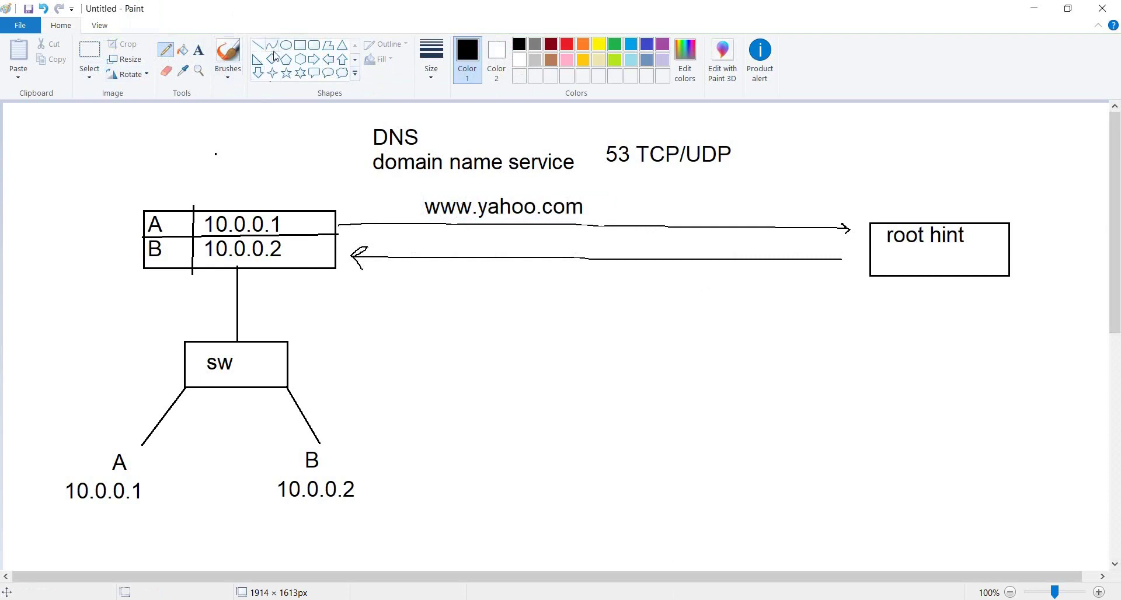
click(299, 45)
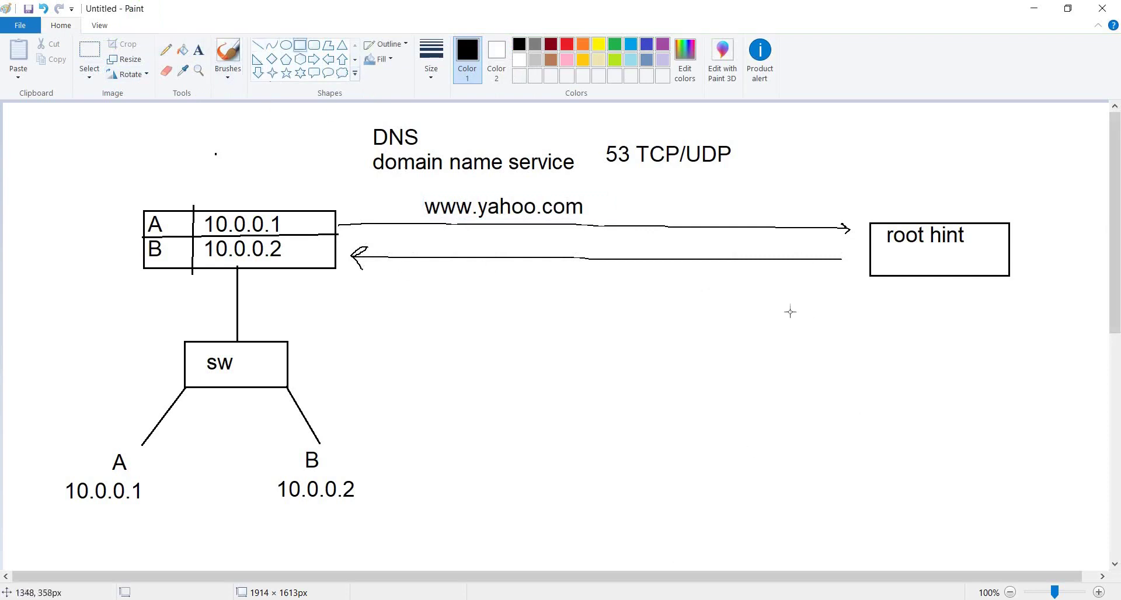
drag(790, 315, 865, 355)
Draw two more boxes beside the first one under root hint.
click(874, 316)
drag(873, 315, 938, 355)
click(936, 393)
drag(948, 313, 1025, 355)
Label the three boxes '.com', '.net' and '.edu'.
click(199, 55)
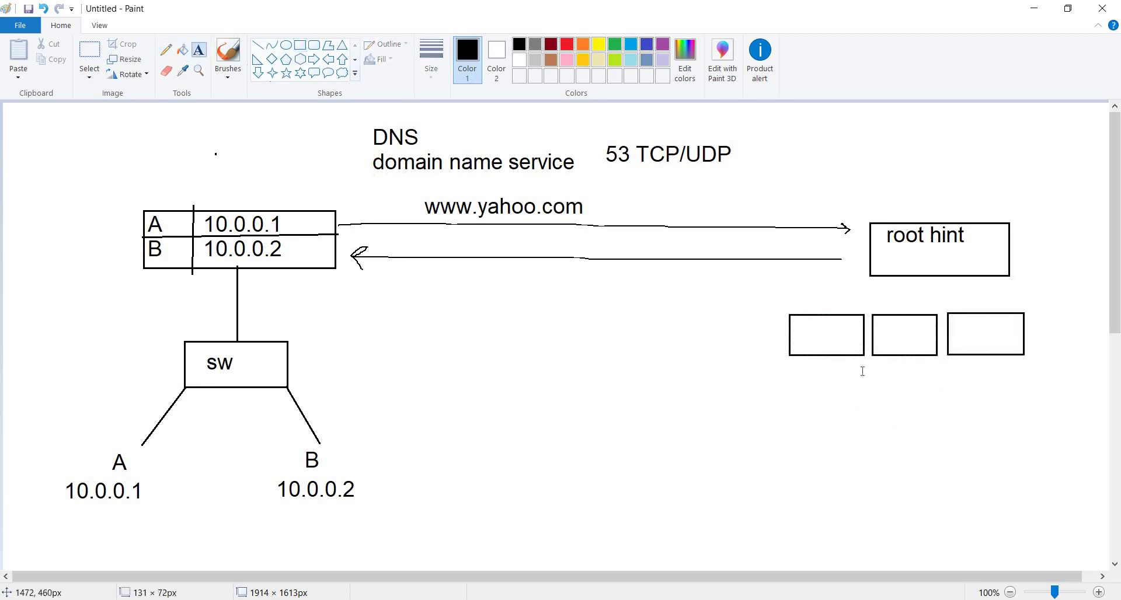
click(799, 327)
text(.com)
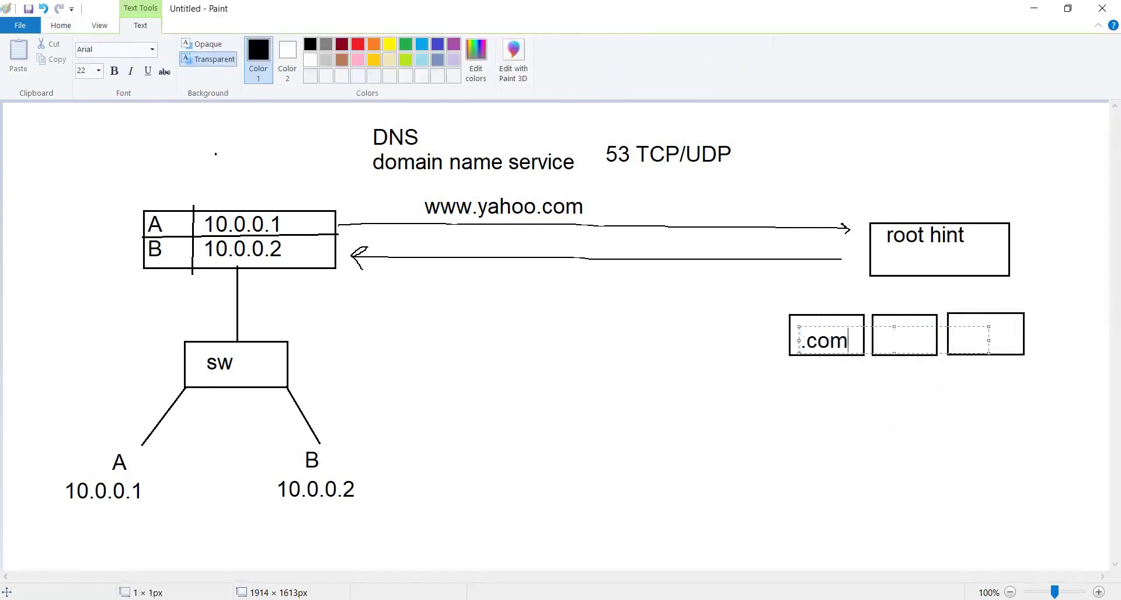
click(843, 430)
click(882, 331)
text(.net)
click(909, 370)
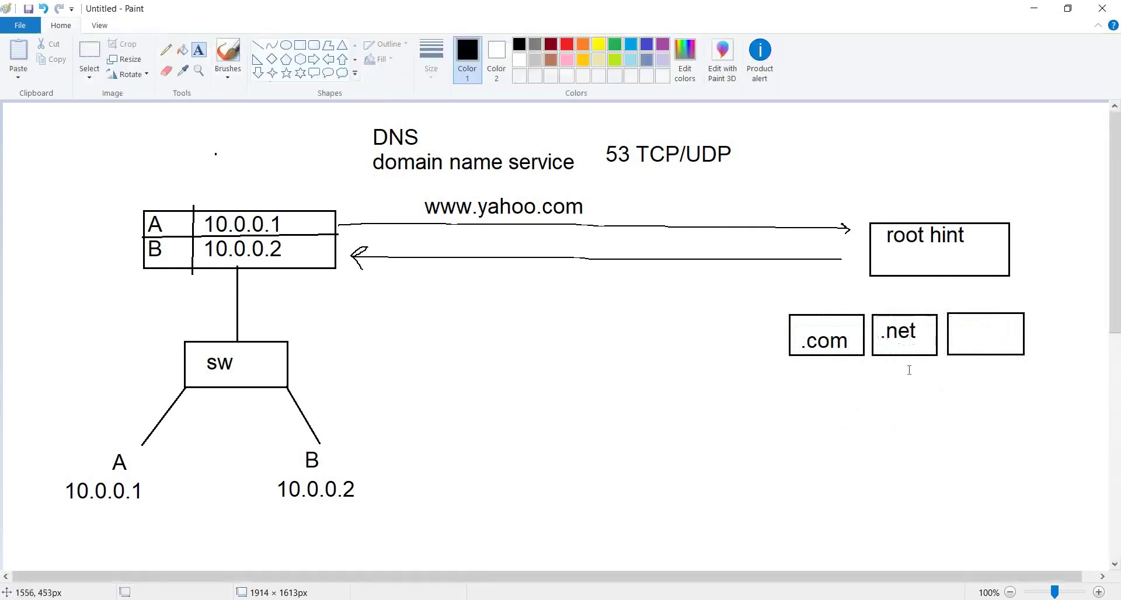
click(962, 338)
text(.edu)
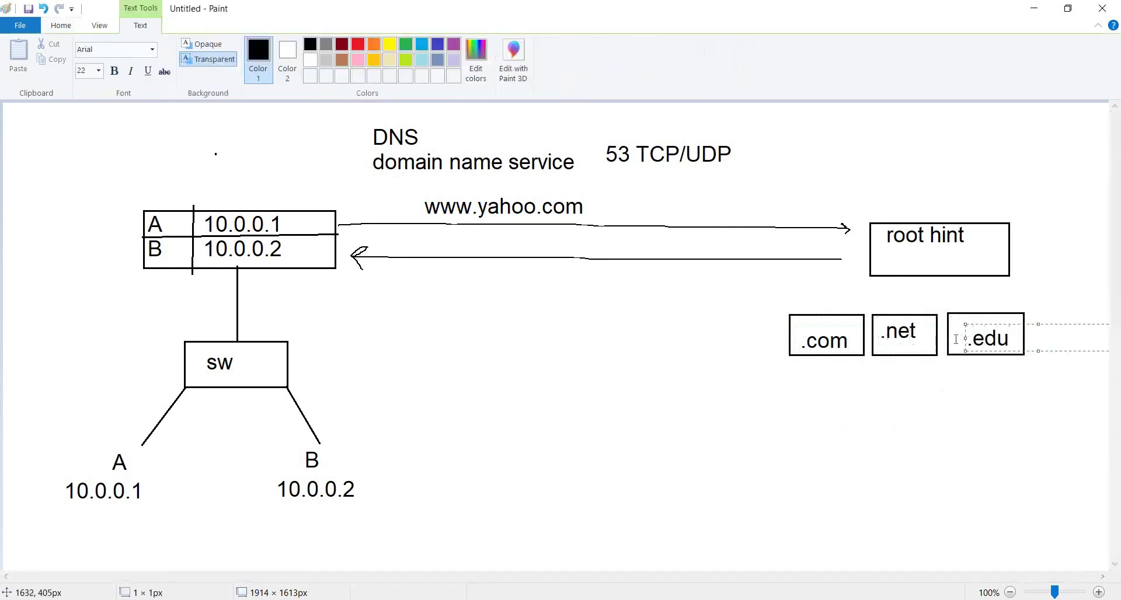
click(821, 450)
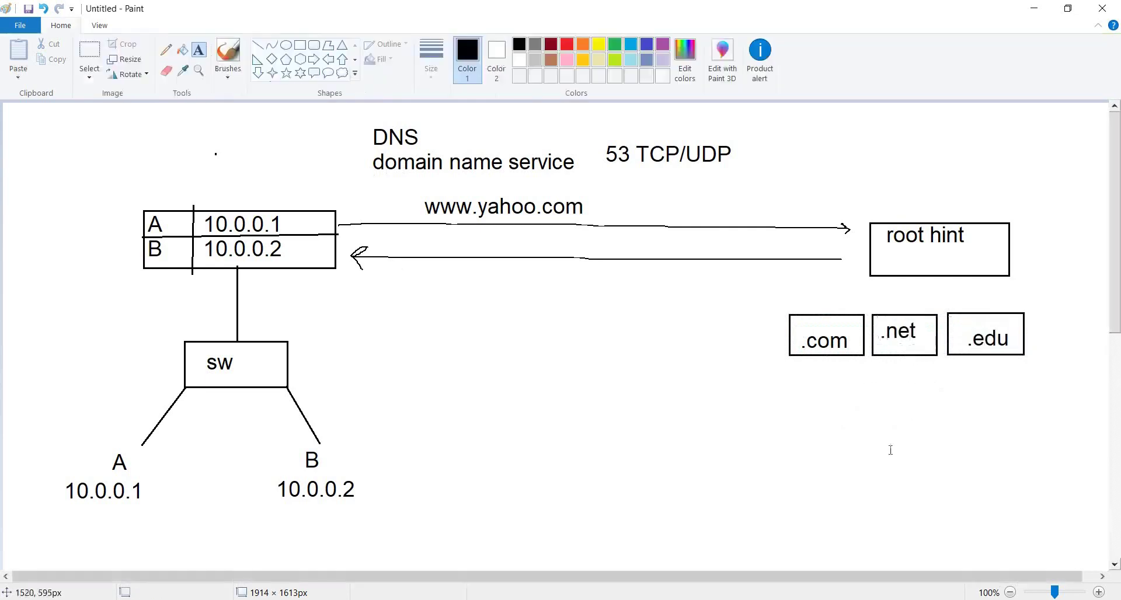
click(804, 130)
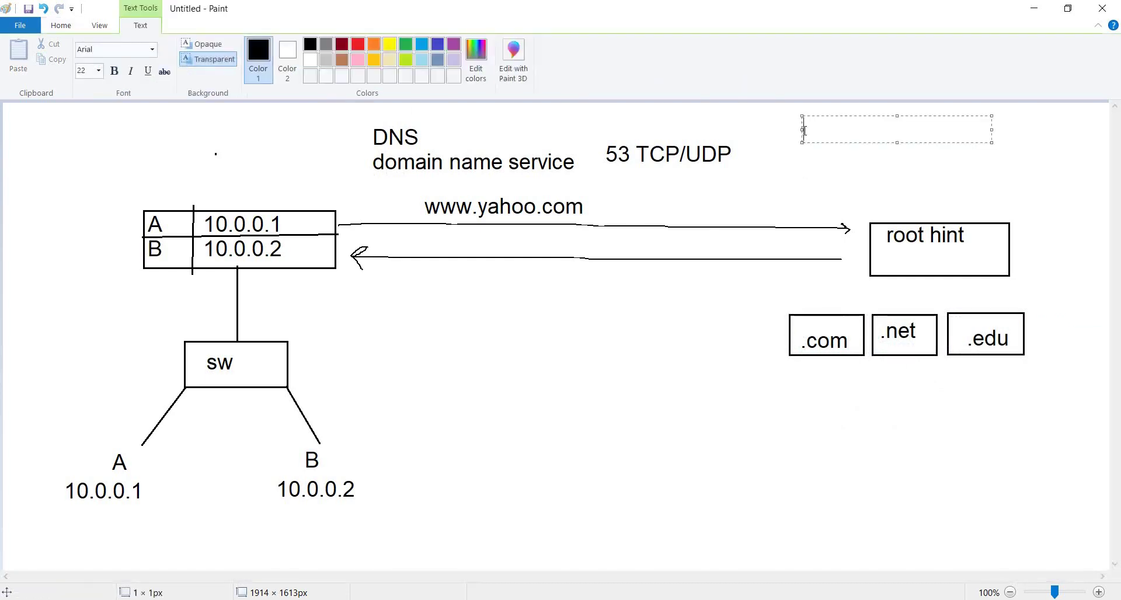
Write 'gTLD' and 'ccLD' on two lines at the top right.
text(gTLD)
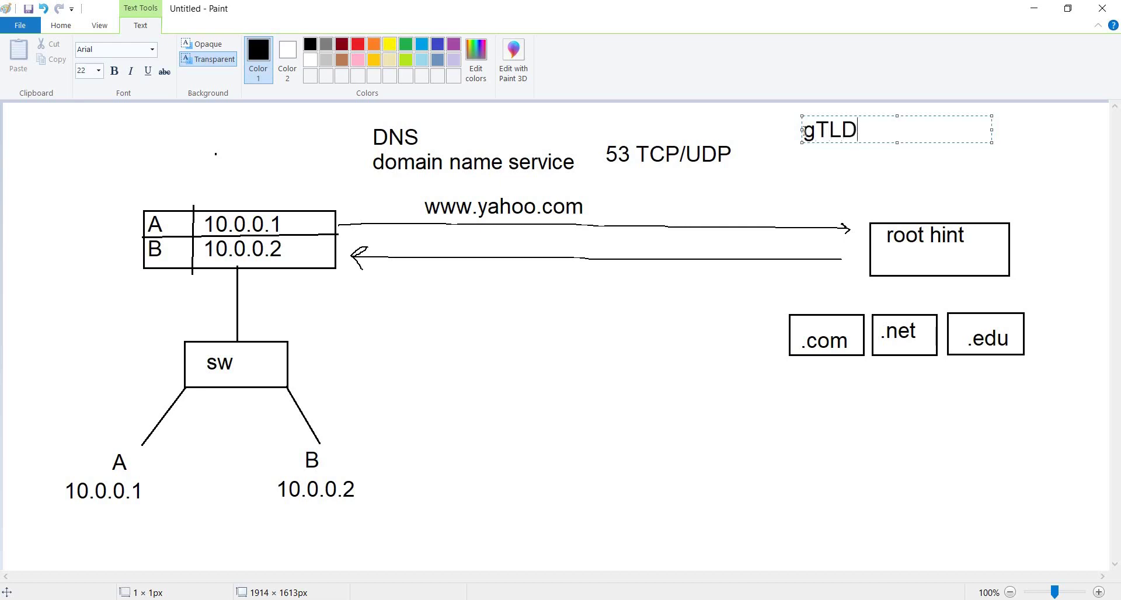
key(Return)
text(ccLD)
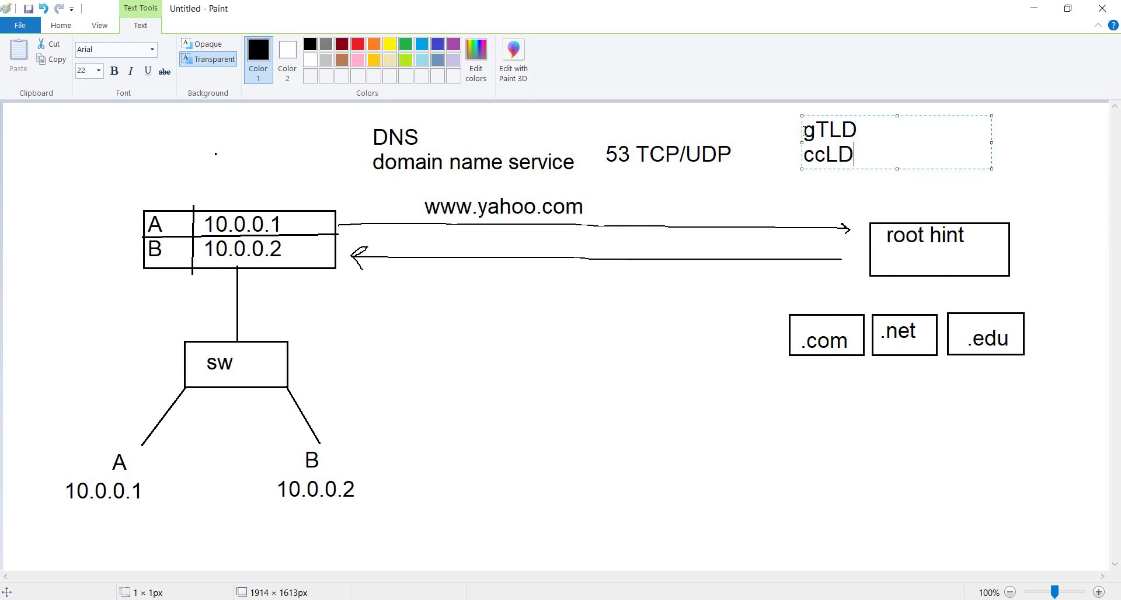
click(728, 197)
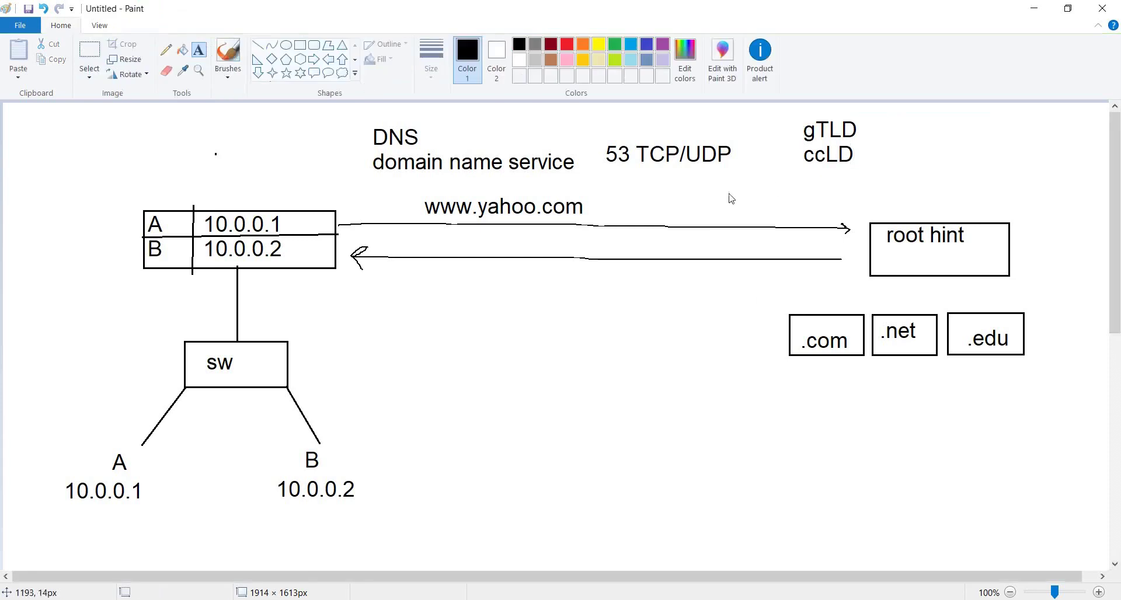
Draw an arrow pointing at gTLD and underline the LD of ccLD.
click(166, 50)
drag(897, 130, 869, 137)
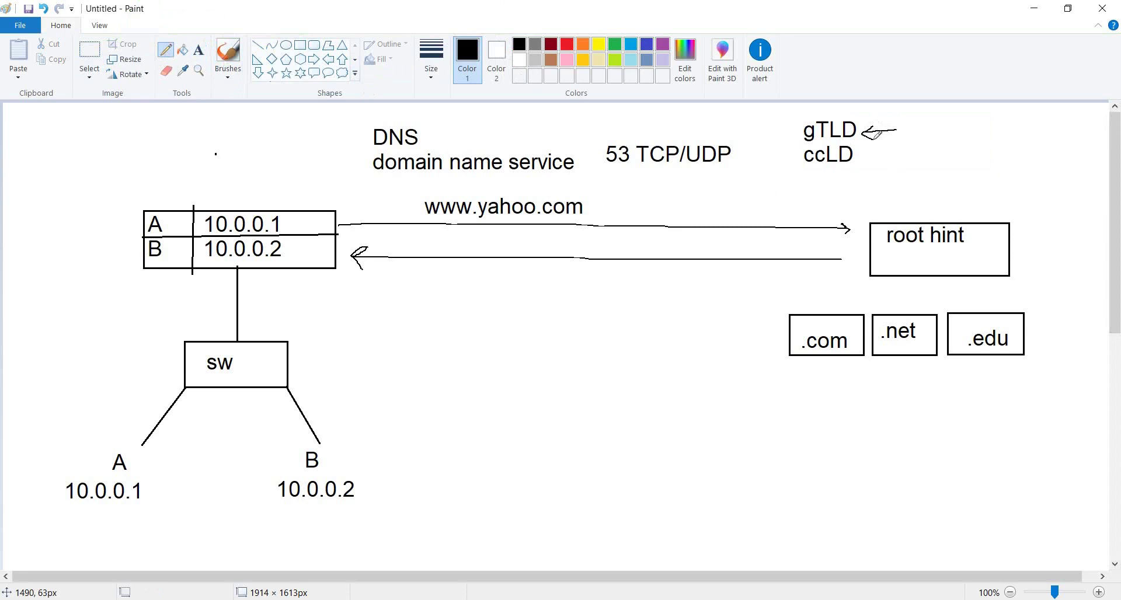
drag(811, 167, 845, 166)
click(198, 50)
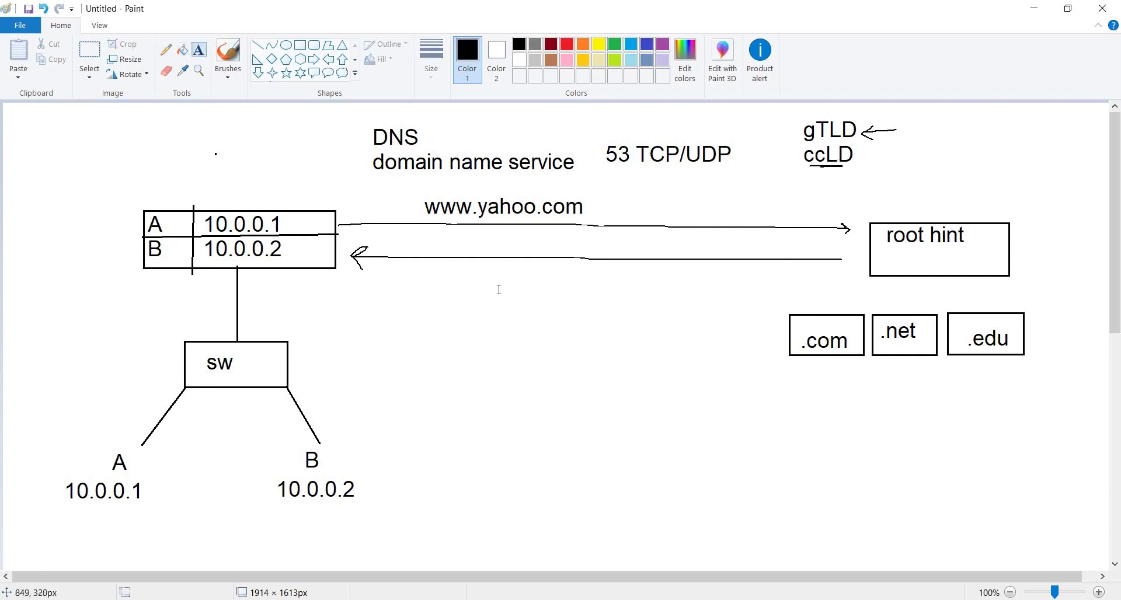
click(460, 255)
Label the reply arrow '.com'.
text(.)
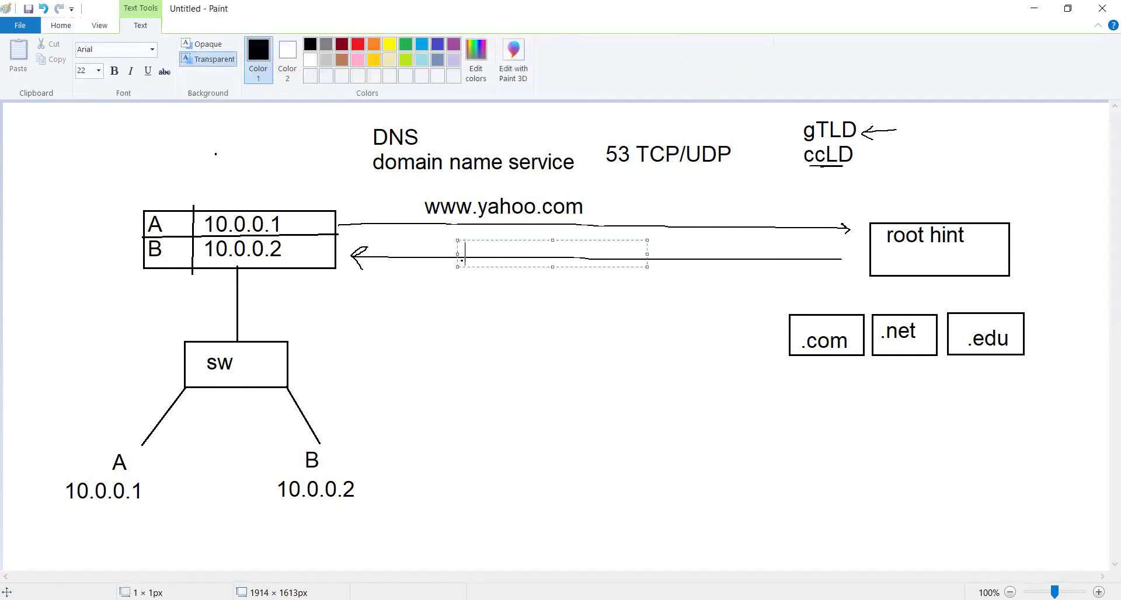
text(com)
click(425, 328)
Draw an arrow from the table to the .com box and a wide box below the TLD boxes.
click(165, 51)
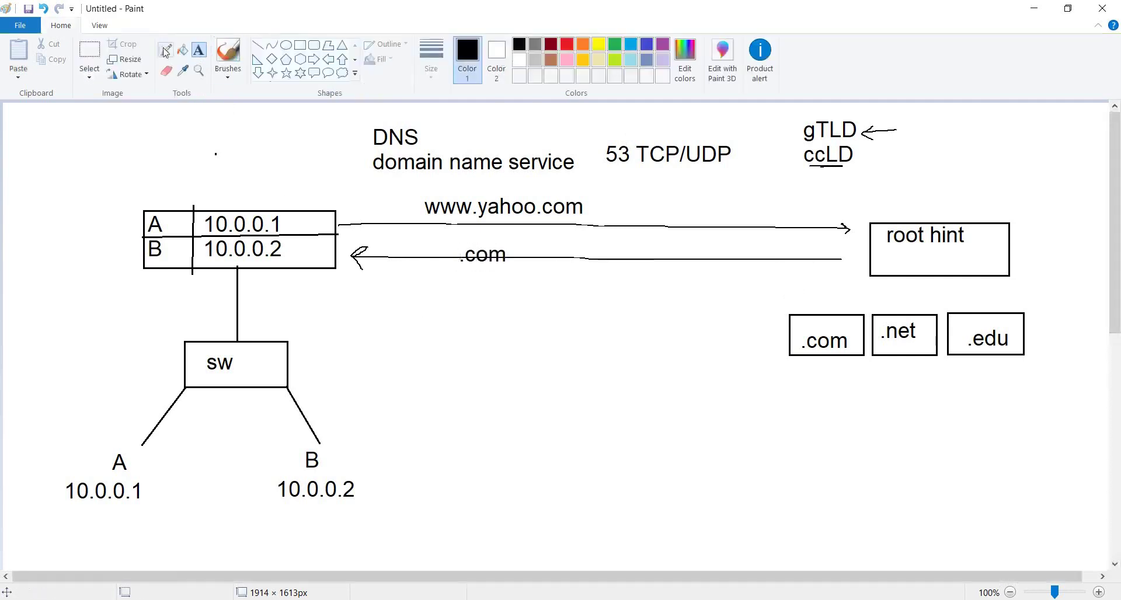
mouse_move(337, 277)
mouse_down()
mouse_move(683, 292)
mouse_move(786, 309)
mouse_move(777, 317)
mouse_up()
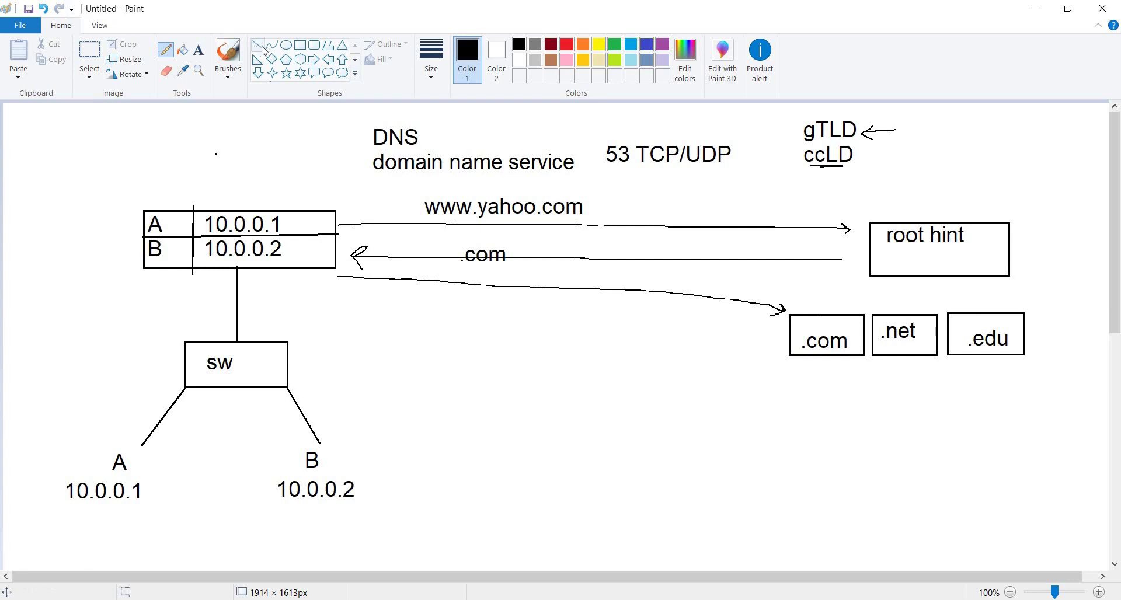
click(300, 45)
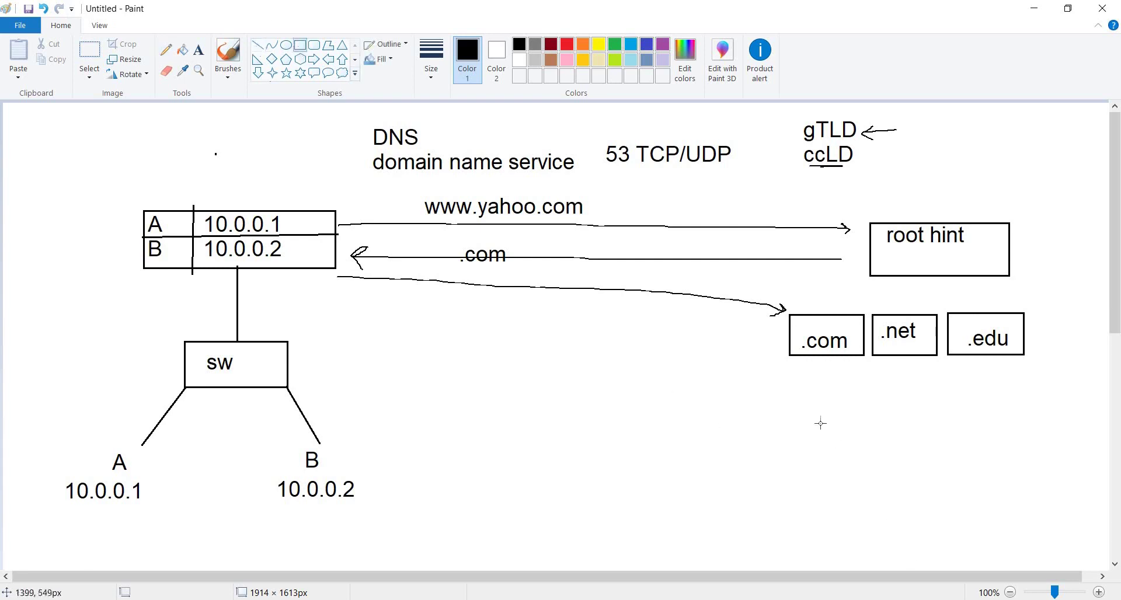
mouse_move(782, 393)
mouse_down()
mouse_move(946, 437)
mouse_move(1018, 438)
mouse_up()
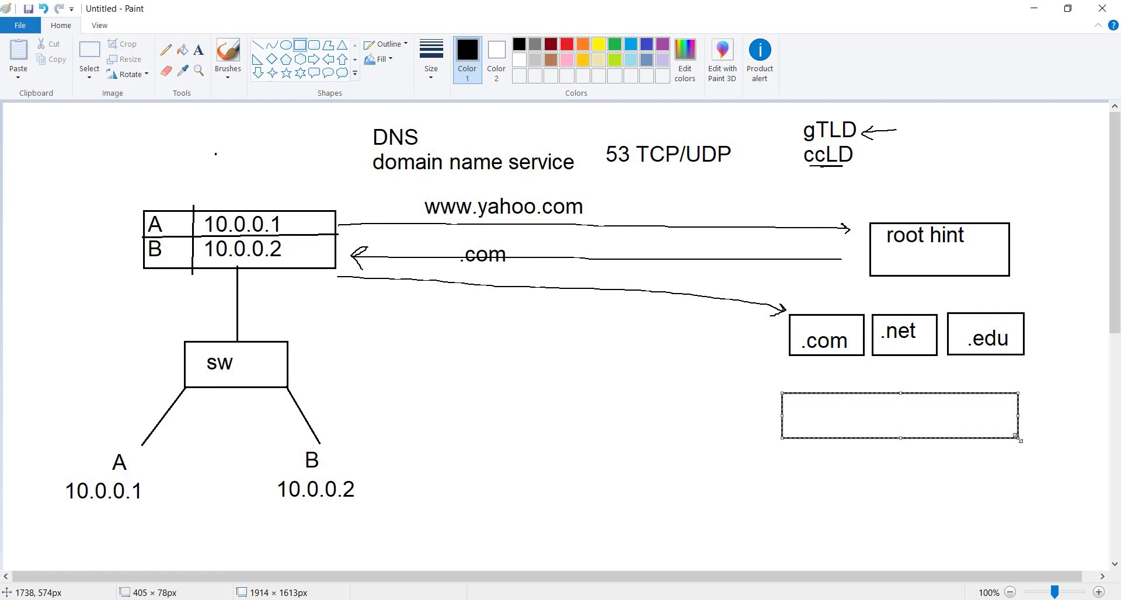
Label the wide box 'DNS yahoo'.
click(989, 483)
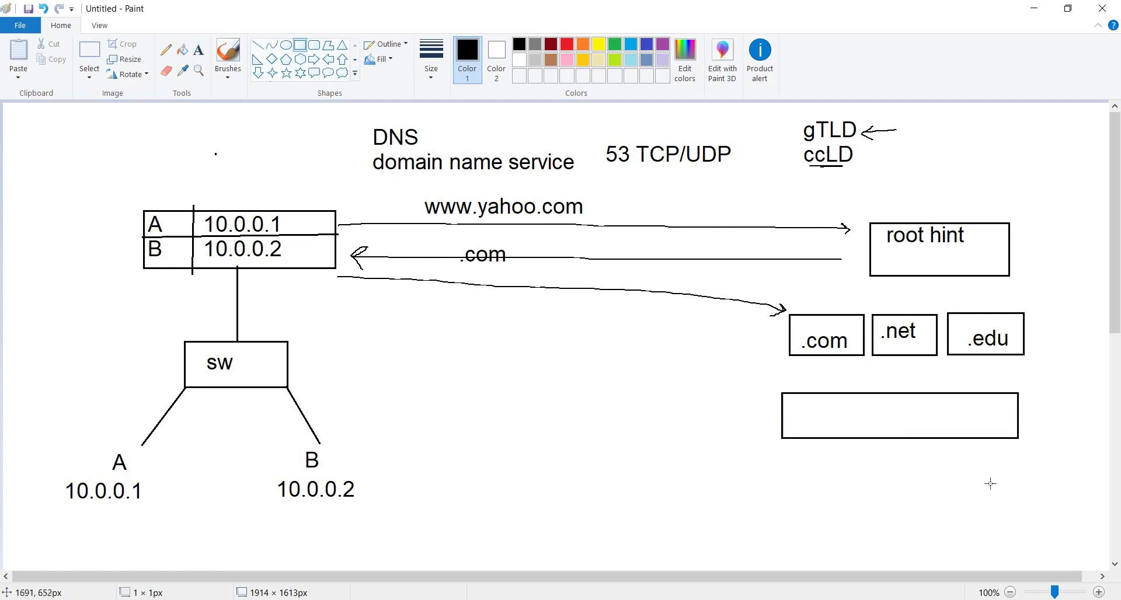
click(199, 49)
click(804, 403)
text(DN)
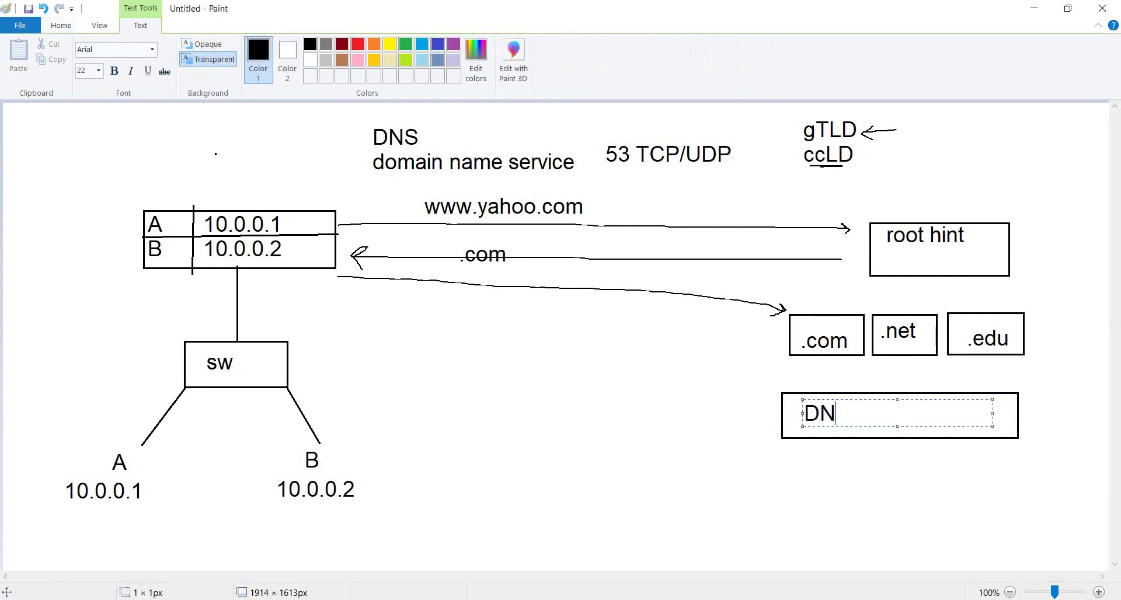
text(S yahoo)
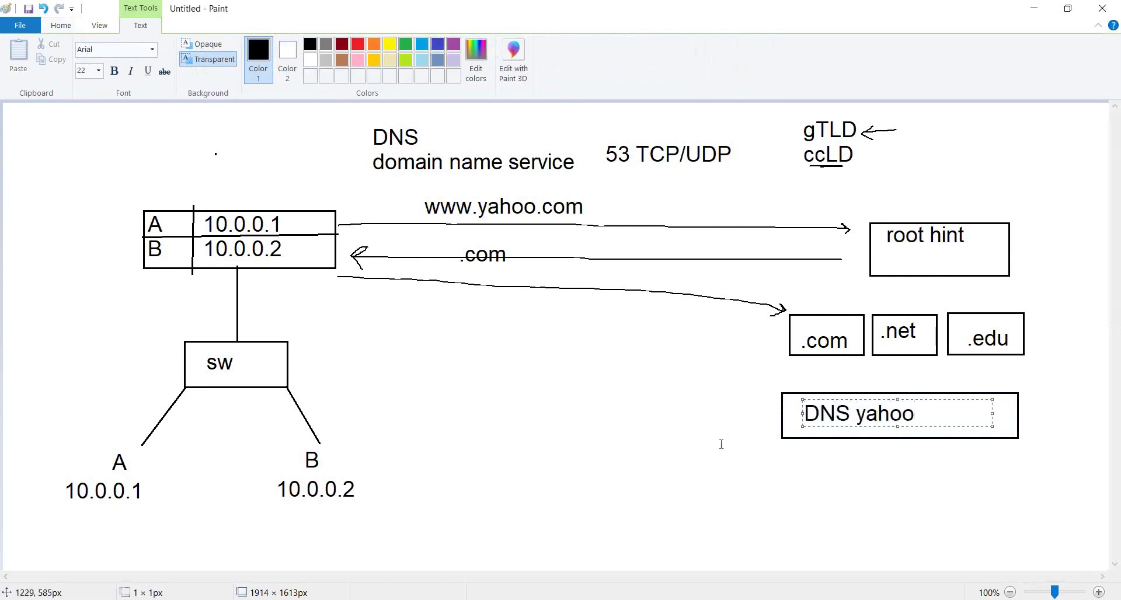
click(722, 441)
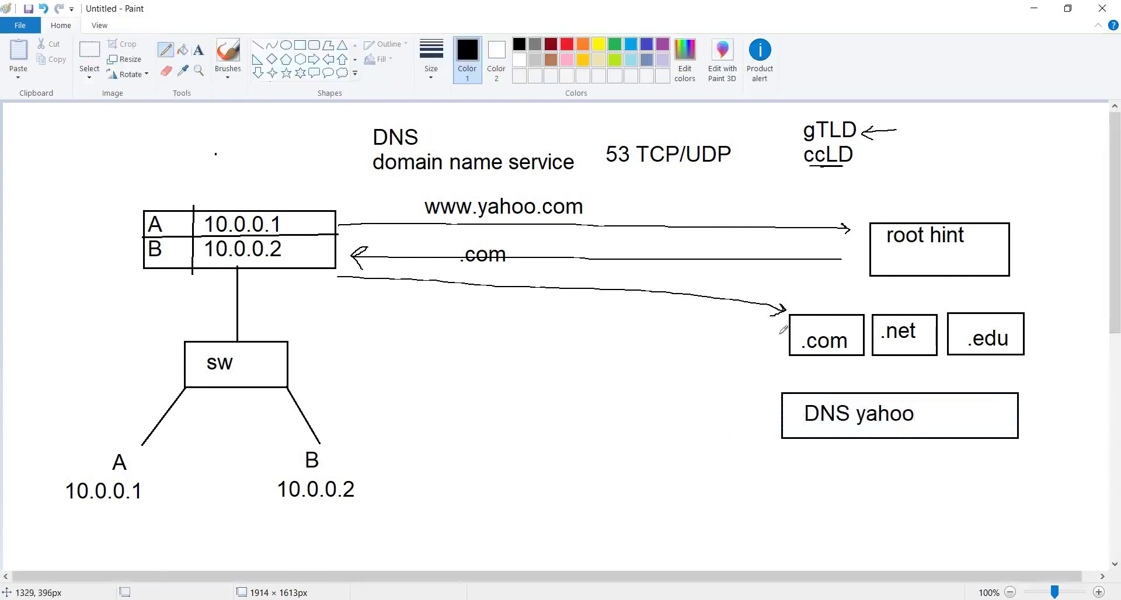
Draw arrows from .com back to the table and from the table to DNS yahoo, plus small boxes beneath.
mouse_move(793, 331)
mouse_down()
mouse_move(538, 318)
mouse_move(297, 287)
mouse_move(299, 302)
mouse_up()
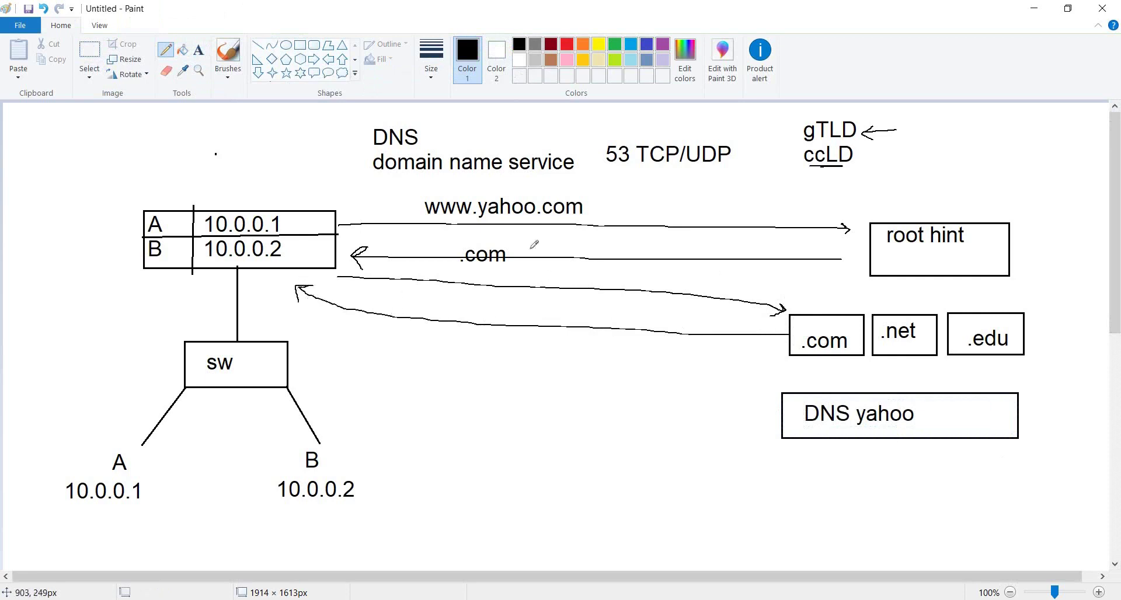
mouse_move(279, 292)
mouse_down()
mouse_move(301, 312)
mouse_move(666, 426)
mouse_move(758, 416)
mouse_move(765, 430)
mouse_up()
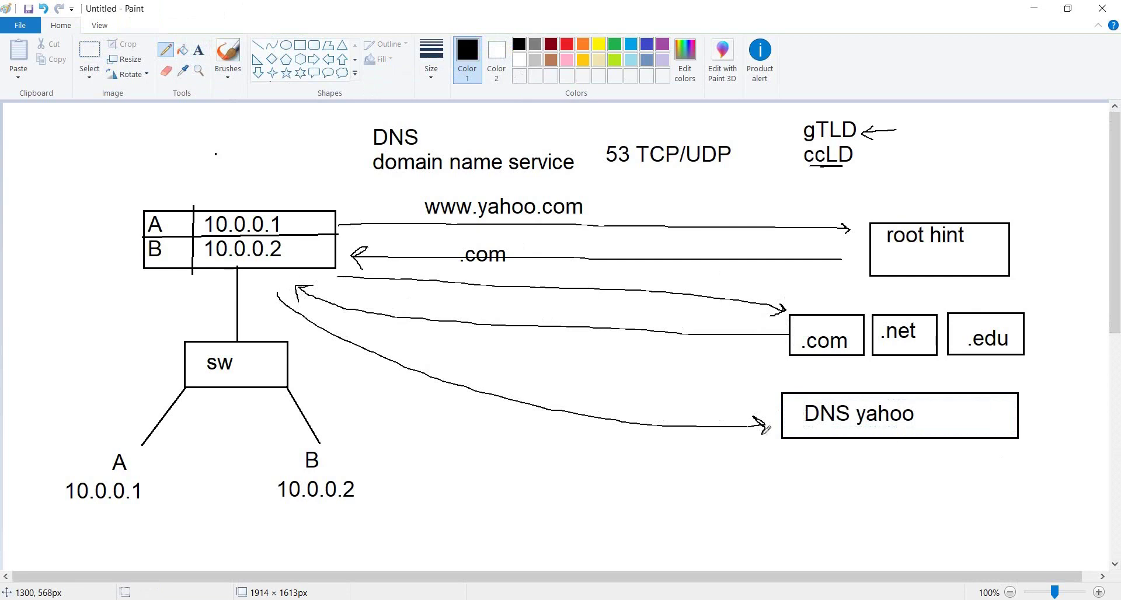
click(300, 45)
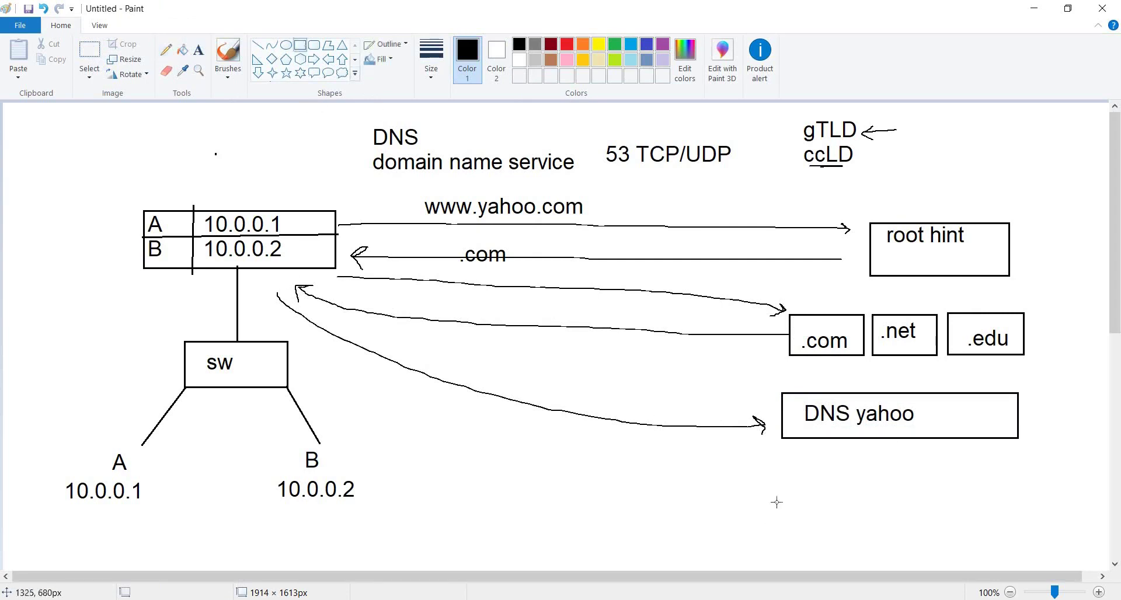
mouse_move(786, 468)
mouse_down()
mouse_move(858, 512)
mouse_move(806, 488)
mouse_move(923, 511)
mouse_up()
click(850, 480)
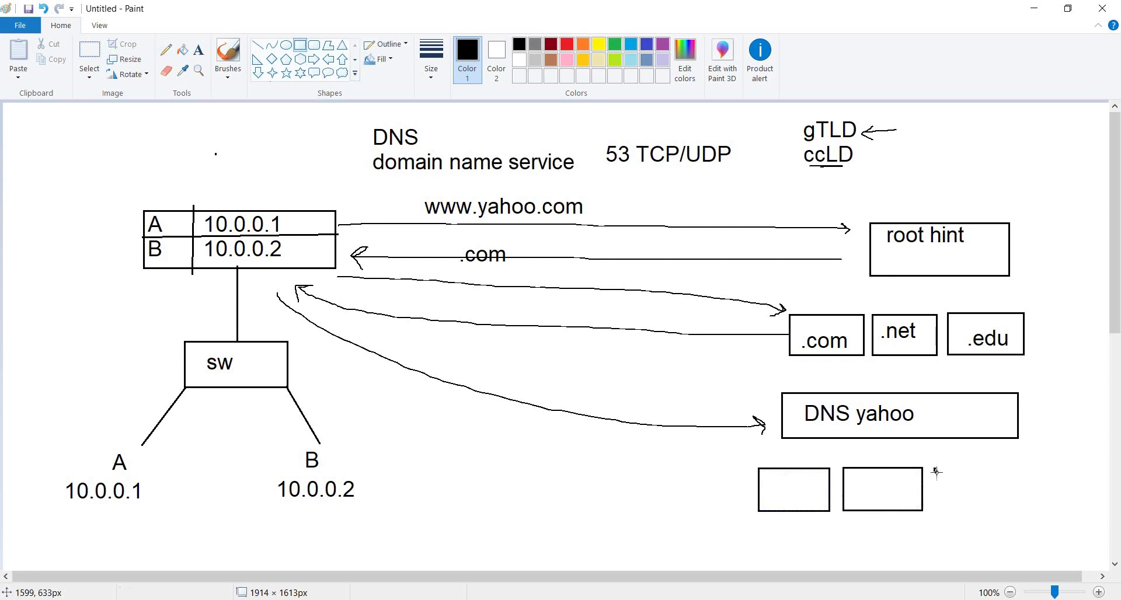
Add a third small box under DNS yahoo and label the first two 'www' and 'mail'.
drag(934, 468, 1036, 508)
click(198, 50)
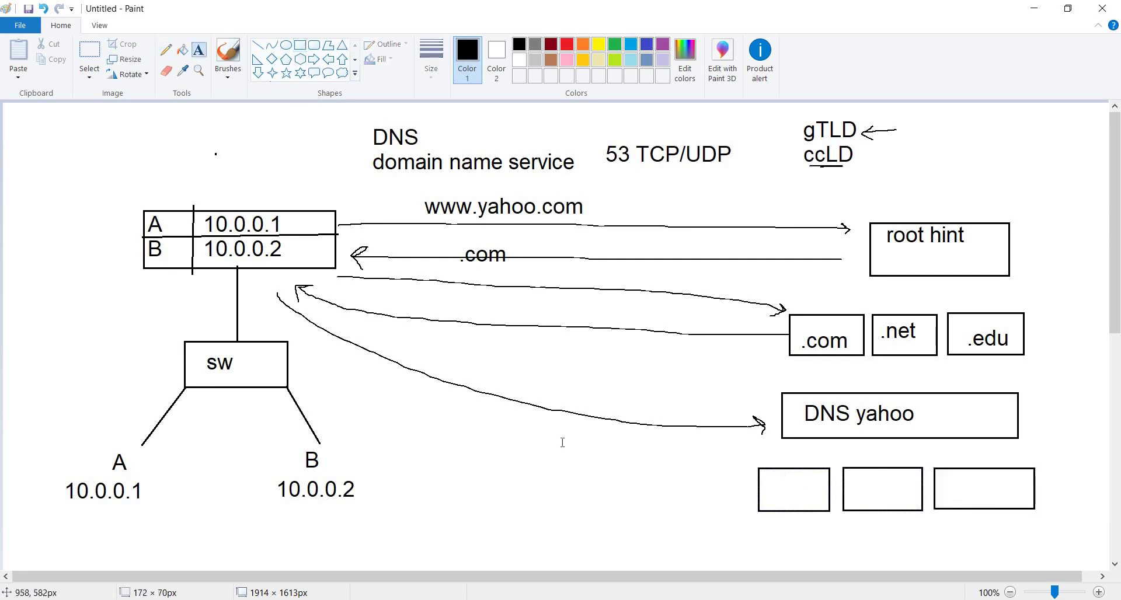
click(774, 494)
text(www)
click(843, 491)
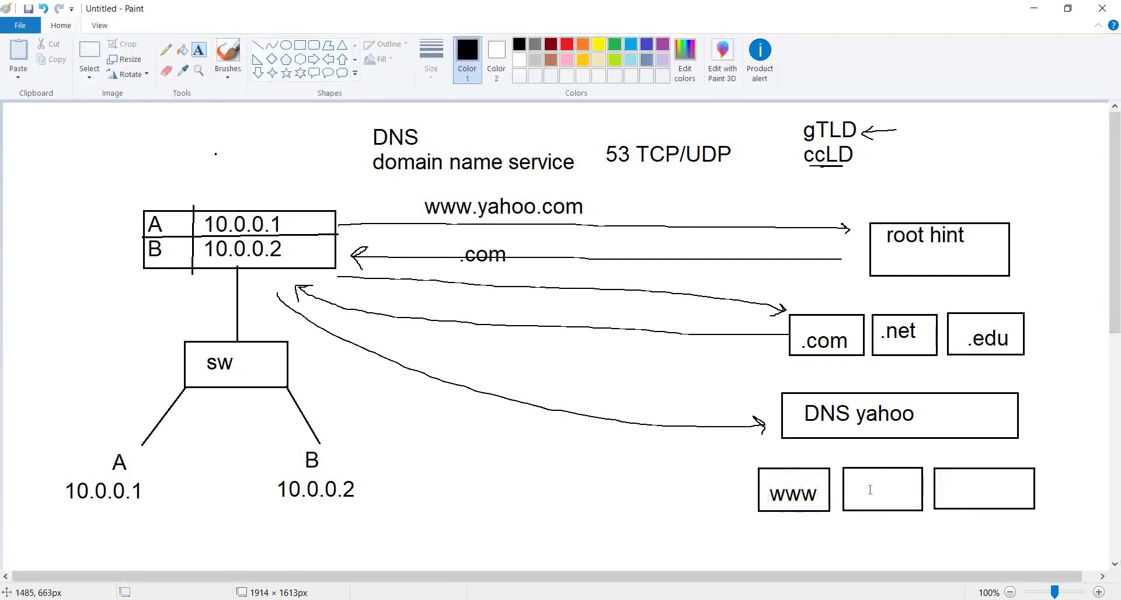
click(843, 490)
text(mail)
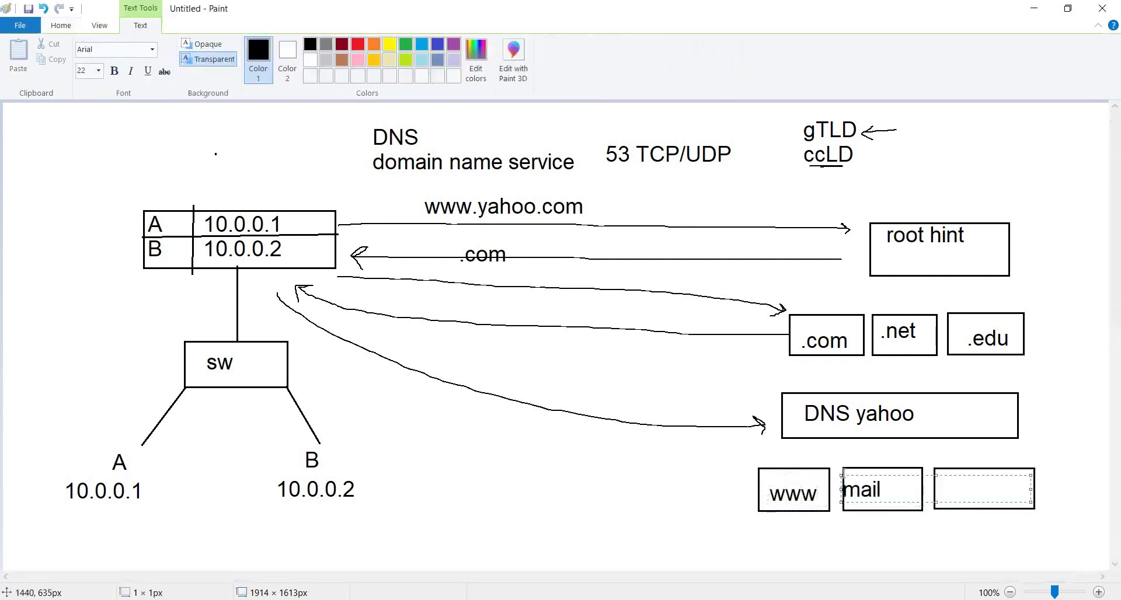
click(929, 517)
Label the third small box 'maktoob'.
click(938, 489)
text(makt)
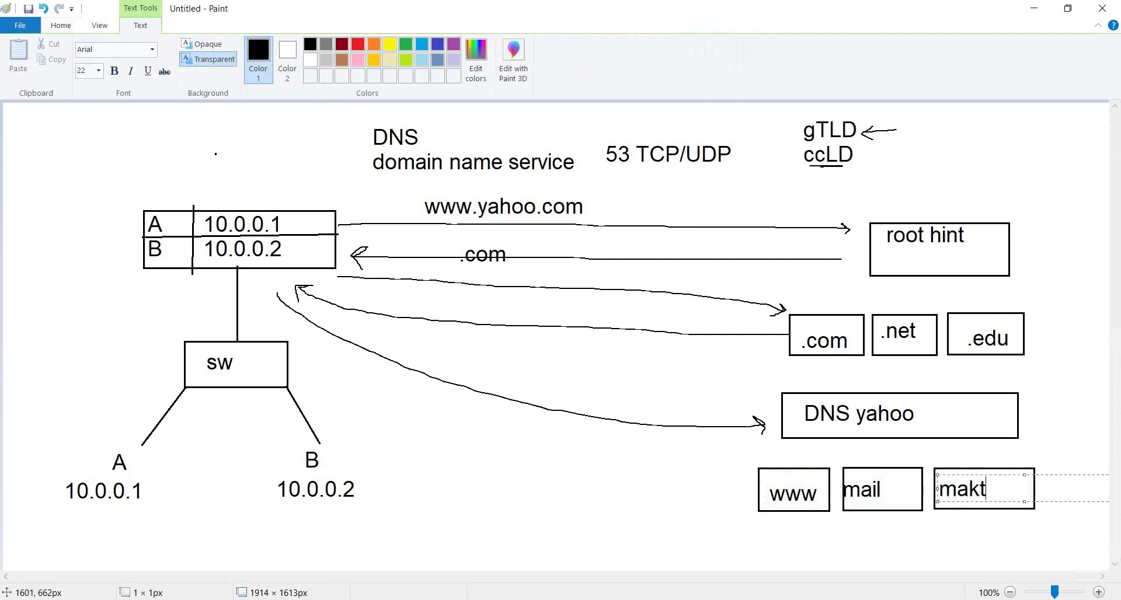
text(oobi)
key(BackSpace)
click(657, 486)
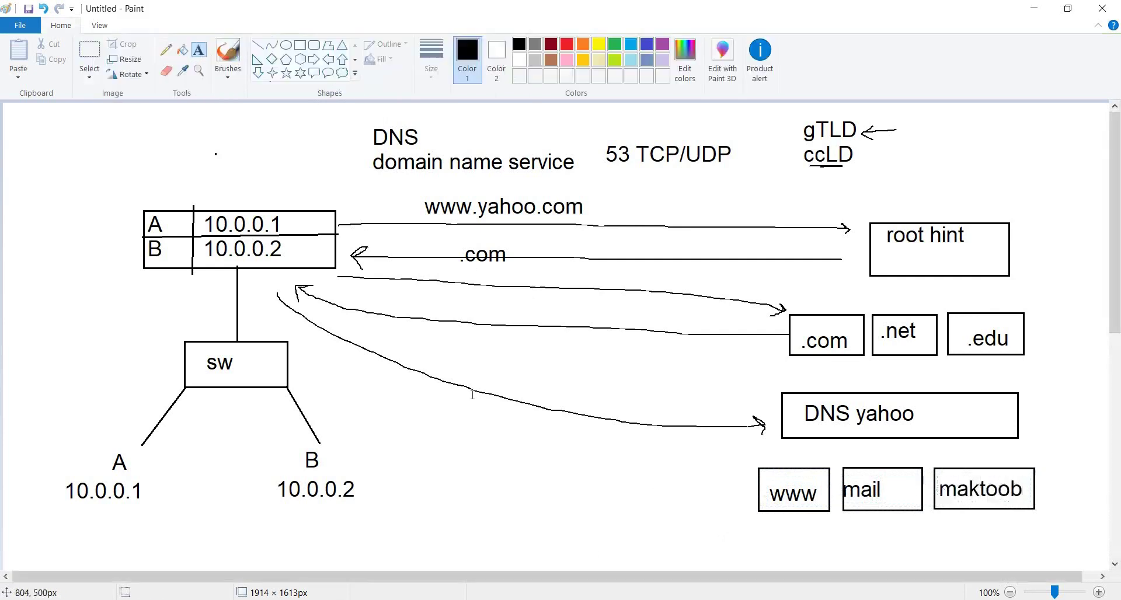
click(165, 49)
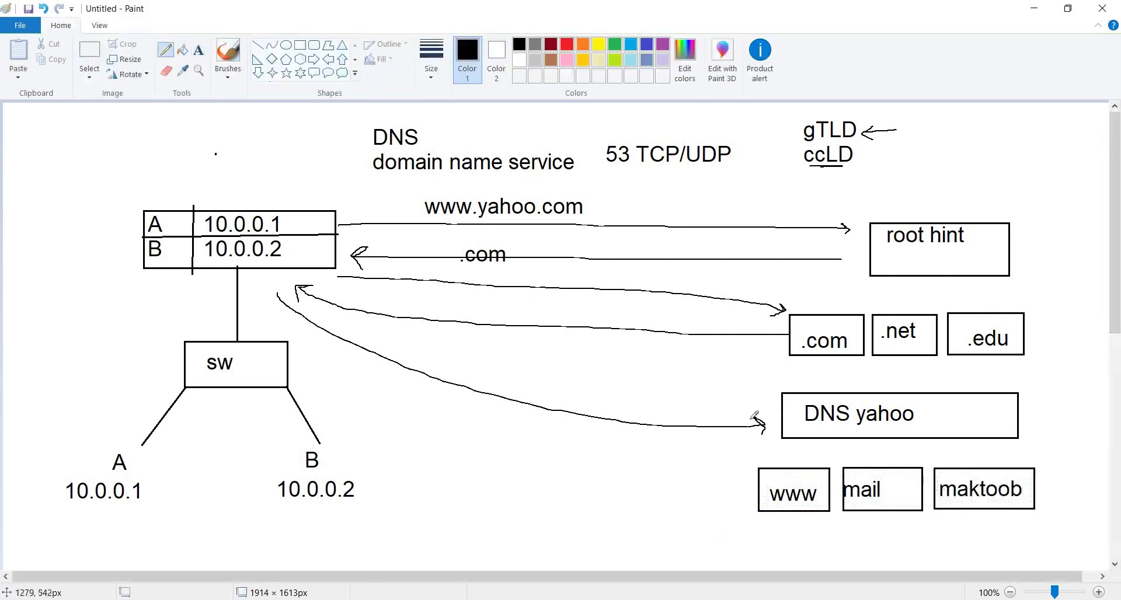
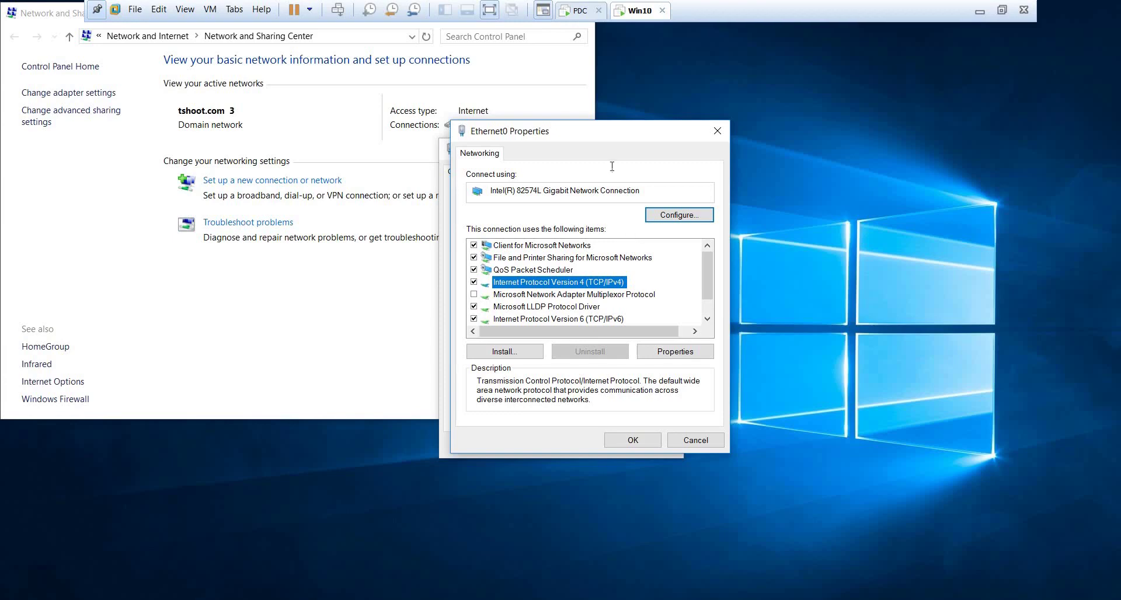
Close the adapter properties, Ethernet0 status and Network and Sharing Center, and dismiss the Edge error.
click(778, 441)
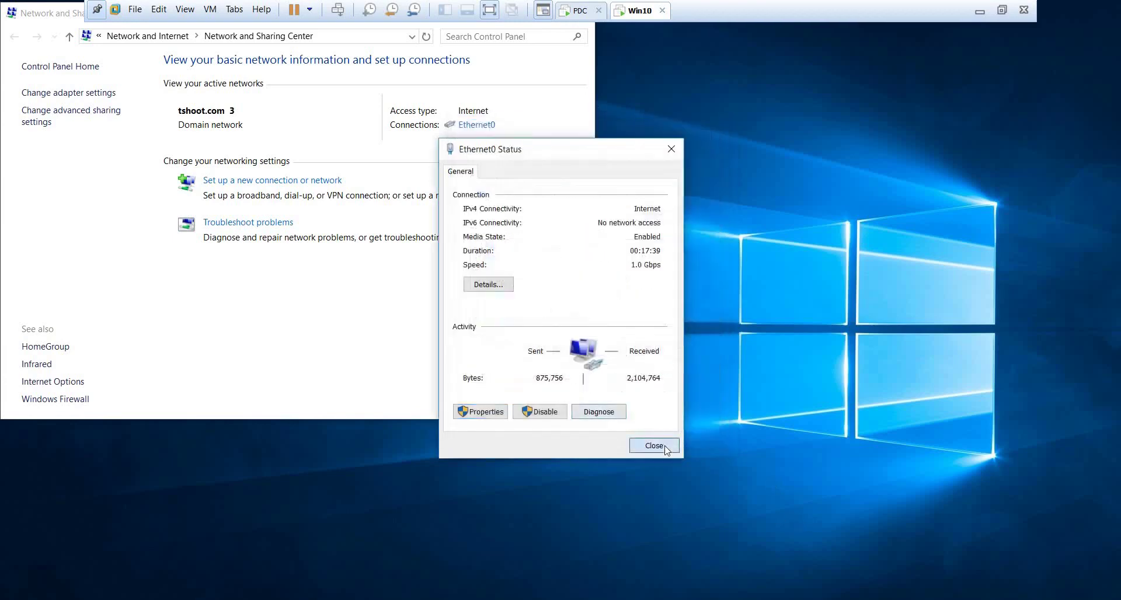
click(662, 446)
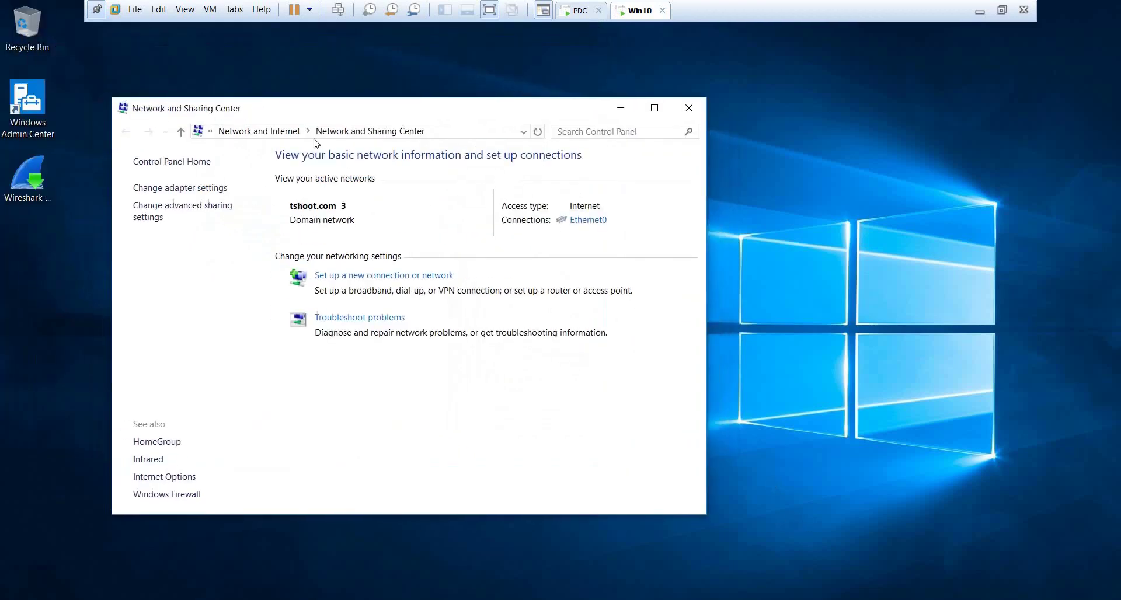
click(688, 108)
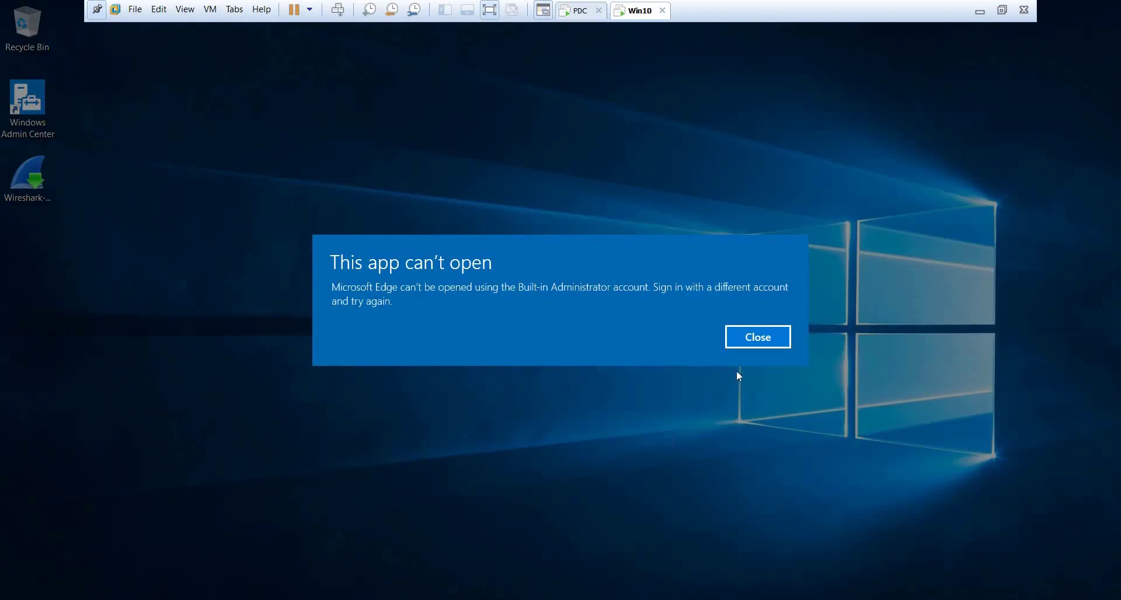
click(758, 337)
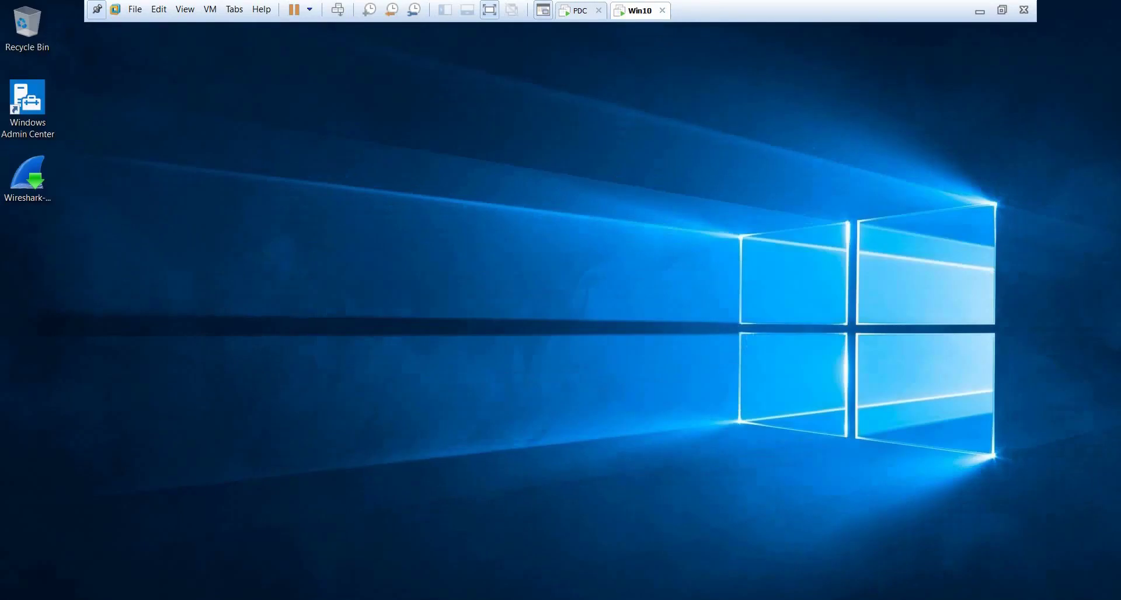
Search for 'internet', dismiss the results, and sign out of the Administrator account.
key(super)
key(super+s)
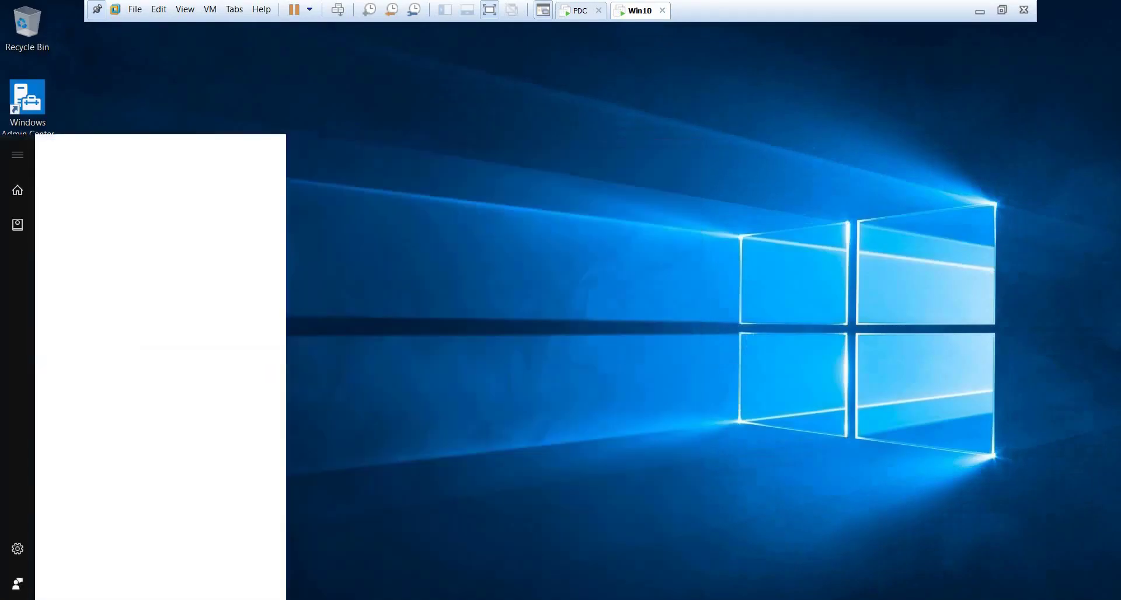
text(internet)
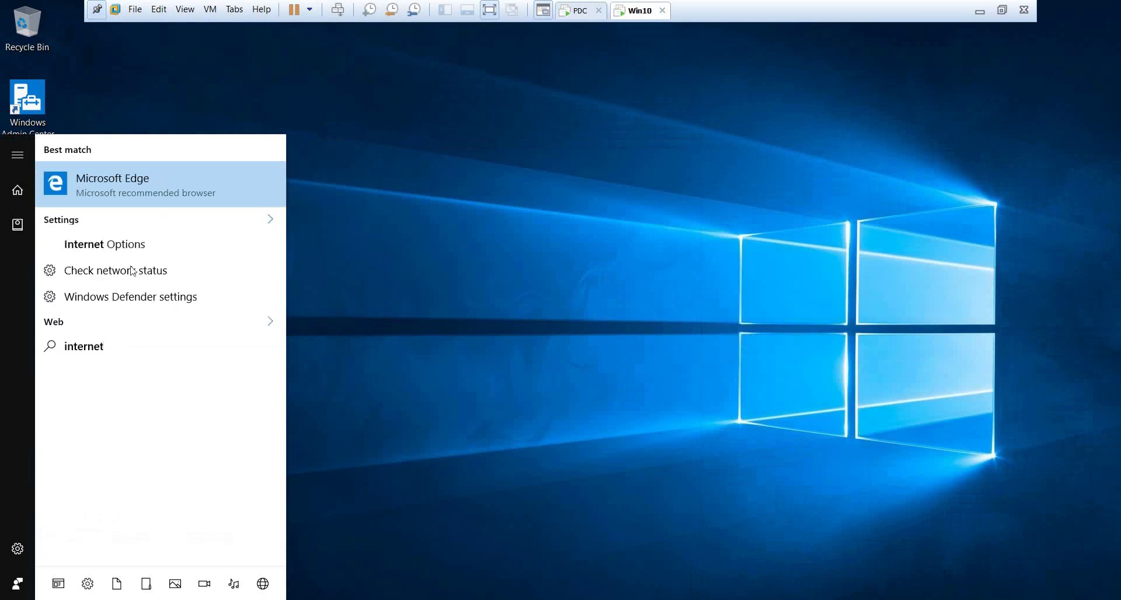
click(426, 358)
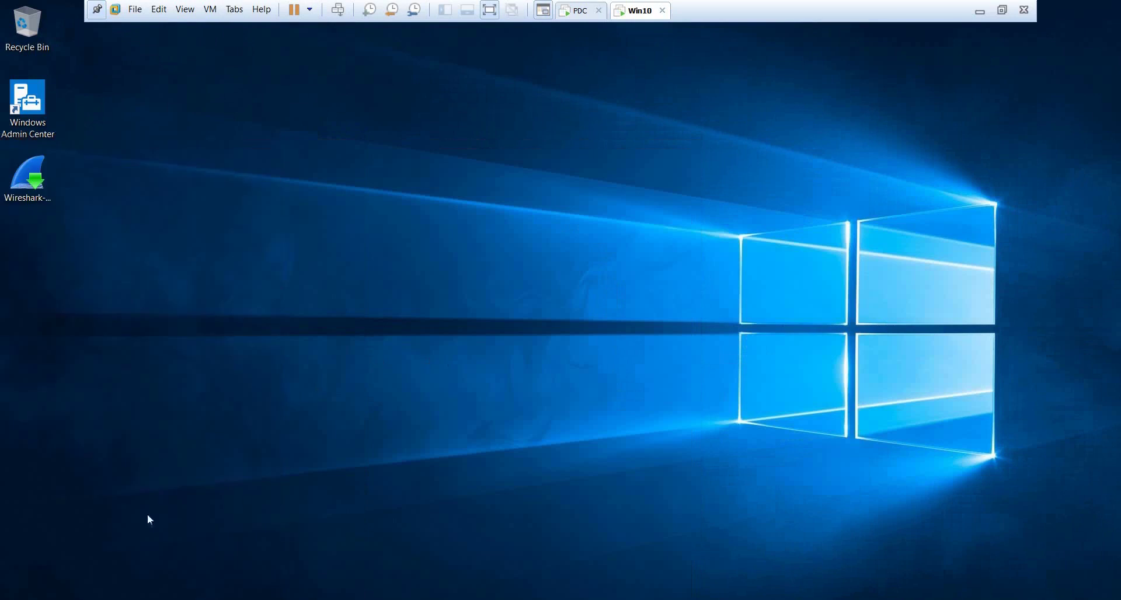
key(super+x)
mouse_move(105, 584)
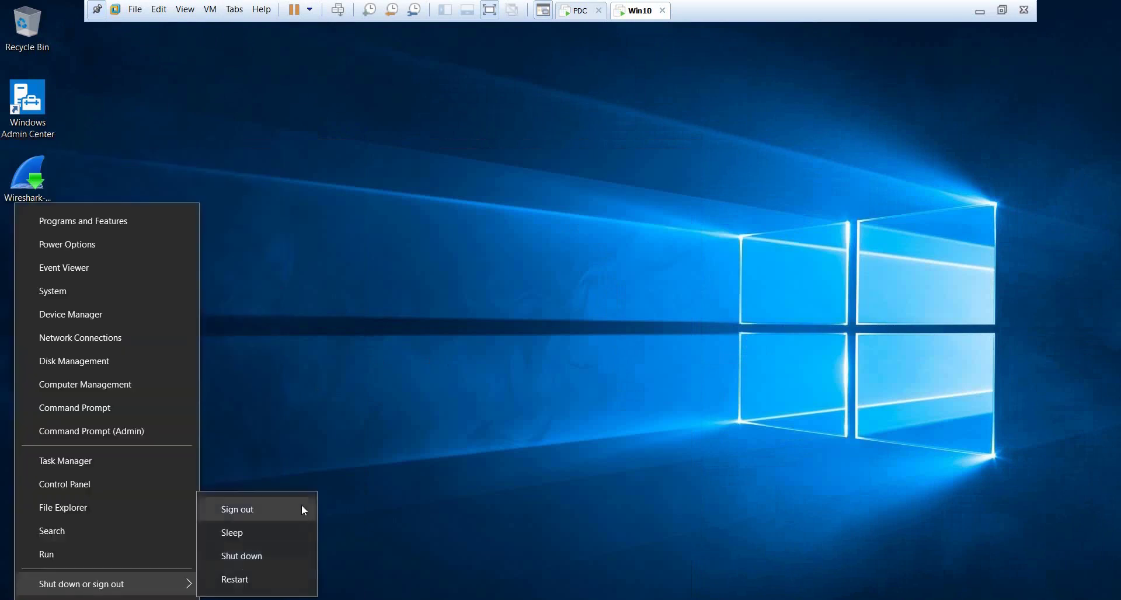
click(294, 511)
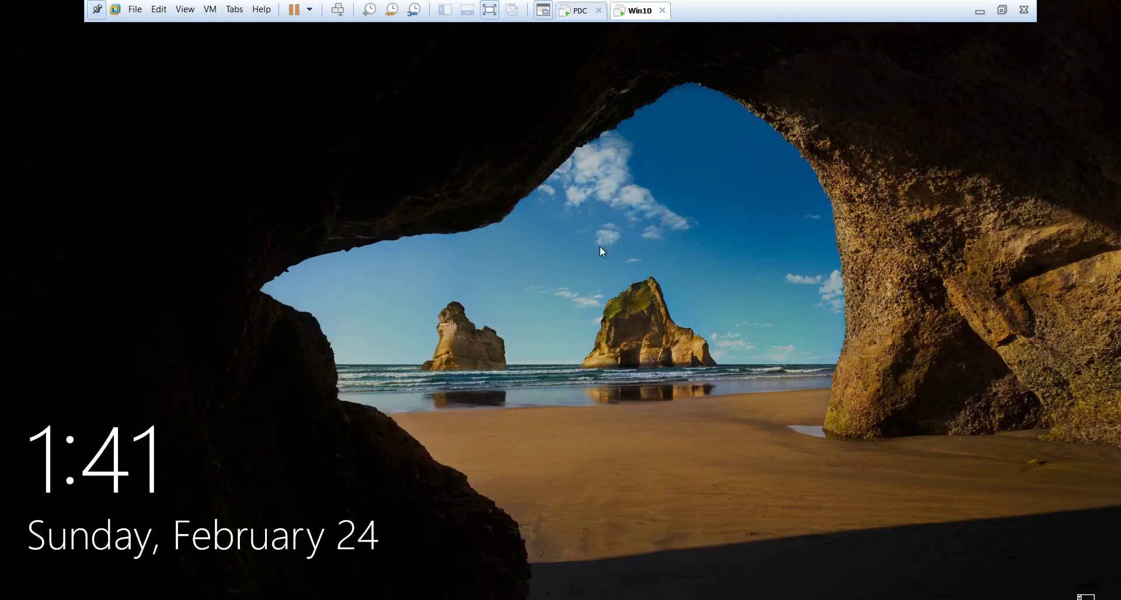
Sign in as another user with a tshoot domain account name and its password.
click(600, 248)
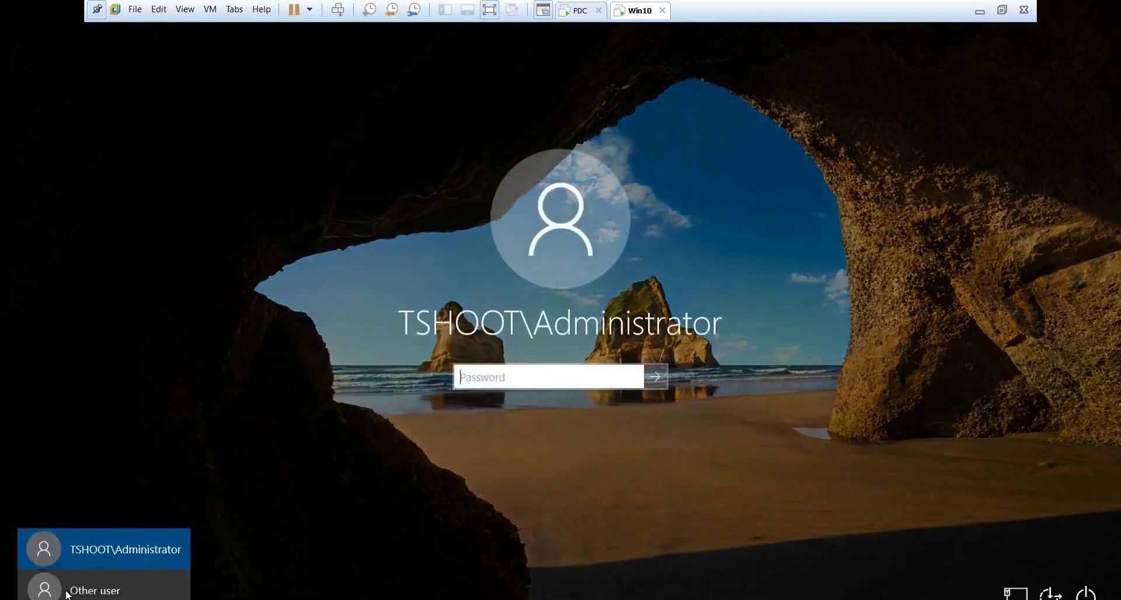
click(67, 592)
text(tshoot)
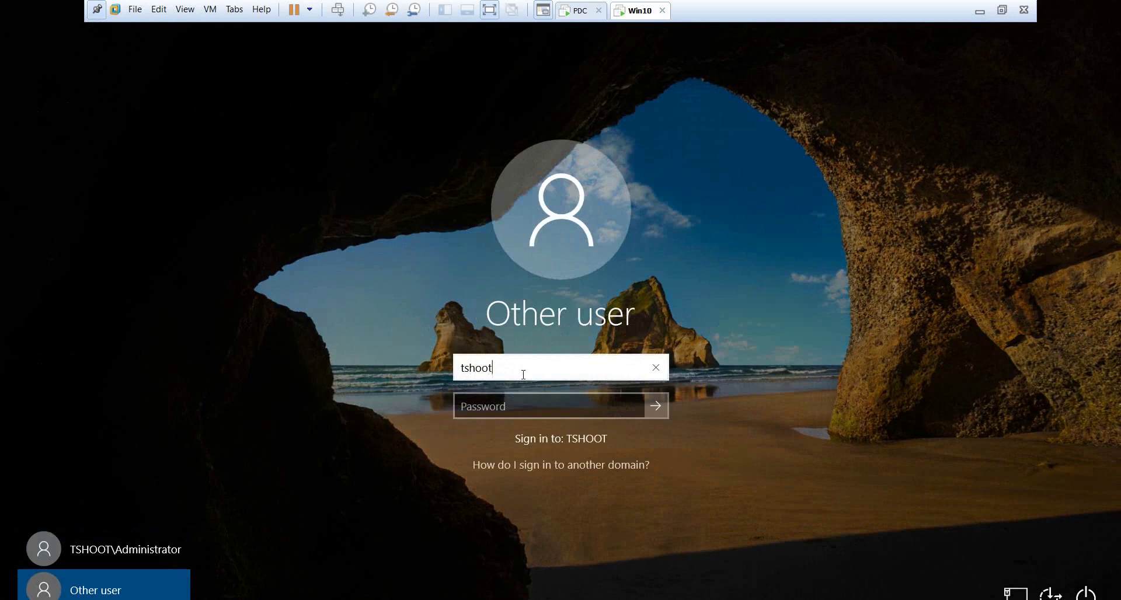
text(\abee)
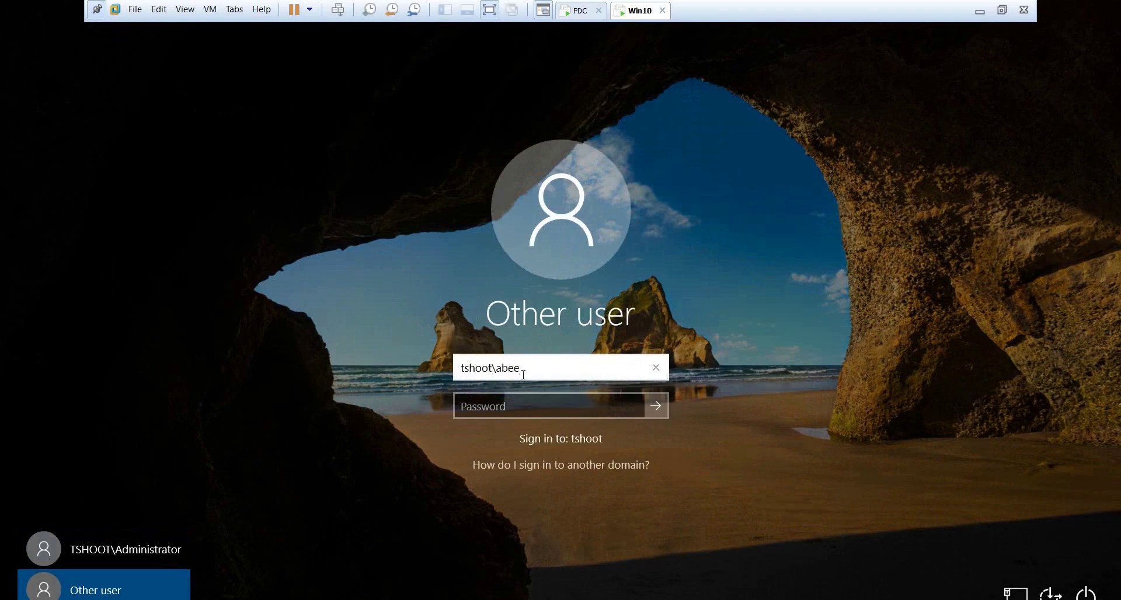
text(r)
key(Tab)
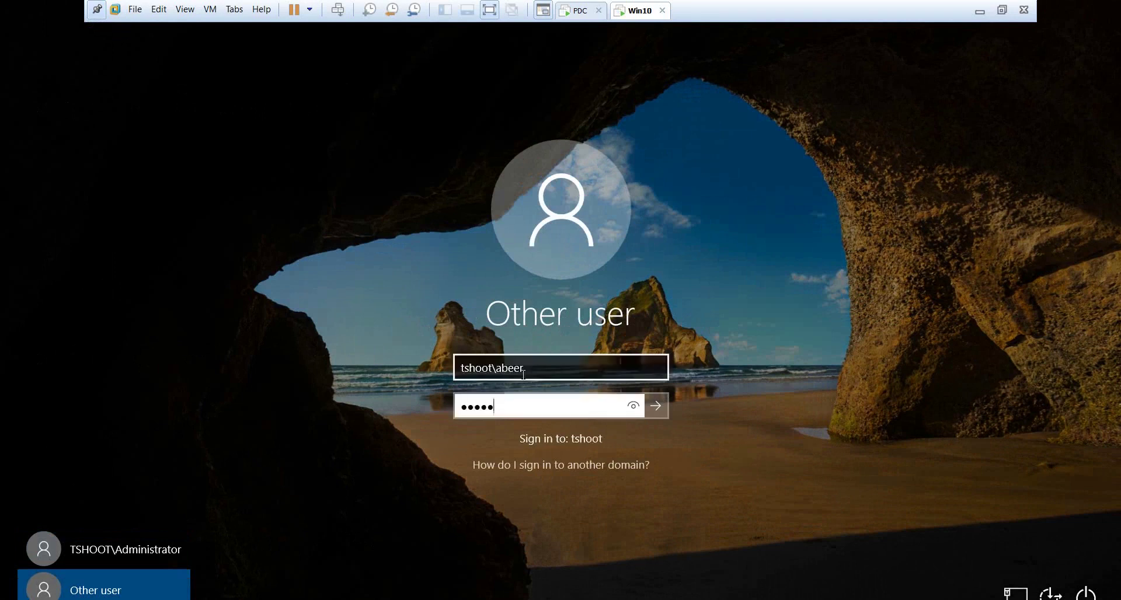
key(Return)
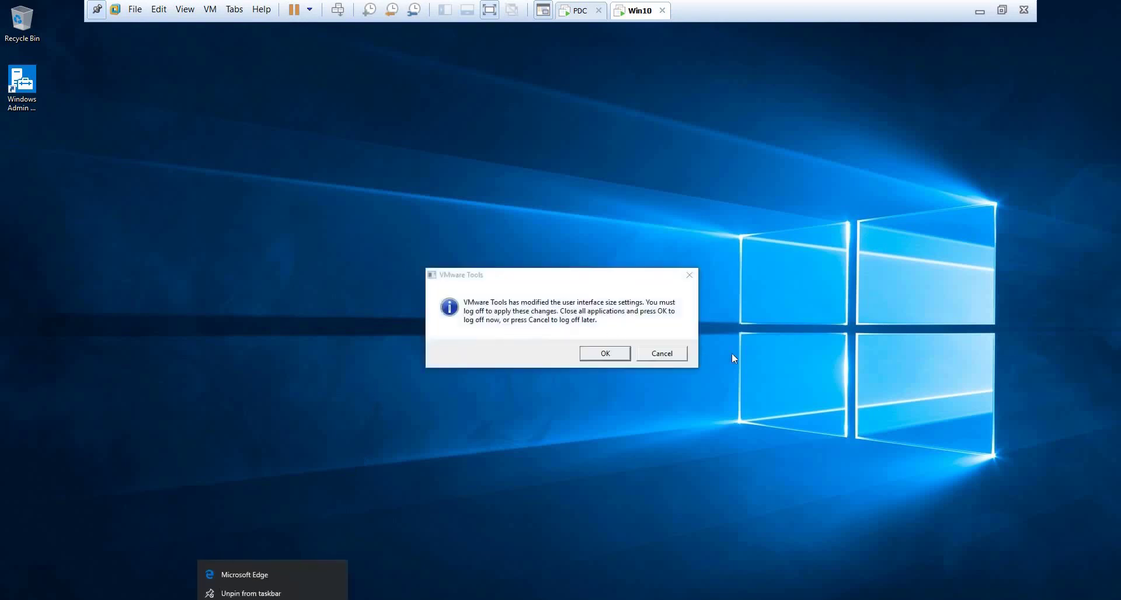
Postpone the VMware Tools log-off, maximize Edge and load google.com.
click(661, 354)
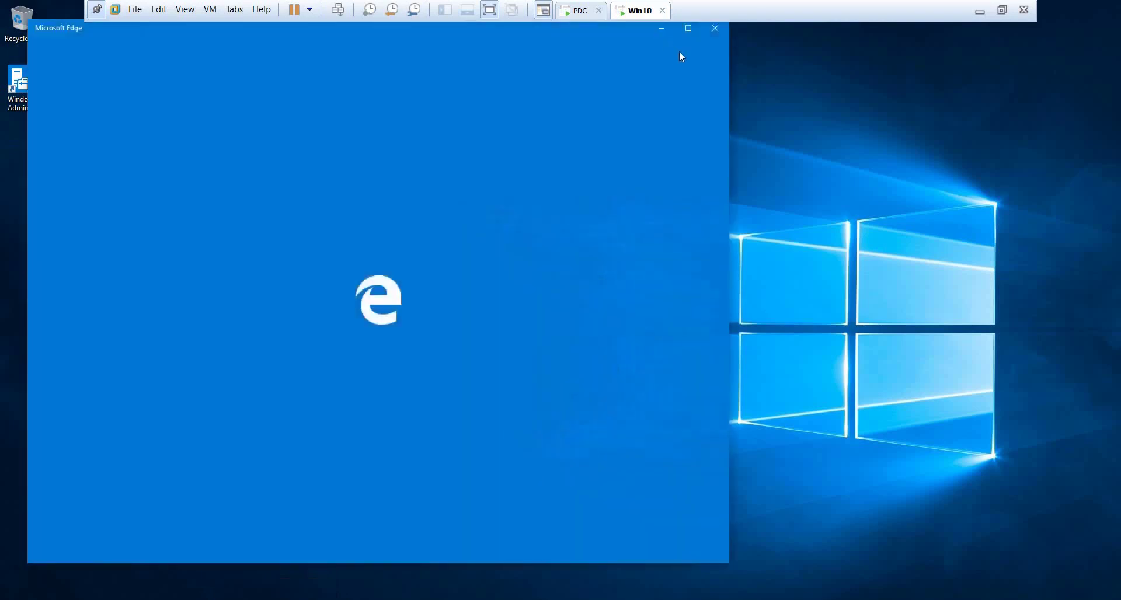
click(691, 32)
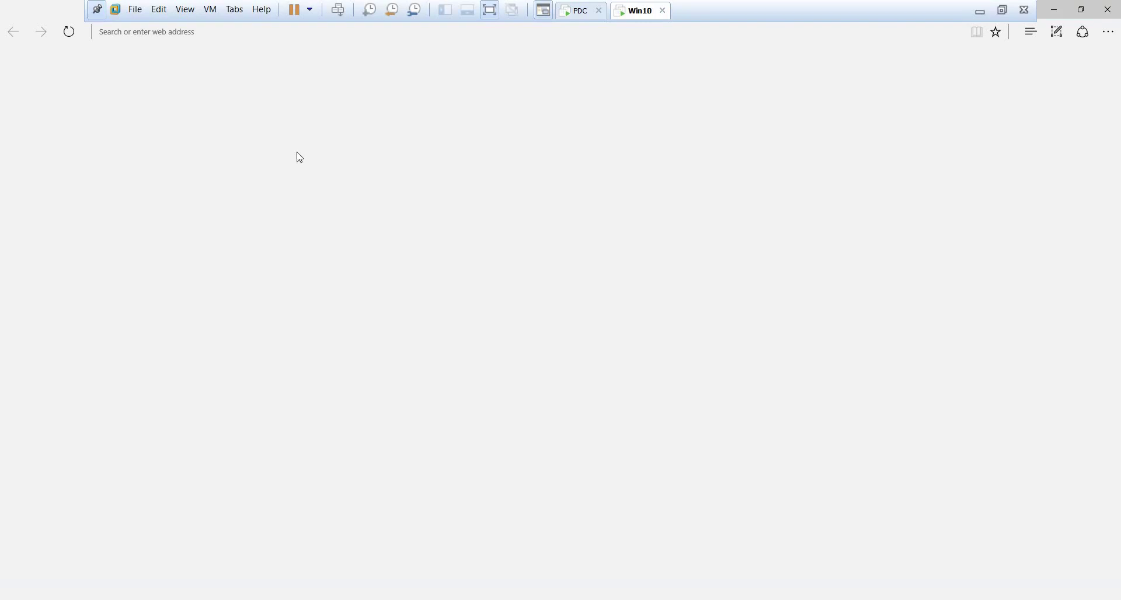
click(226, 40)
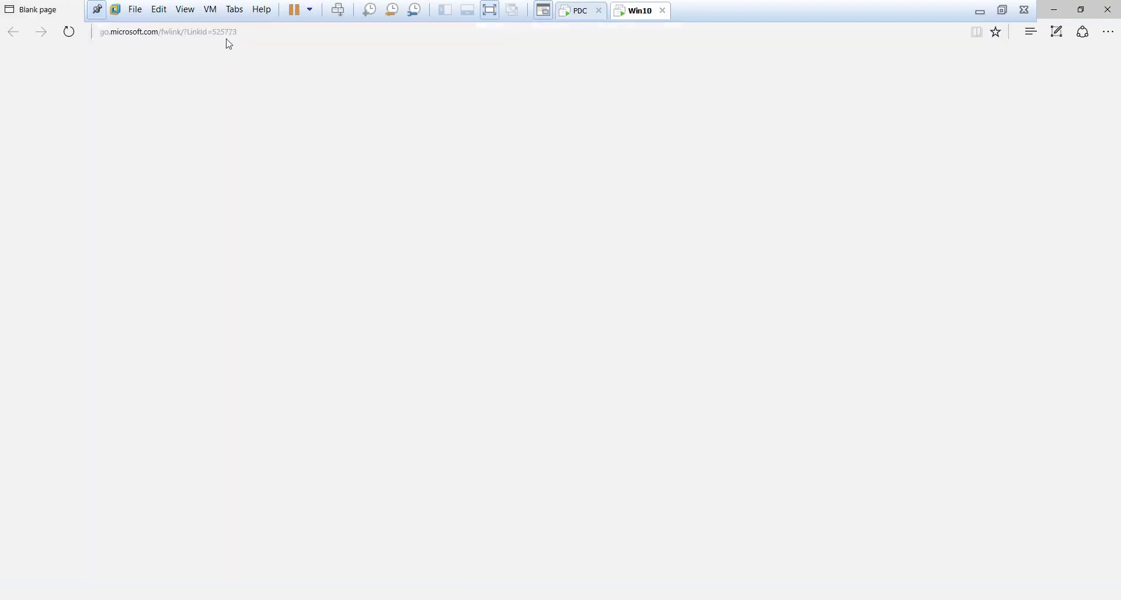
click(227, 40)
text(google.com)
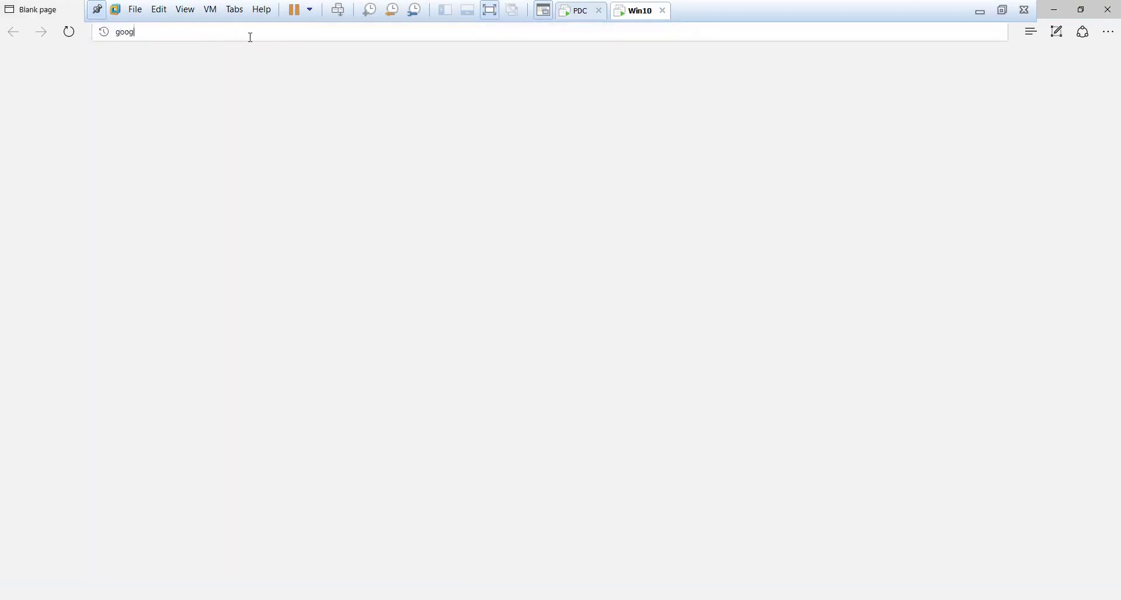
key(Return)
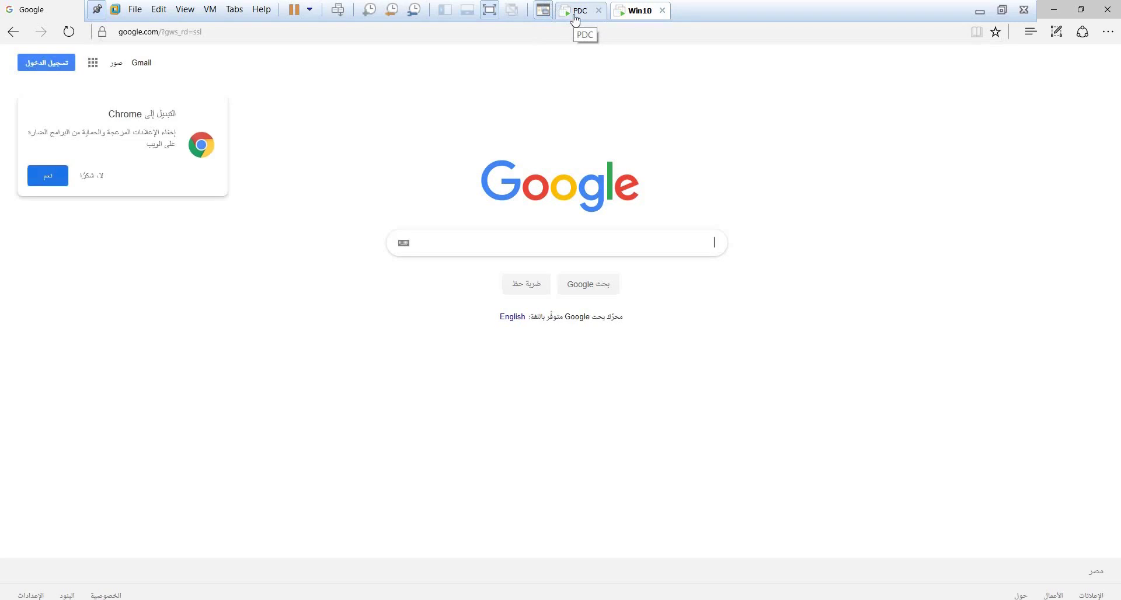
On the PDC VM, enable Advanced view in DNS Manager to reveal Cached Lookups.
click(575, 13)
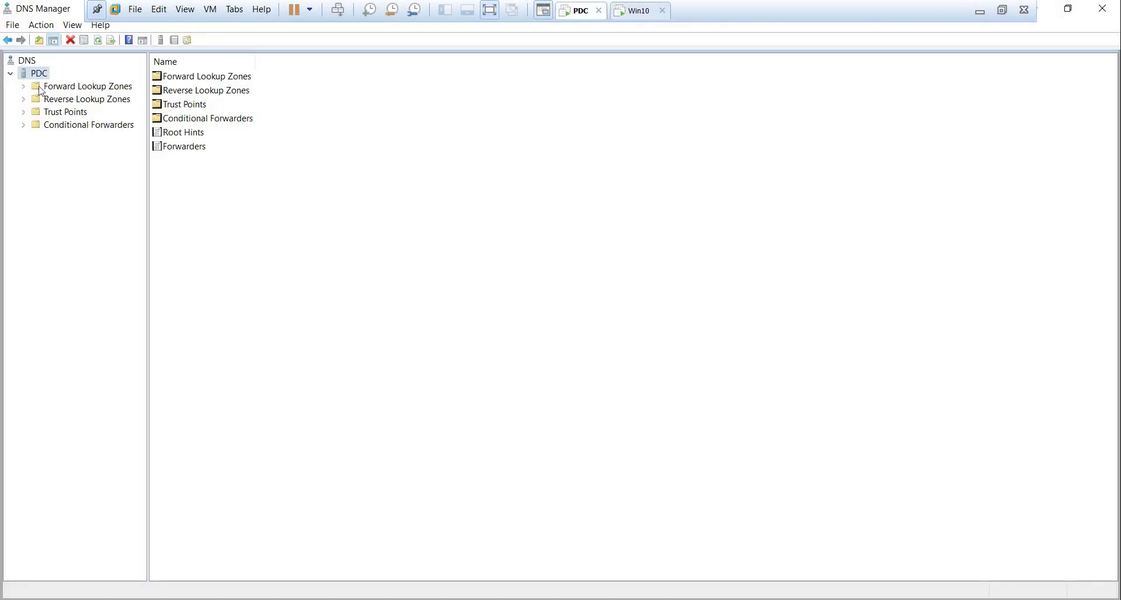
click(41, 25)
click(69, 27)
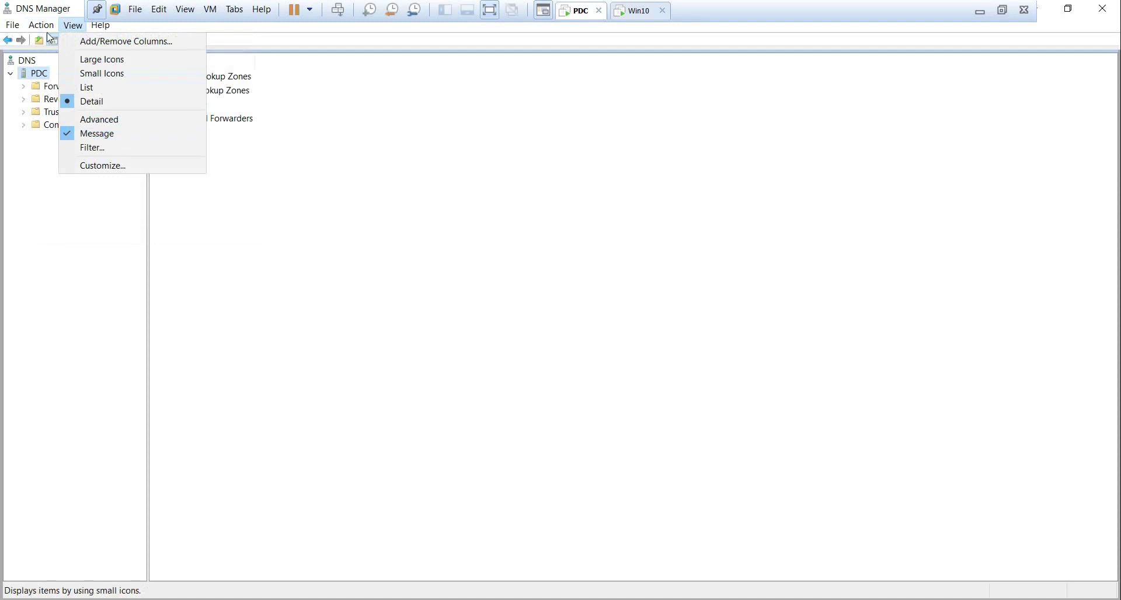
click(45, 196)
click(69, 26)
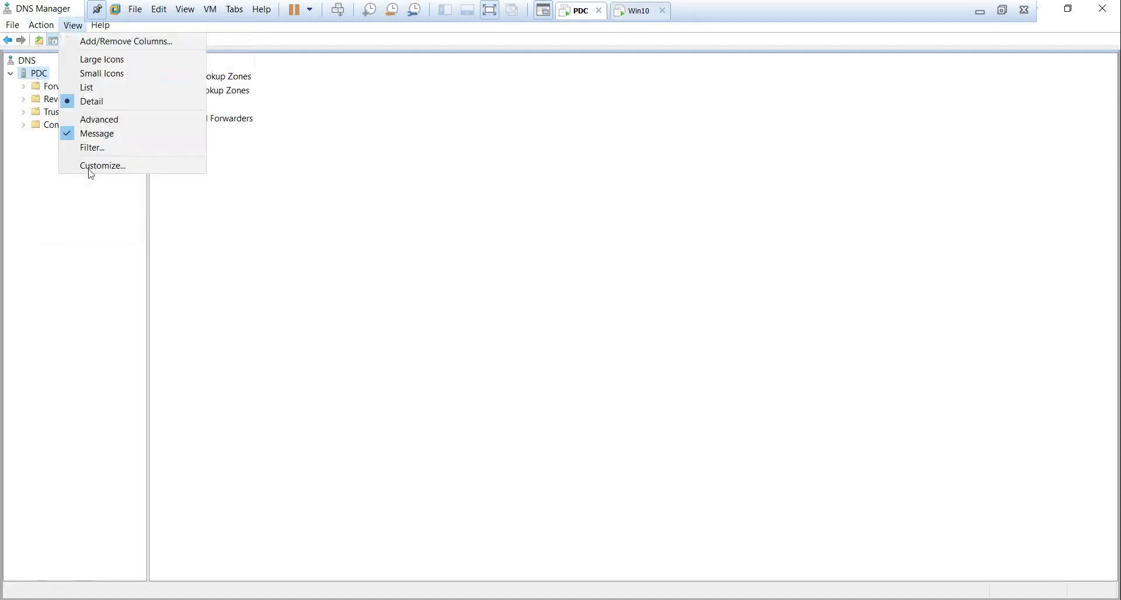
click(46, 183)
click(42, 26)
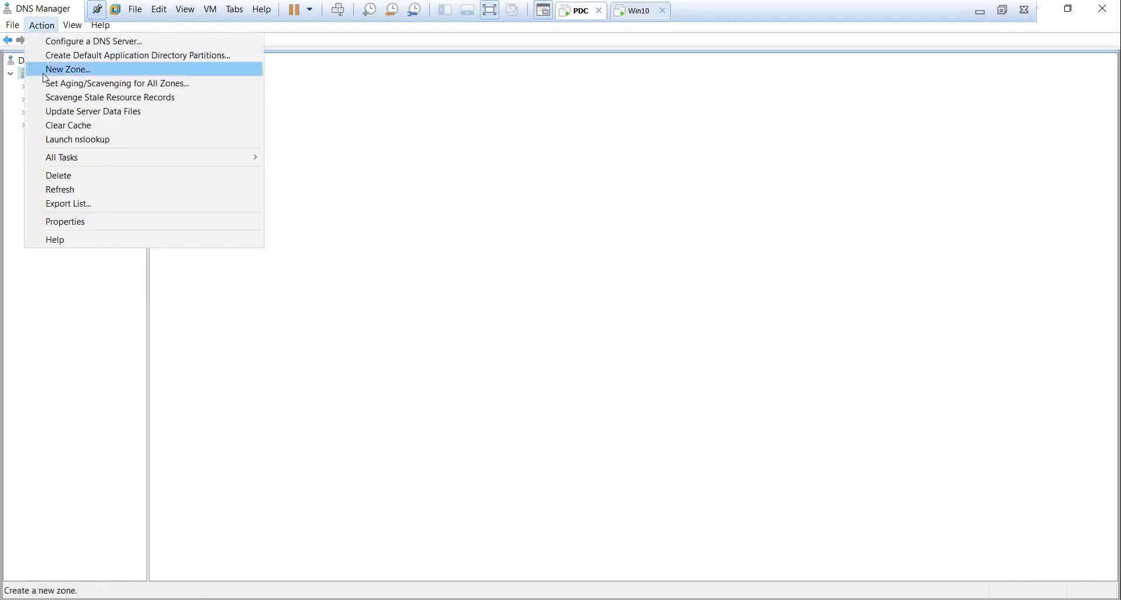
click(391, 290)
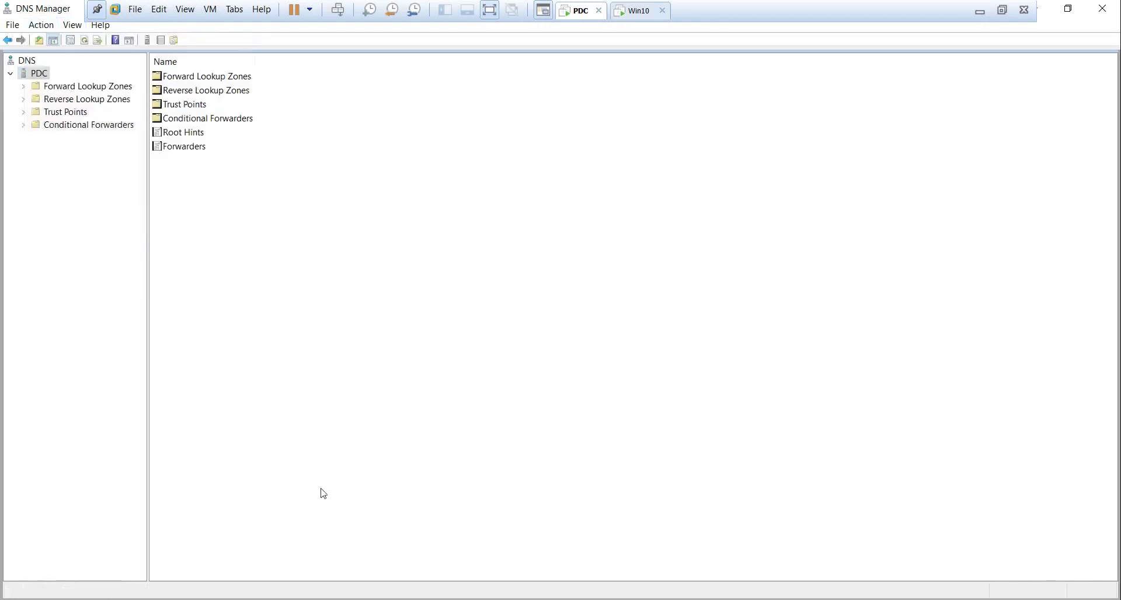
click(72, 25)
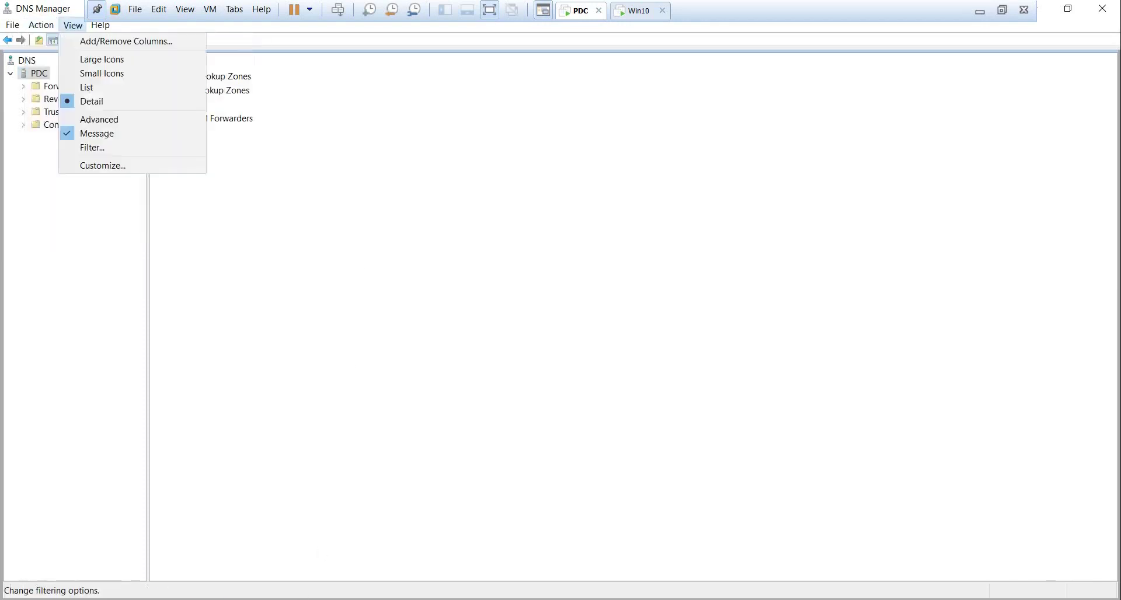
click(103, 117)
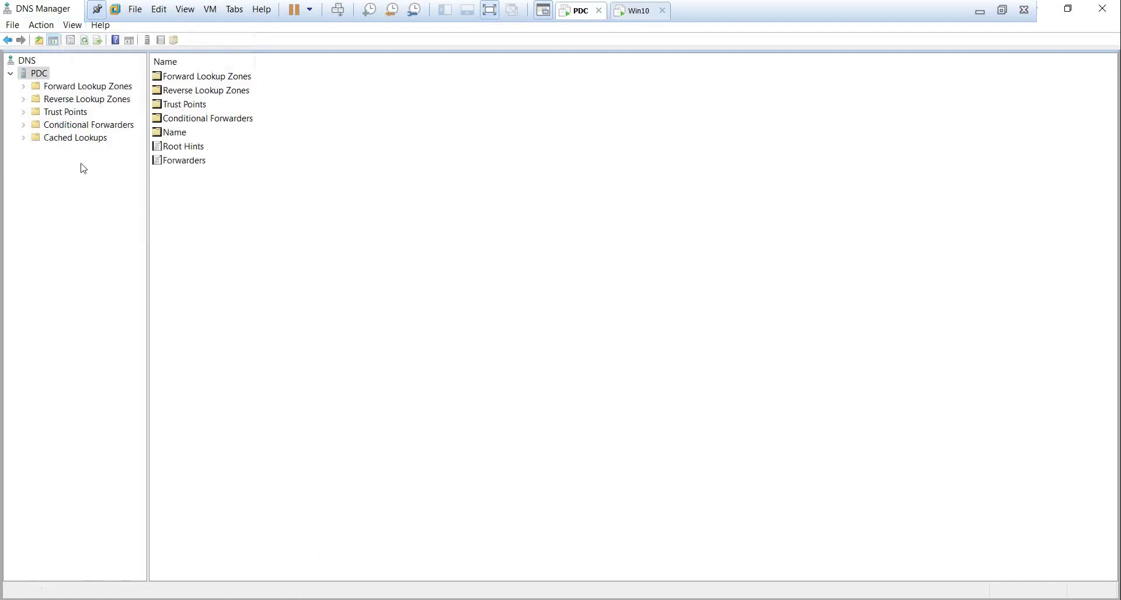
click(74, 141)
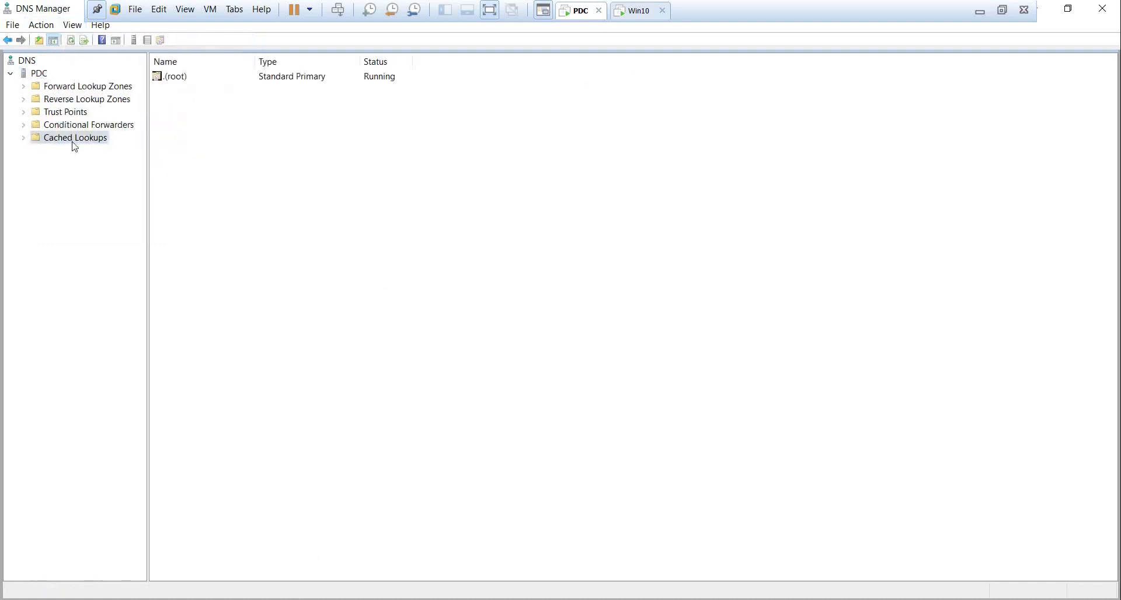
Inspect the cached google records under .(root), widening the Data column and checking the DS record.
click(24, 138)
click(57, 150)
click(37, 151)
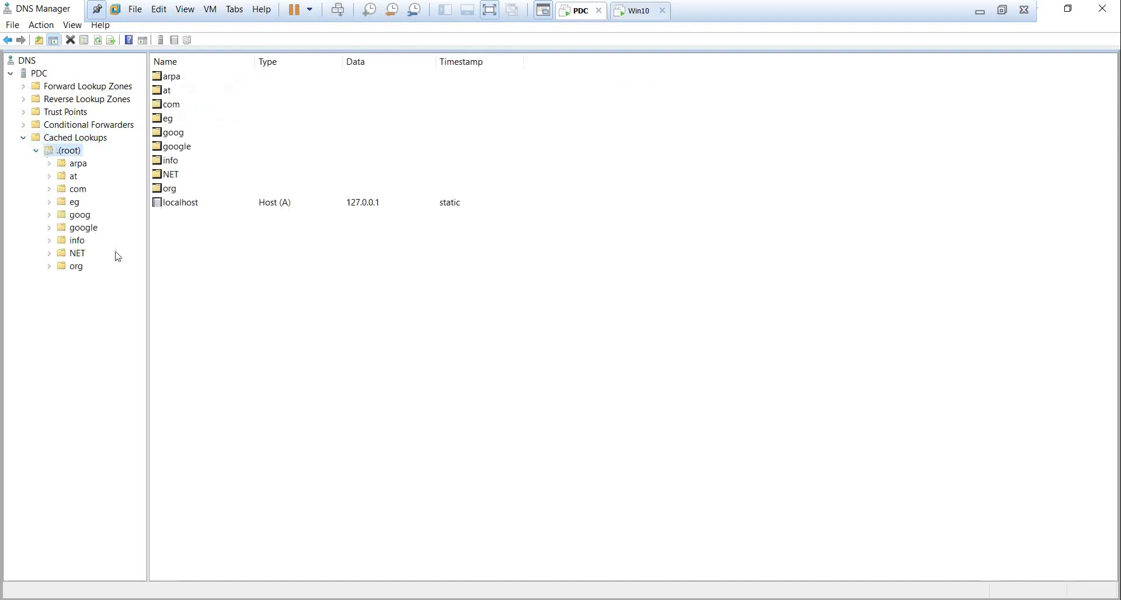
click(87, 231)
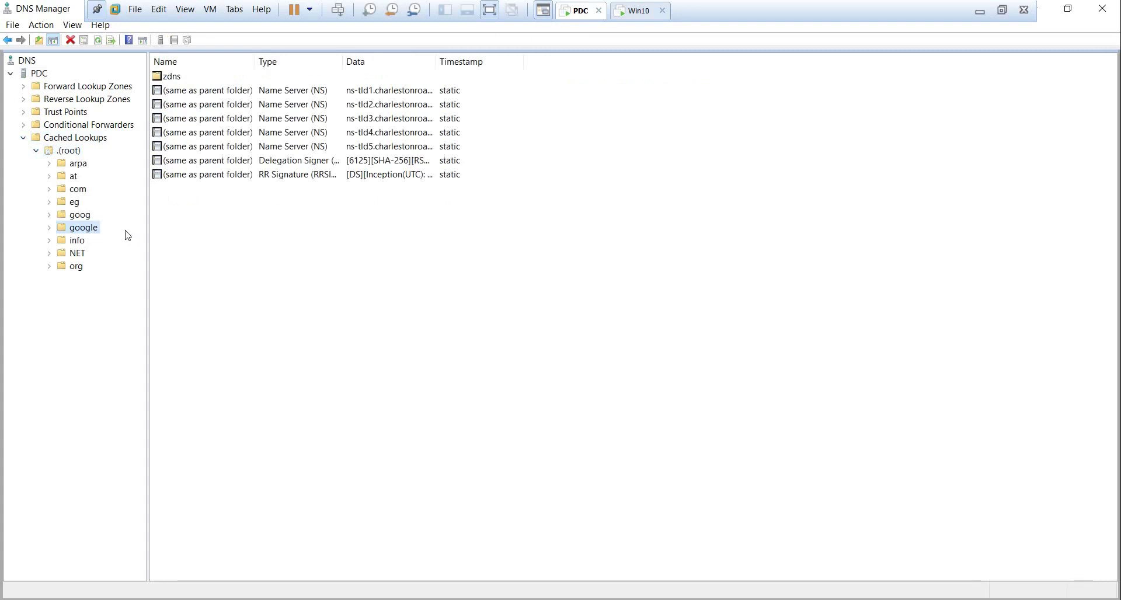
drag(435, 60, 495, 61)
click(285, 138)
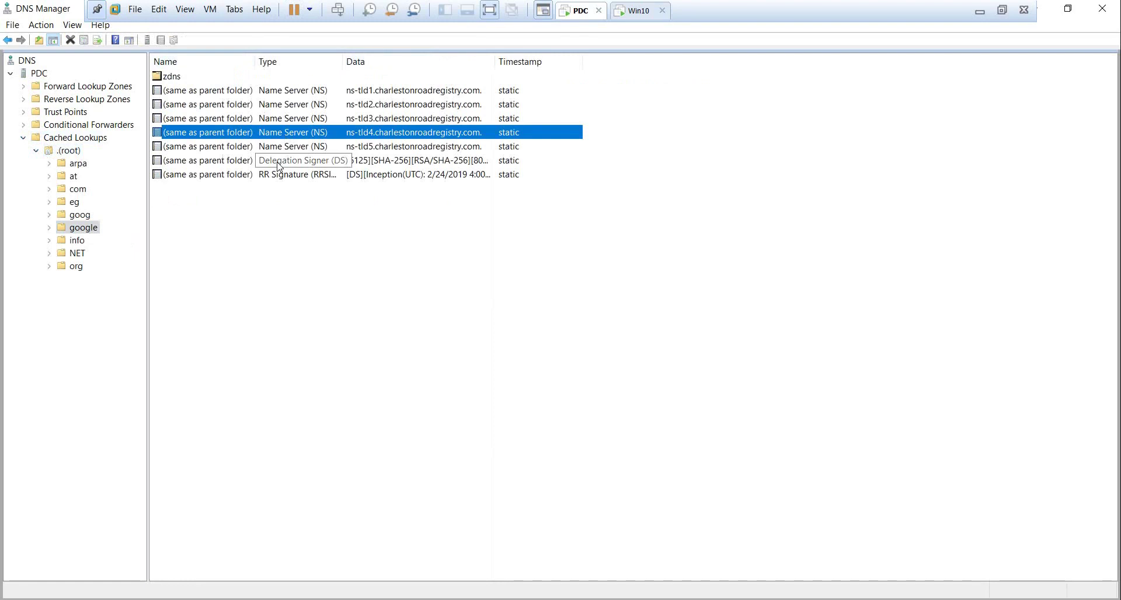
click(278, 165)
right_click(278, 164)
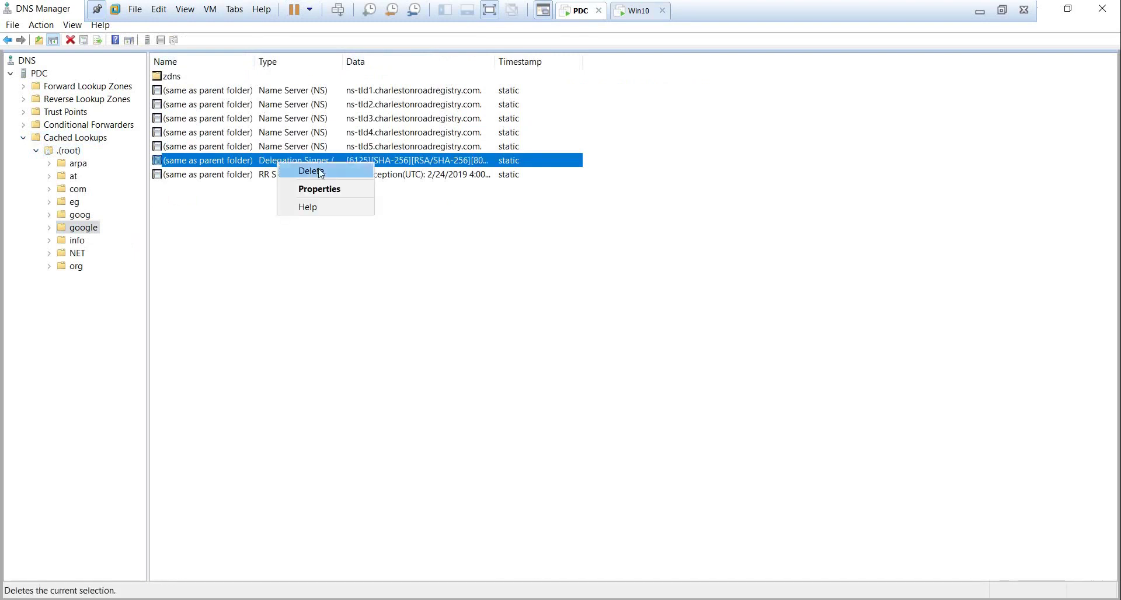
click(79, 142)
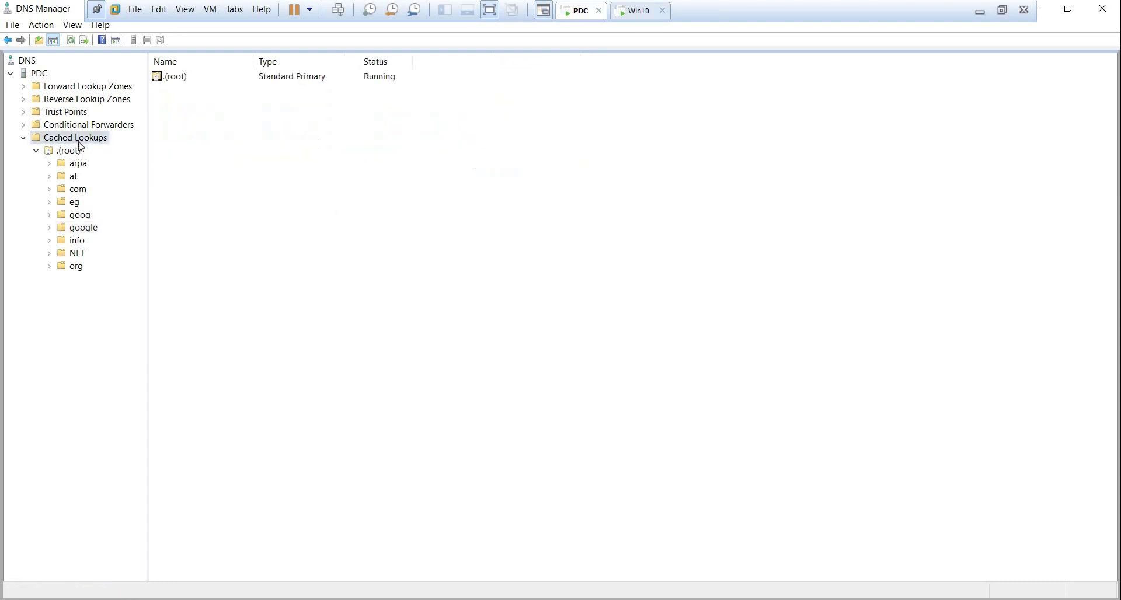
Clear the DNS server cache from Cached Lookups and minimize the VM window to show Paint.
right_click(79, 142)
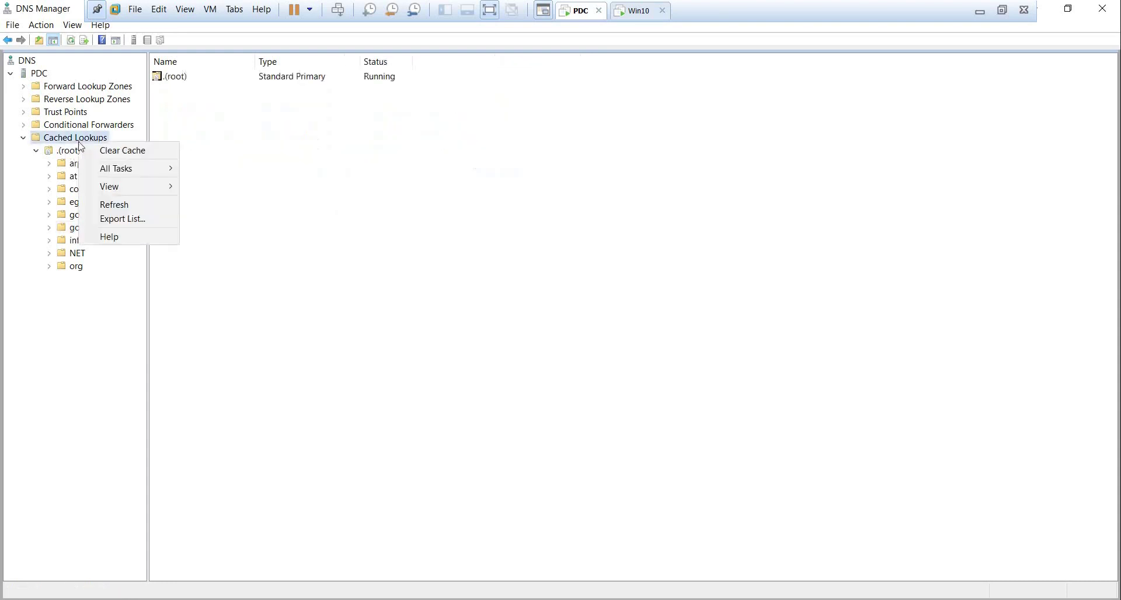
click(149, 158)
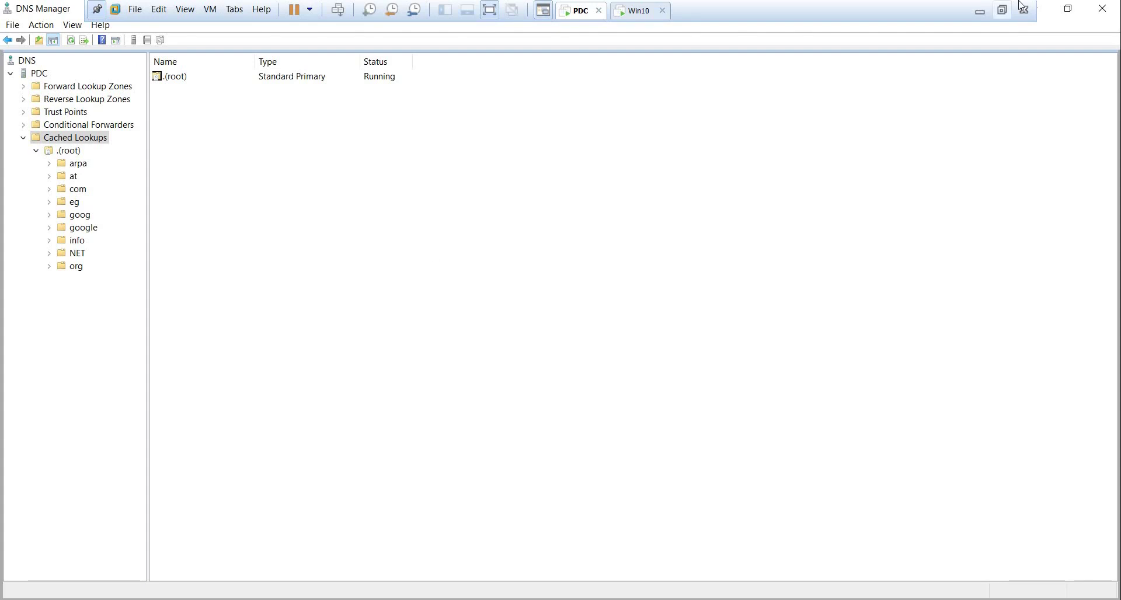
click(993, 9)
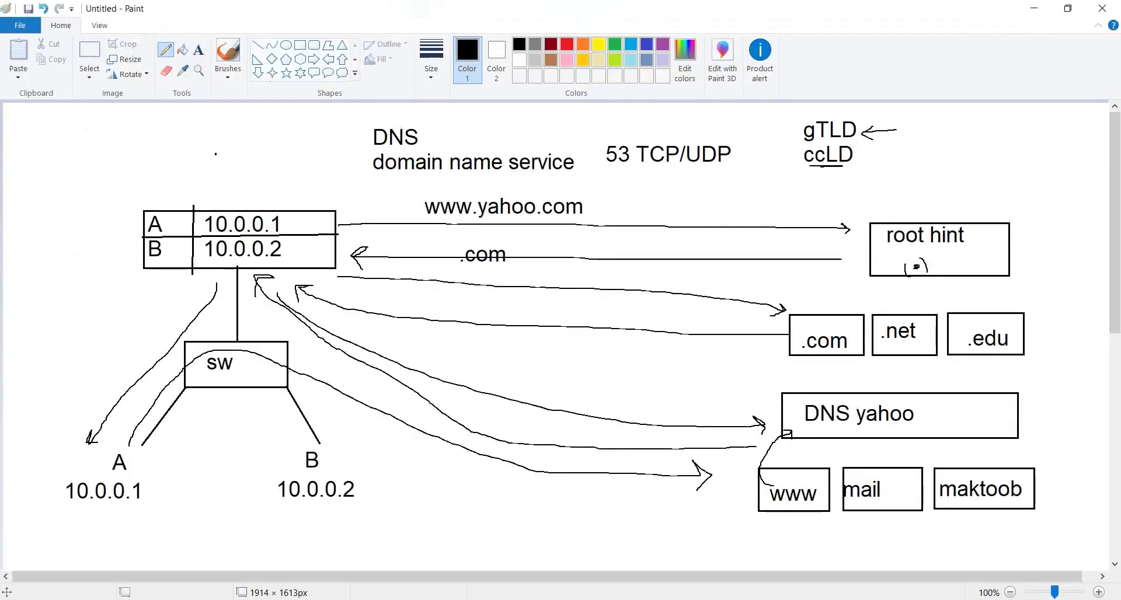
Bring the VMware window back and switch to the Win10 client VM.
key(alt+Tab)
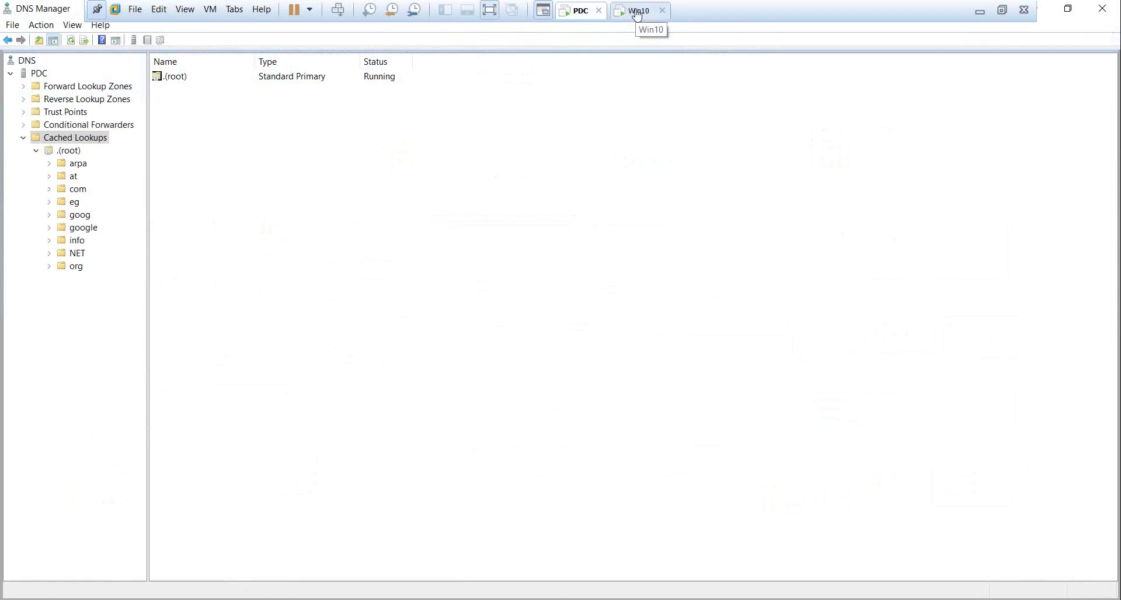
click(637, 15)
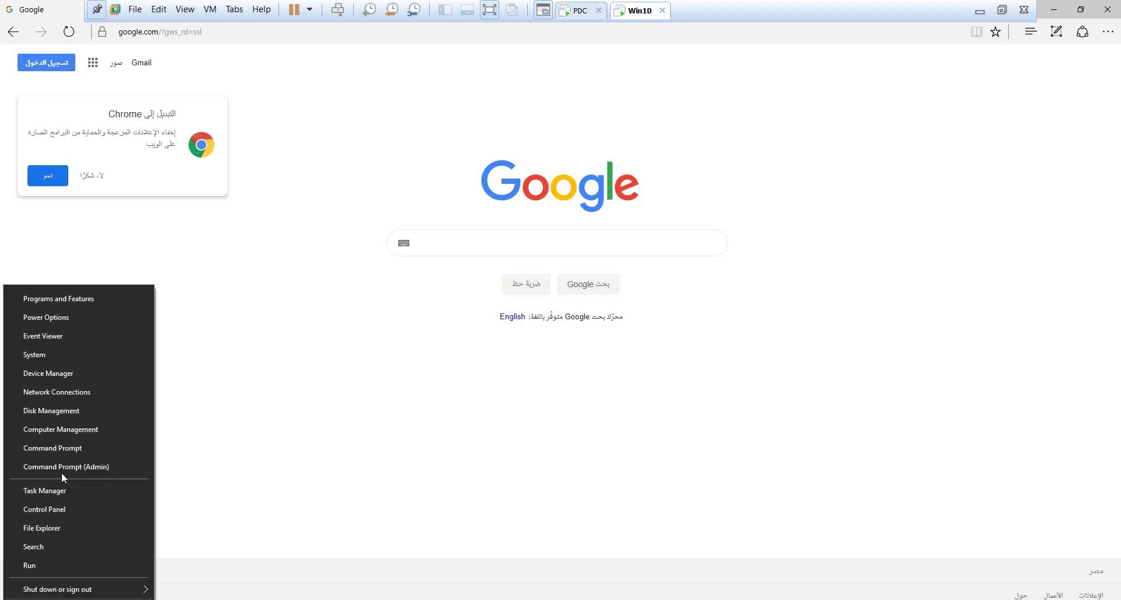
Open Command Prompt, set its font size to 24, and type ipconfig /displaydns.
key(super+x)
click(66, 449)
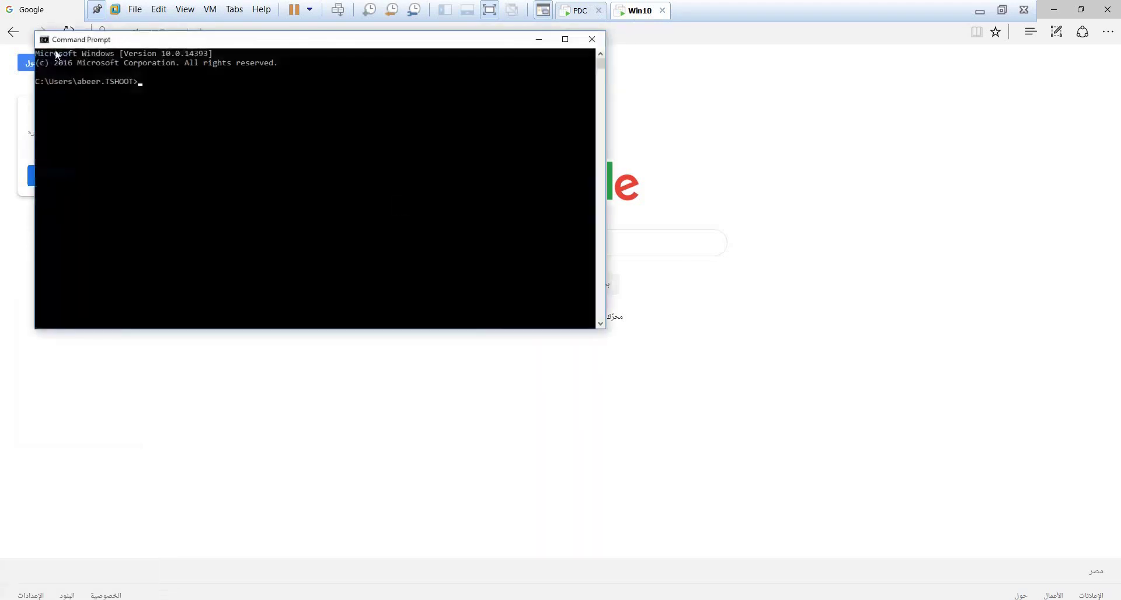
click(44, 39)
click(96, 159)
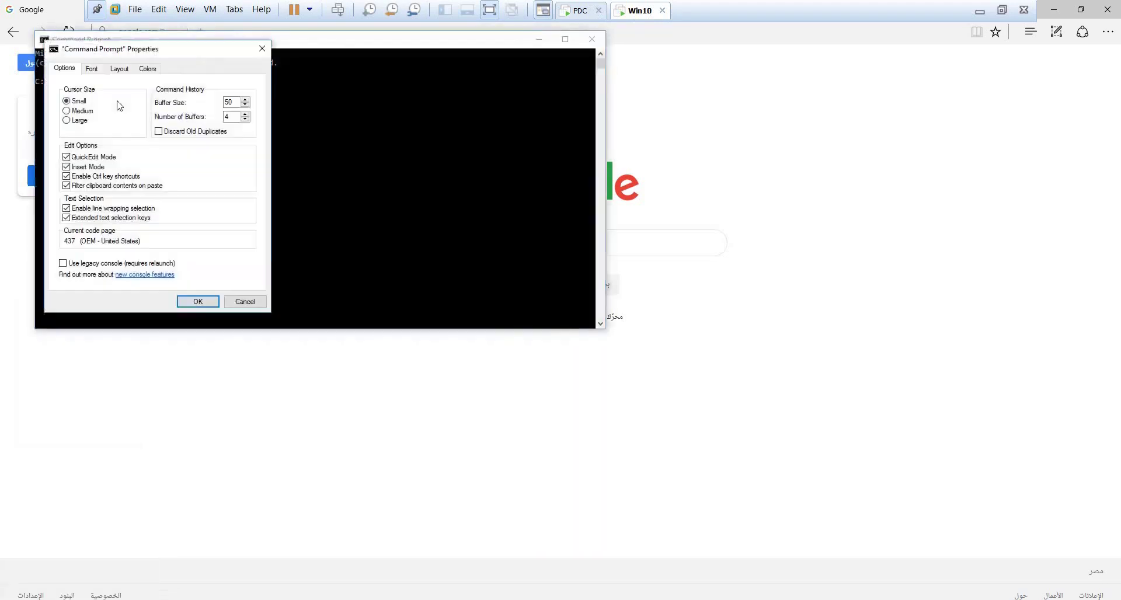
click(92, 69)
click(66, 131)
click(198, 301)
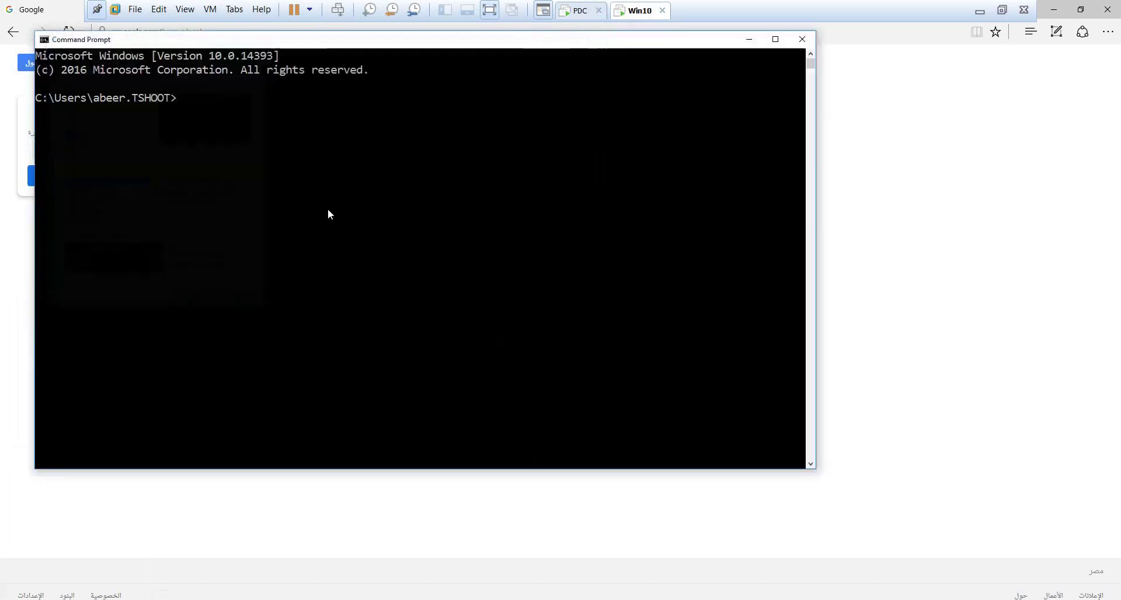
click(431, 228)
text(ip)
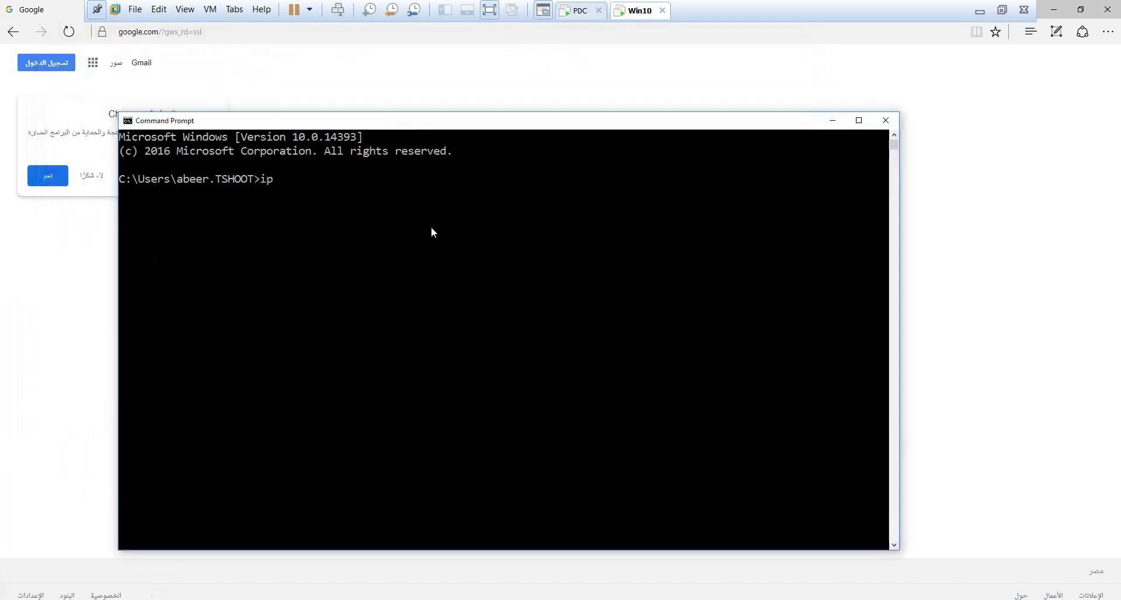
text(config /displaydns)
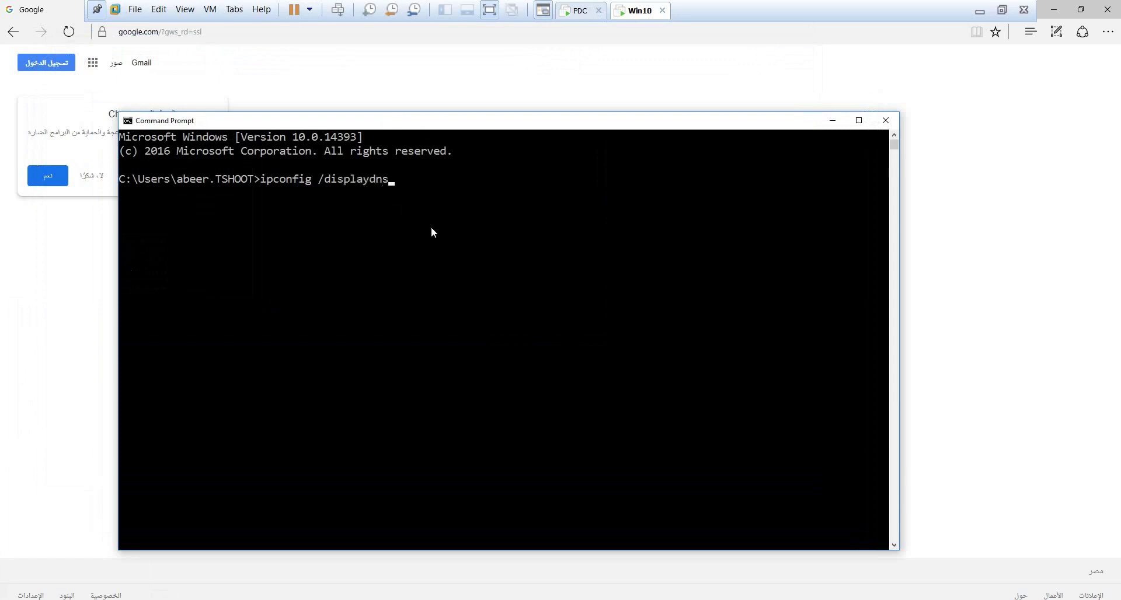
Run ipconfig /displaydns and scroll the records, selecting the gstaticadssl.l.google.com CNAME value.
key(Return)
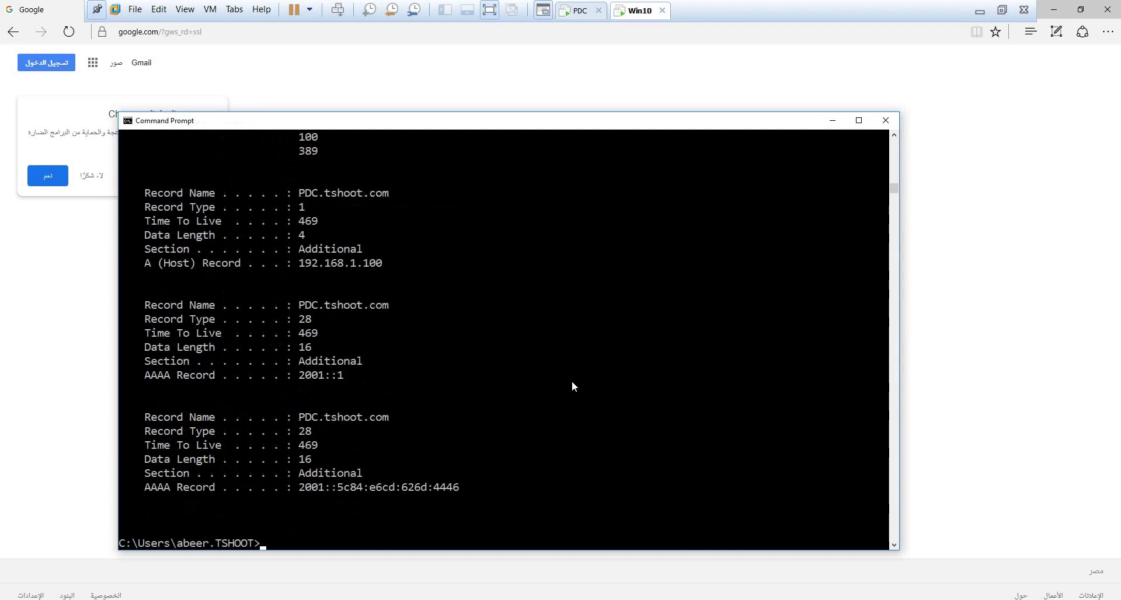
scroll(572, 385, up, 13)
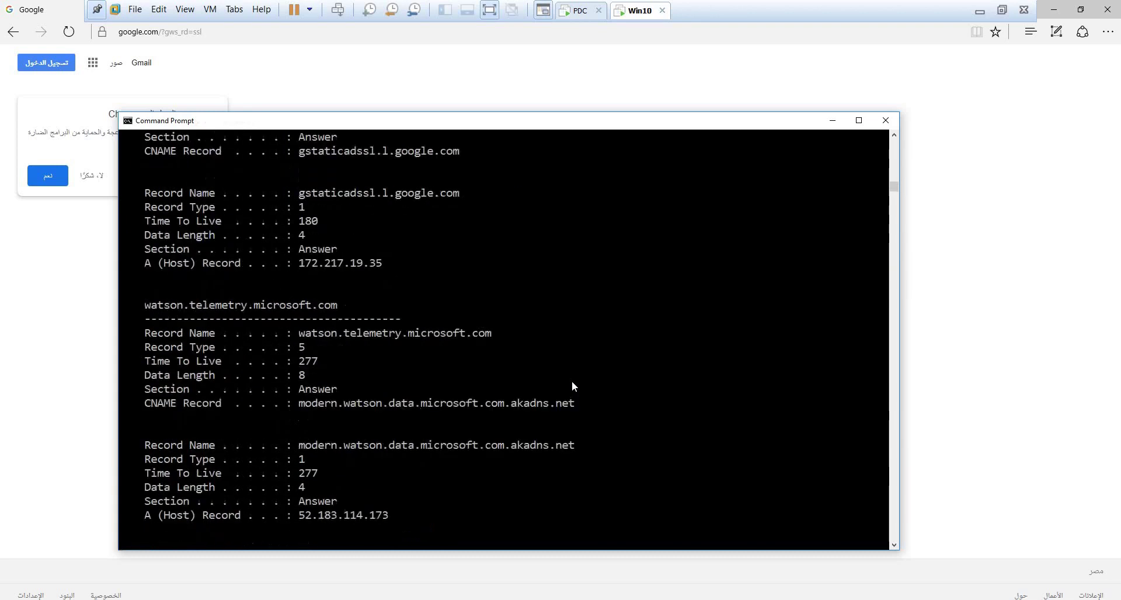
scroll(573, 383, up, 5)
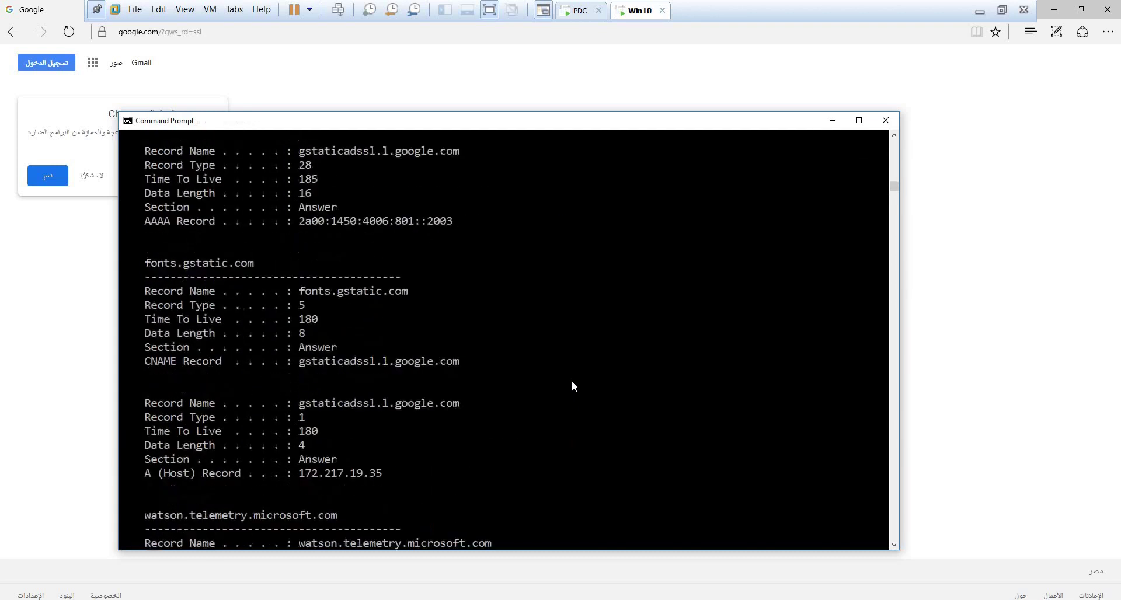
scroll(572, 386, up, 6)
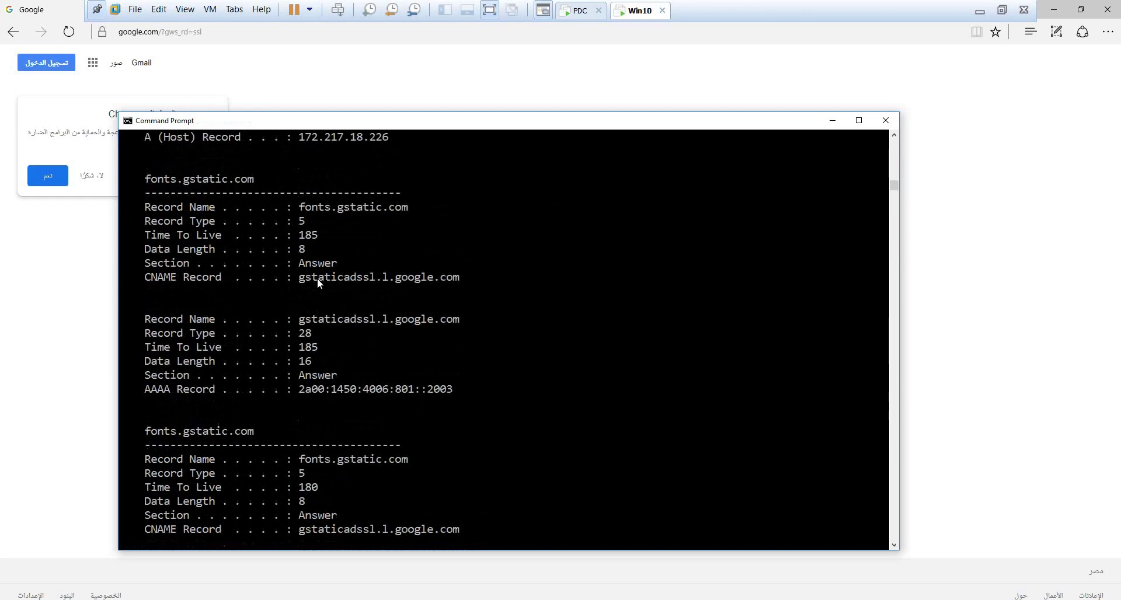
drag(299, 278, 503, 279)
scroll(377, 321, up, 5)
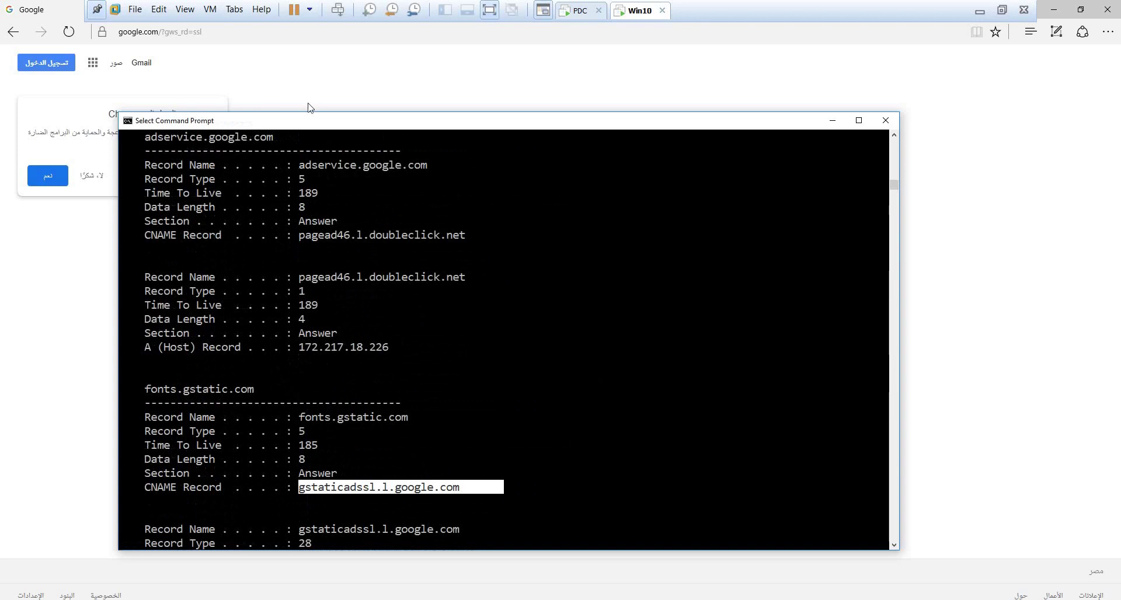
In Edge, dismiss the Chrome promotion and open Google Search from the apps panel.
click(27, 337)
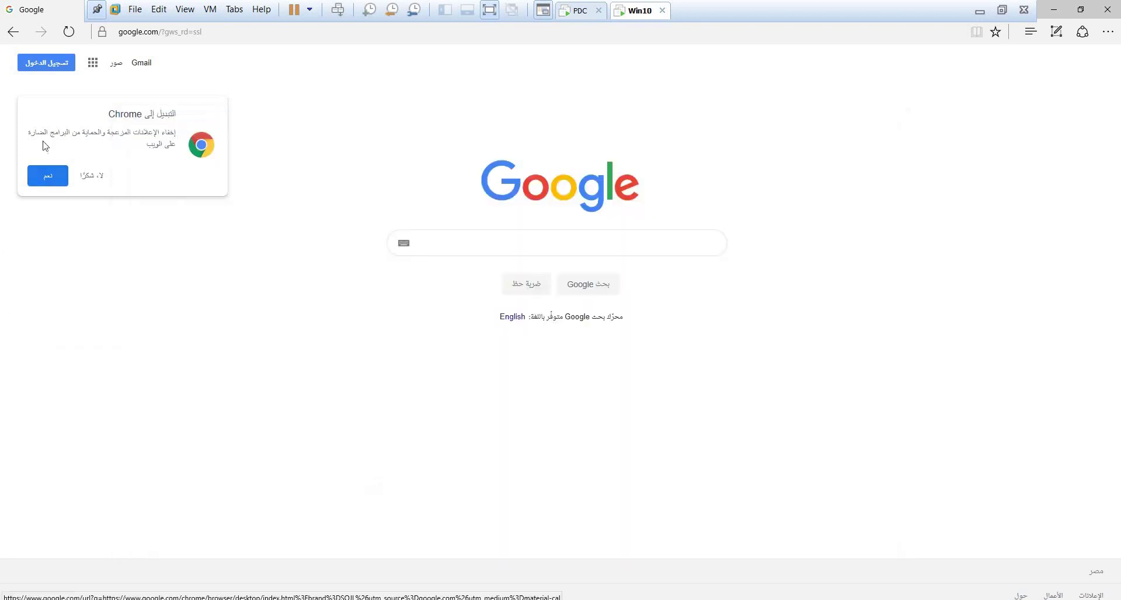
click(93, 69)
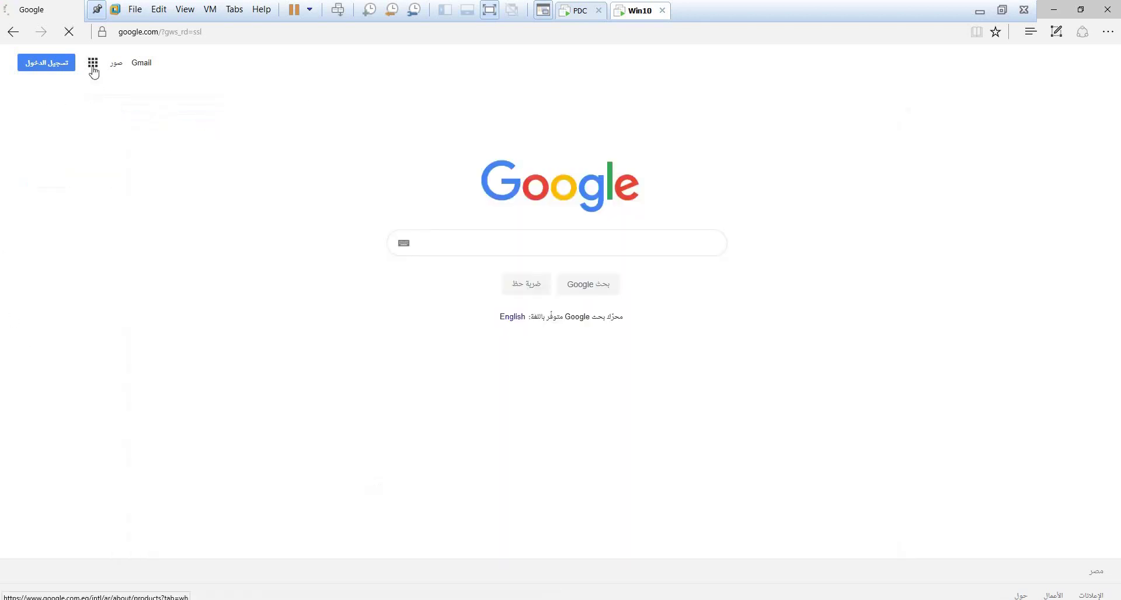
click(93, 70)
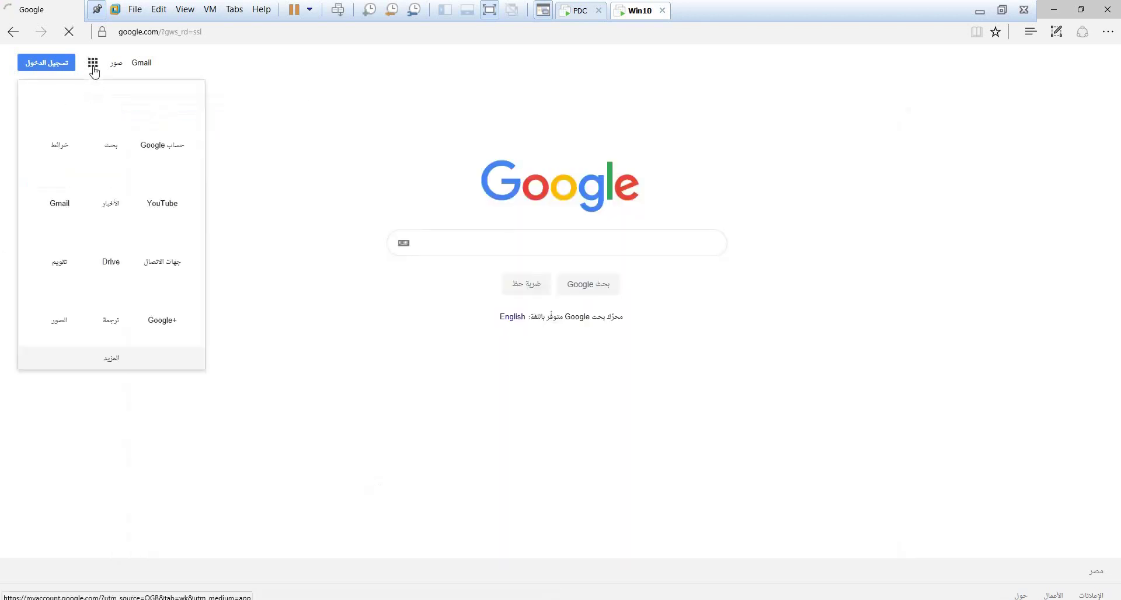
click(101, 151)
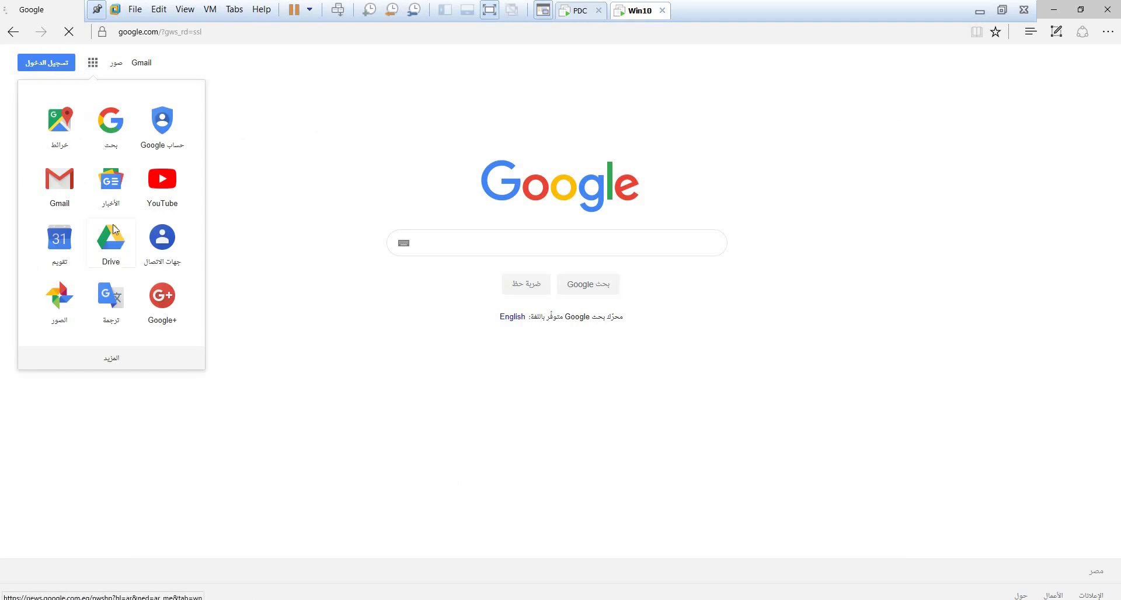
Return to the console, scroll the cached DNS listing, and get a fresh prompt.
key(alt+Tab)
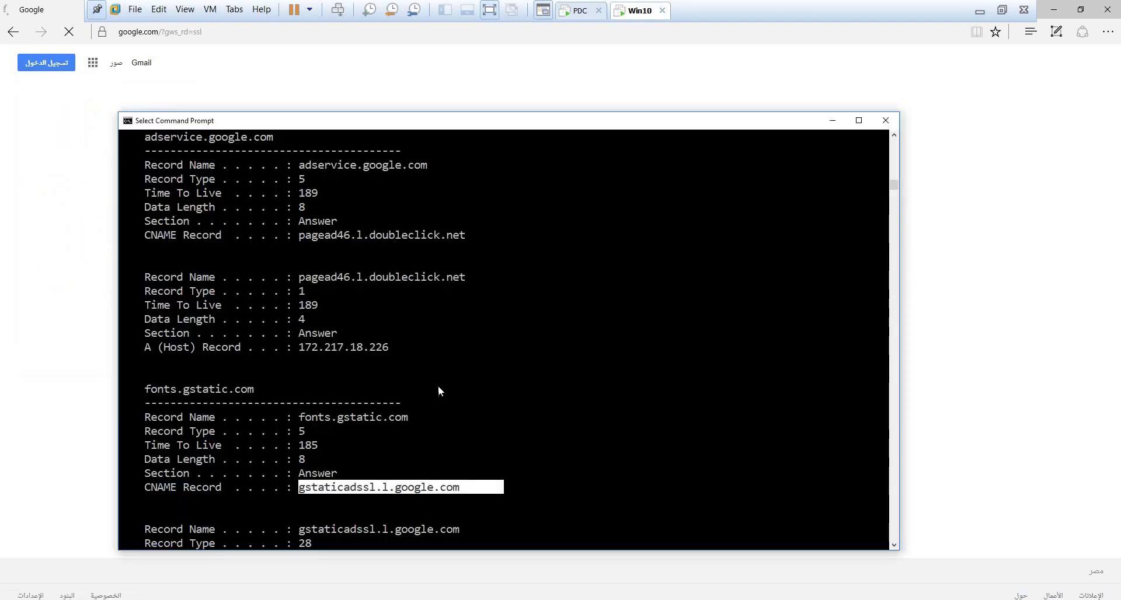
scroll(437, 386, up, 5)
scroll(437, 387, up, 6)
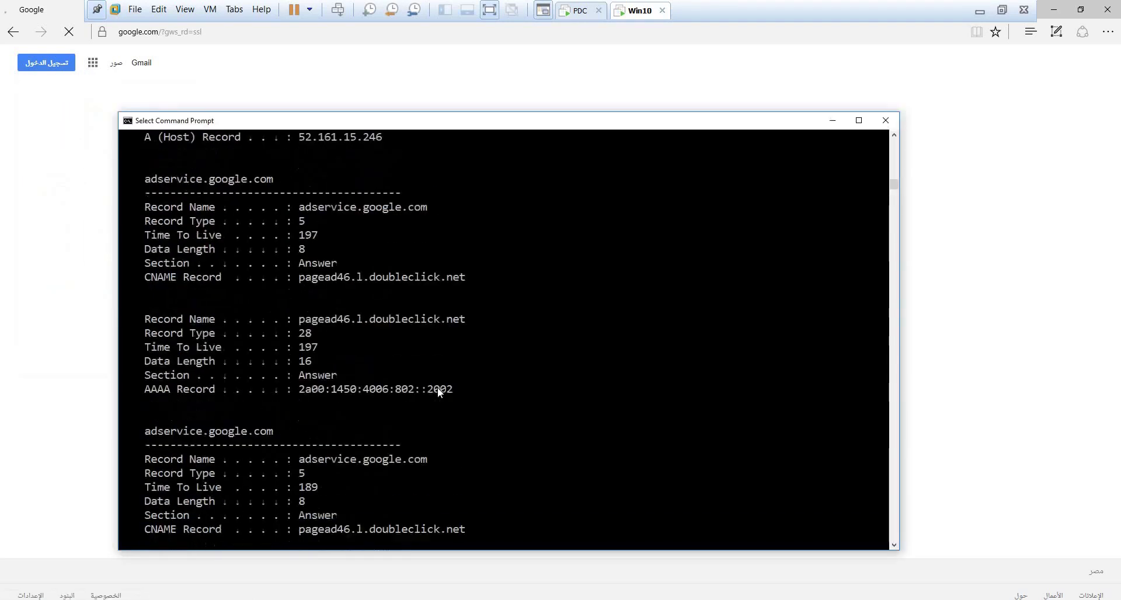
key(Escape)
key(Return)
key(Return)
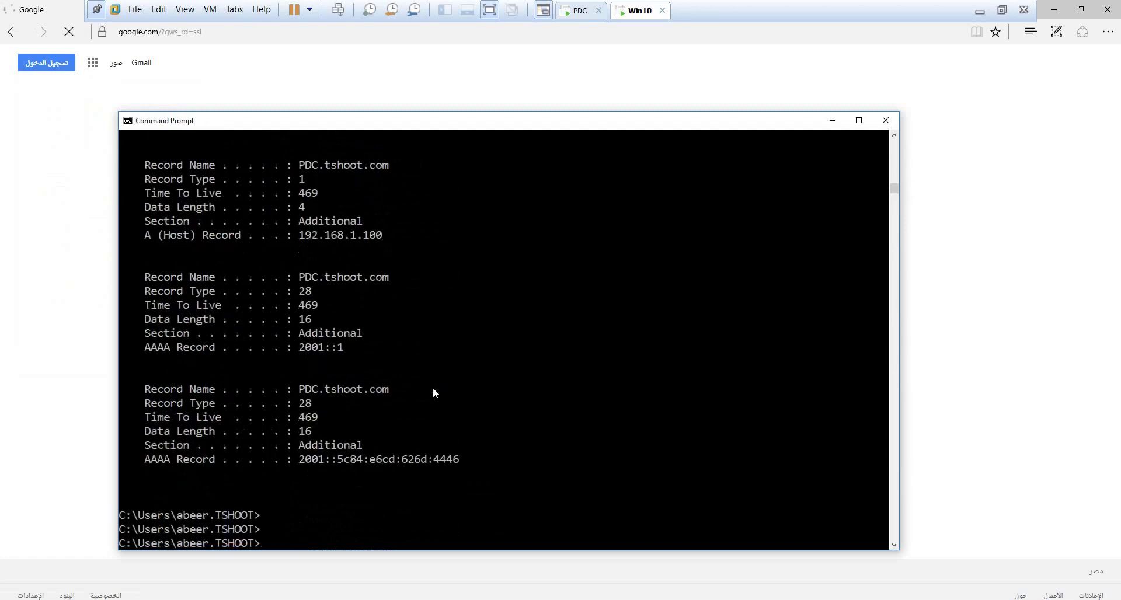
Close Edge, then run ipconfig /flushdns followed by ipconfig /displaydns.
click(1108, 9)
click(545, 347)
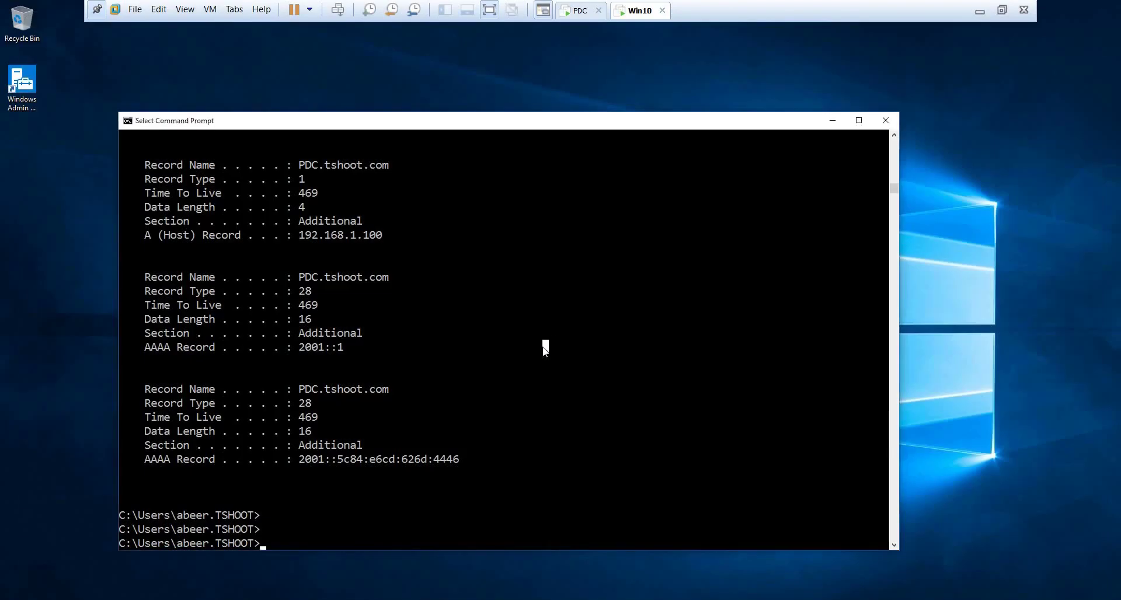
text(ipconfi)
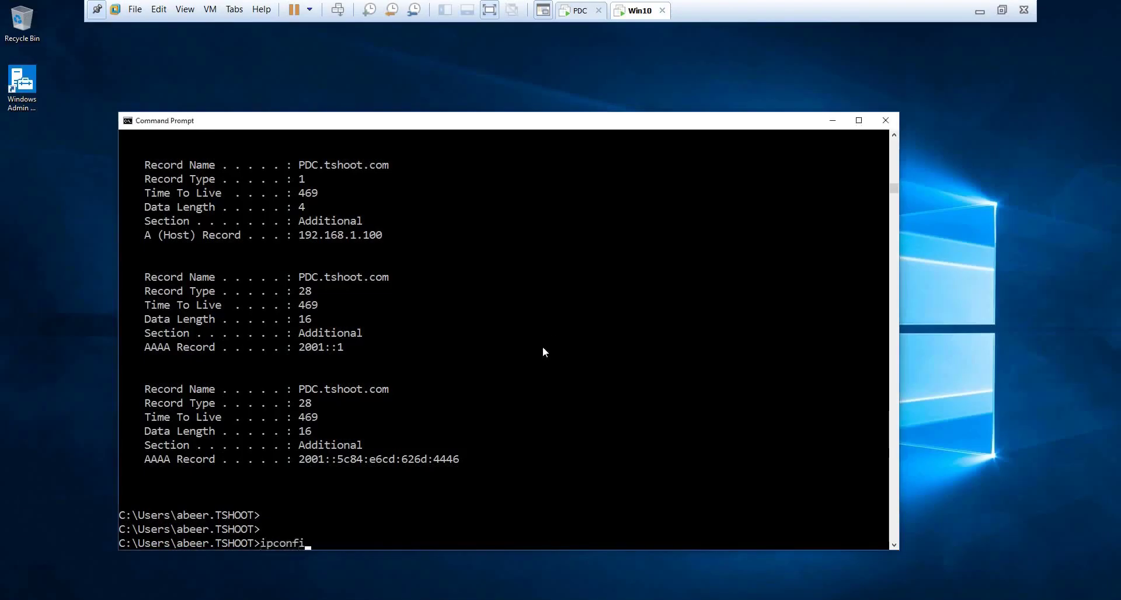
text(g /flushdns)
key(Return)
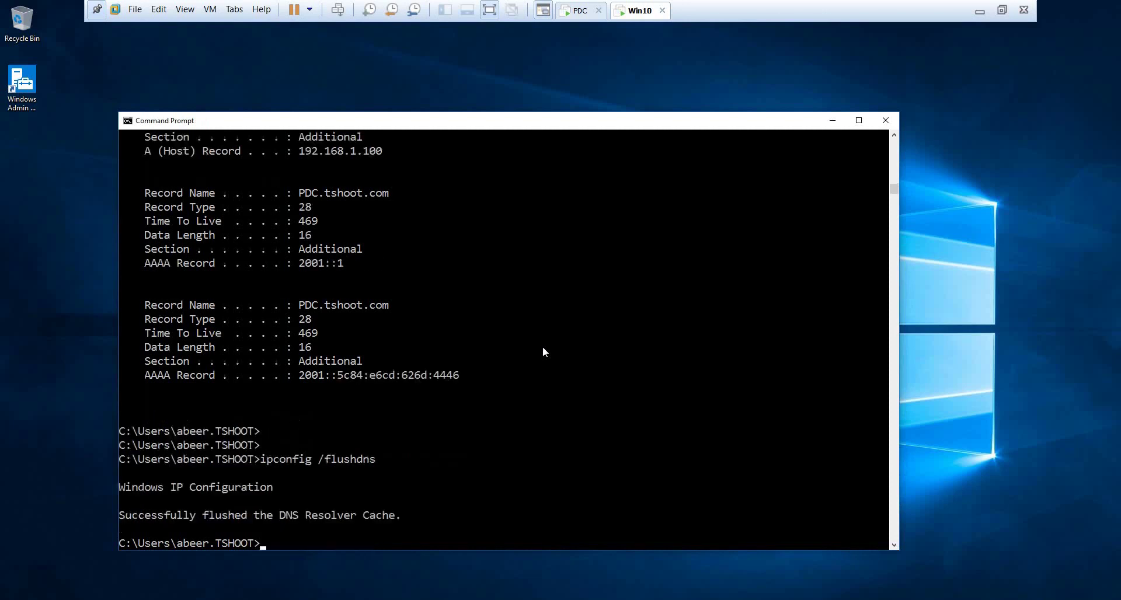
text(ipconfig /displaydns)
key(Return)
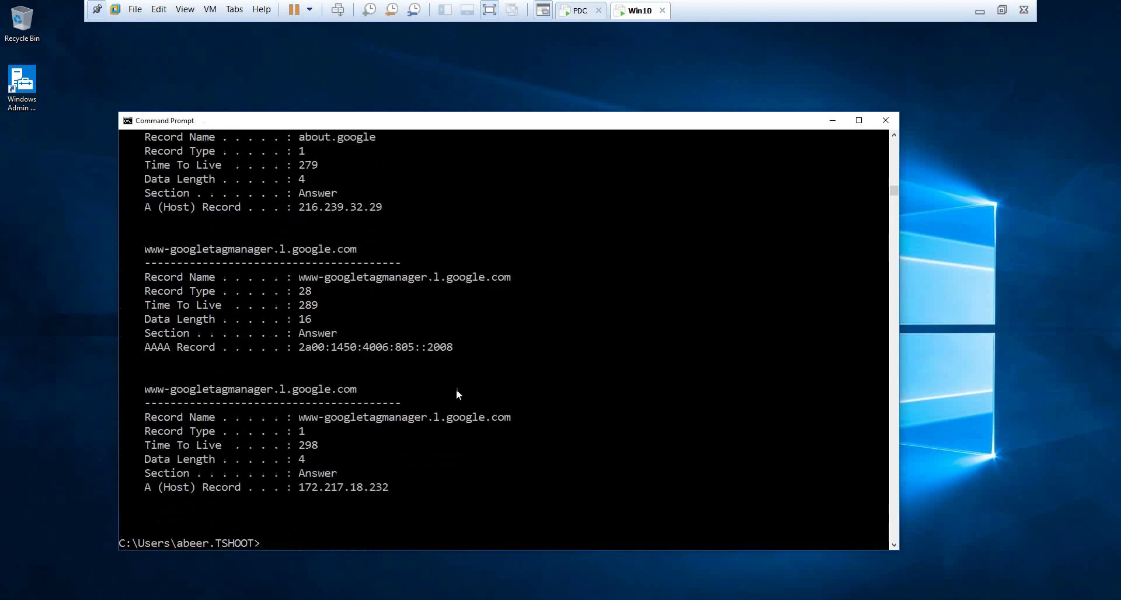
key(Up)
key(Up)
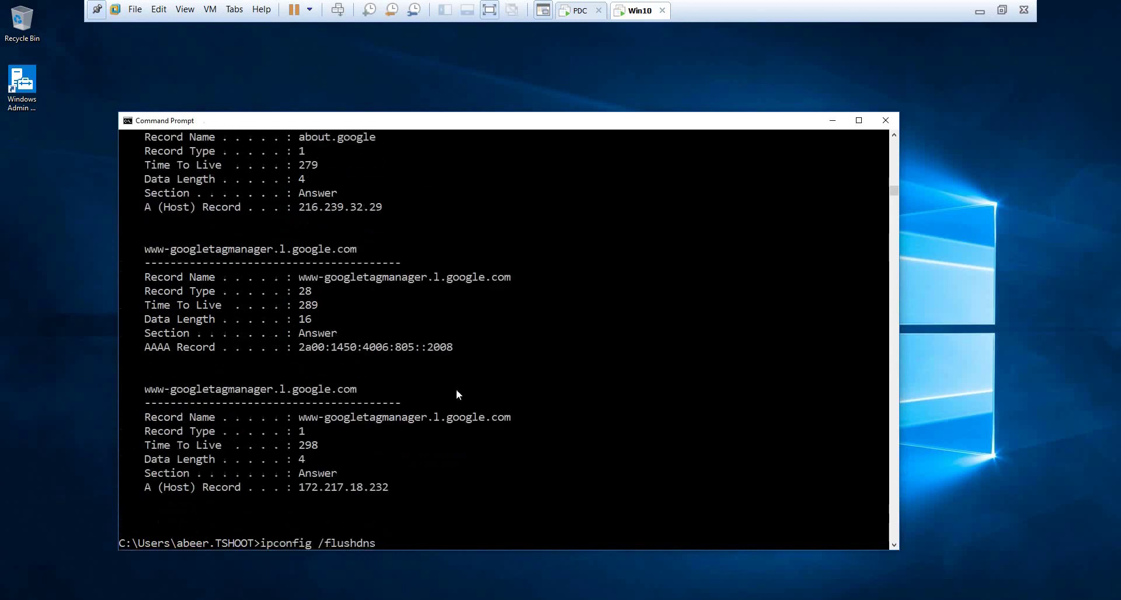
key(Return)
key(Up)
key(Up)
key(Return)
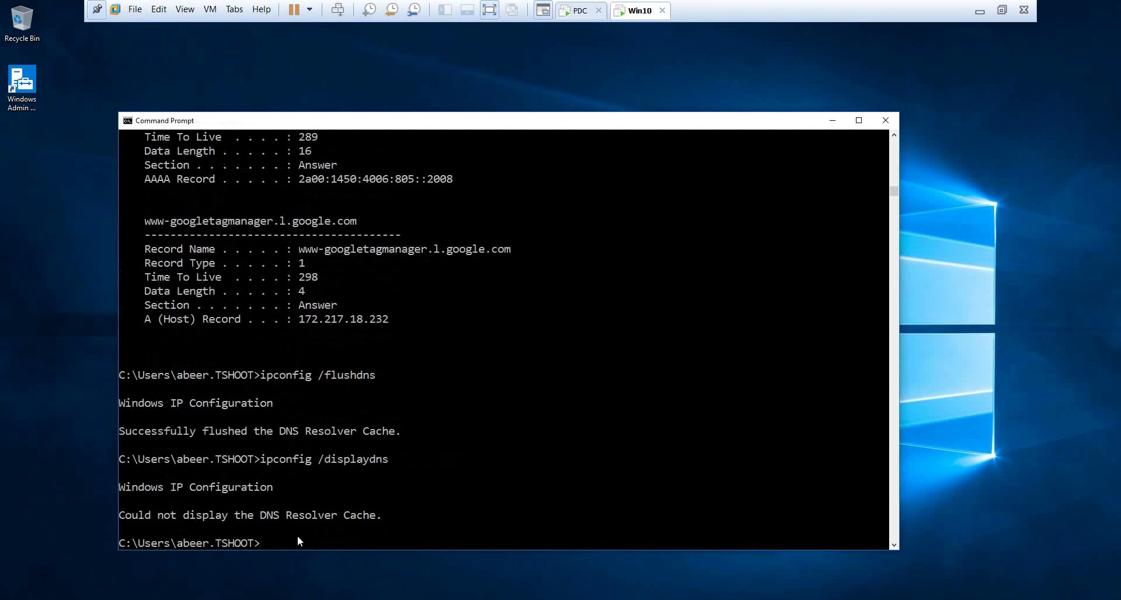
text(ping www.google.com)
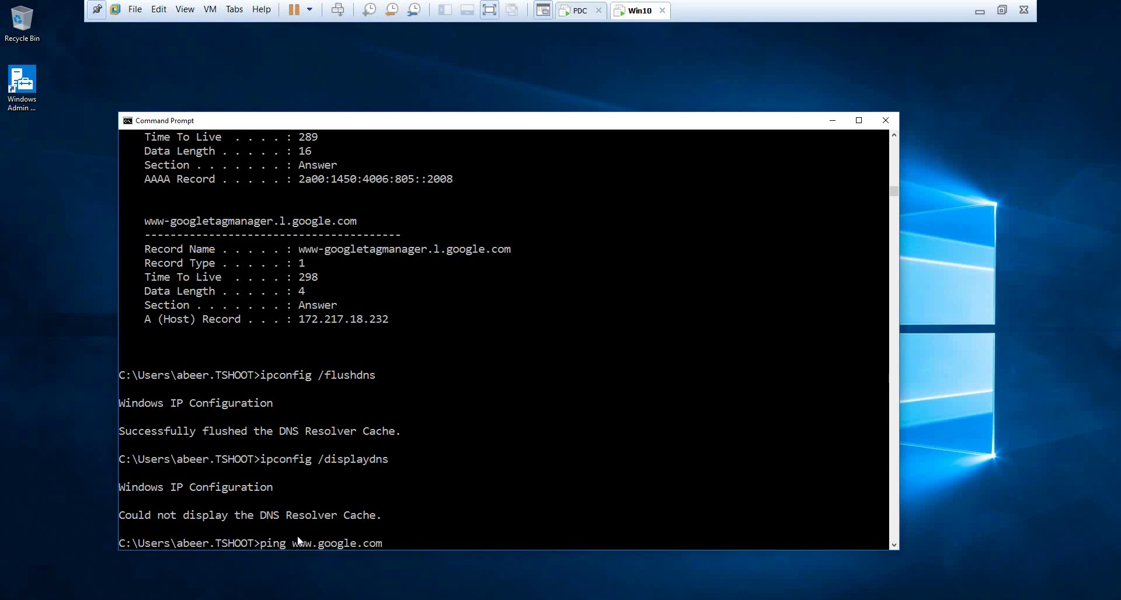
key(Return)
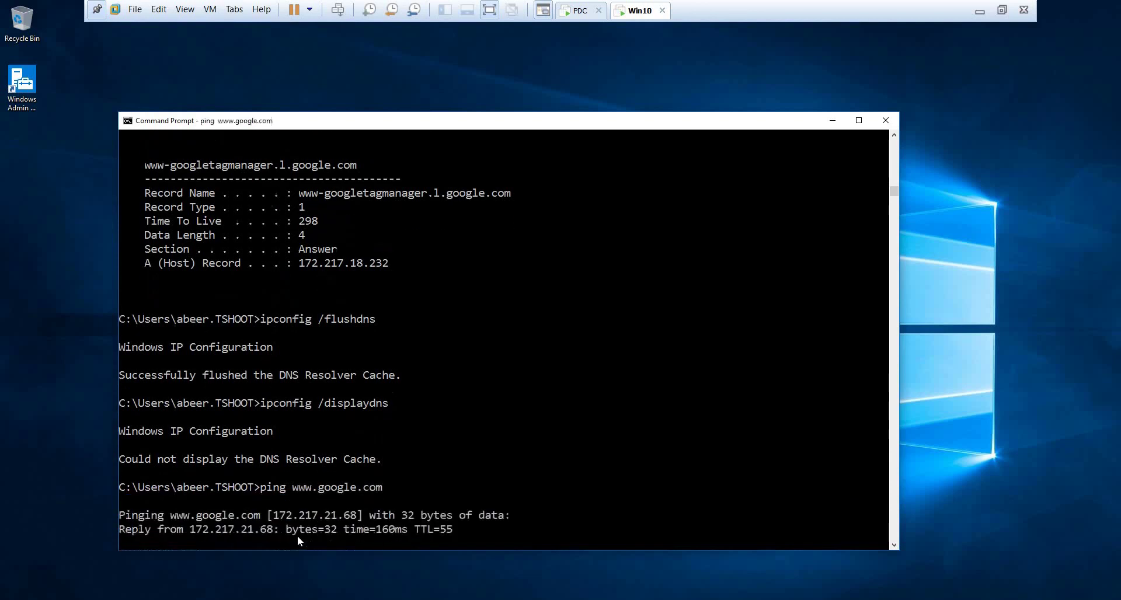
key(ctrl+c)
key(Up)
key(Up)
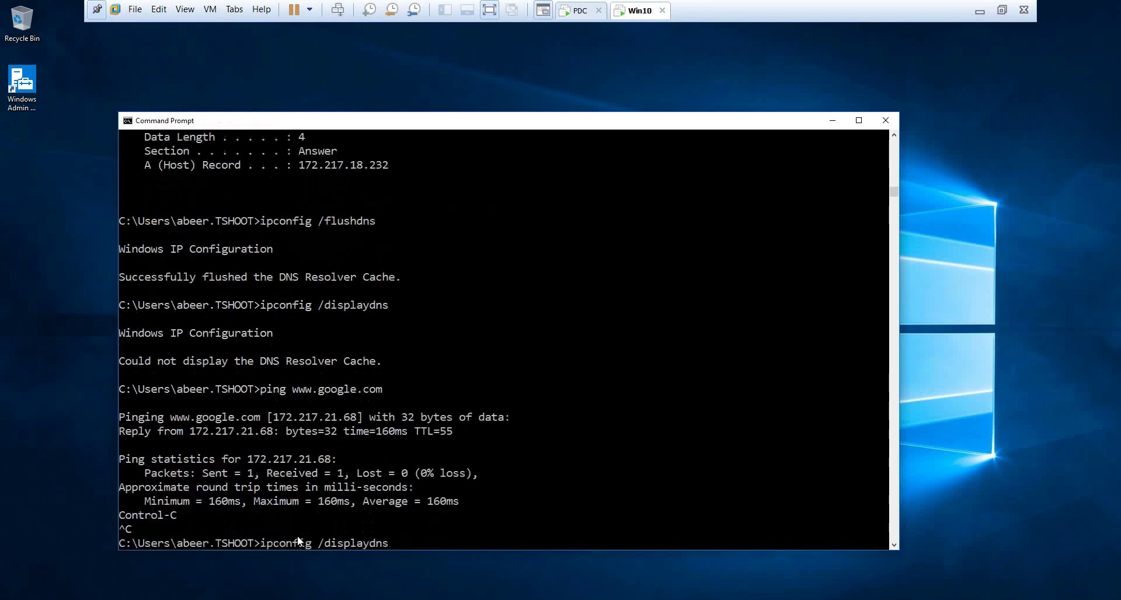
key(Return)
scroll(353, 370, up, 16)
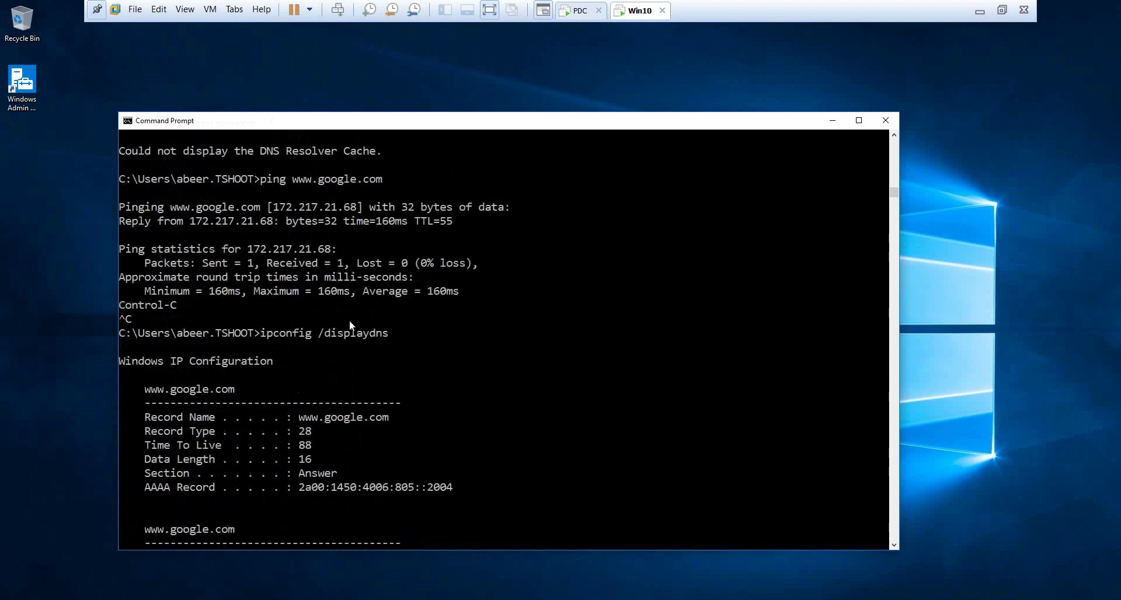
drag(252, 337, 380, 339)
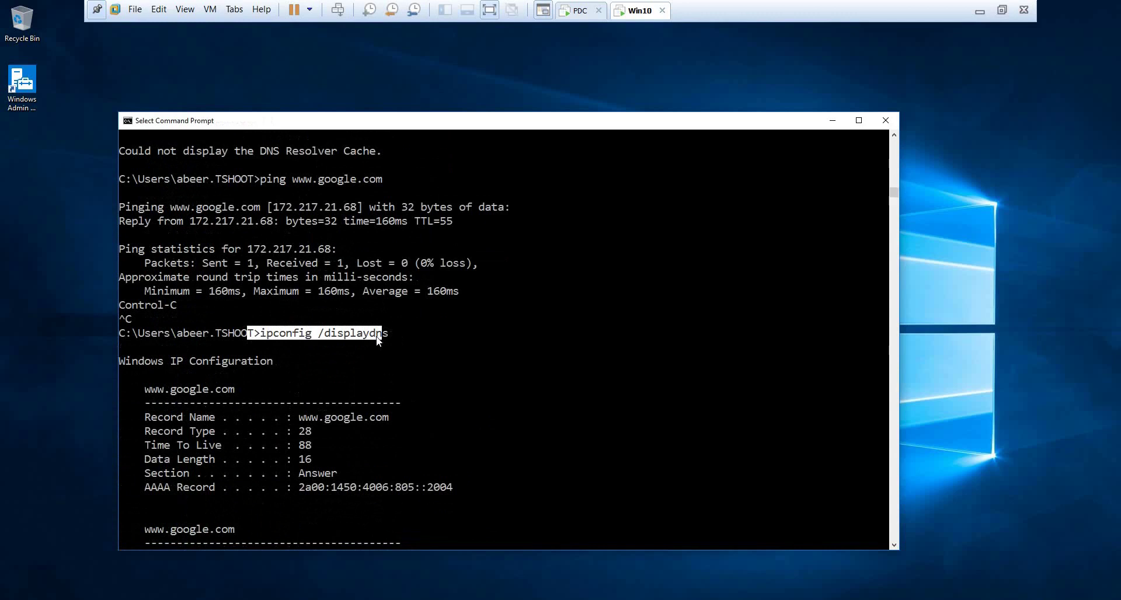
scroll(377, 340, down, 5)
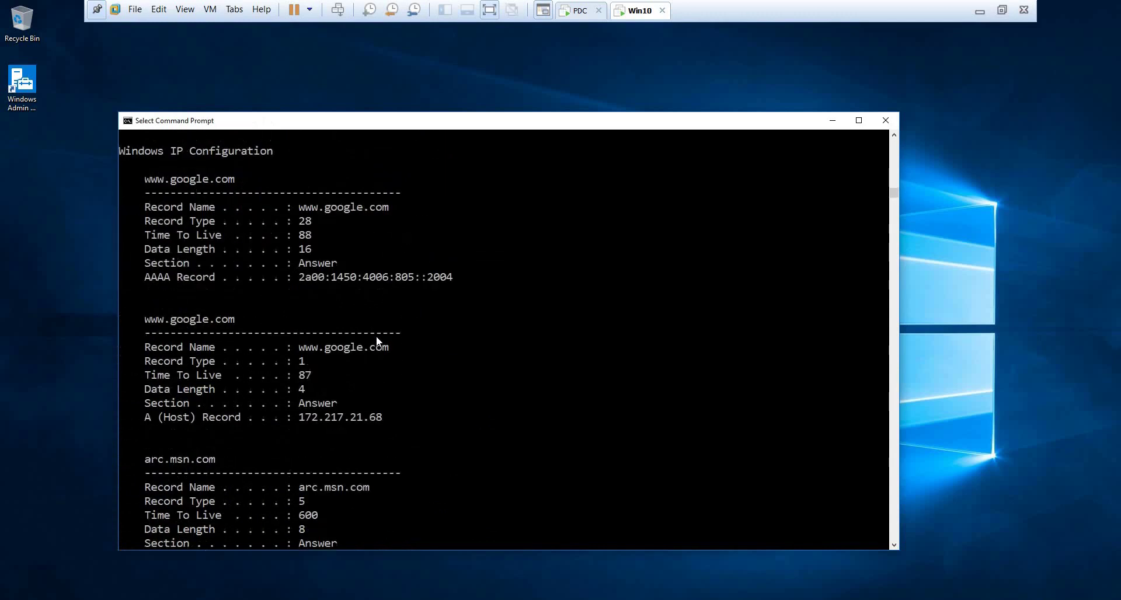
scroll(377, 335, down, 15)
scroll(373, 336, up, 1)
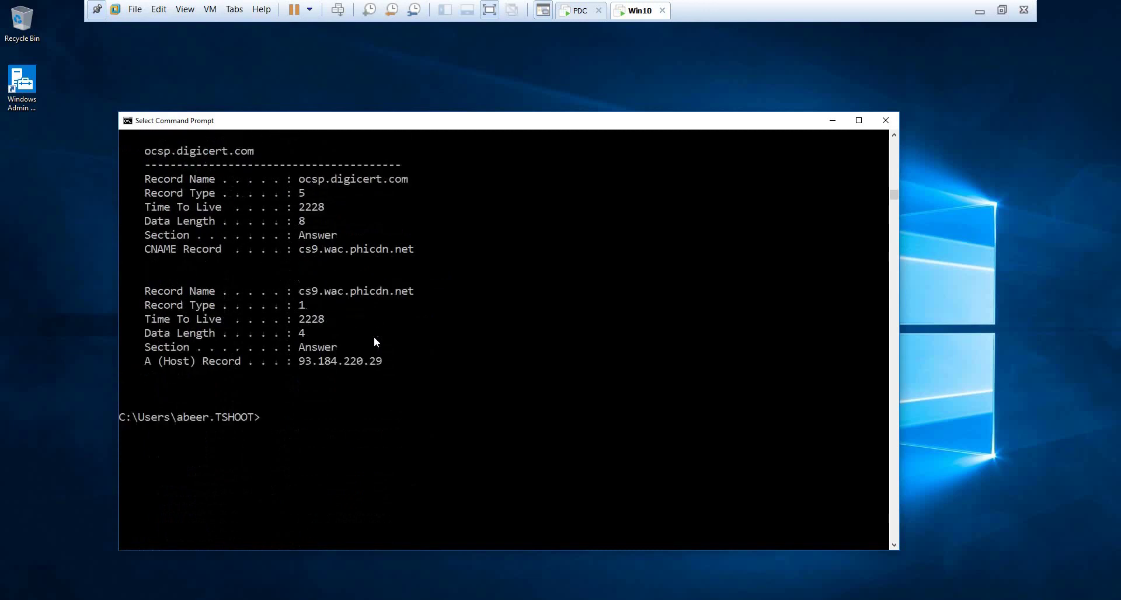
scroll(374, 338, up, 5)
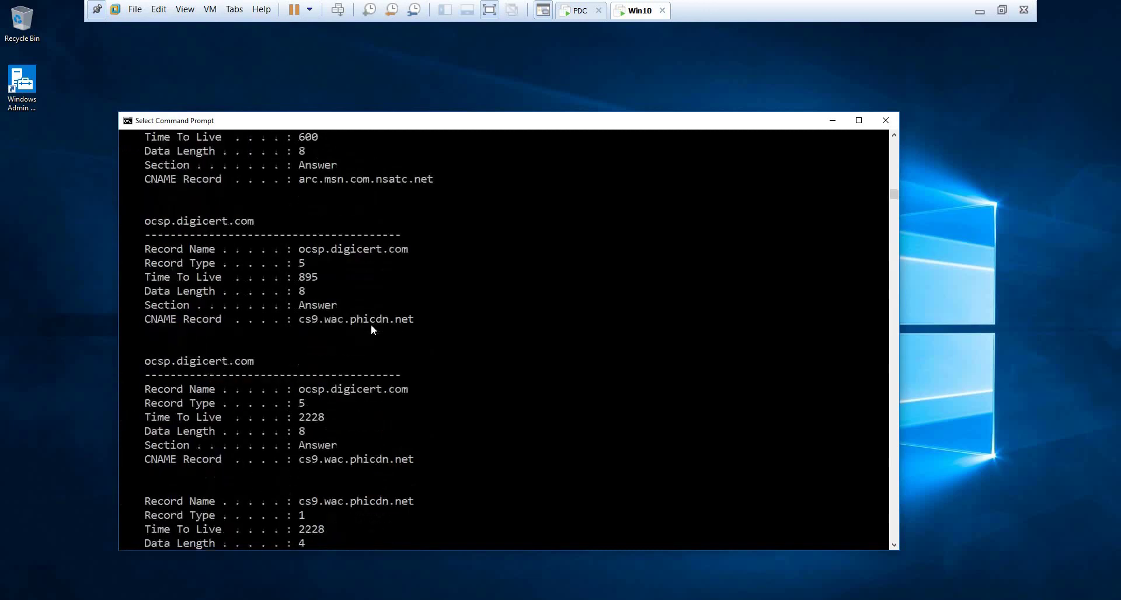
scroll(372, 327, up, 6)
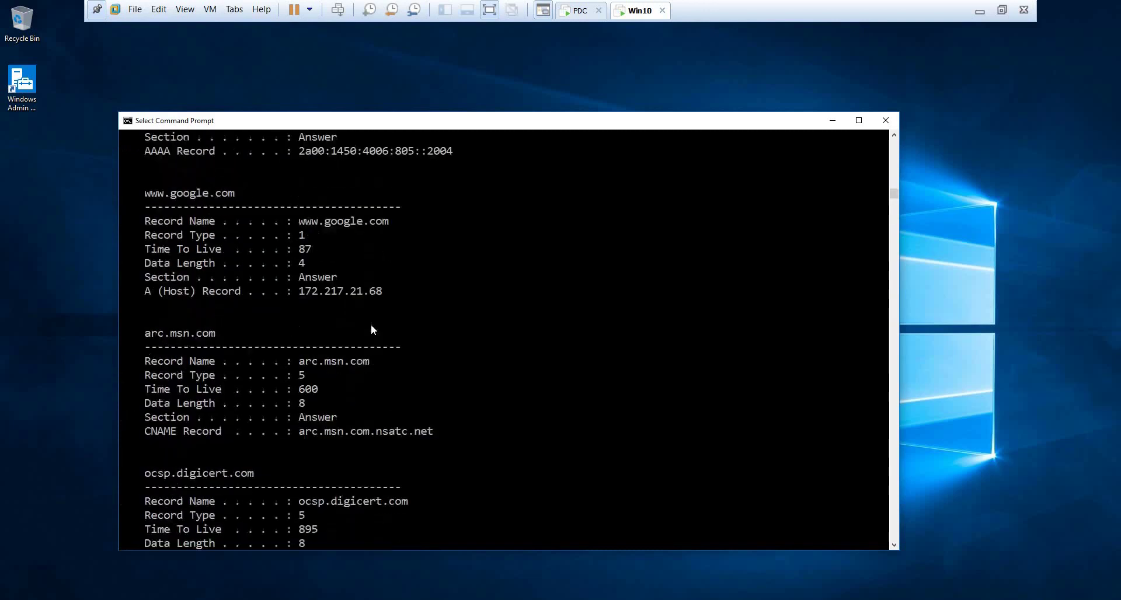
drag(294, 232, 336, 223)
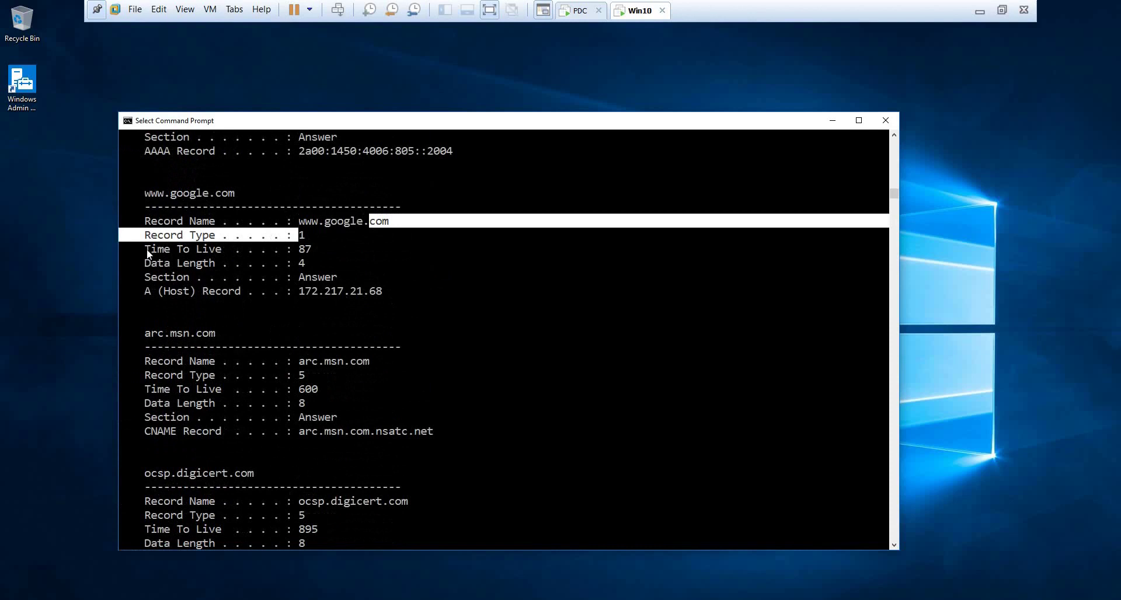
drag(146, 250, 321, 255)
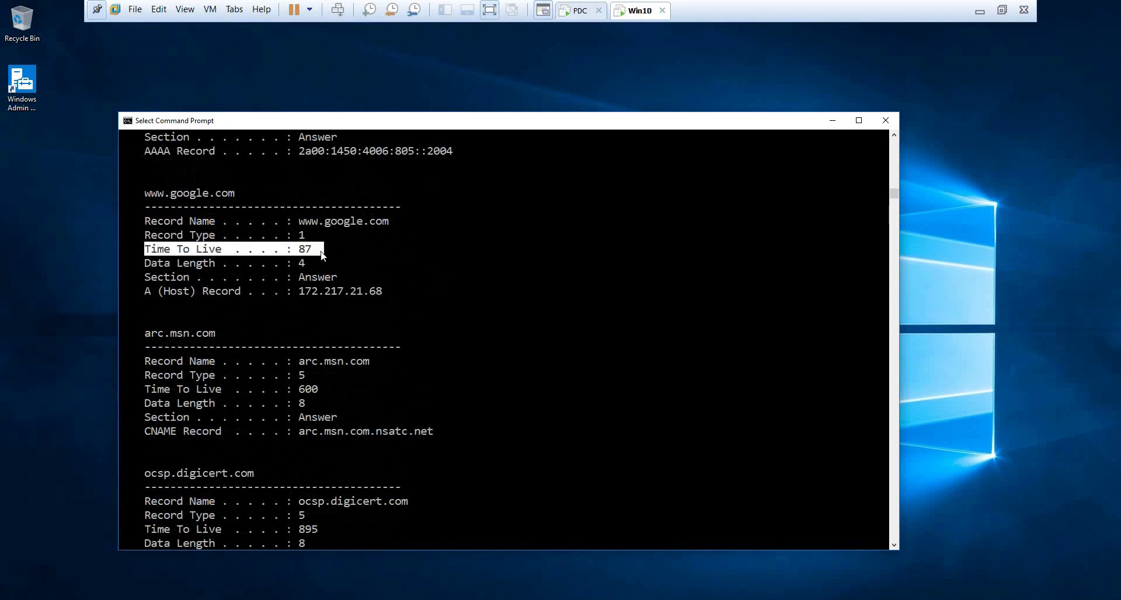
key(Escape)
key(Up)
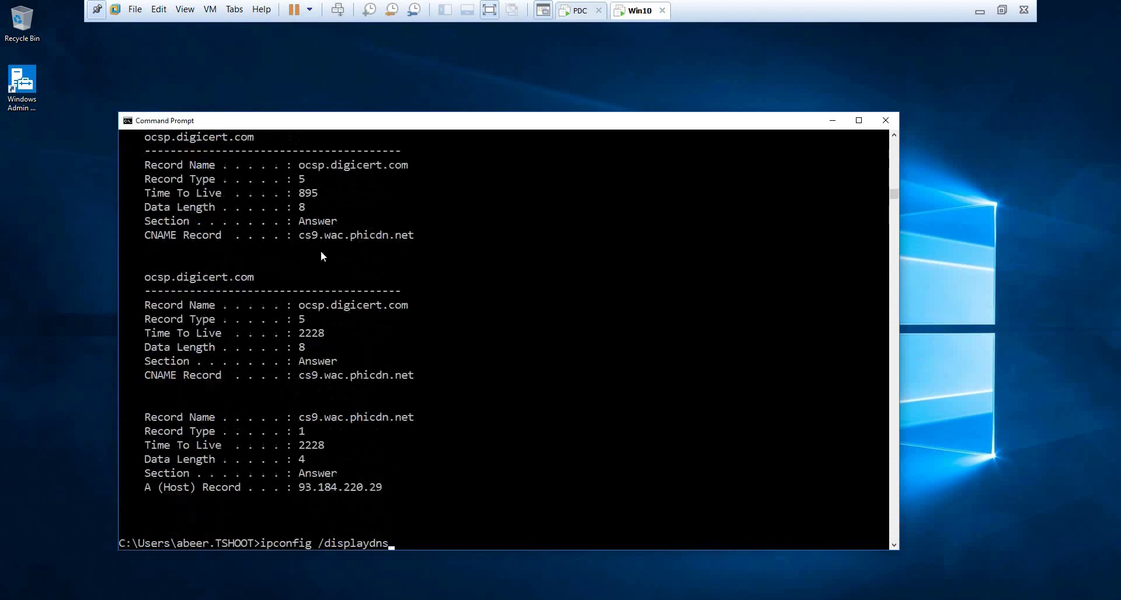
key(Return)
scroll(320, 251, up, 9)
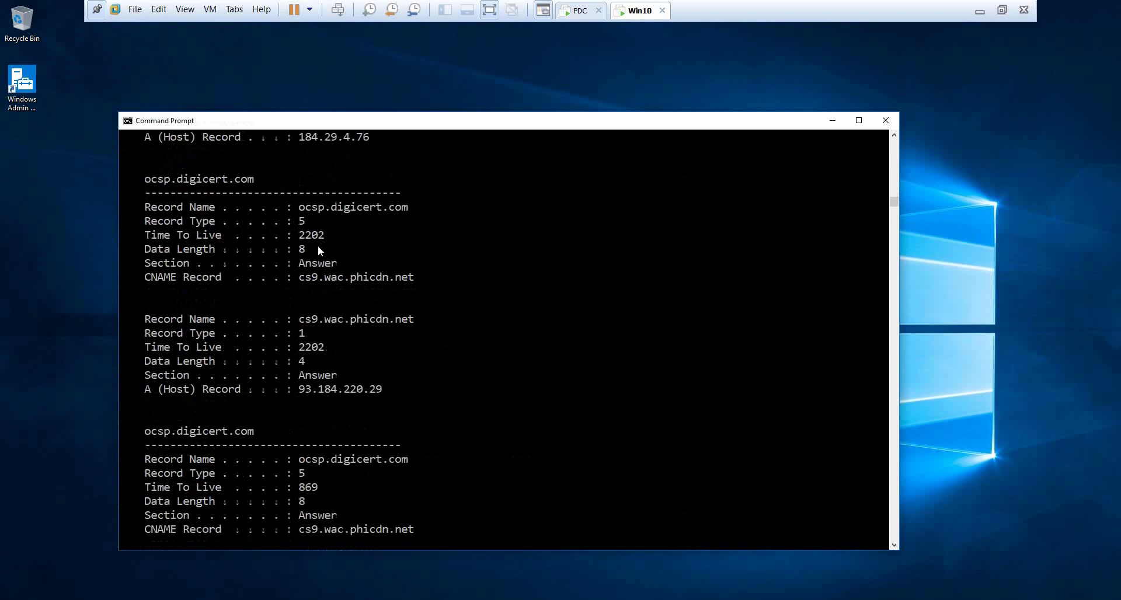
scroll(317, 245, up, 9)
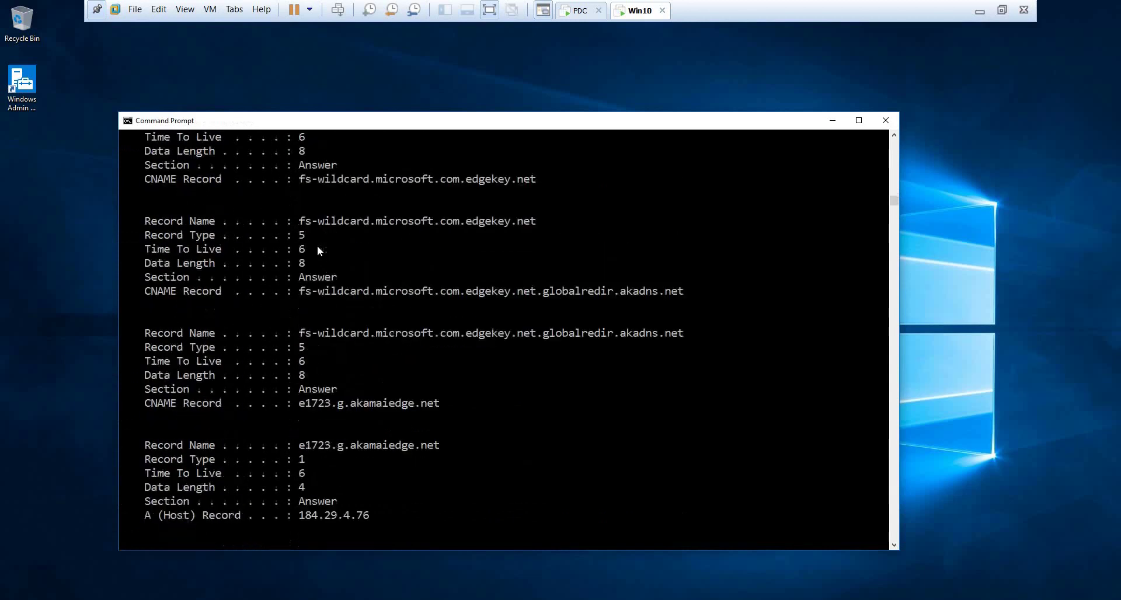
scroll(318, 249, up, 8)
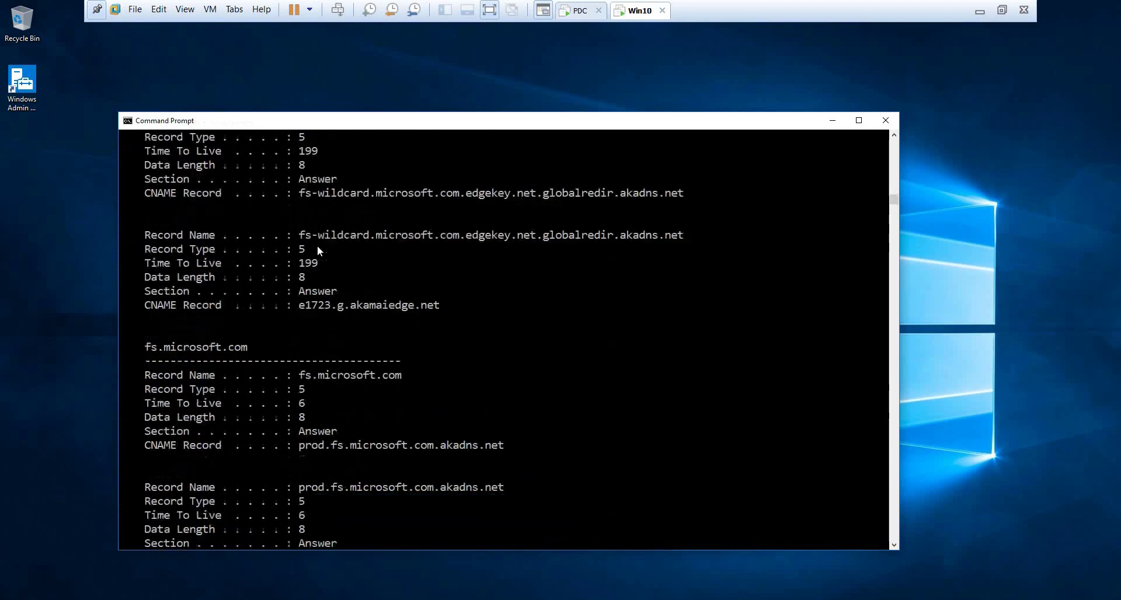
scroll(317, 245, up, 8)
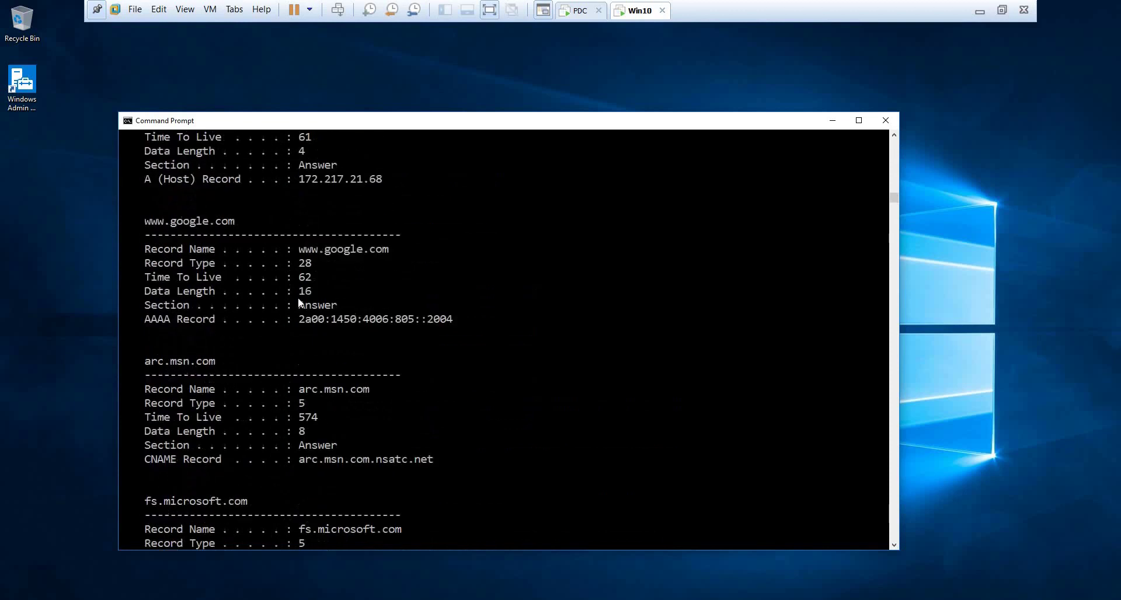
drag(293, 273, 315, 281)
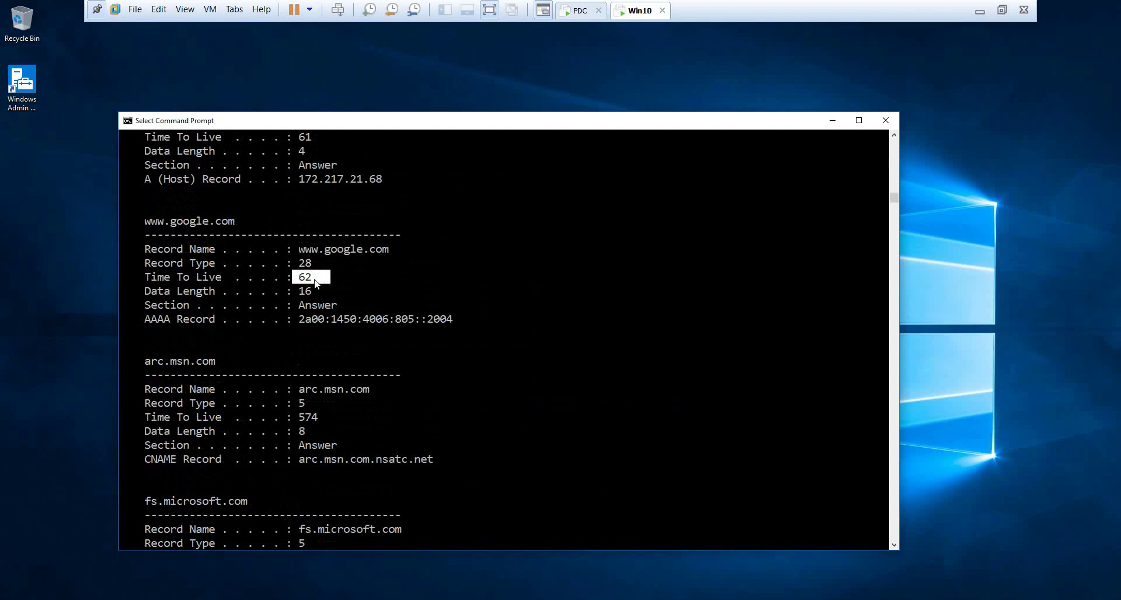
Minimize the VM to show the Paint diagram, then mark the TTL row and the AAAA record block.
click(980, 11)
click(319, 282)
drag(248, 279, 126, 280)
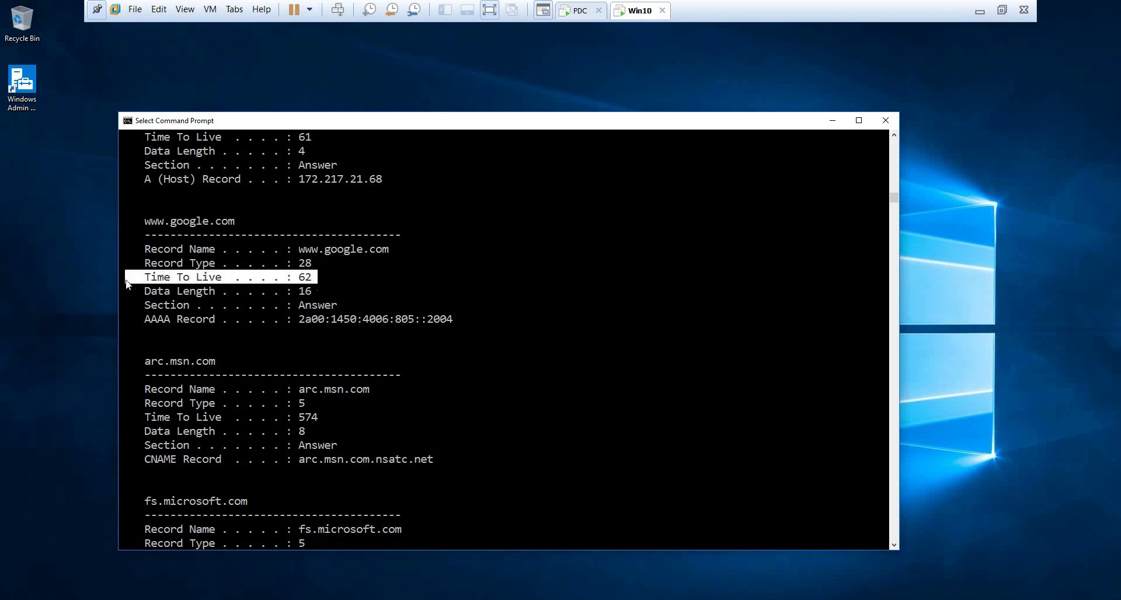
drag(143, 224, 489, 342)
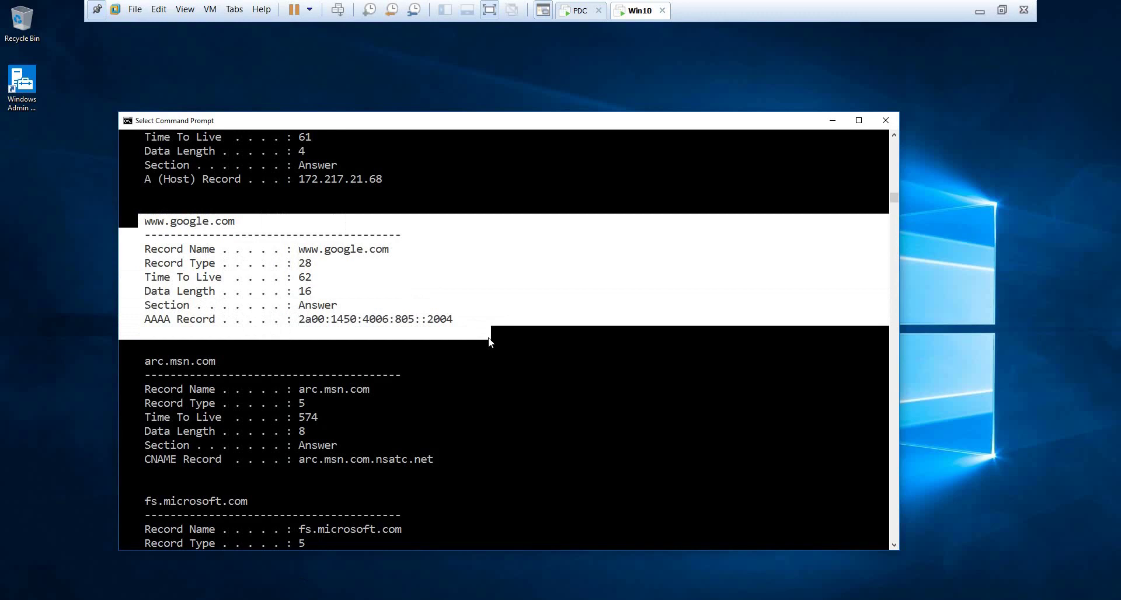
key(Up)
key(Return)
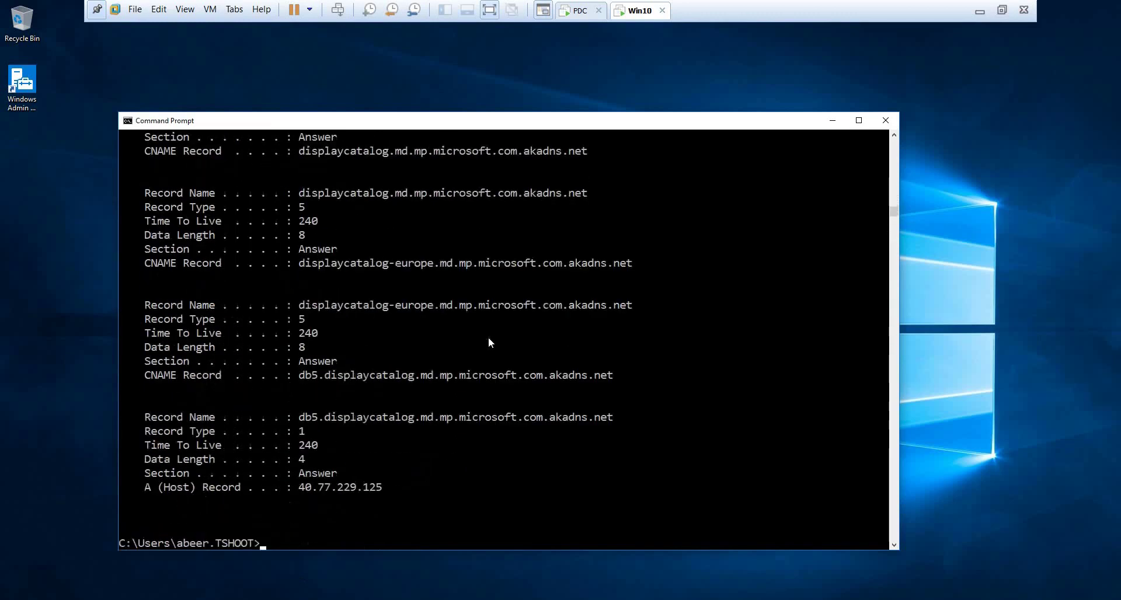
scroll(456, 334, up, 15)
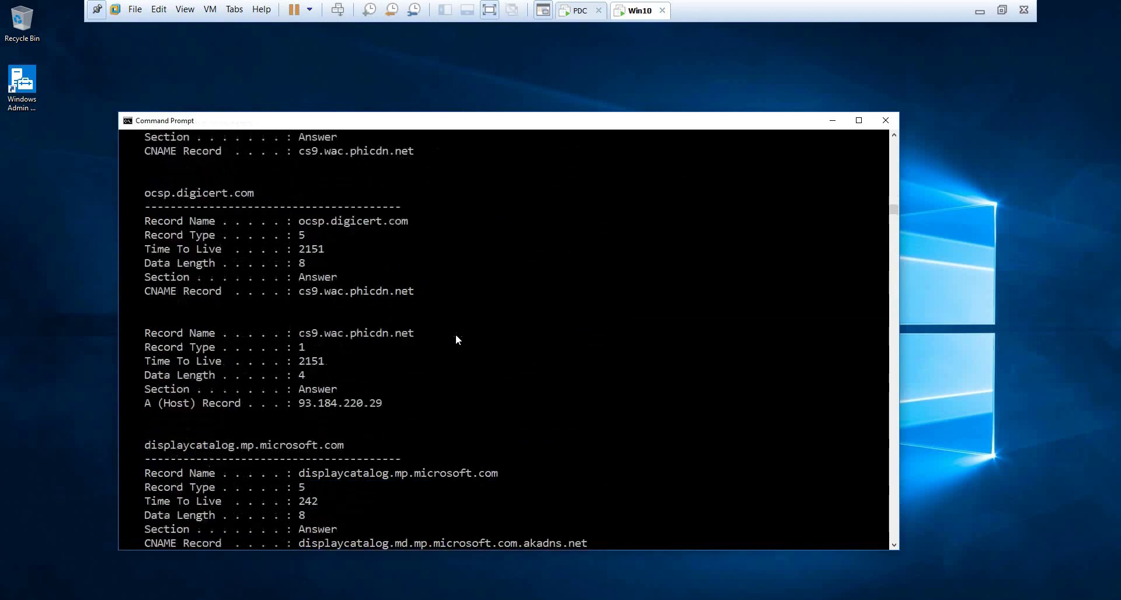
scroll(456, 340, up, 9)
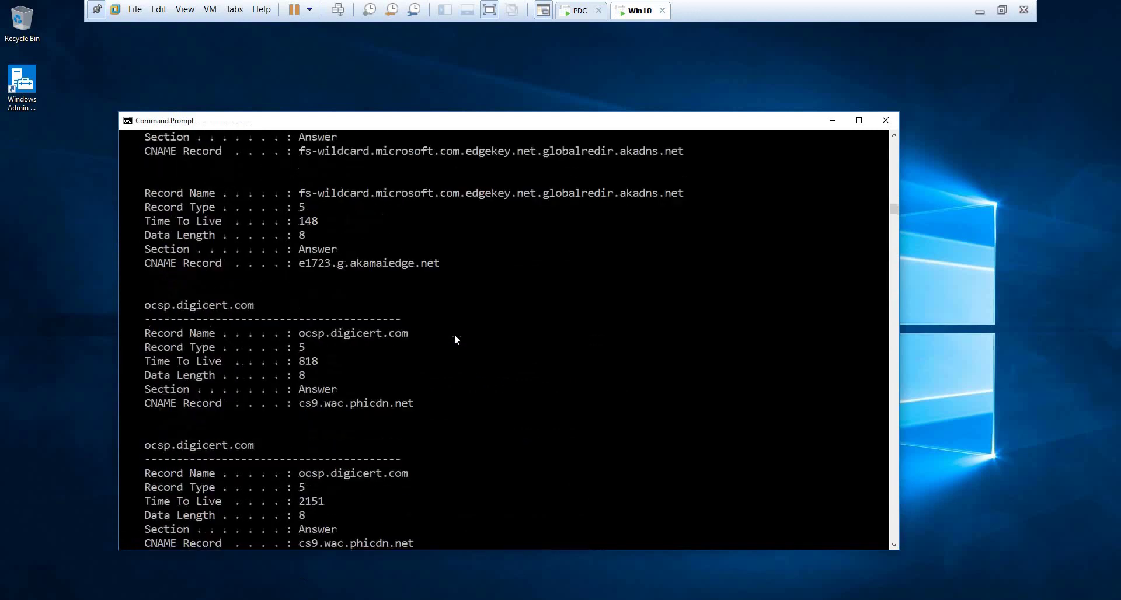
scroll(455, 335, up, 9)
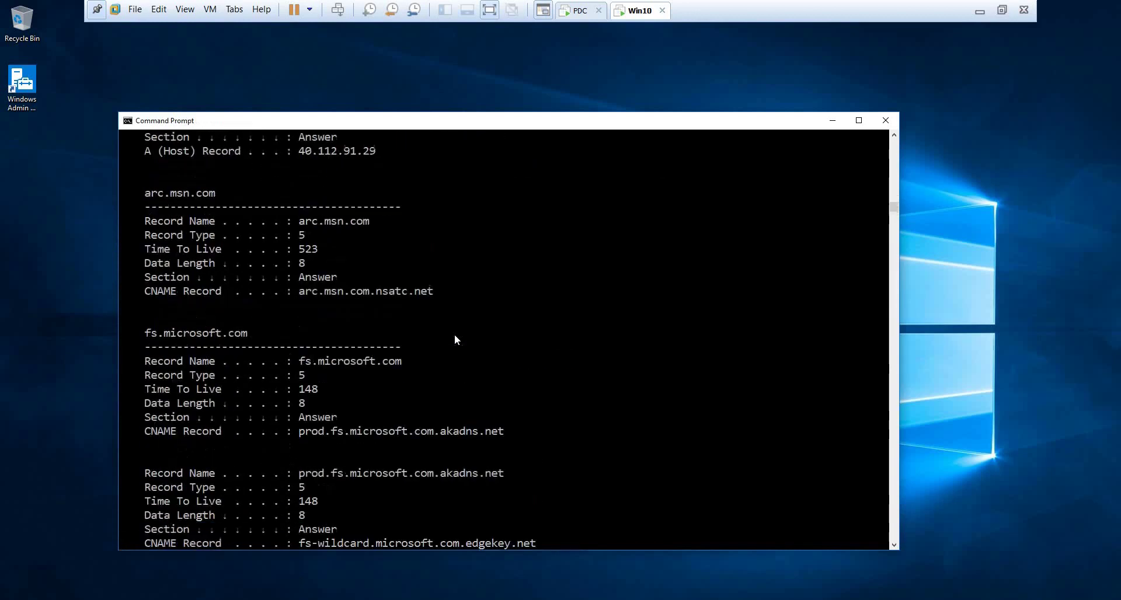
scroll(456, 340, up, 8)
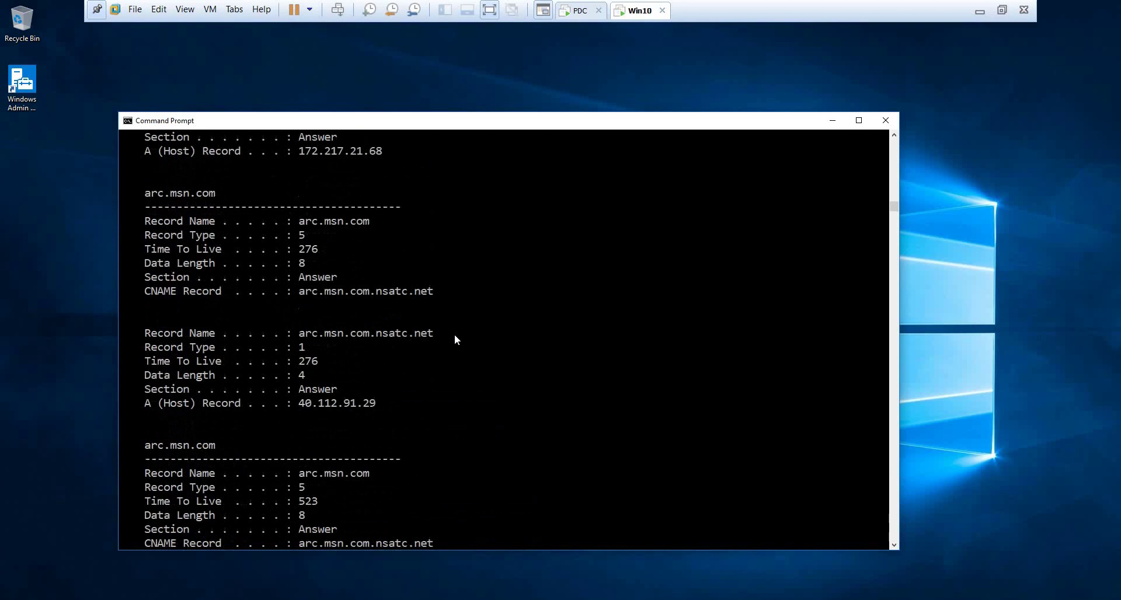
scroll(455, 339, up, 1)
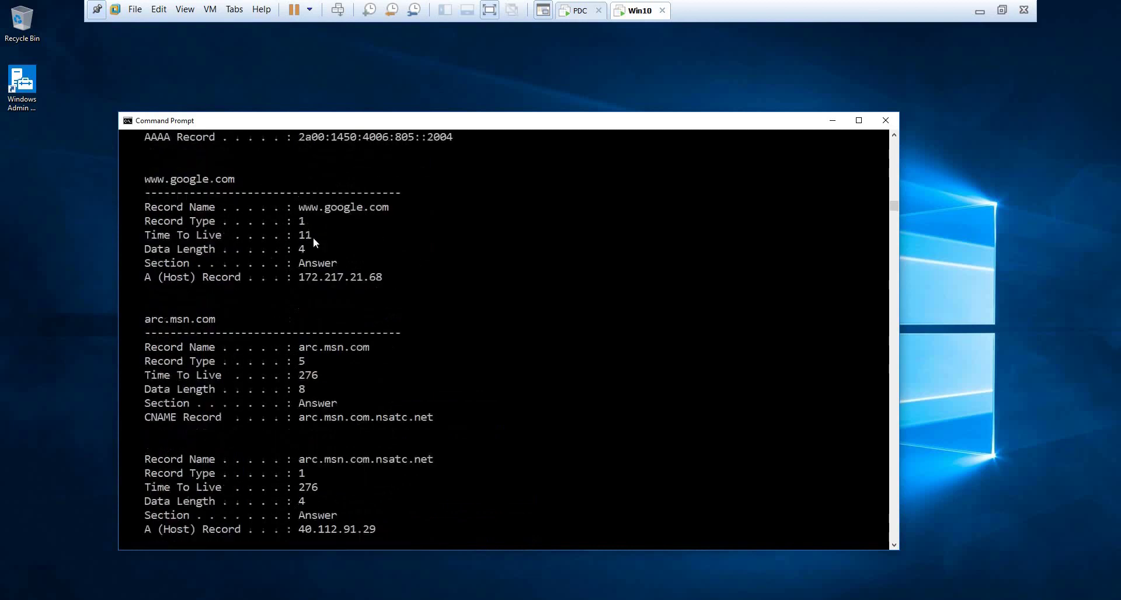
drag(316, 237, 147, 241)
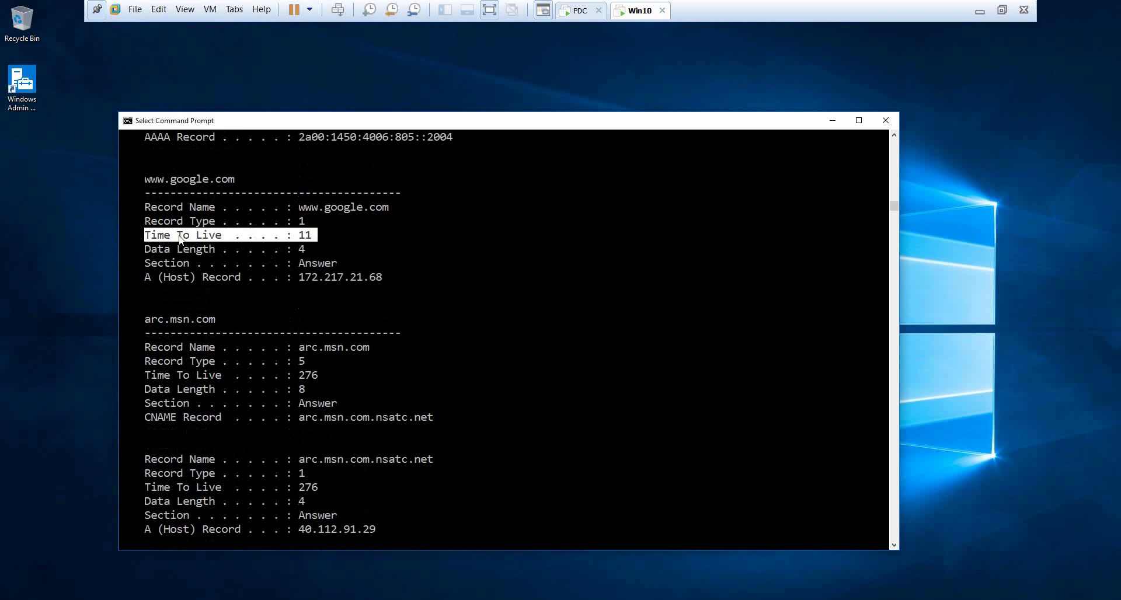
key(Return)
key(Return)
key(Return)
key(Return)
key(Return)
List the Win10 client's DNS cache again and scroll through the entries.
key(Up)
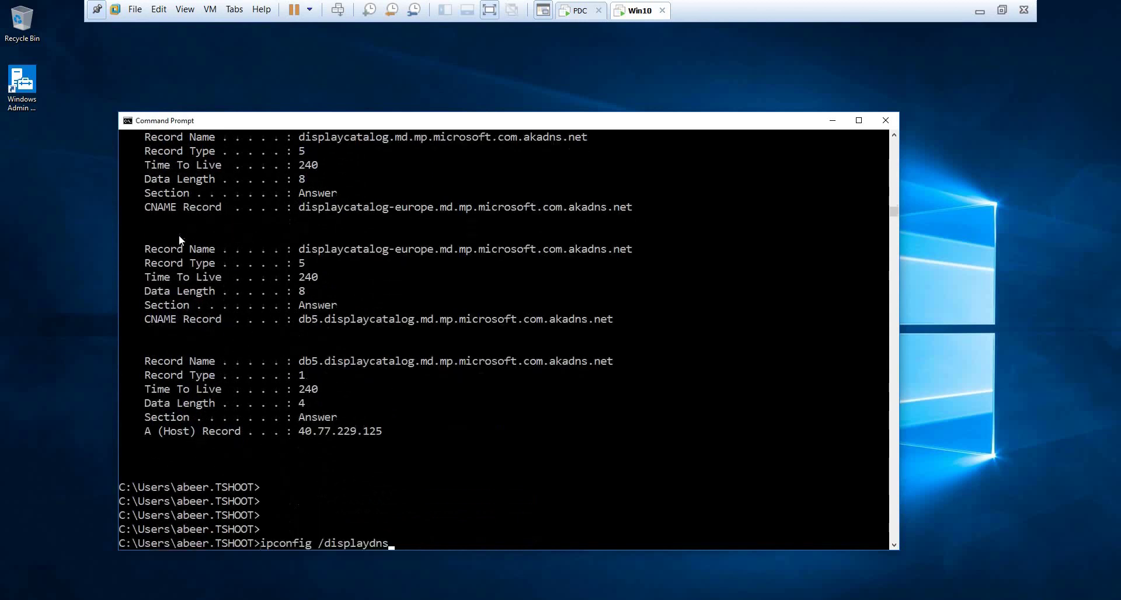
key(Return)
scroll(201, 241, up, 13)
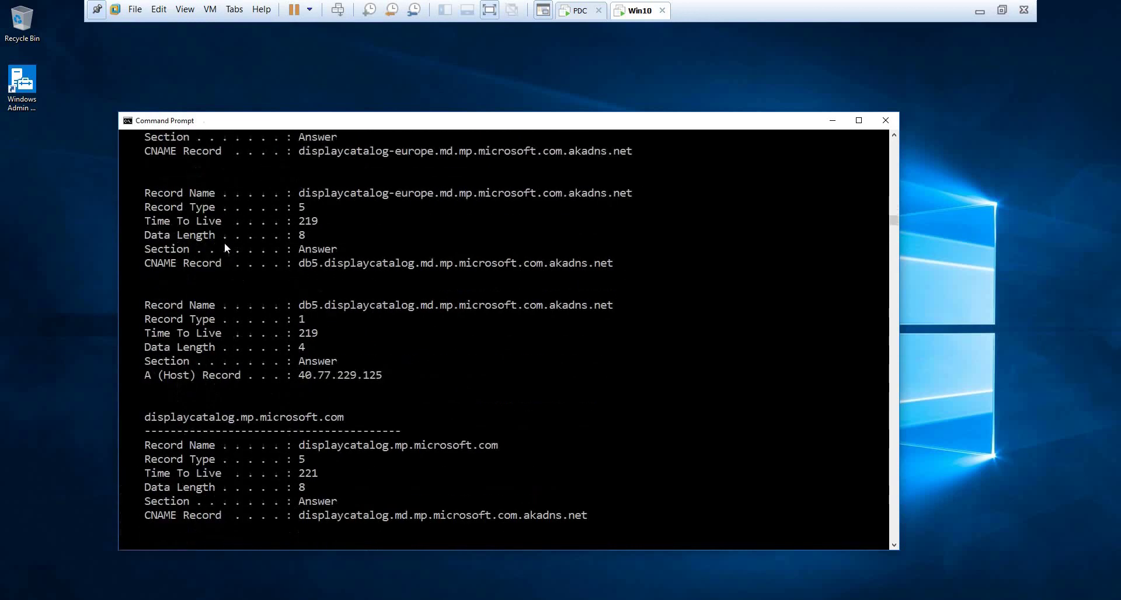
scroll(225, 243, up, 4)
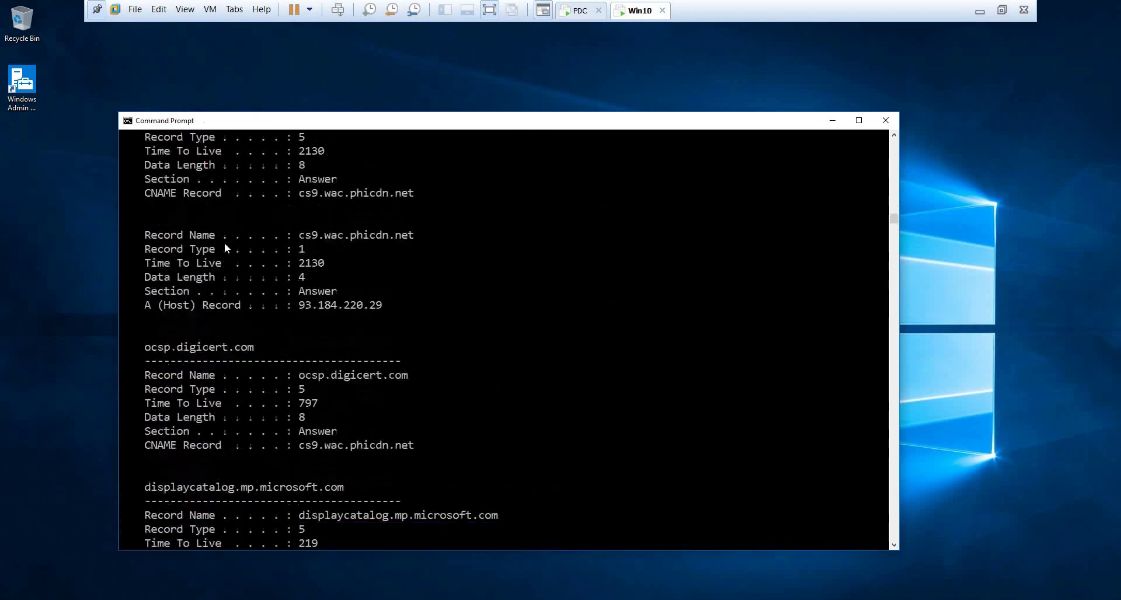
scroll(224, 243, up, 3)
scroll(225, 243, up, 6)
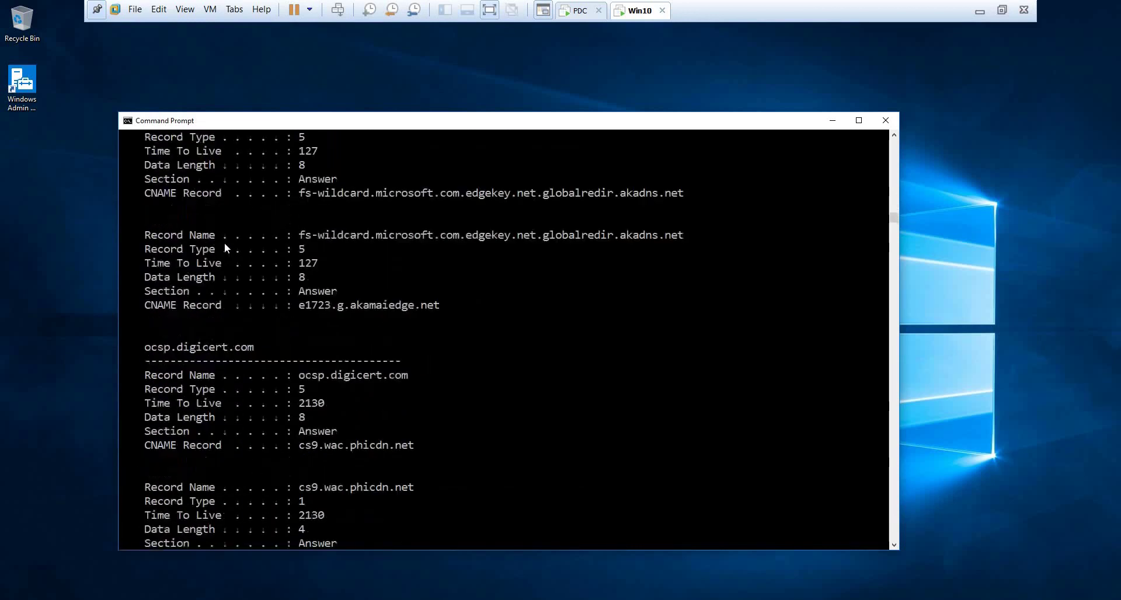
scroll(225, 243, up, 11)
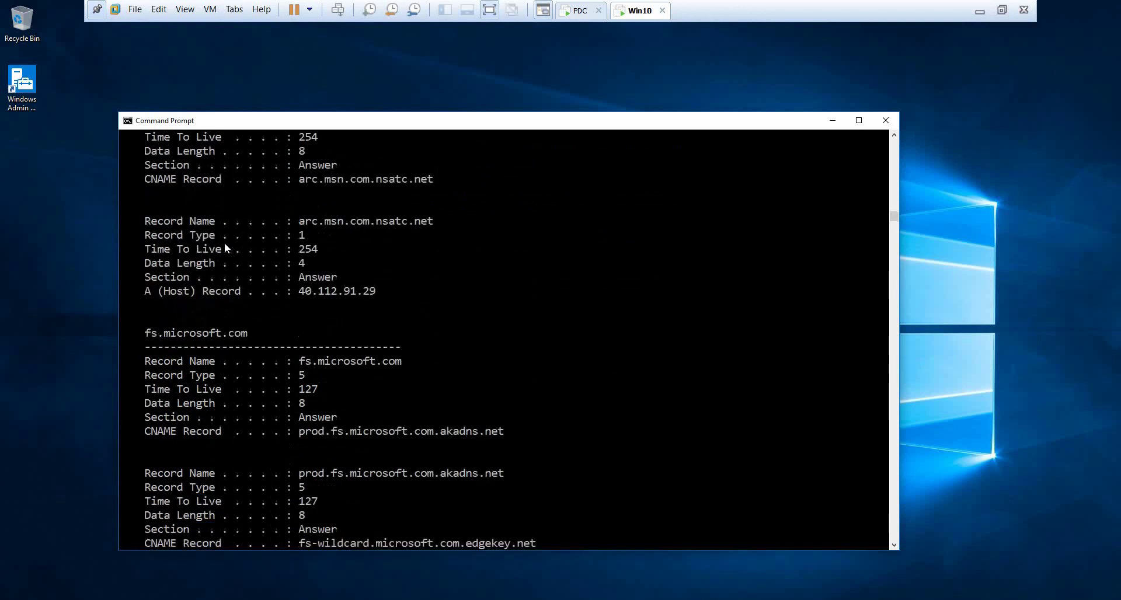
scroll(224, 243, up, 7)
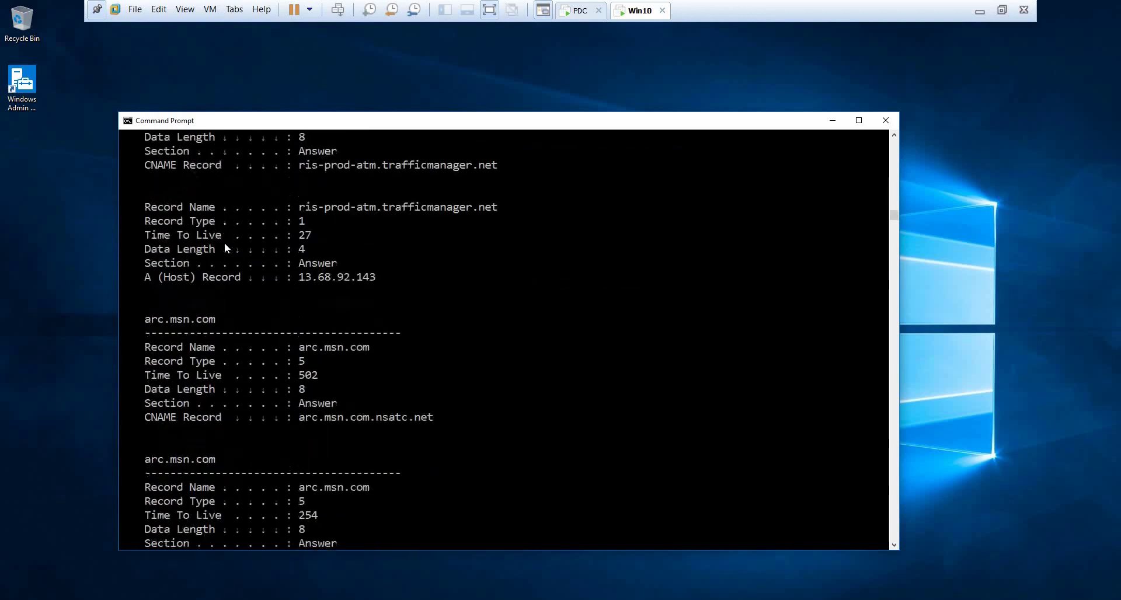
scroll(225, 243, up, 11)
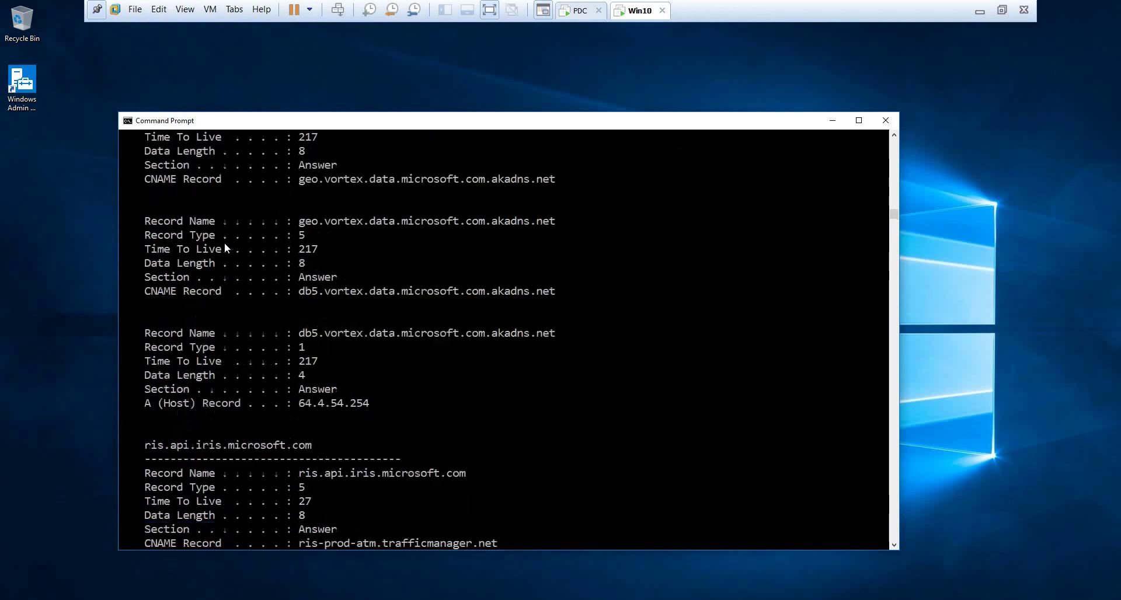
scroll(225, 243, up, 5)
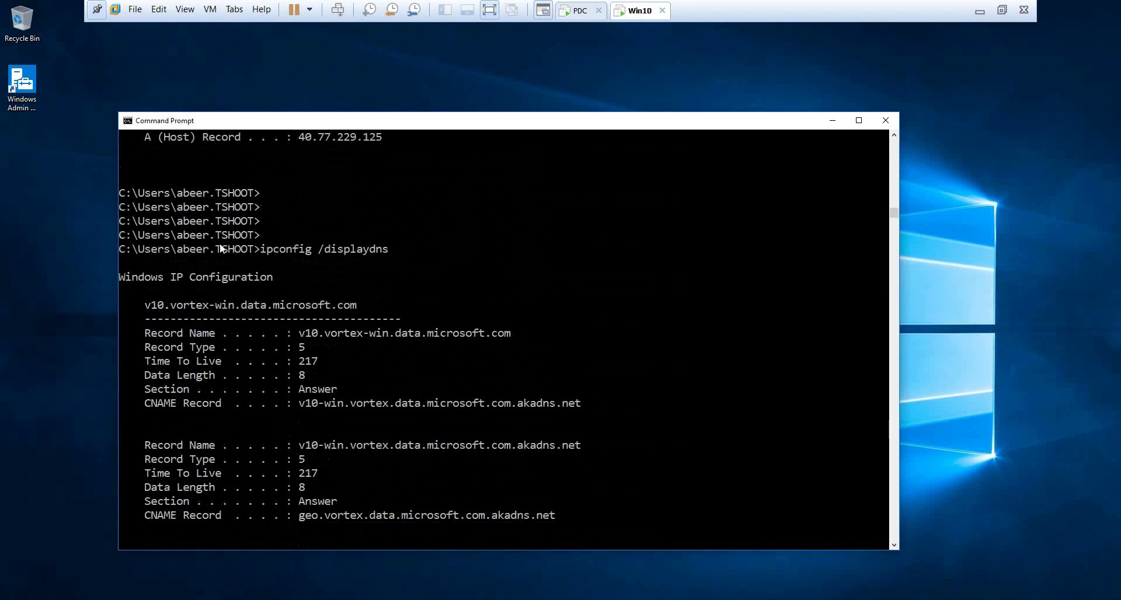
scroll(221, 248, down, 20)
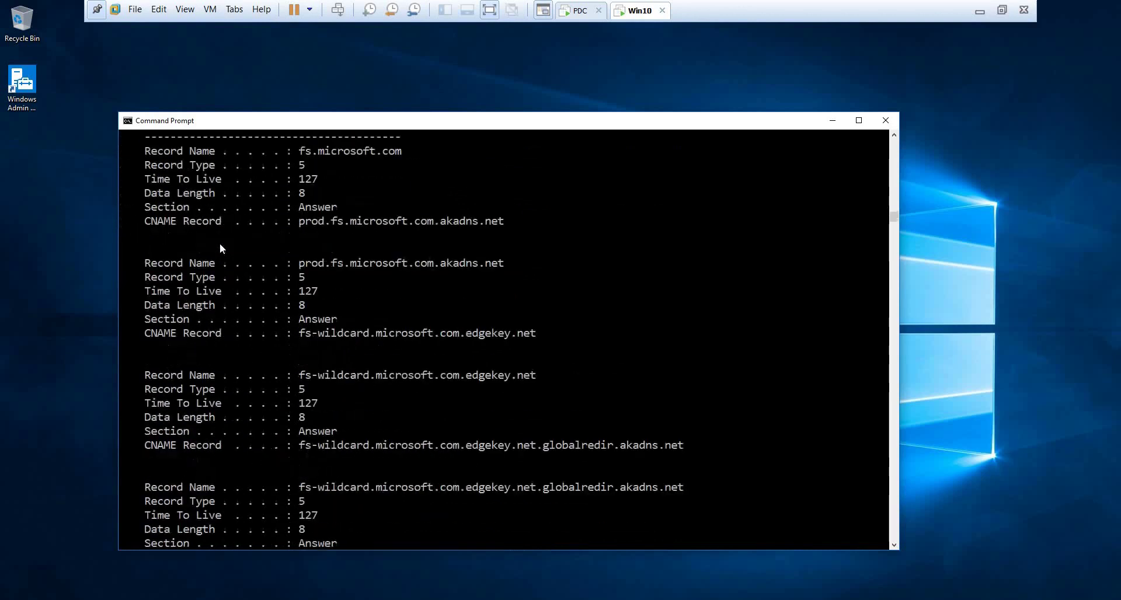
scroll(220, 245, down, 15)
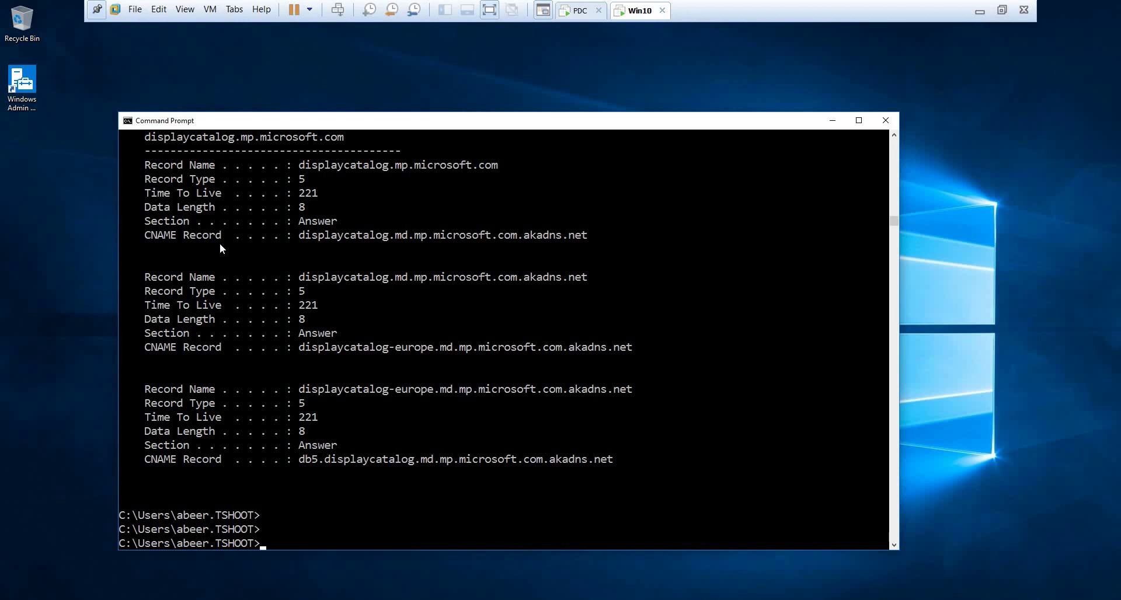
Flush the client's DNS resolver cache with ipconfig /flushdns.
key(Return)
key(Return)
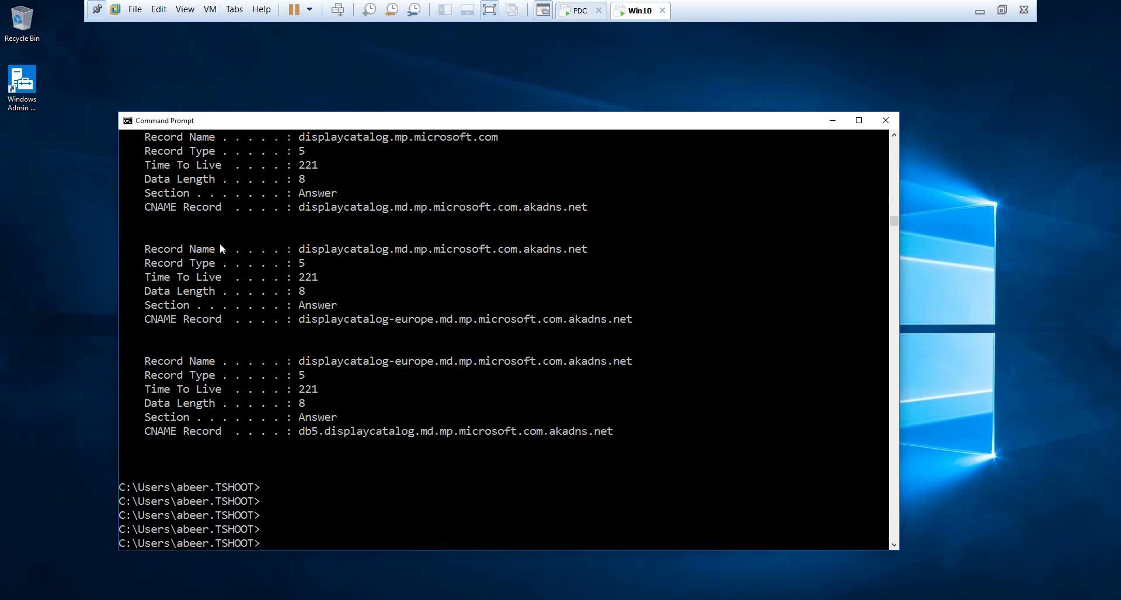
text(ipconfig /flushdns)
key(Return)
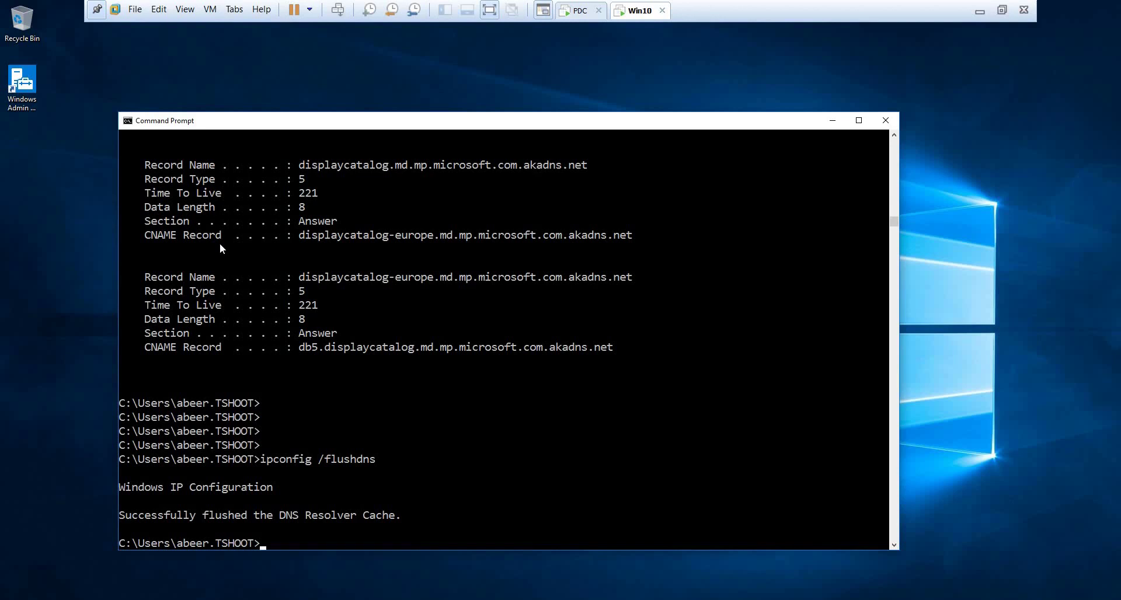
Switch to the PDC VM and show the cached google records in DNS Manager.
click(578, 10)
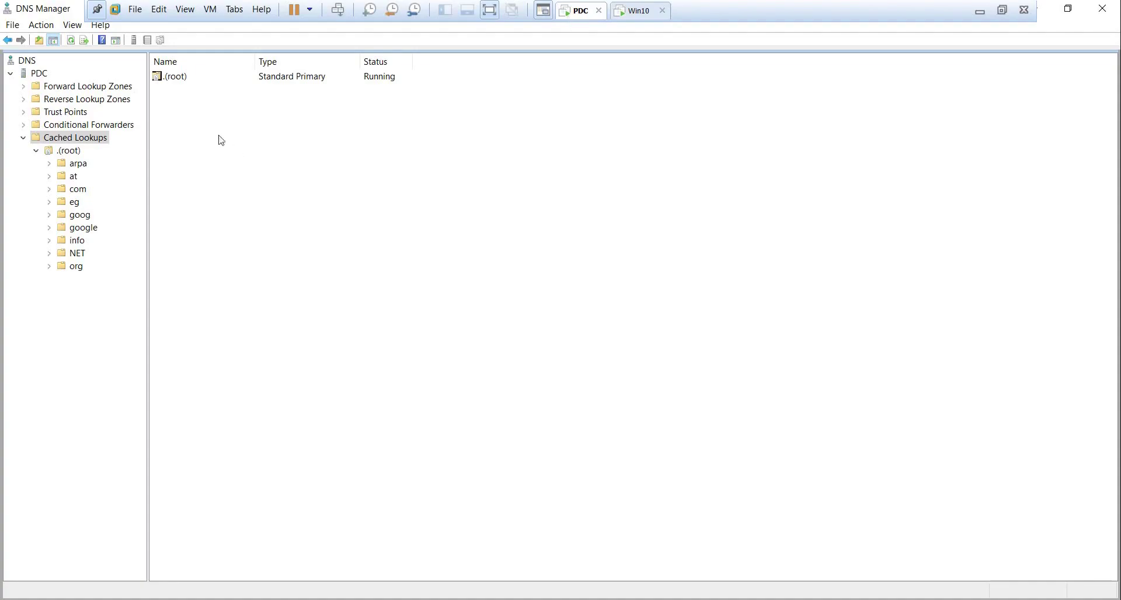
click(72, 25)
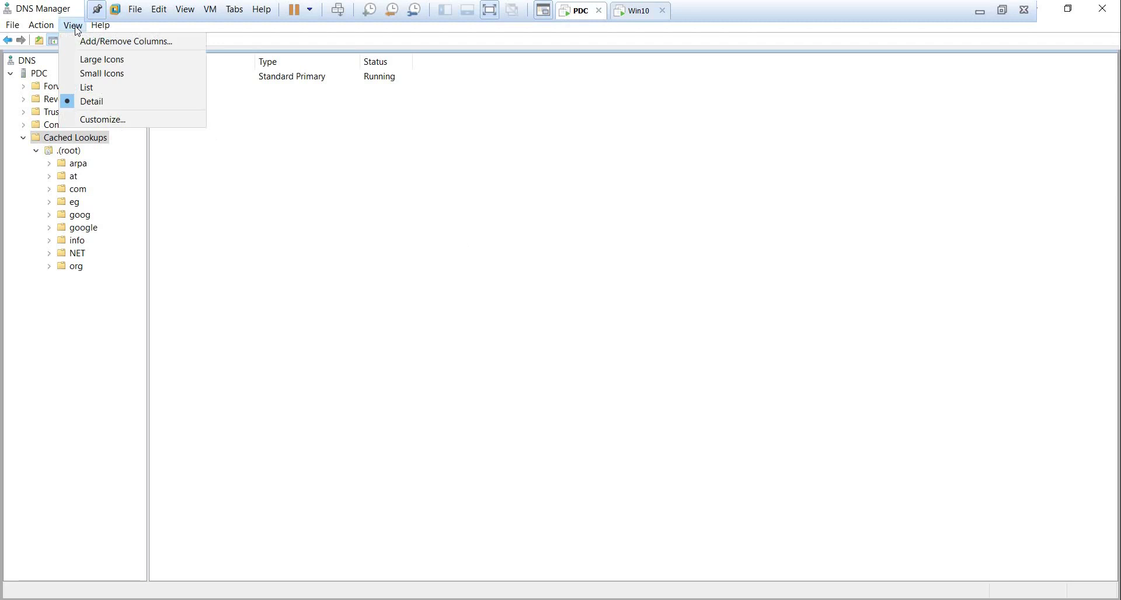
click(296, 180)
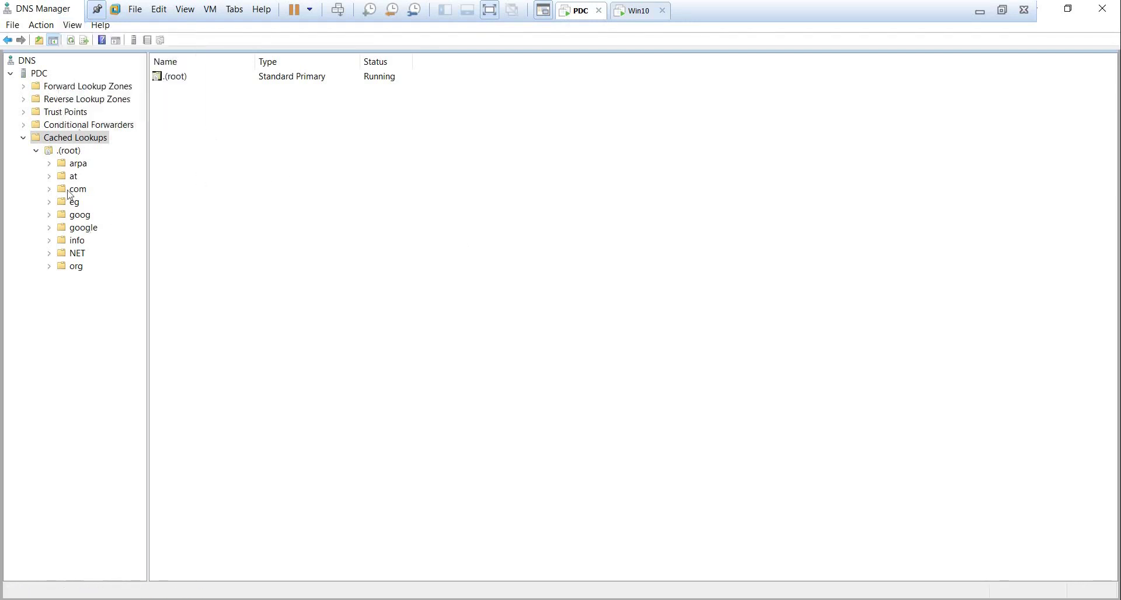
click(41, 74)
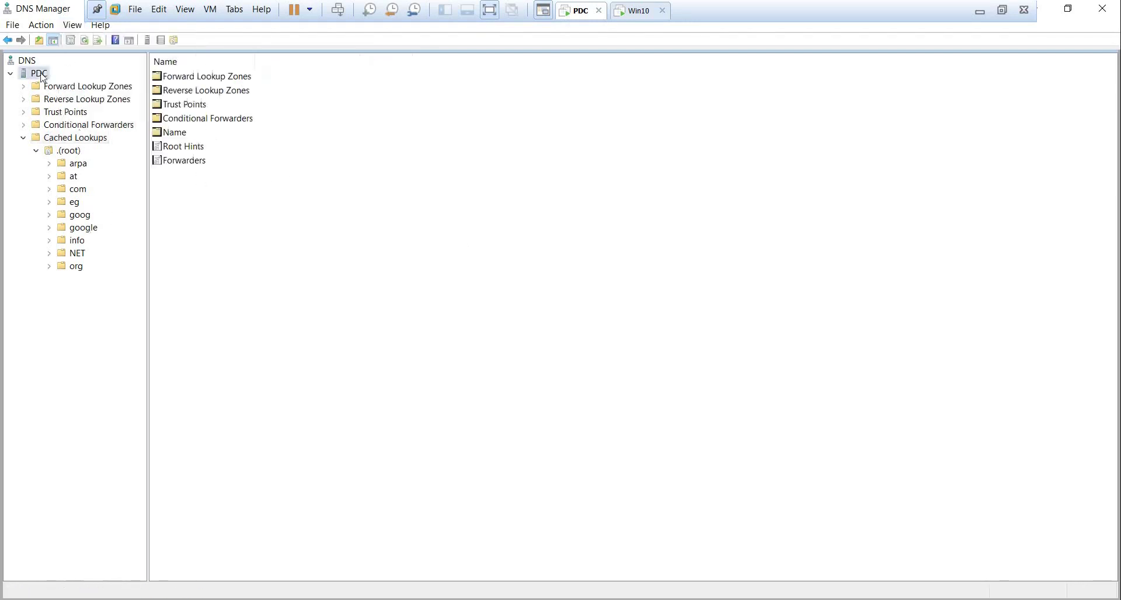
click(72, 25)
click(316, 292)
click(80, 215)
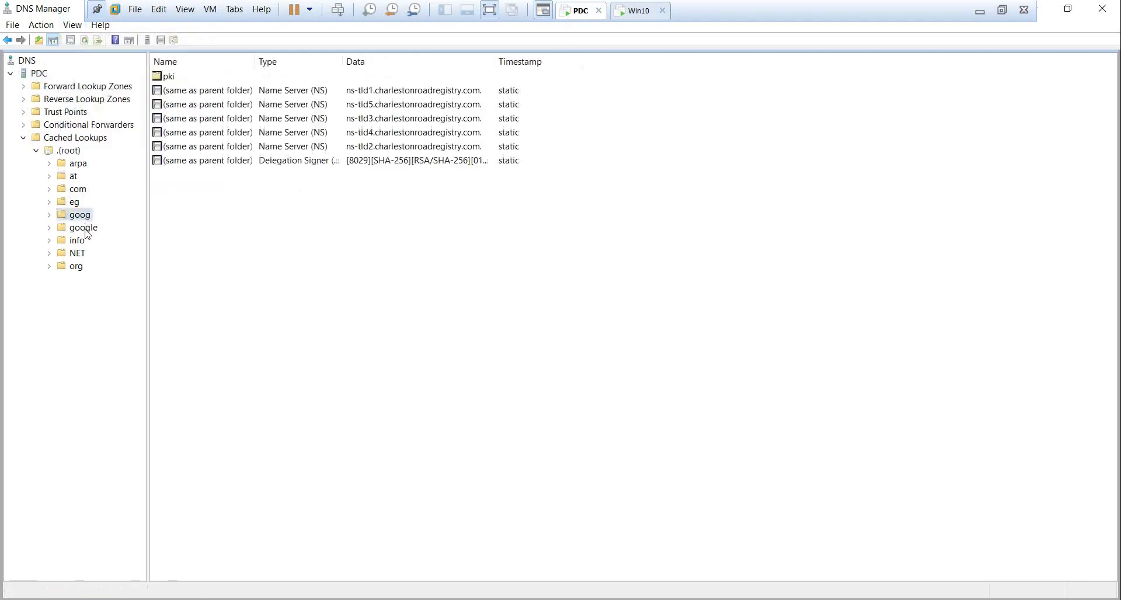
Delete google's cached Delegation Signer record.
right_click(246, 147)
right_click(284, 122)
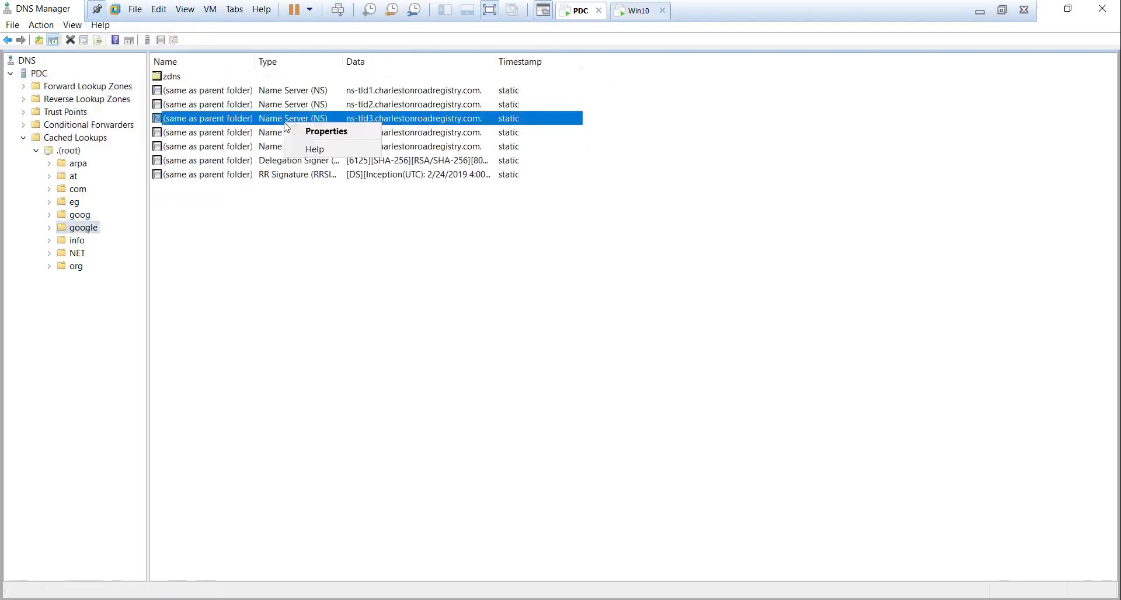
right_click(293, 105)
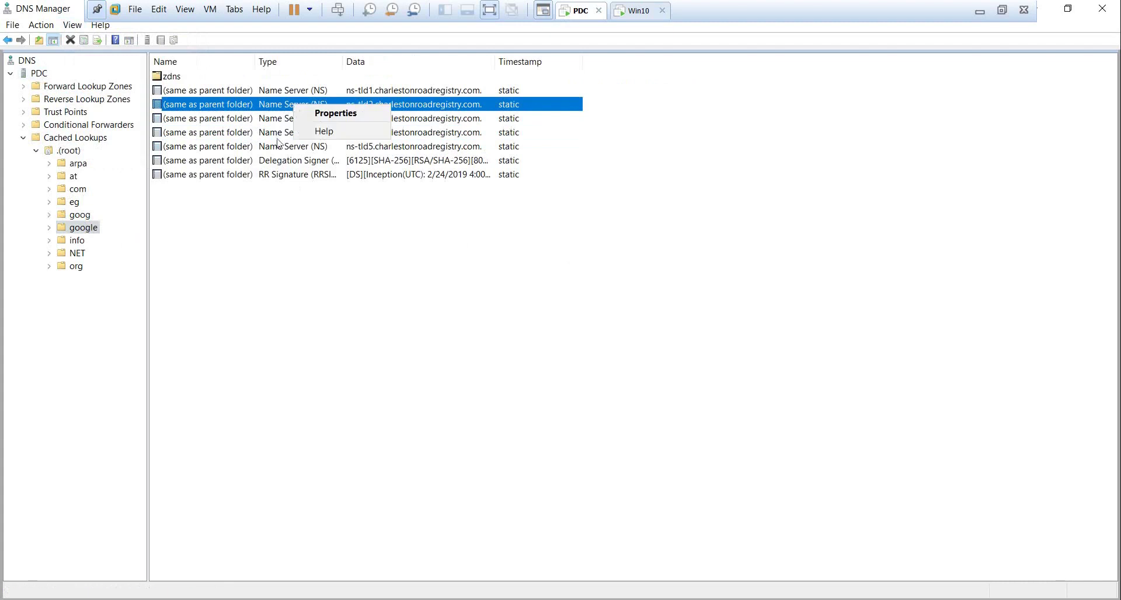
click(248, 161)
right_click(261, 163)
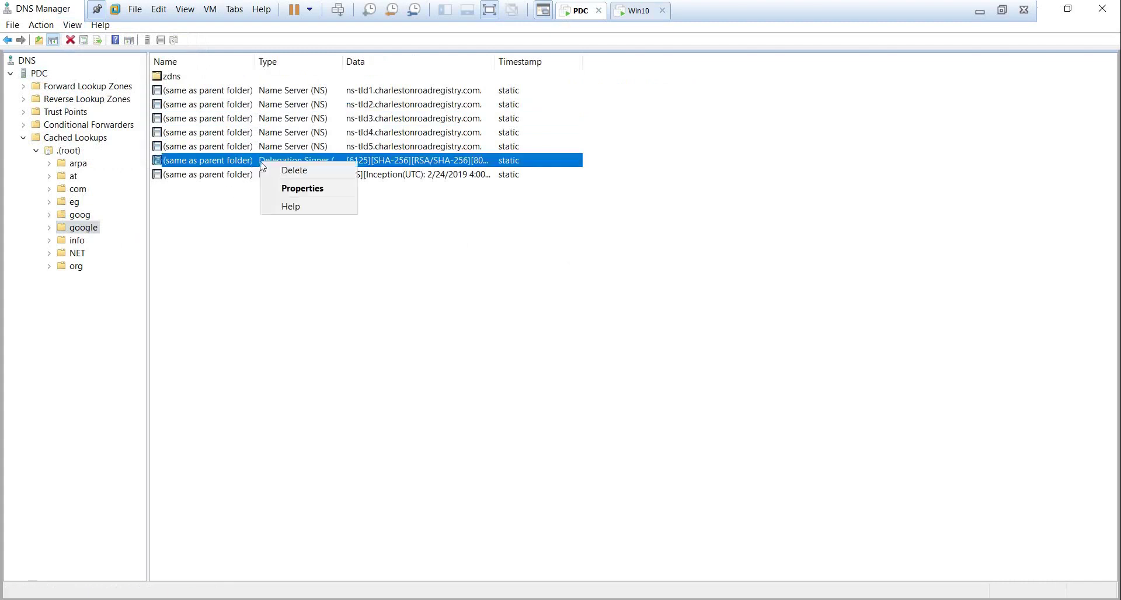
click(291, 170)
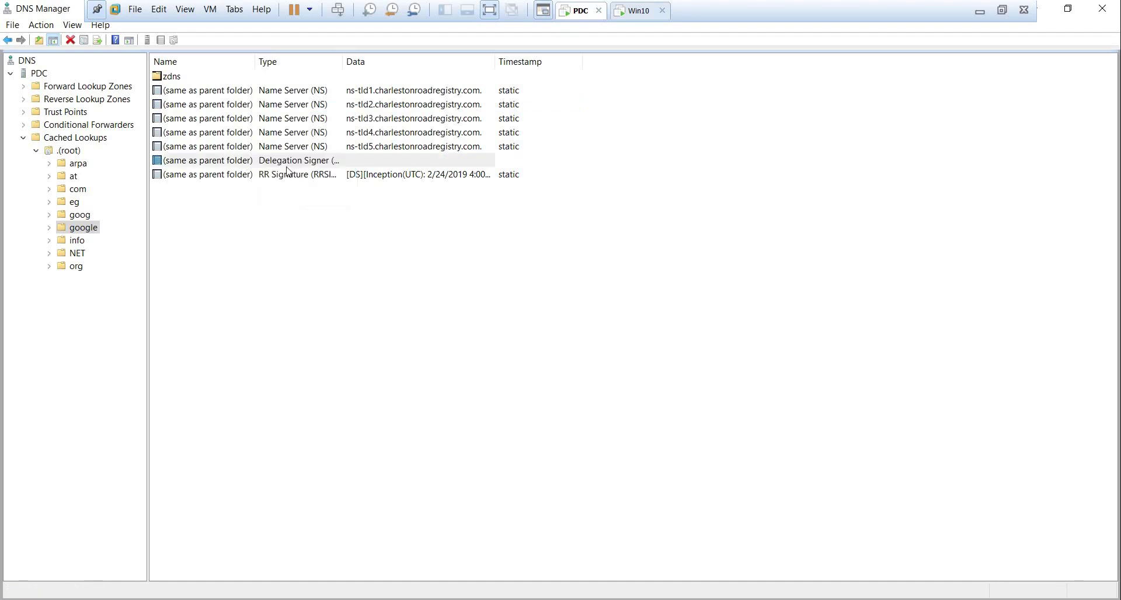
click(614, 363)
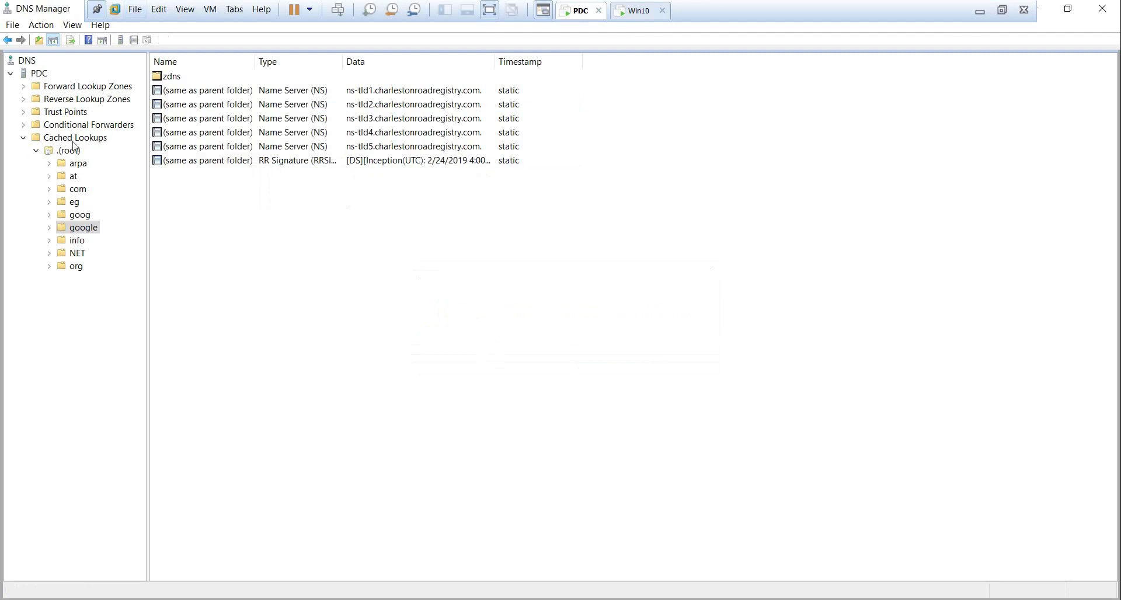
Clear the PDC DNS server's entire cache from Cached Lookups.
right_click(75, 143)
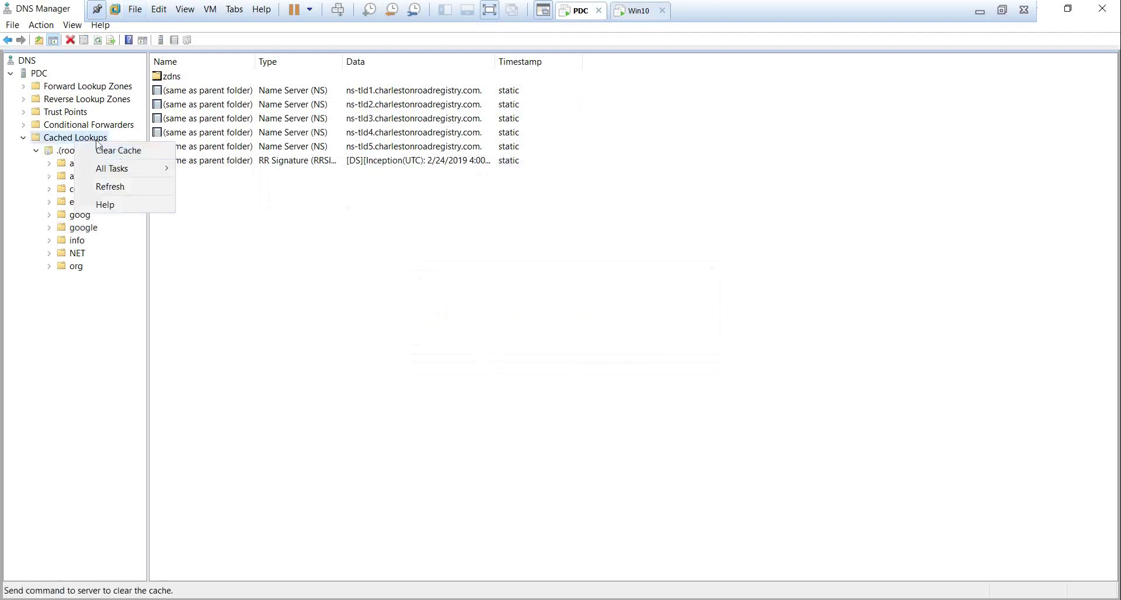
click(143, 154)
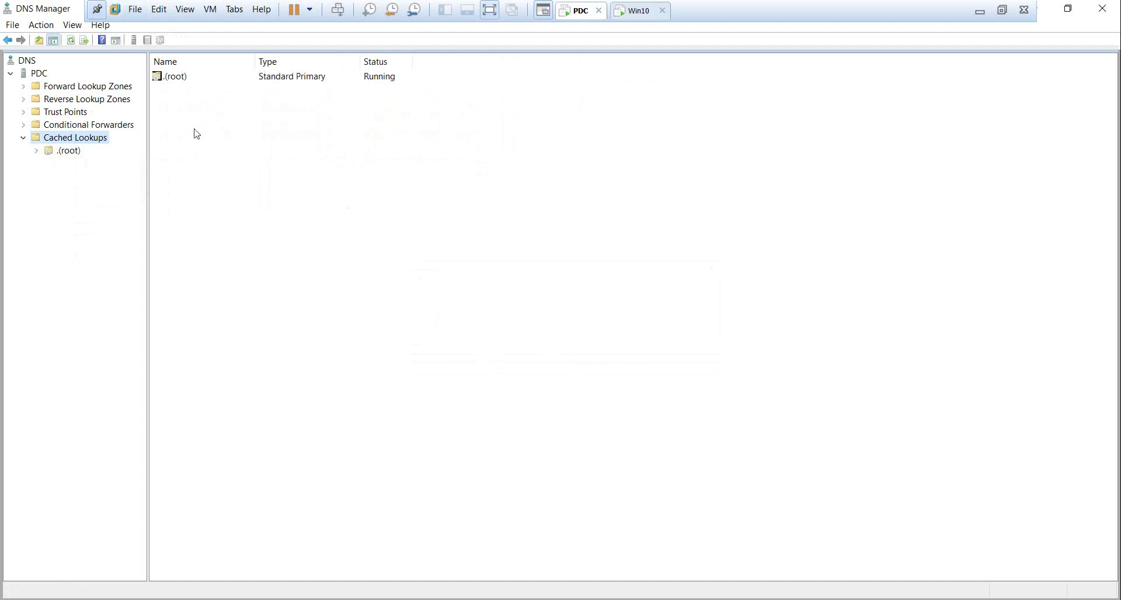
click(44, 77)
right_click(44, 76)
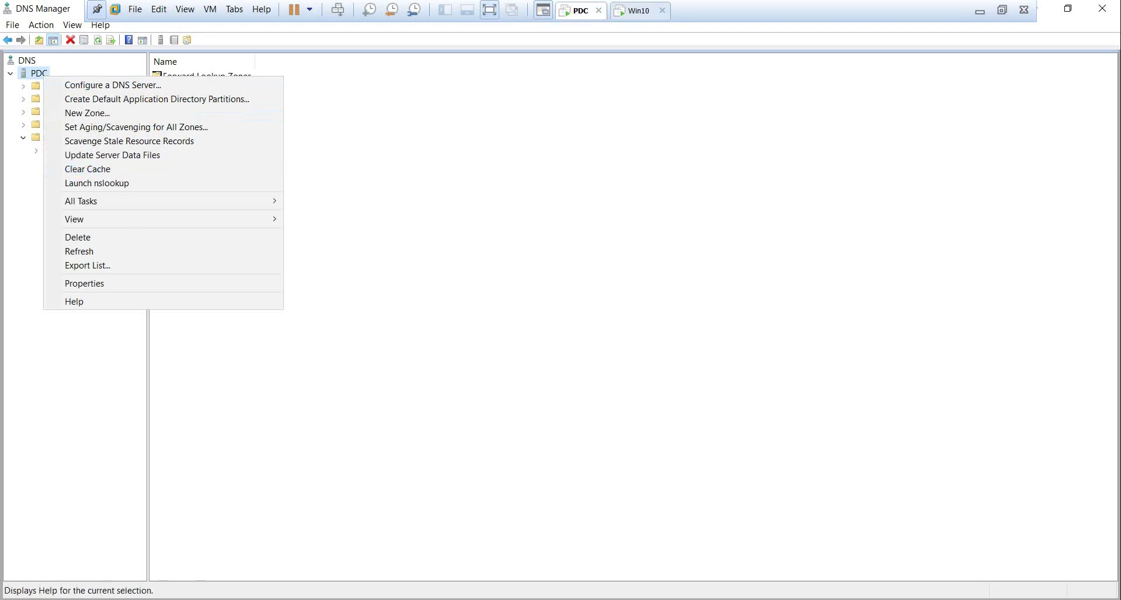
key(super+x)
In PowerShell, run dnscmd /? and copy the /ClearCache option.
click(72, 399)
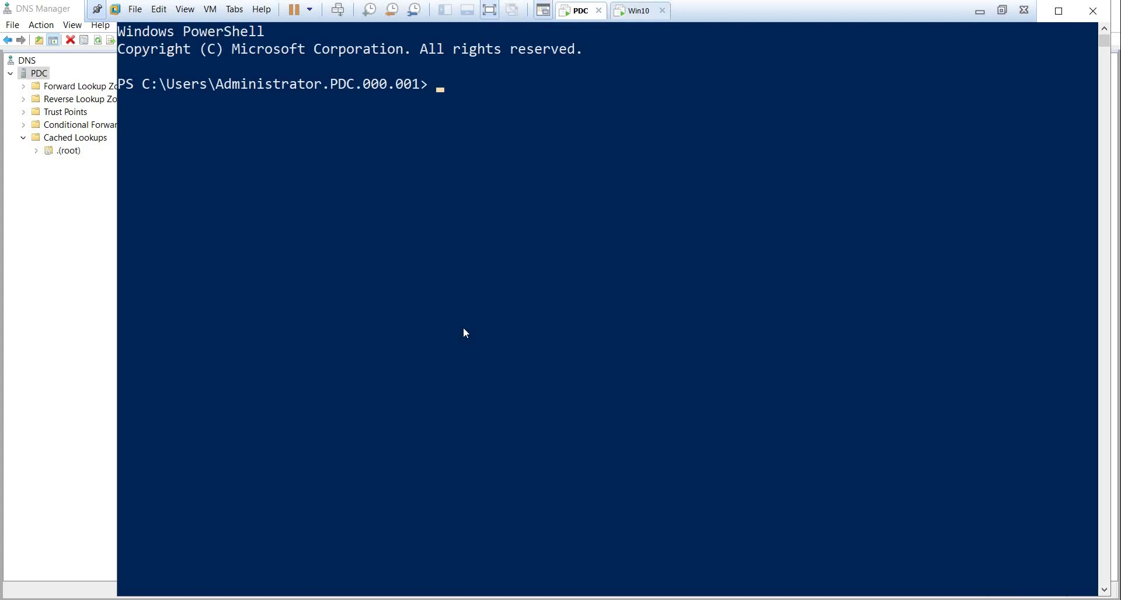
text(dnscmd /?)
key(Return)
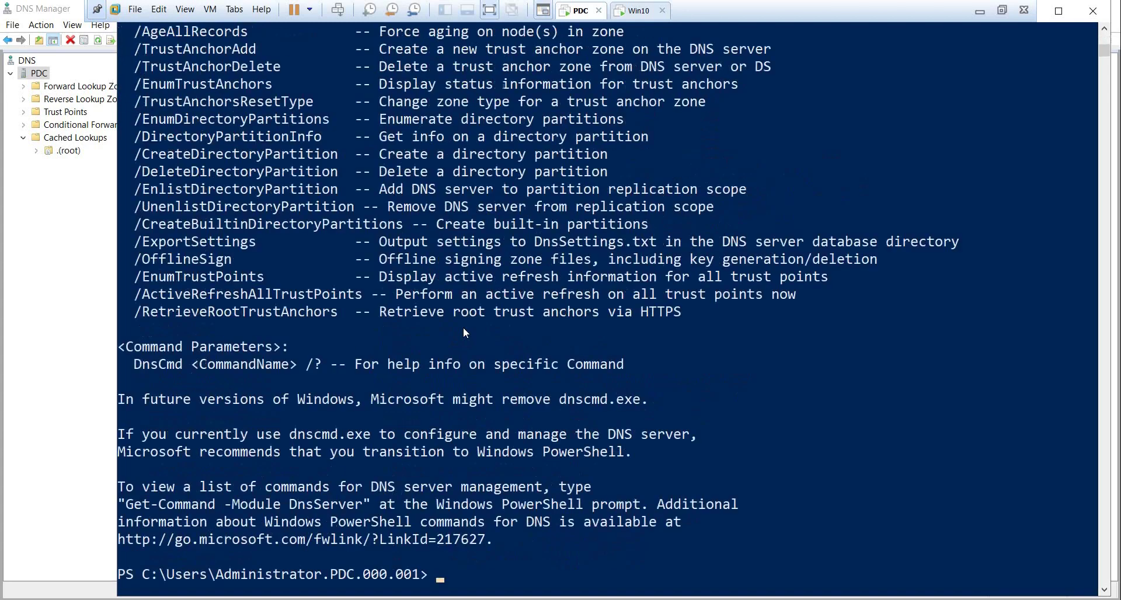
scroll(462, 325, up, 11)
scroll(460, 323, up, 8)
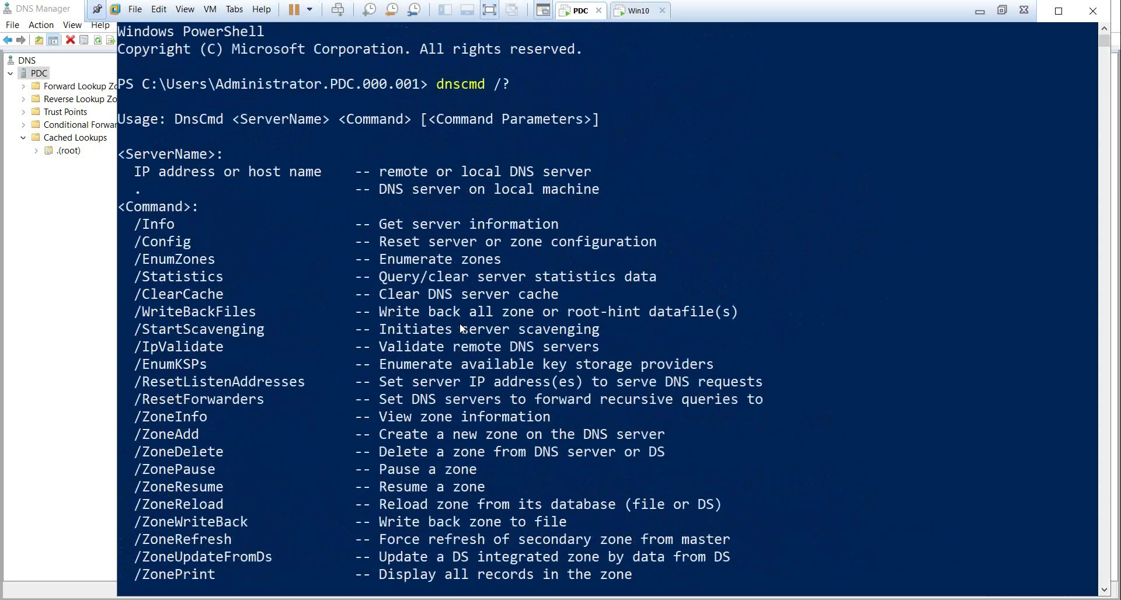
drag(135, 296, 232, 298)
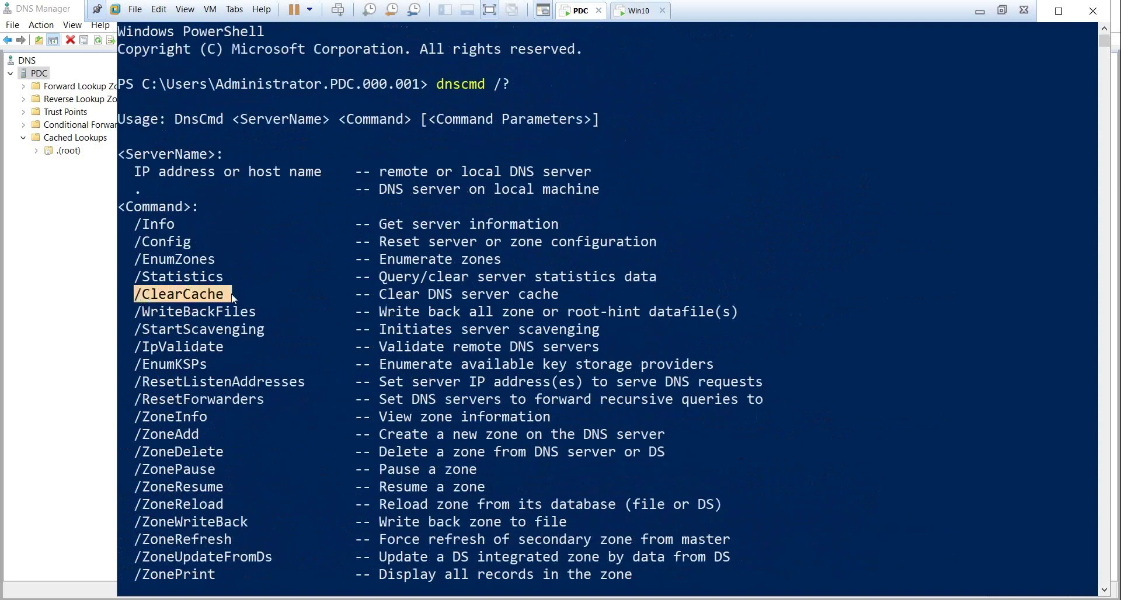
scroll(331, 400, down, 19)
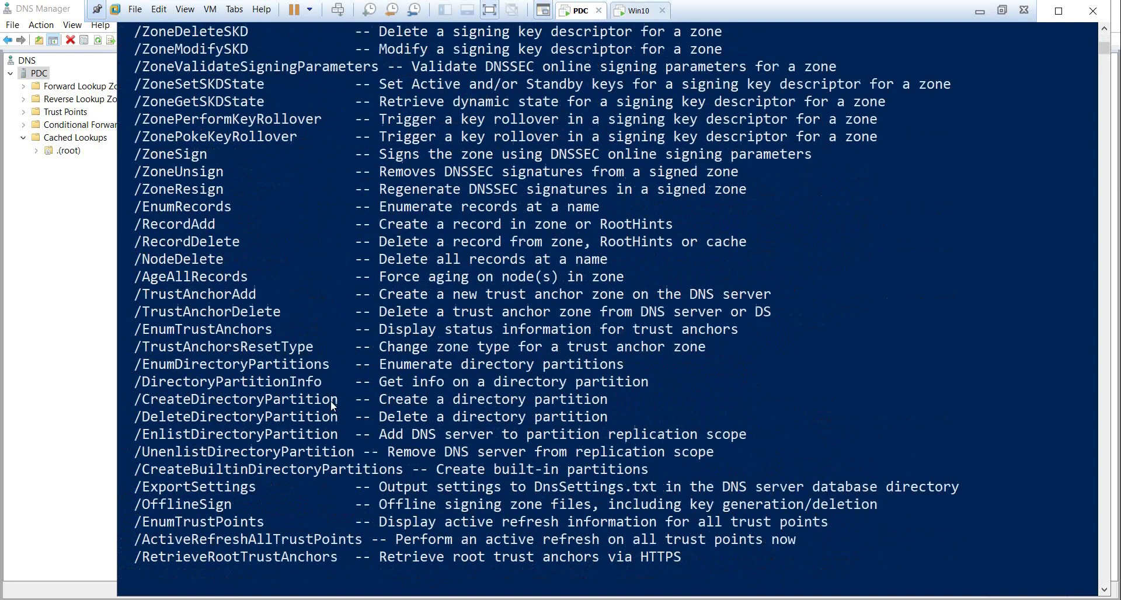
key(Return)
key(Return)
key(Return)
text(dnscmd /?\)
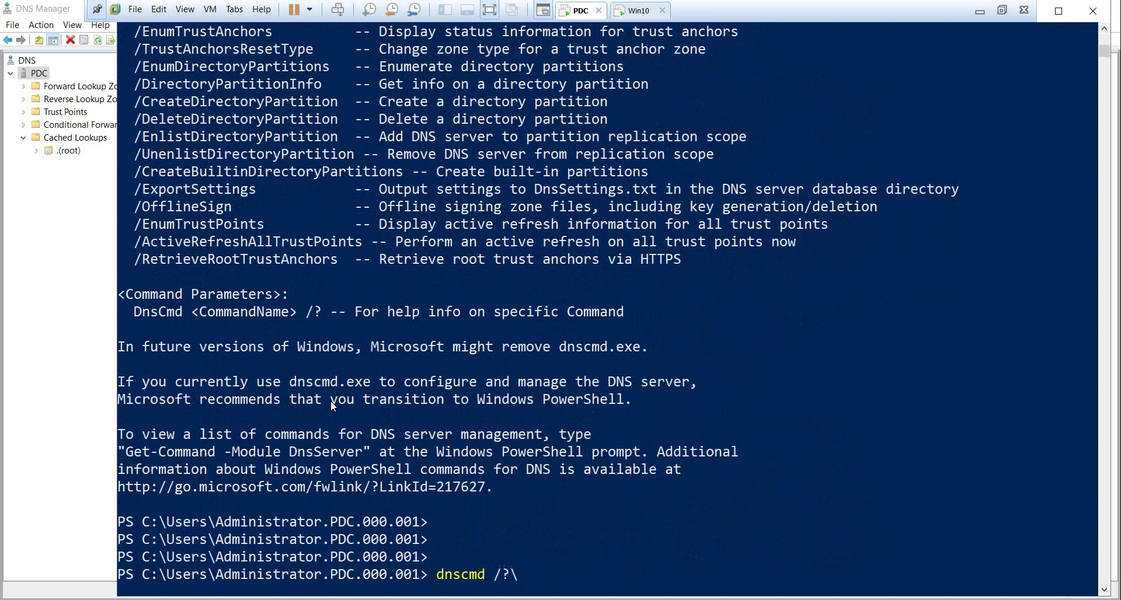
key(BackSpace)
key(BackSpace)
key(BackSpace)
key(ctrl+v)
key(Return)
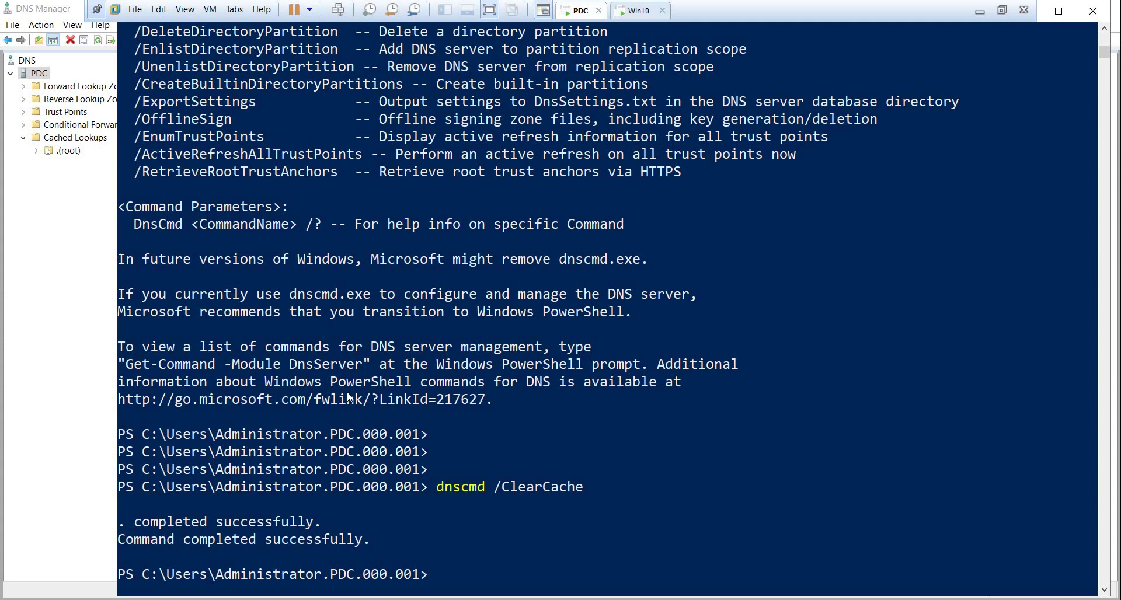
key(Return)
key(Return)
drag(438, 452, 591, 456)
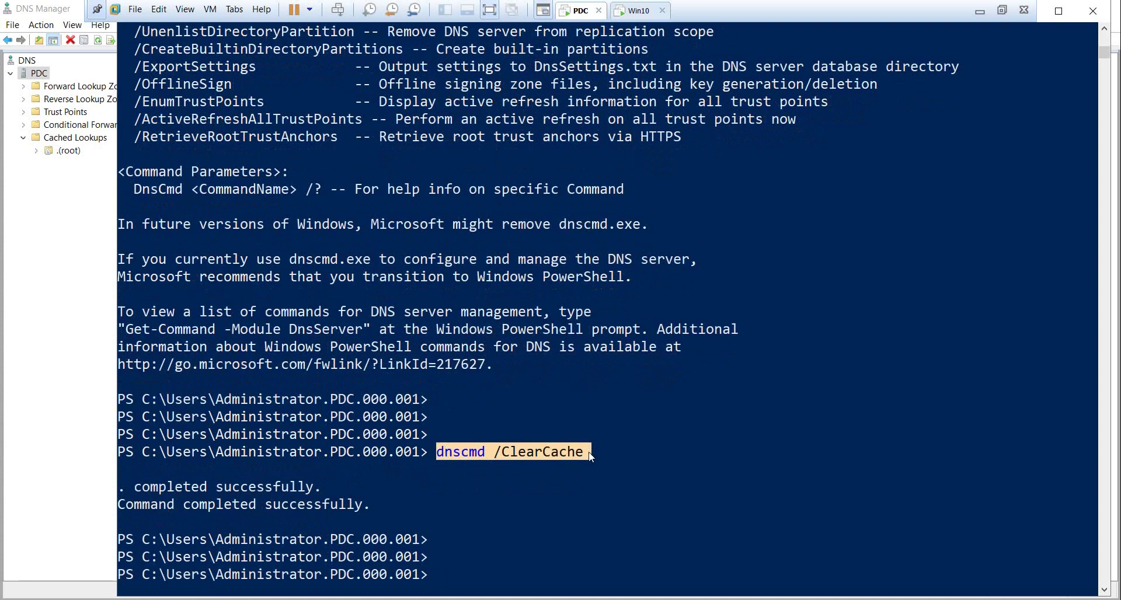
text(ping www)
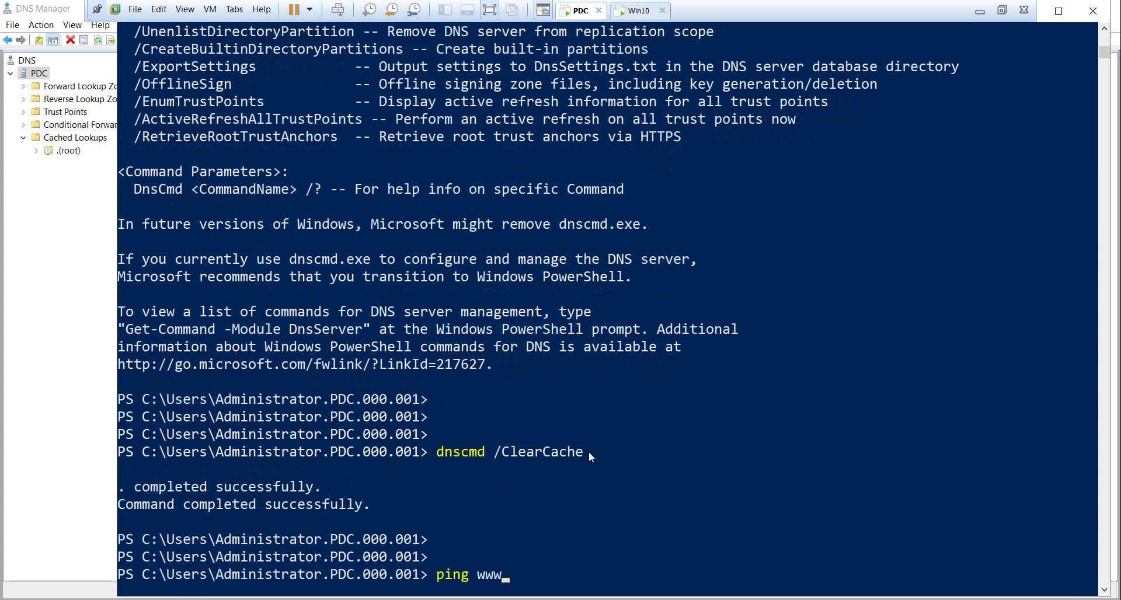
text(.google.com)
key(Return)
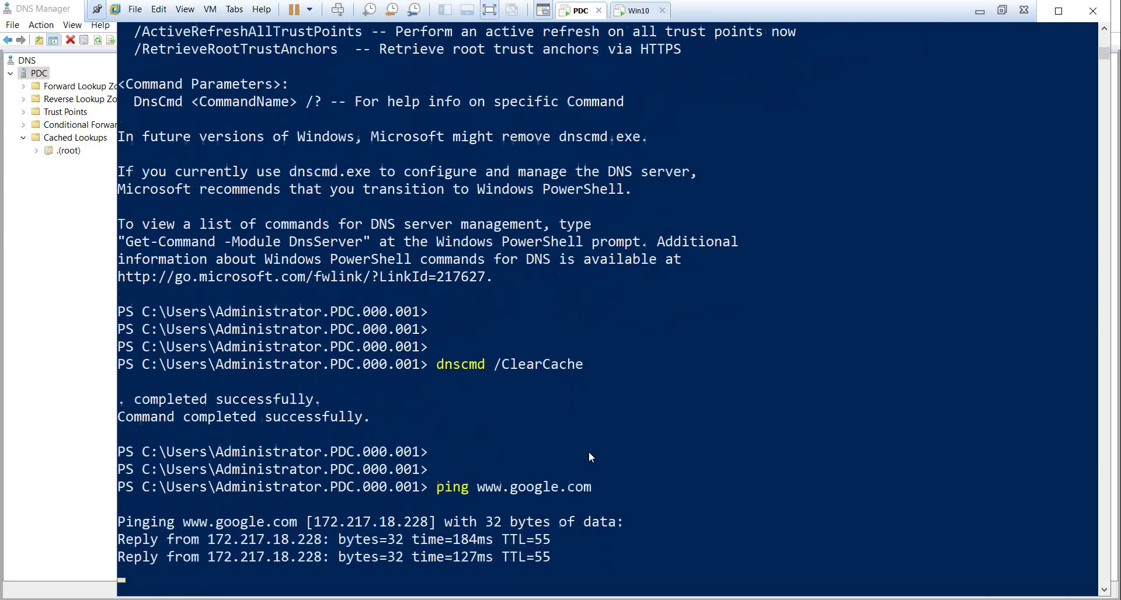
key(ctrl+c)
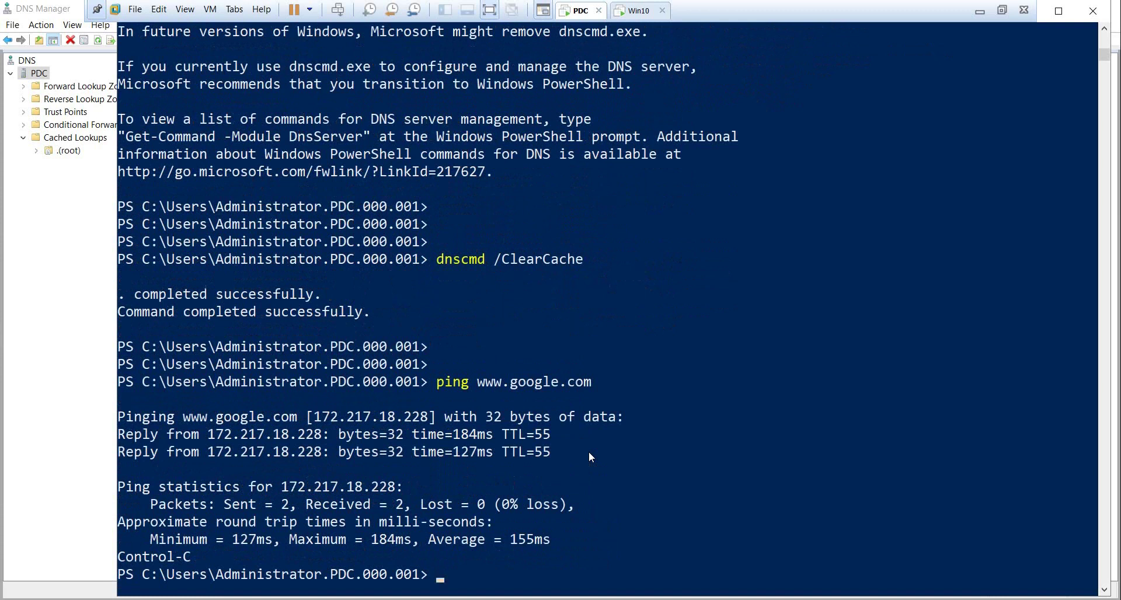
text(ipconfig /displaydns)
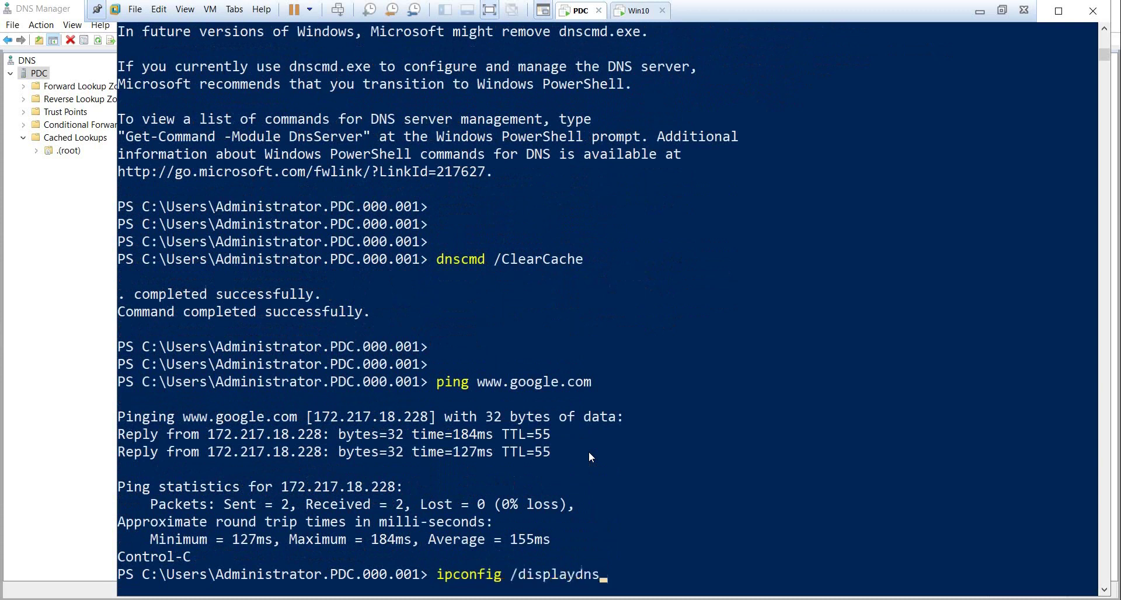
key(Return)
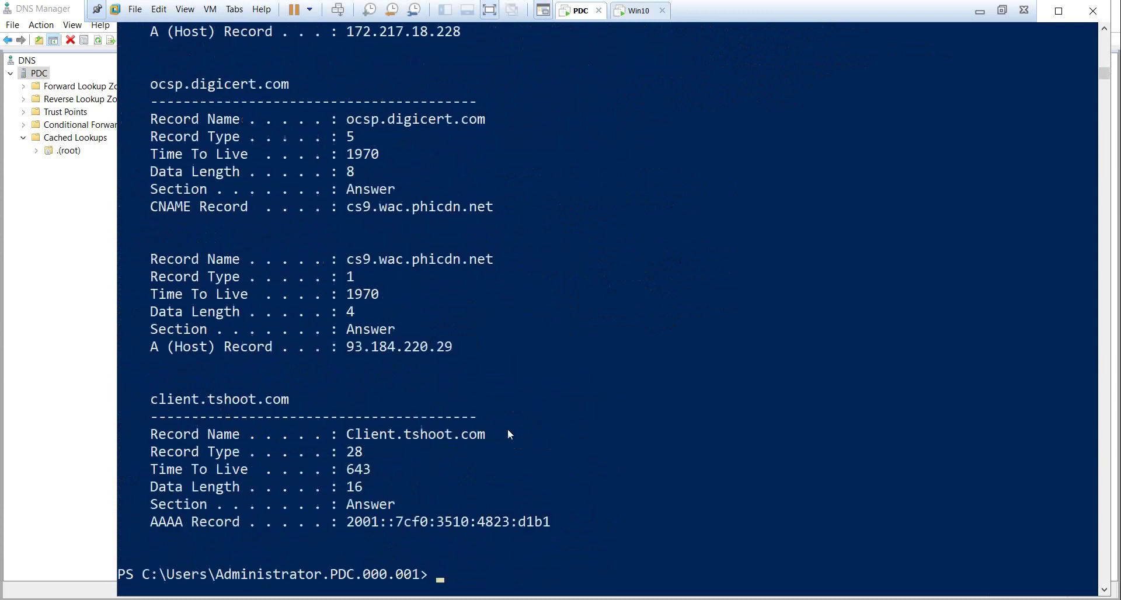
scroll(508, 433, up, 2)
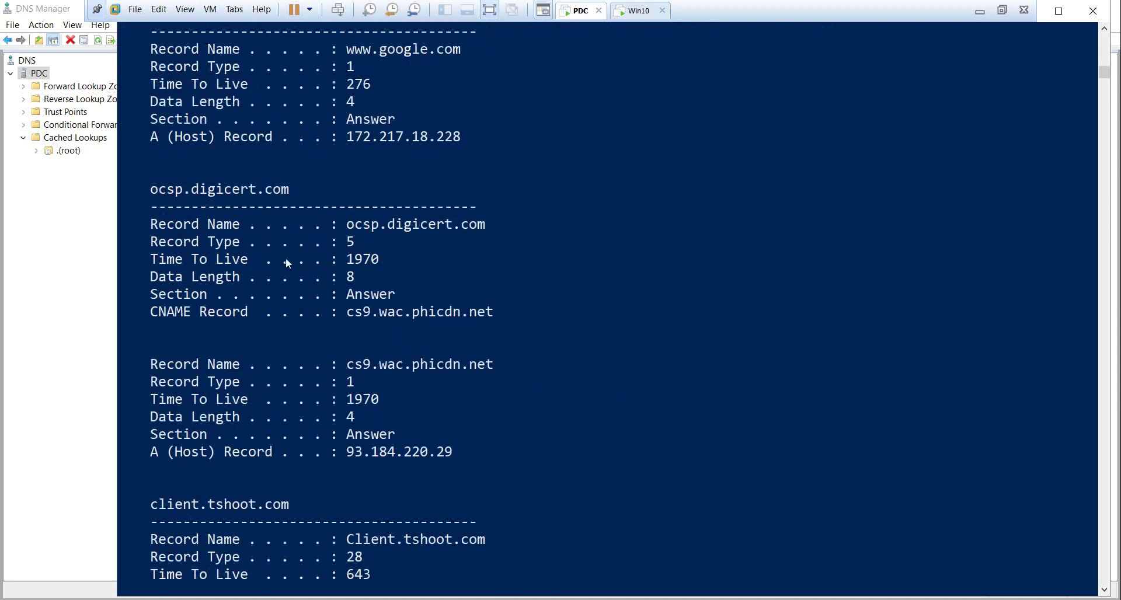
Flush the PDC's local DNS resolver cache with ipconfig /flushdns.
click(82, 272)
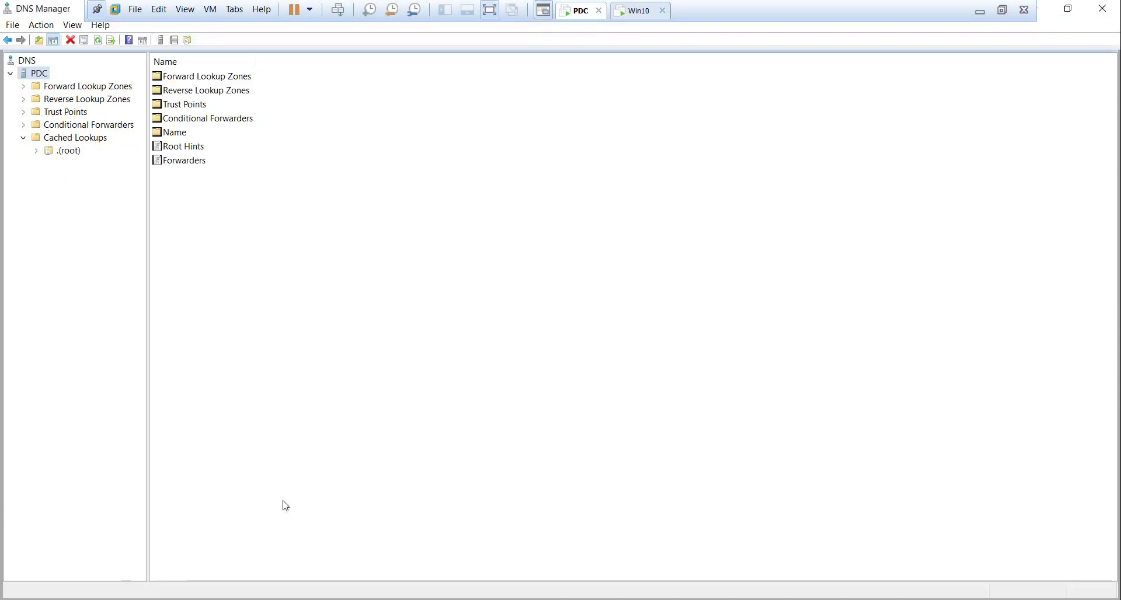
key(alt+Tab)
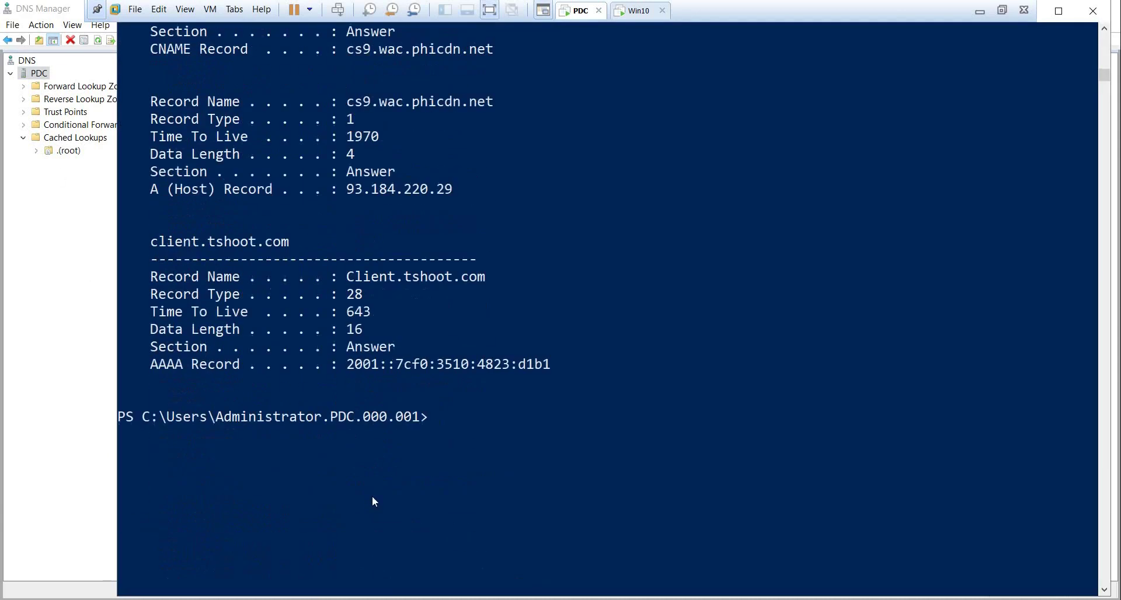
text(ipconfig /)
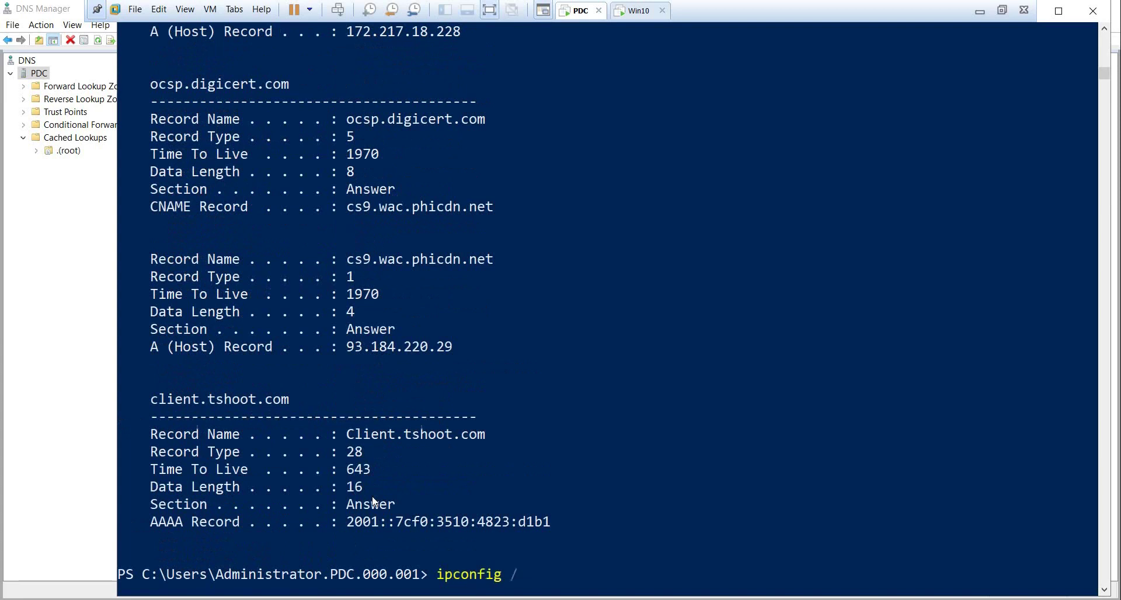
text(flushdns)
key(Return)
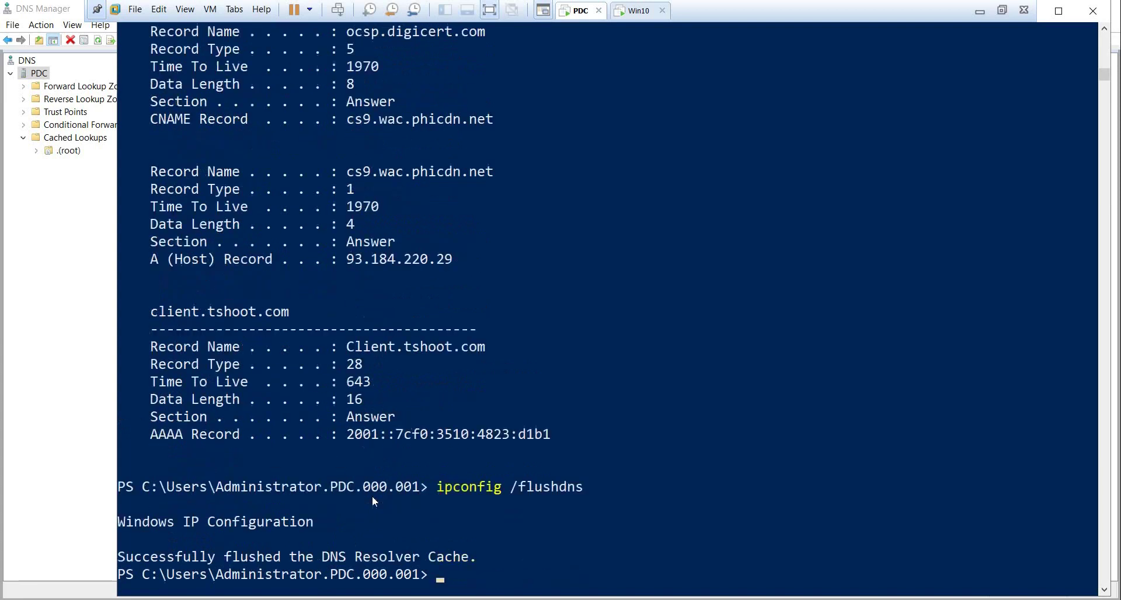
Refresh DNS Manager, review cached com records under .(root), then minimize the VM.
click(65, 317)
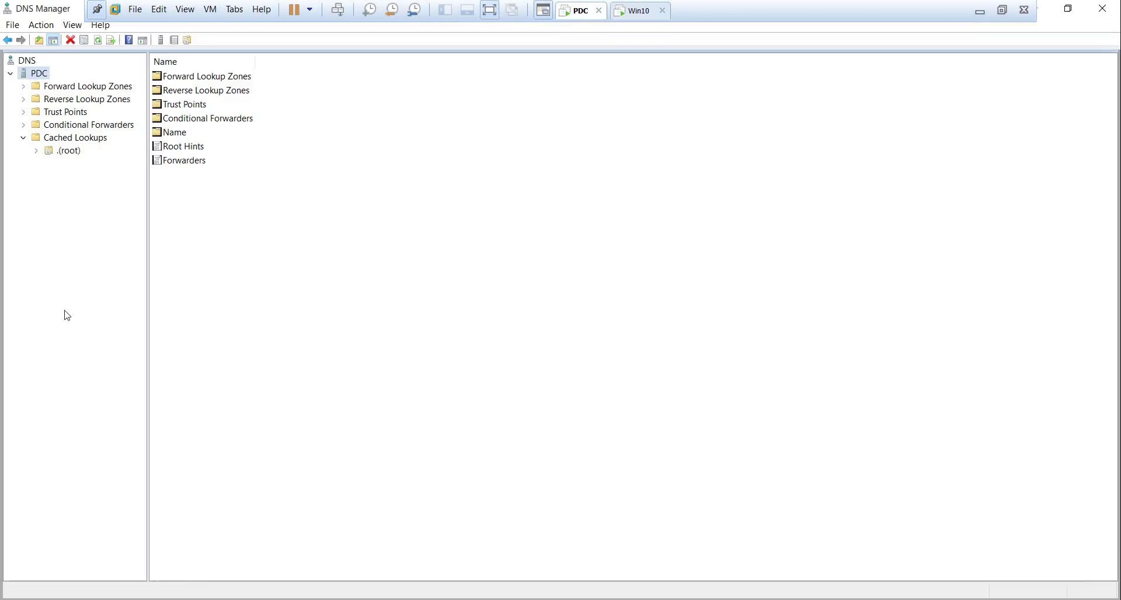
click(99, 41)
click(42, 139)
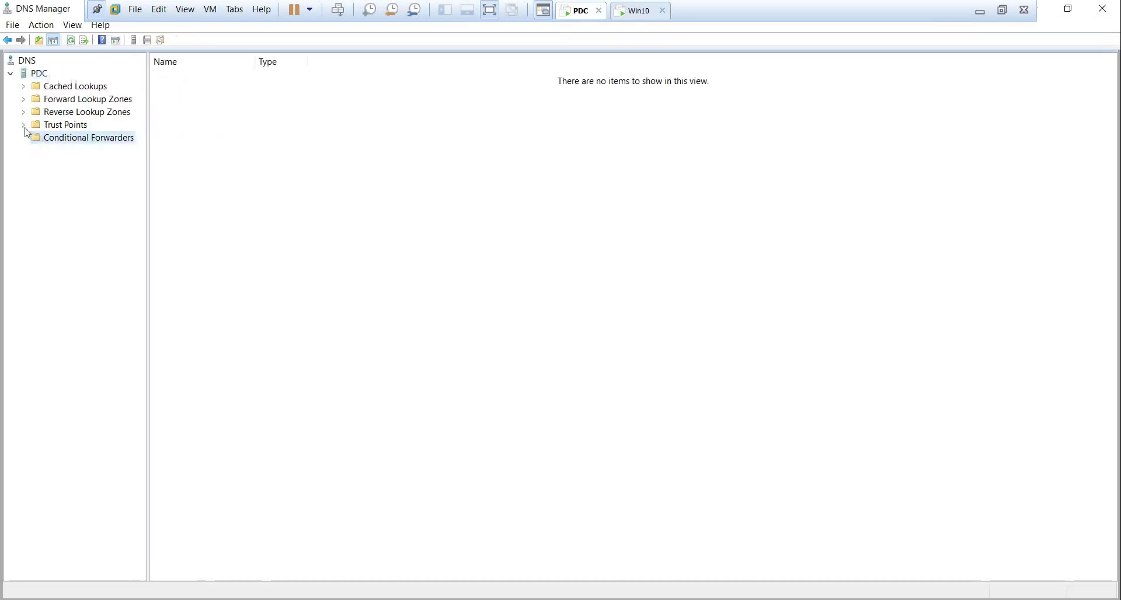
click(30, 125)
click(78, 90)
double_click(78, 91)
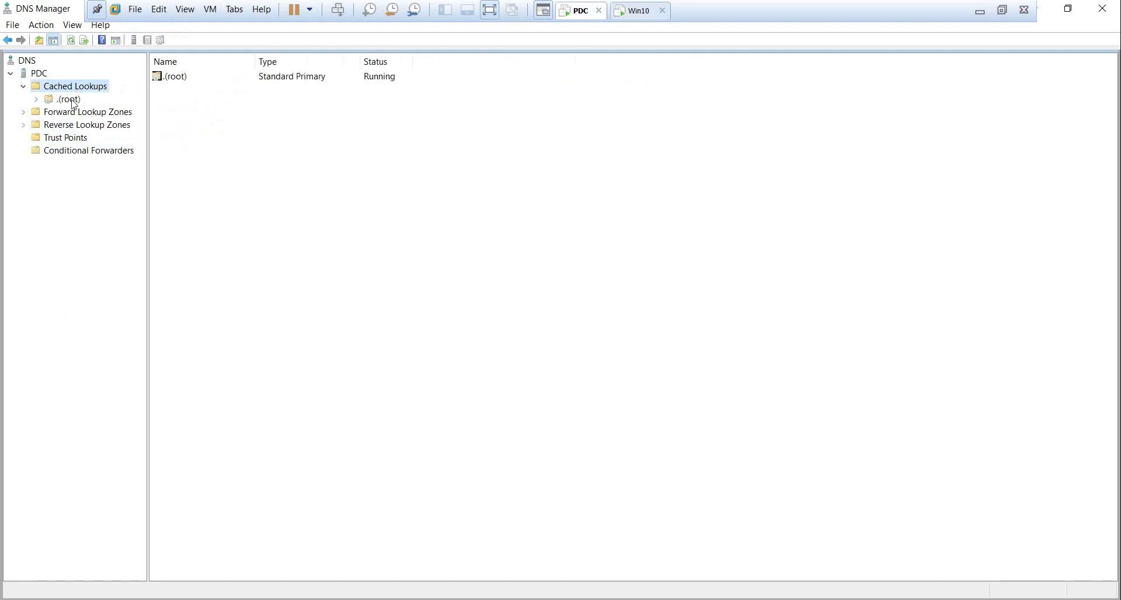
double_click(76, 100)
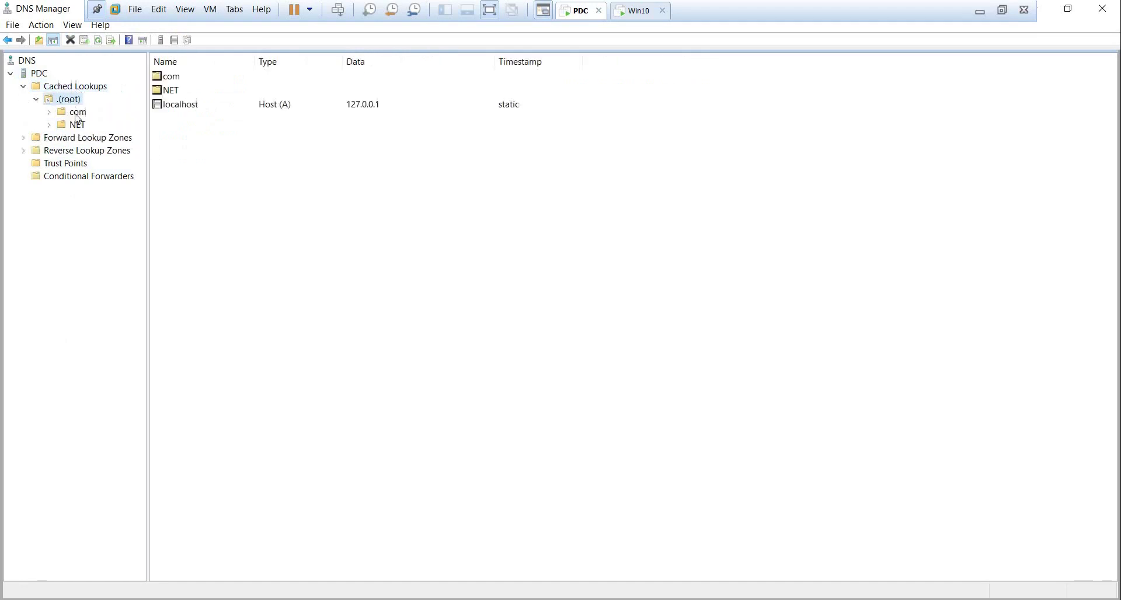
click(76, 113)
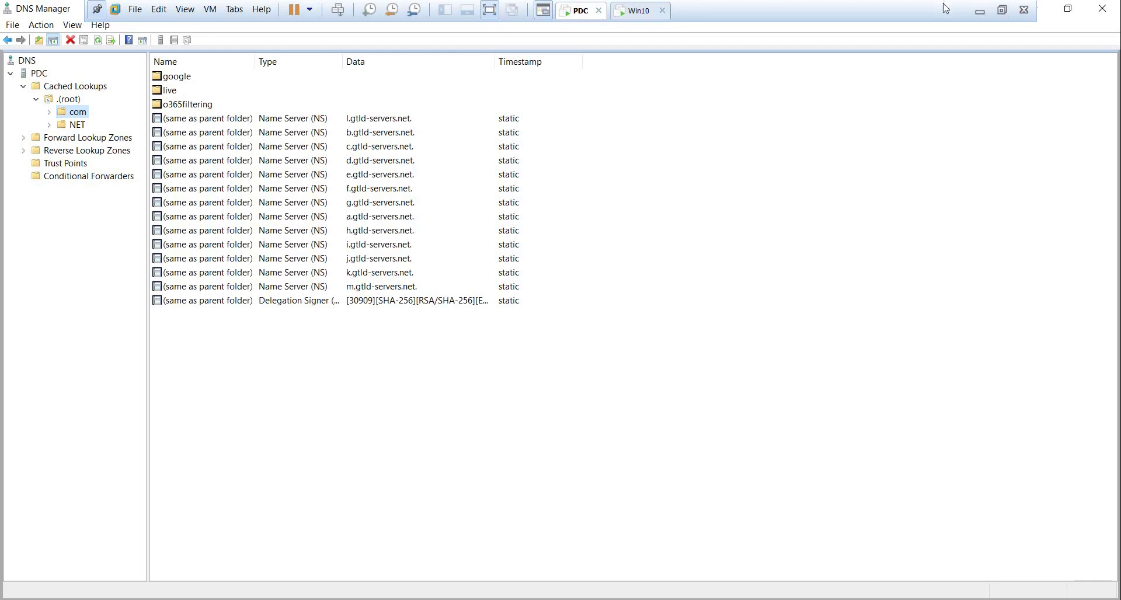
click(980, 11)
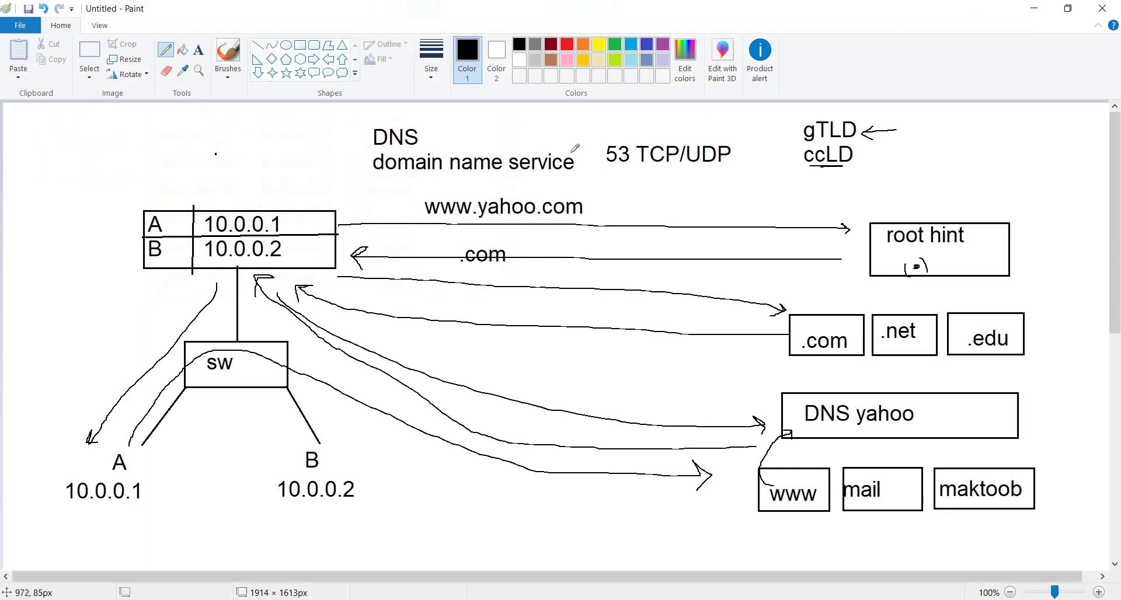
key(ctrl+z)
key(ctrl+z)
key(ctrl+z)
key(ctrl+z)
key(ctrl+z)
key(ctrl+z)
key(ctrl+z)
key(ctrl+z)
key(ctrl+z)
key(ctrl+z)
key(ctrl+z)
key(ctrl+z)
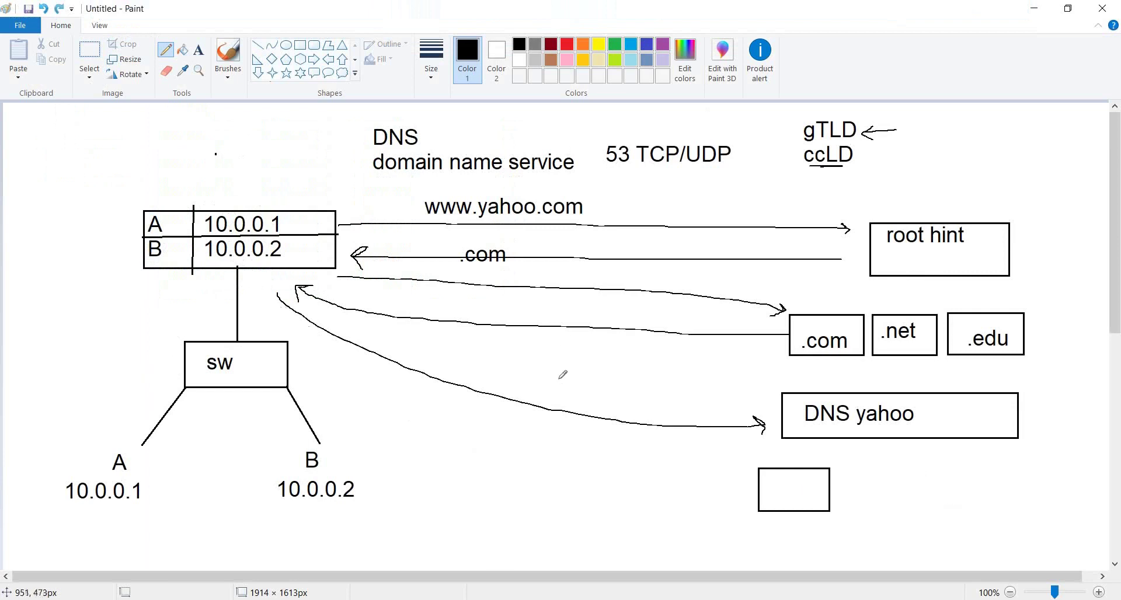
key(ctrl+z)
key(ctrl+z)
key(ctrl+z)
key(ctrl+z)
key(ctrl+z)
key(ctrl+z)
key(ctrl+z)
key(ctrl+z)
key(ctrl+z)
key(ctrl+z)
key(ctrl+z)
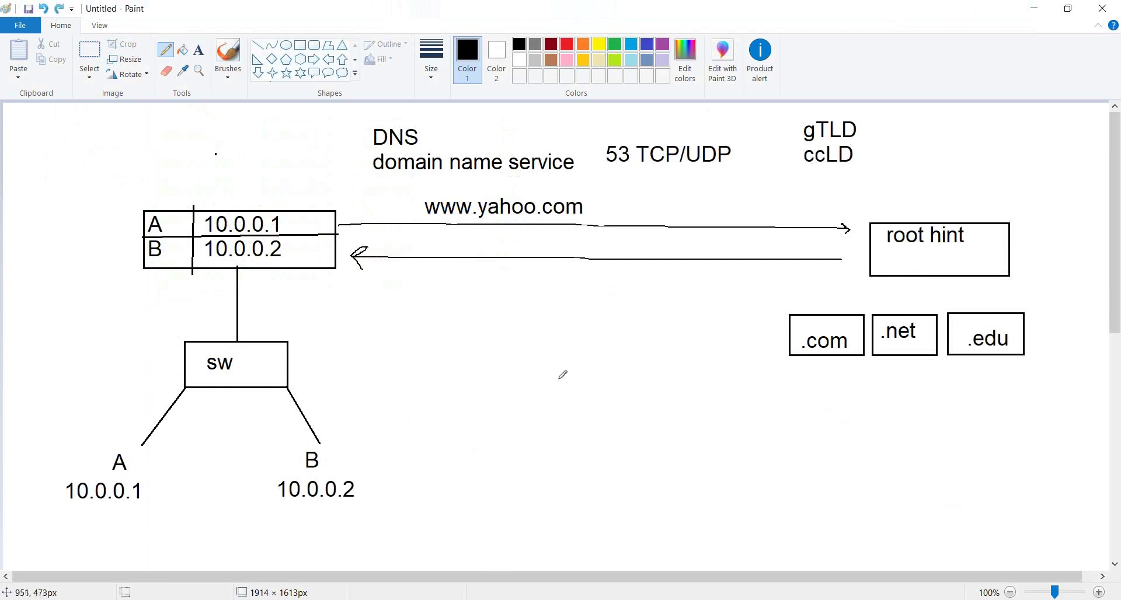
key(ctrl+z)
key(ctrl+z)
key(ctrl+z)
key(ctrl+z)
key(ctrl+z)
key(ctrl+z)
key(ctrl+z)
key(ctrl+z)
key(ctrl+z)
key(ctrl+z)
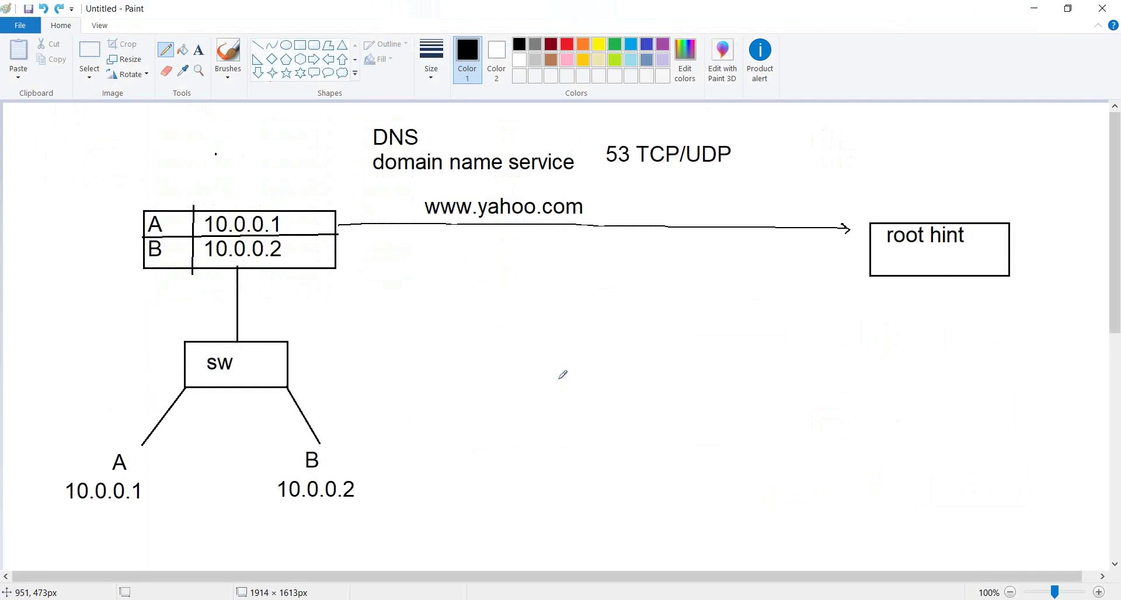
key(ctrl+z)
key(ctrl+z)
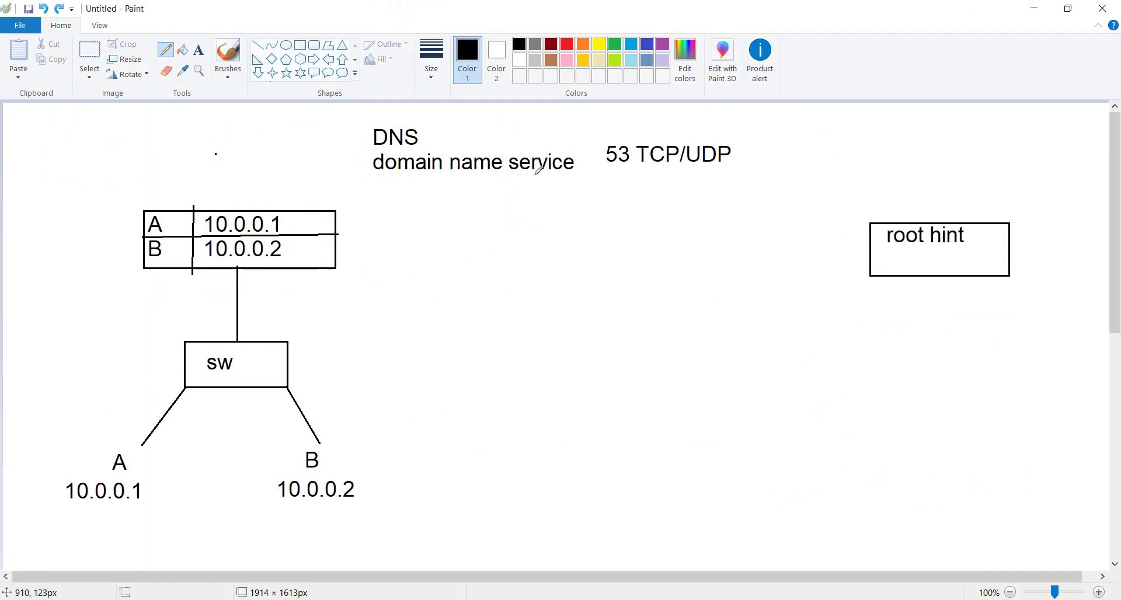
Draw a new box between the table and root hint, with an arrow into it.
click(300, 45)
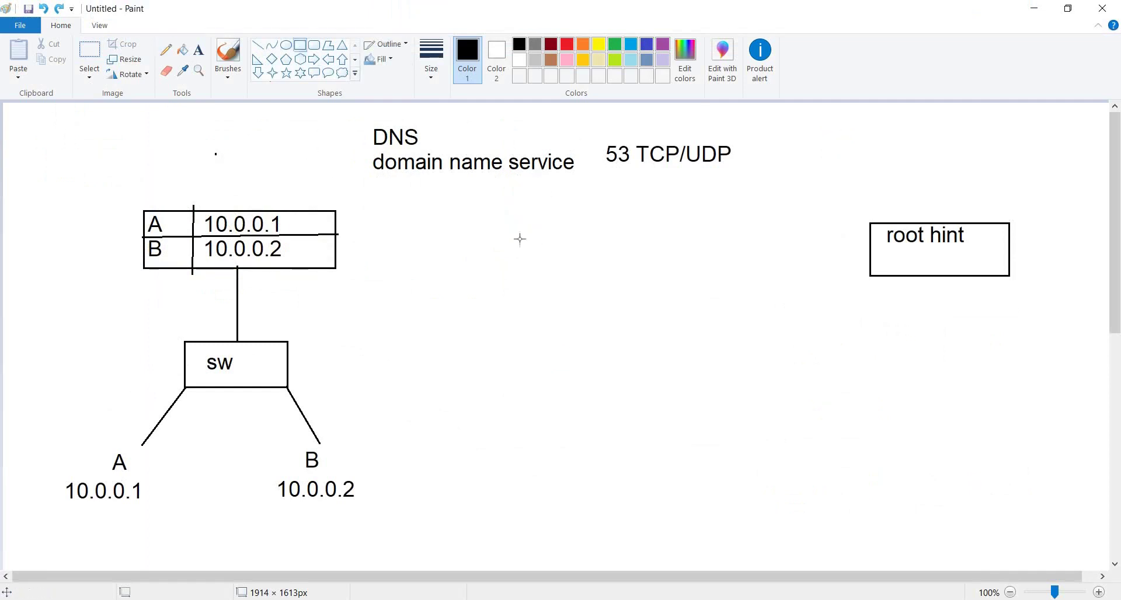
mouse_move(515, 222)
mouse_down()
mouse_move(575, 266)
mouse_move(617, 275)
mouse_up()
drag(575, 245, 584, 235)
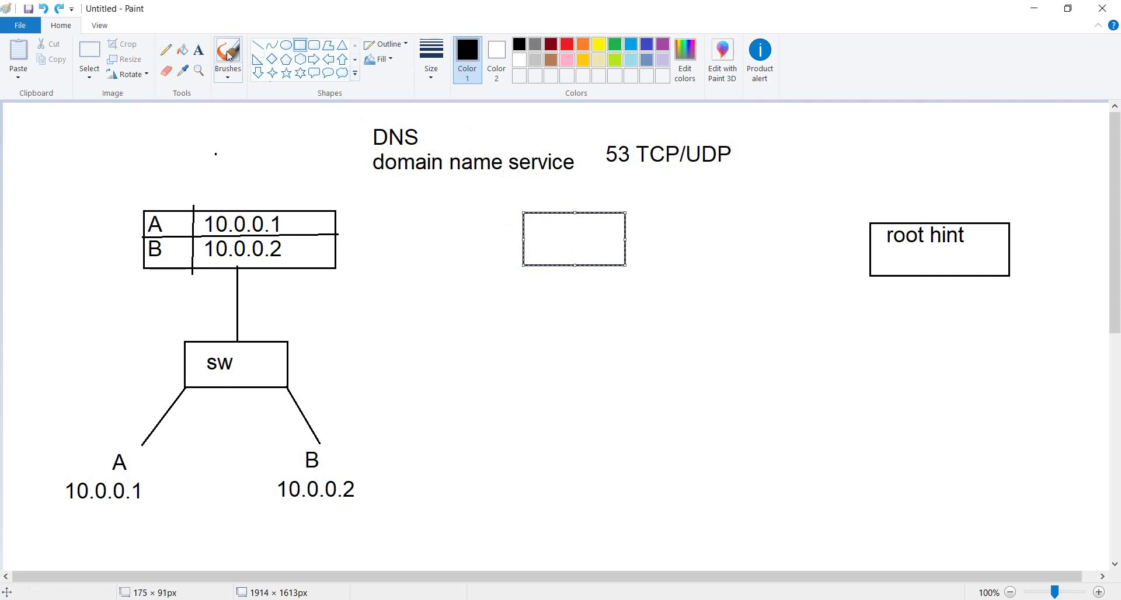
click(169, 52)
mouse_move(340, 232)
mouse_down()
mouse_move(515, 229)
mouse_move(514, 242)
mouse_up()
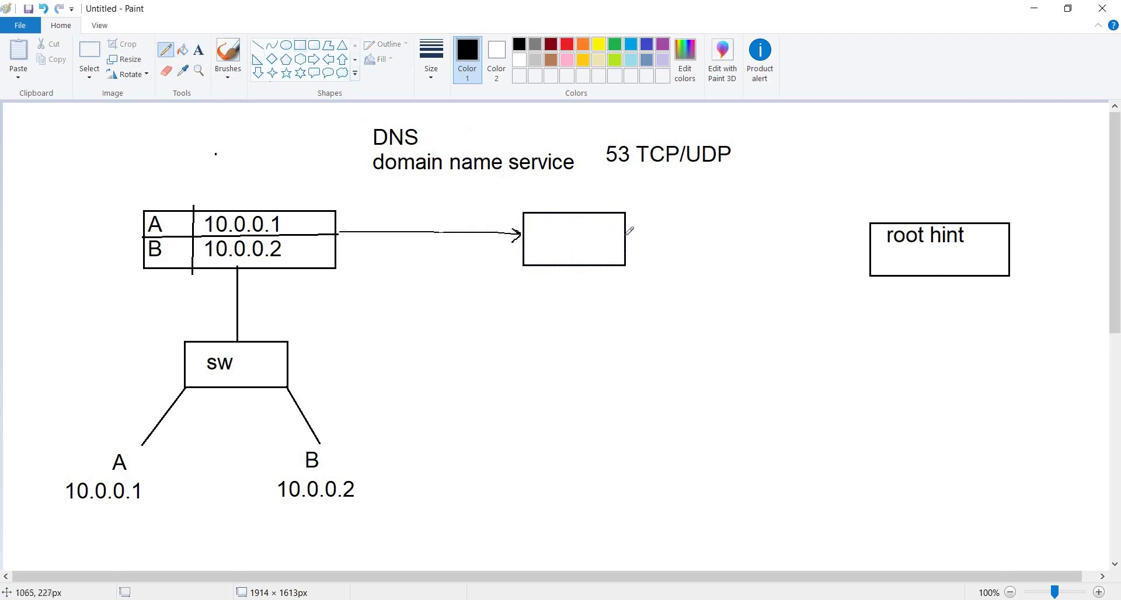
Label the arrow 'forwarder' and the new box 'DNS2'.
click(198, 50)
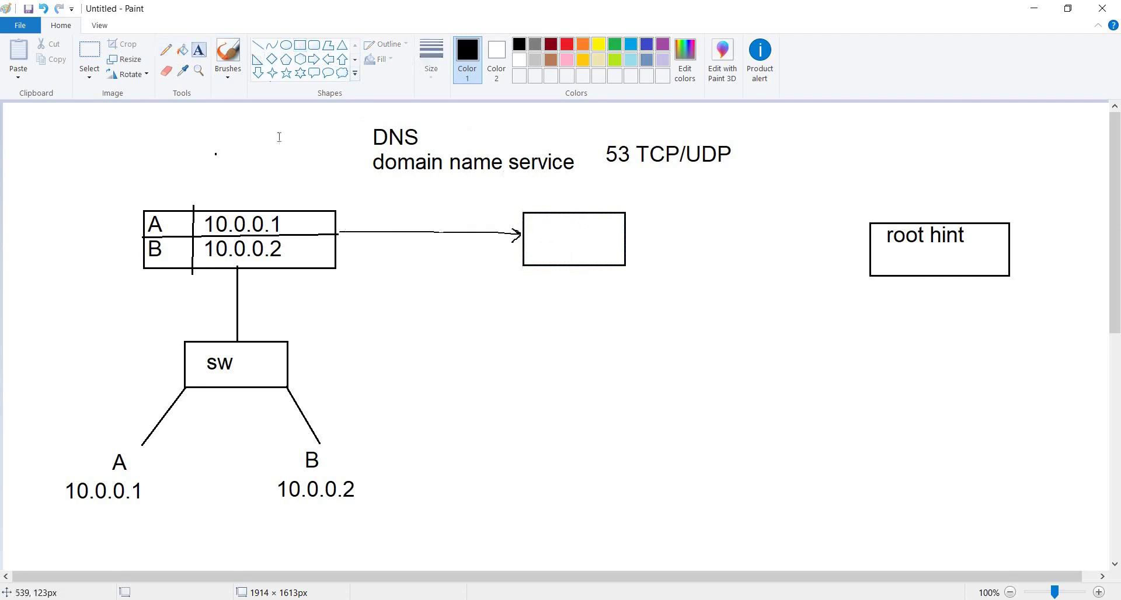
click(348, 202)
text(forwar)
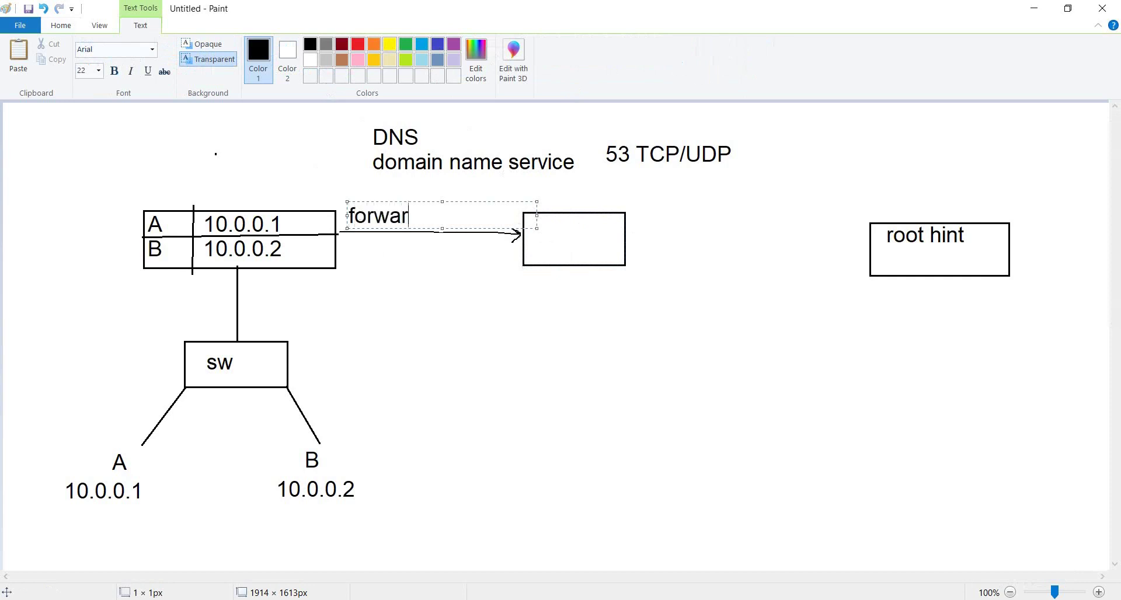
text(der)
click(408, 280)
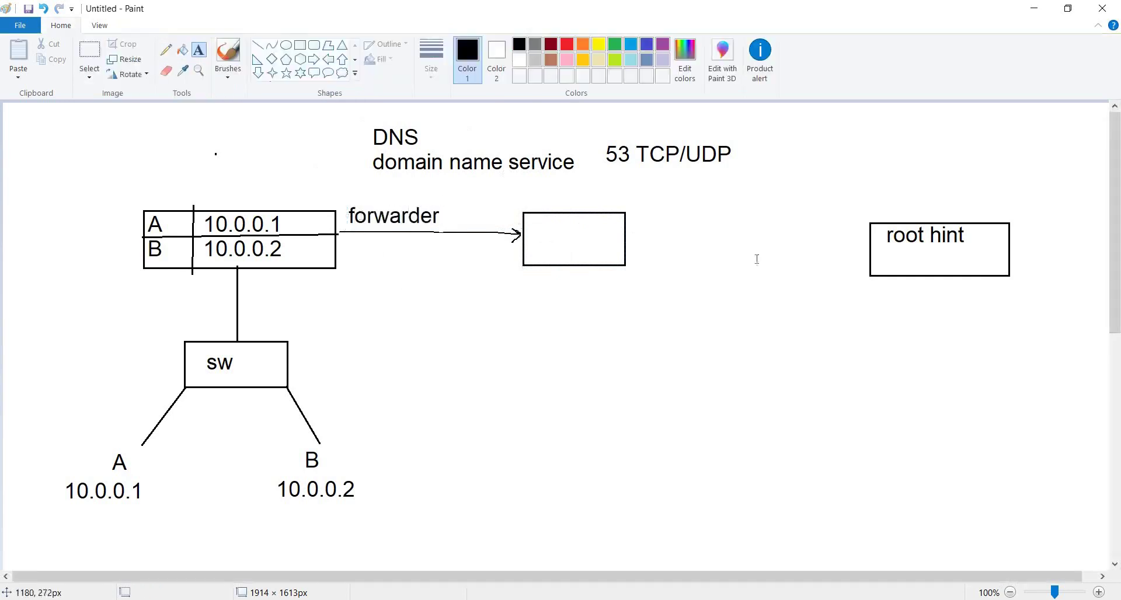
click(530, 225)
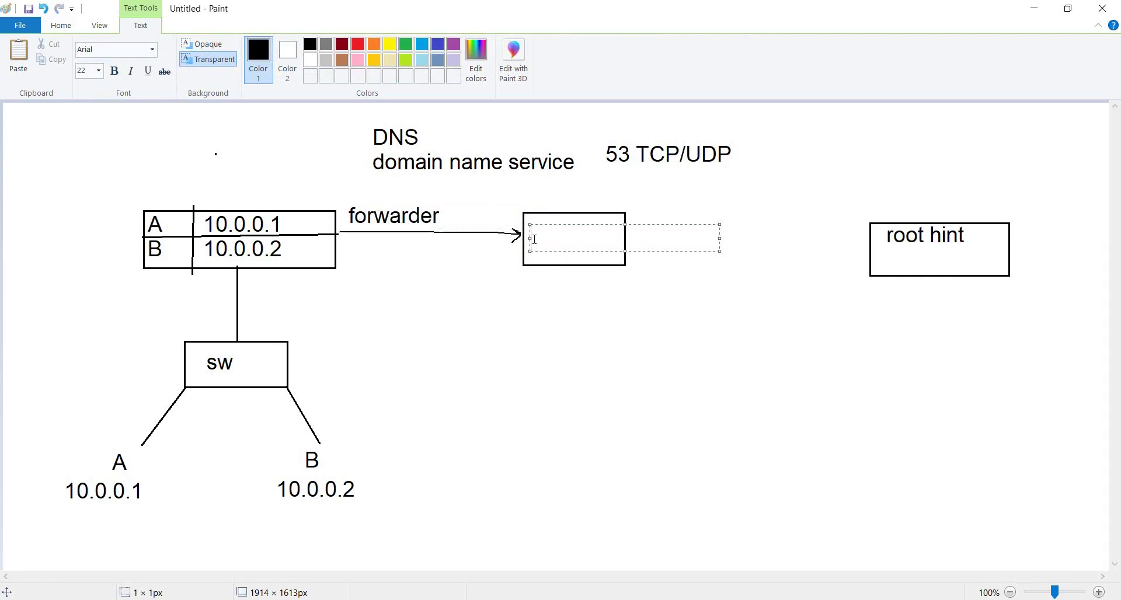
text(DNS2)
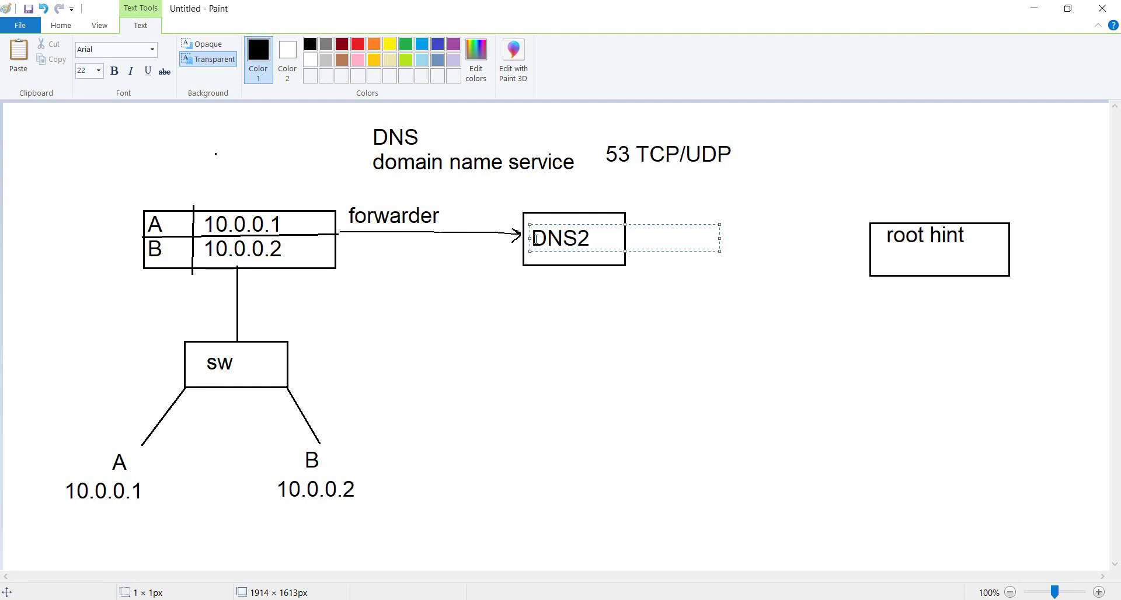
click(555, 316)
Draw an arrow from DNS2 to root hint.
click(167, 52)
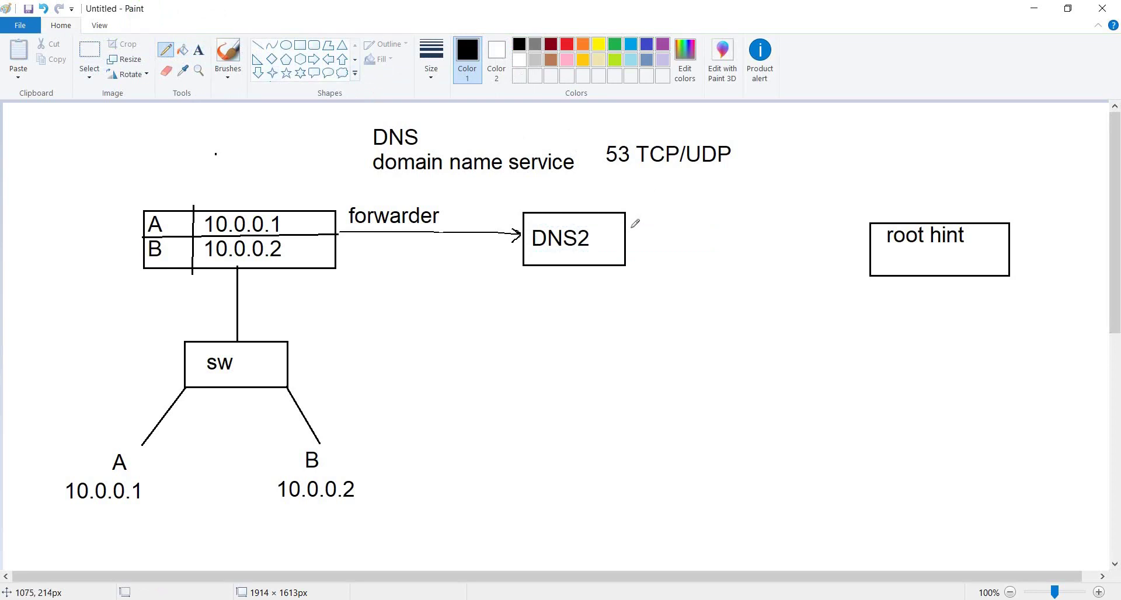
mouse_move(631, 228)
mouse_down()
mouse_move(847, 225)
mouse_move(847, 235)
mouse_up()
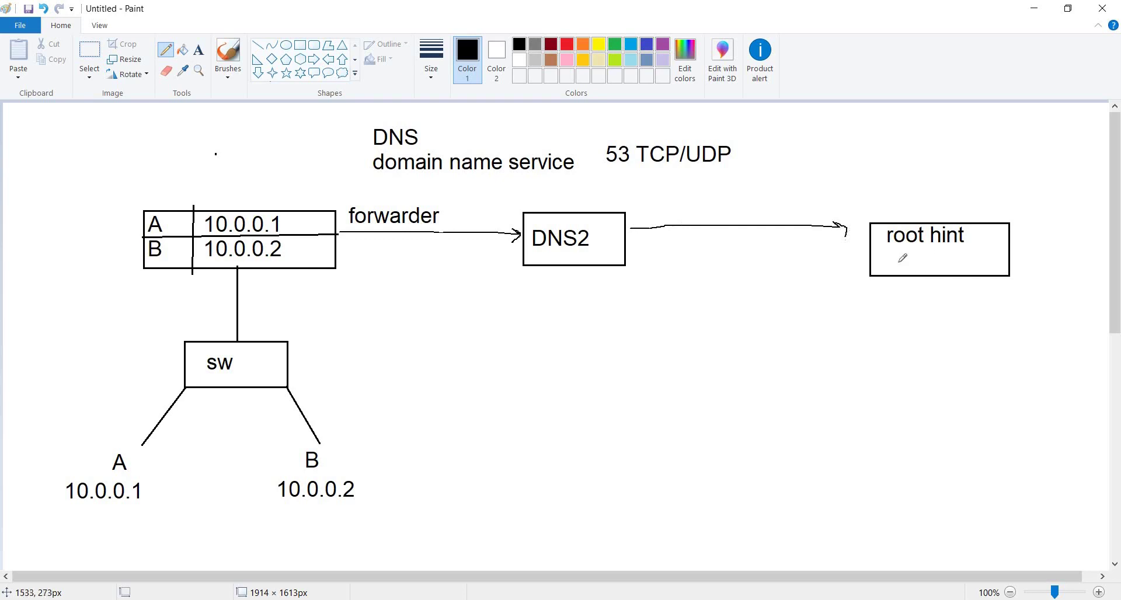
key(alt+Tab)
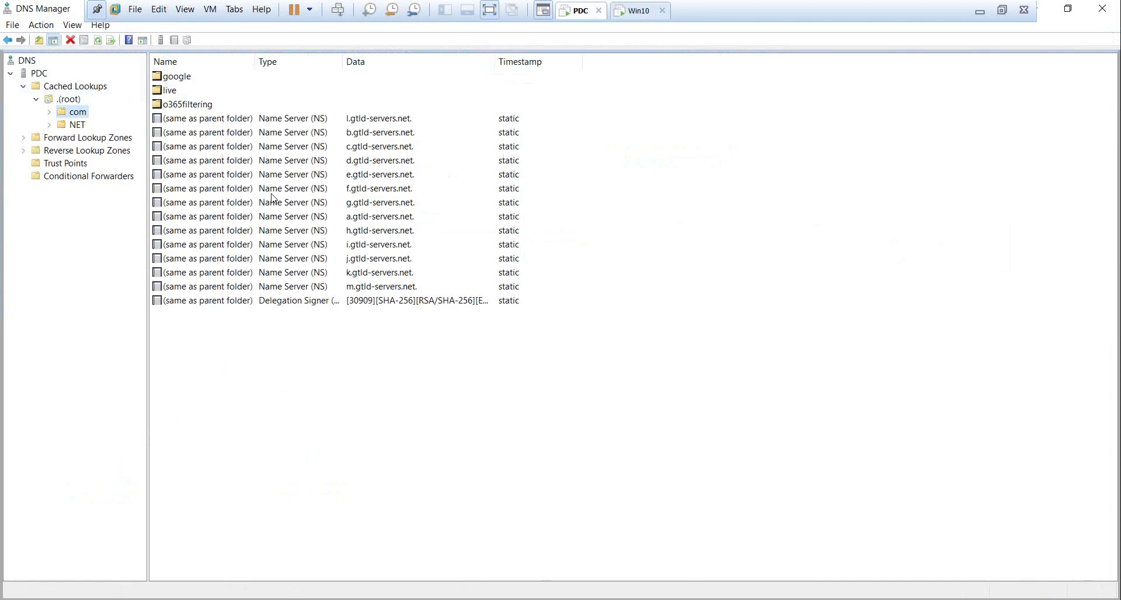
Open the PDC server's Properties, check Root Hints, and start editing its Forwarders list.
click(34, 74)
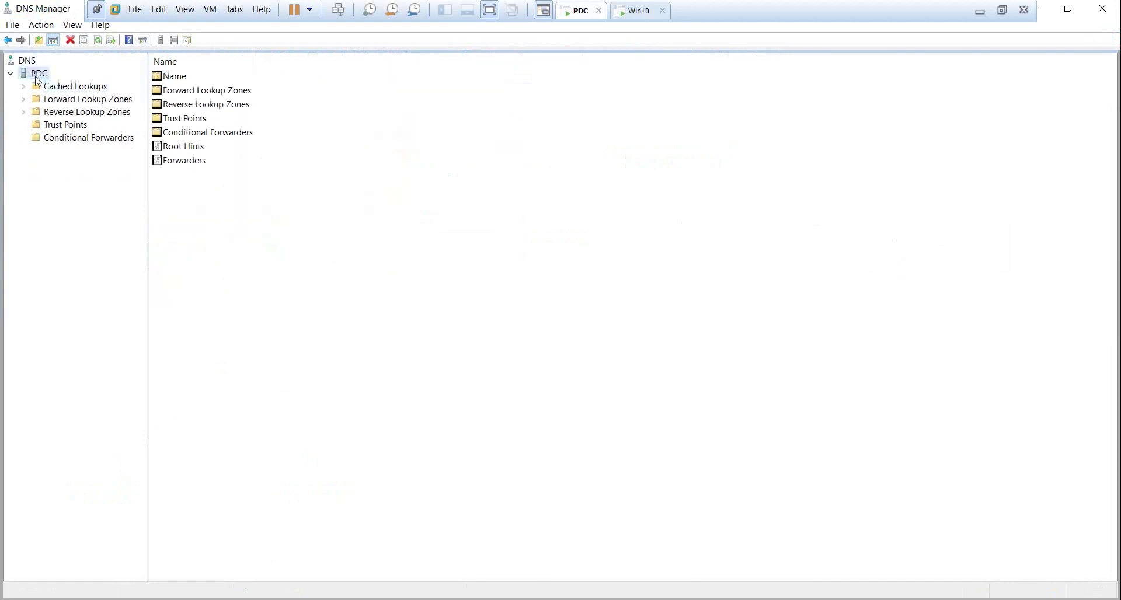
right_click(35, 75)
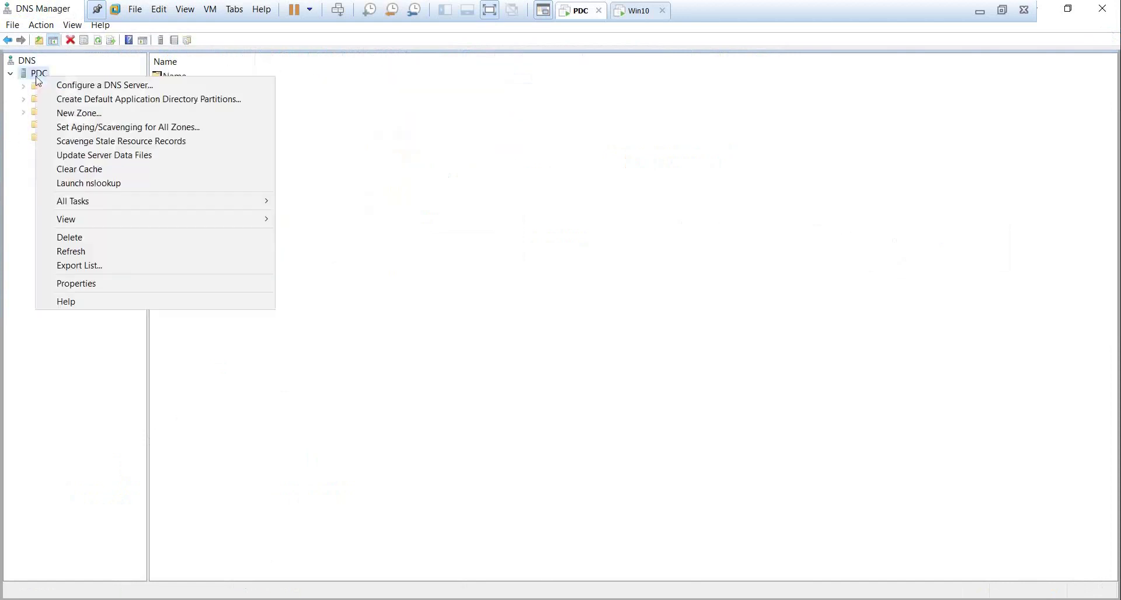
click(136, 284)
click(683, 177)
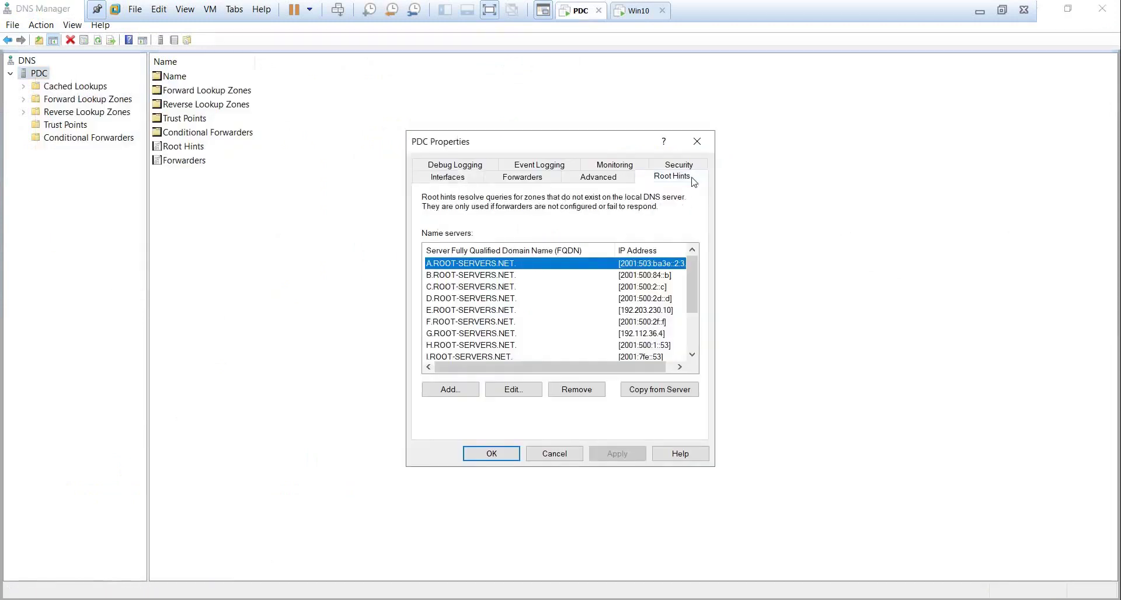
click(538, 179)
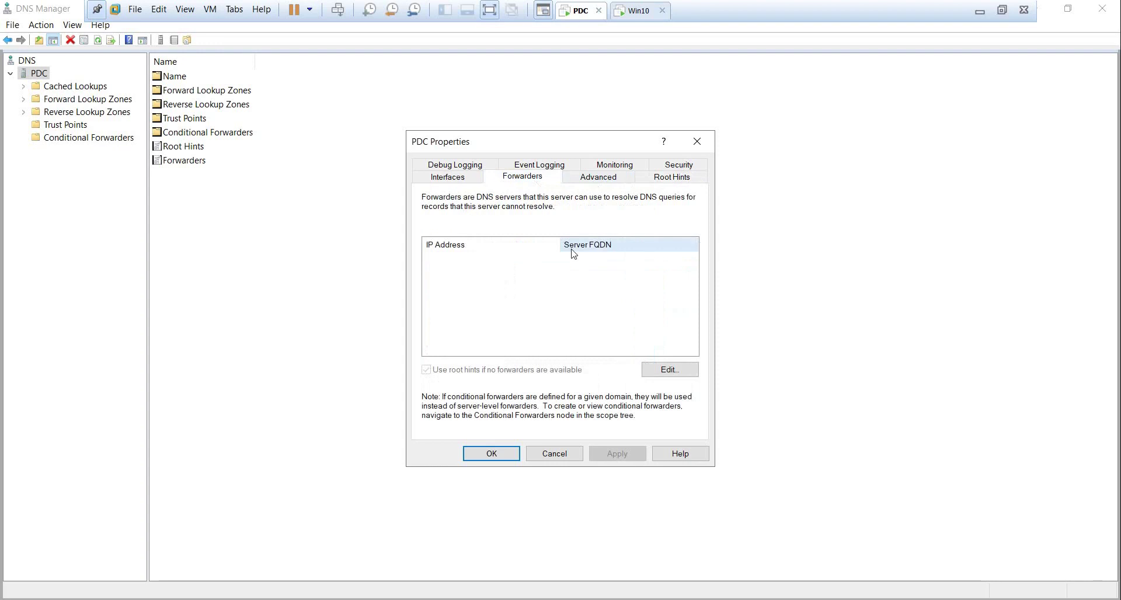
click(670, 371)
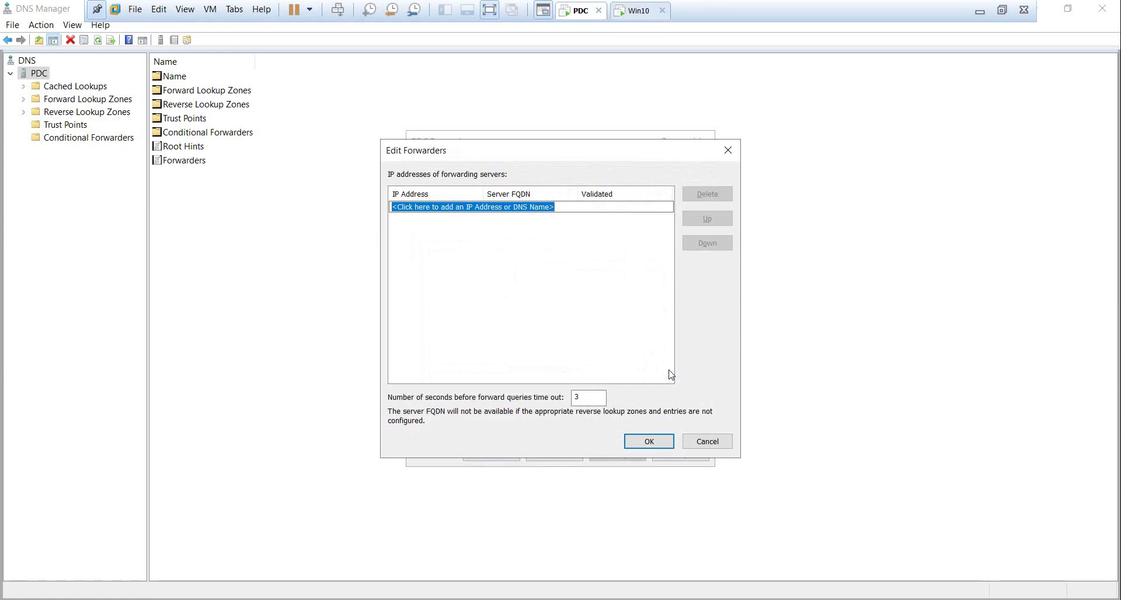
Add 8.8.8.8 (google-public-dns-a.google.com) as the PDC's forwarder and accept it.
text(8.8.8..8)
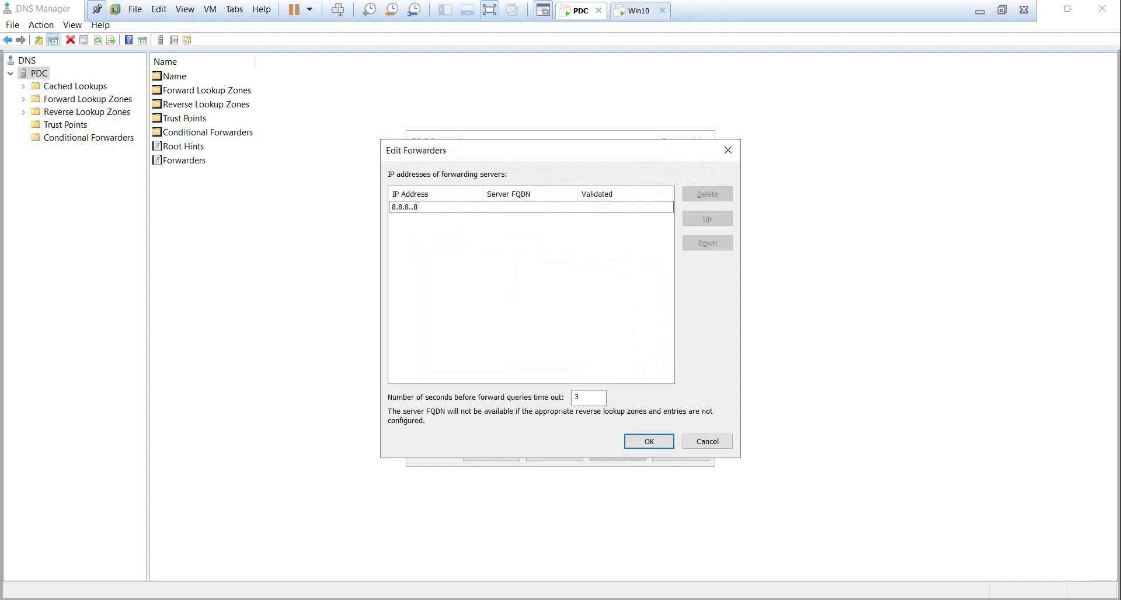
key(BackSpace)
key(BackSpace)
text(8)
key(Tab)
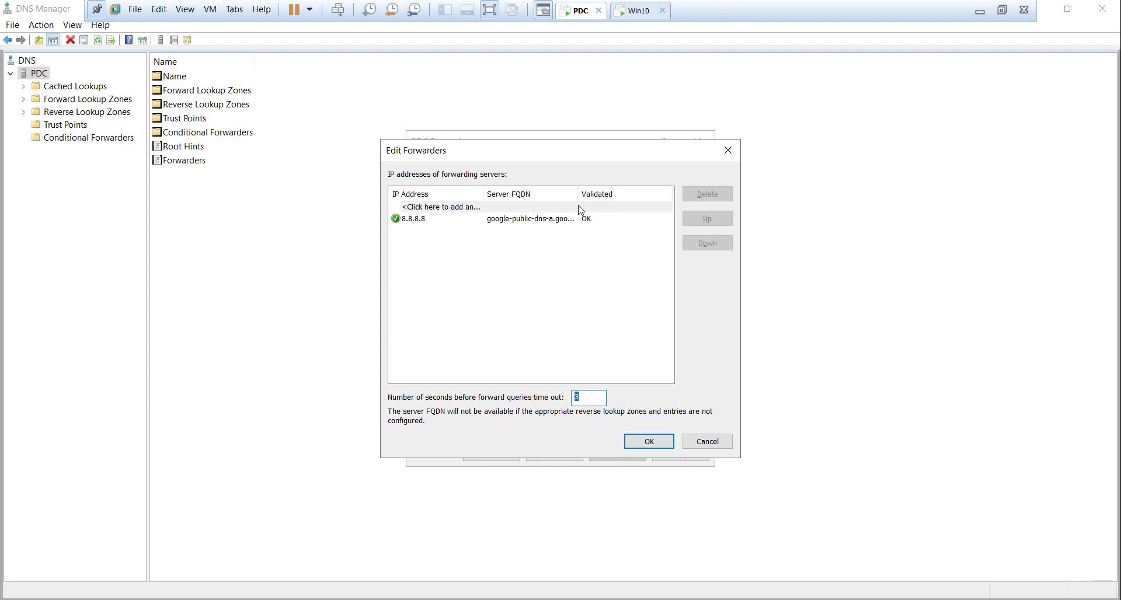
drag(578, 193, 624, 194)
click(602, 207)
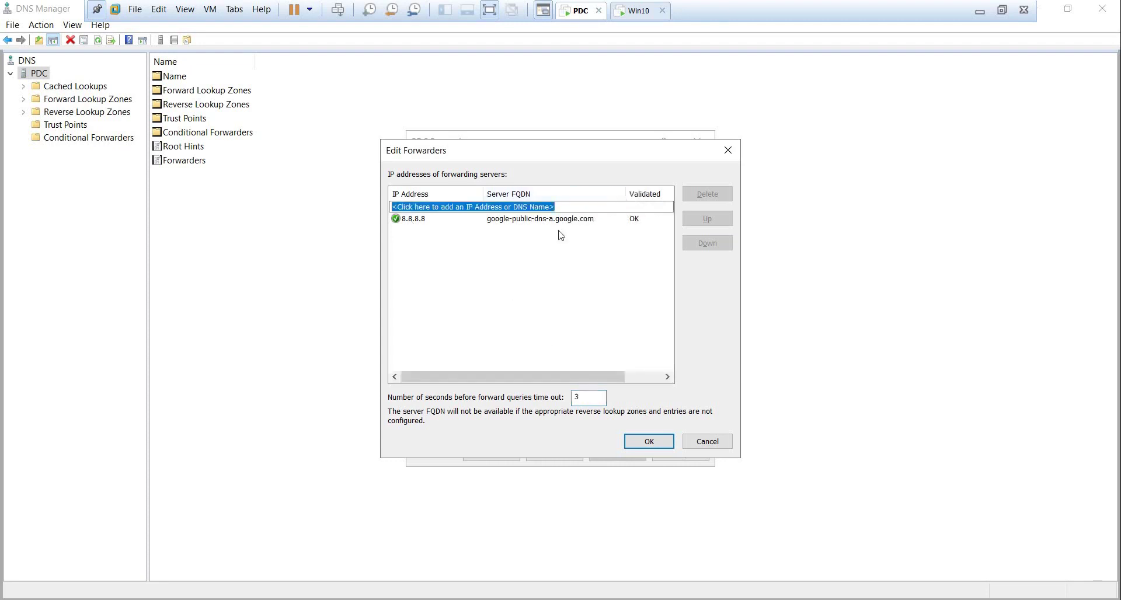
click(645, 444)
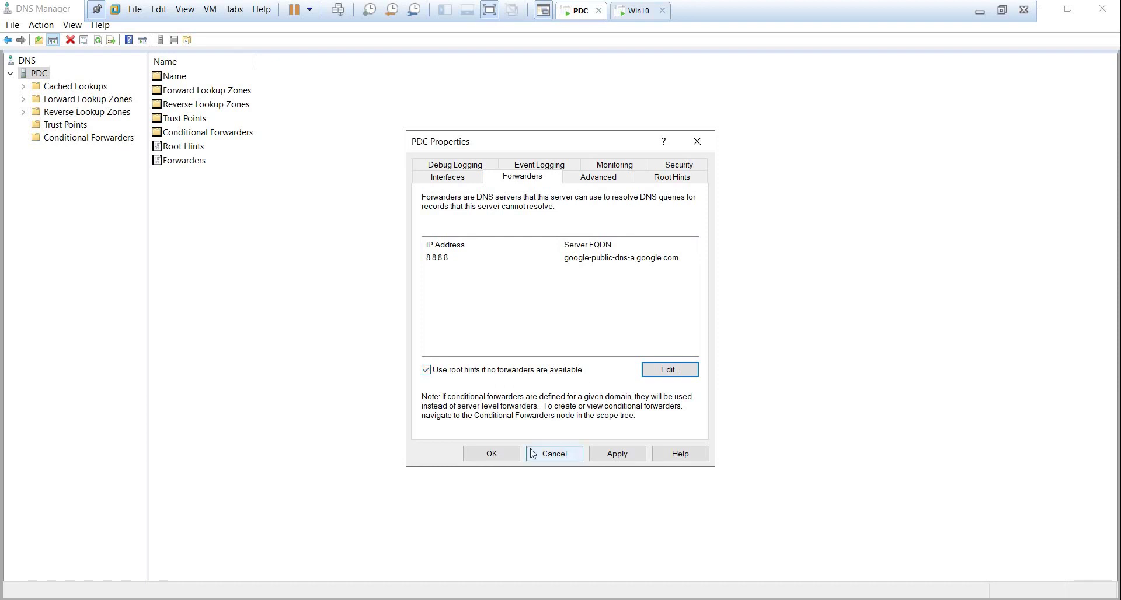
click(491, 454)
click(635, 13)
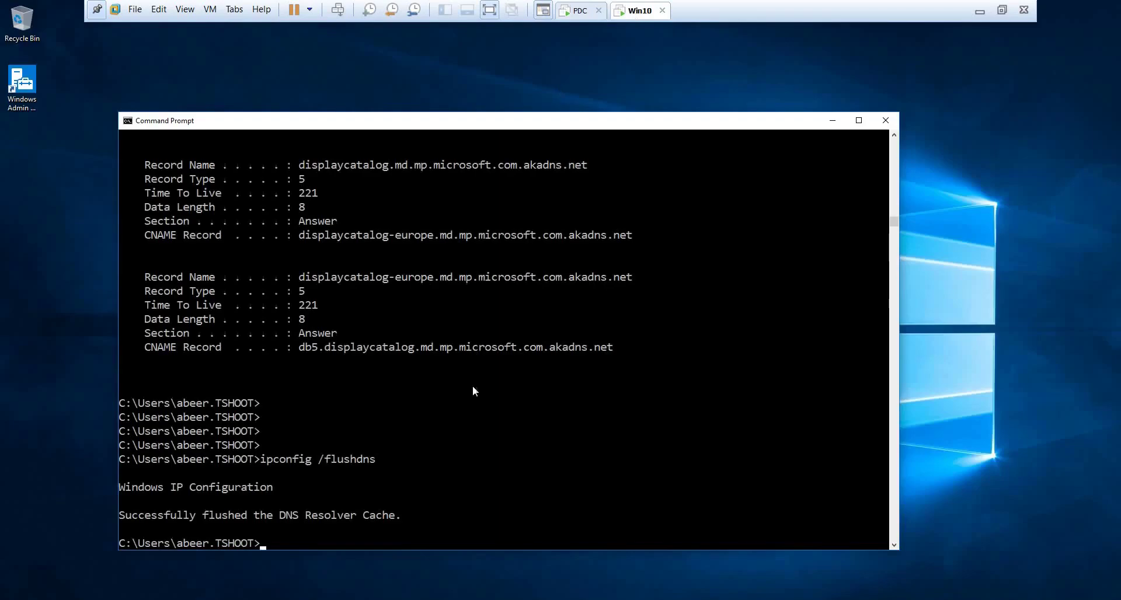
key(Return)
key(Return)
key(Up)
key(Up)
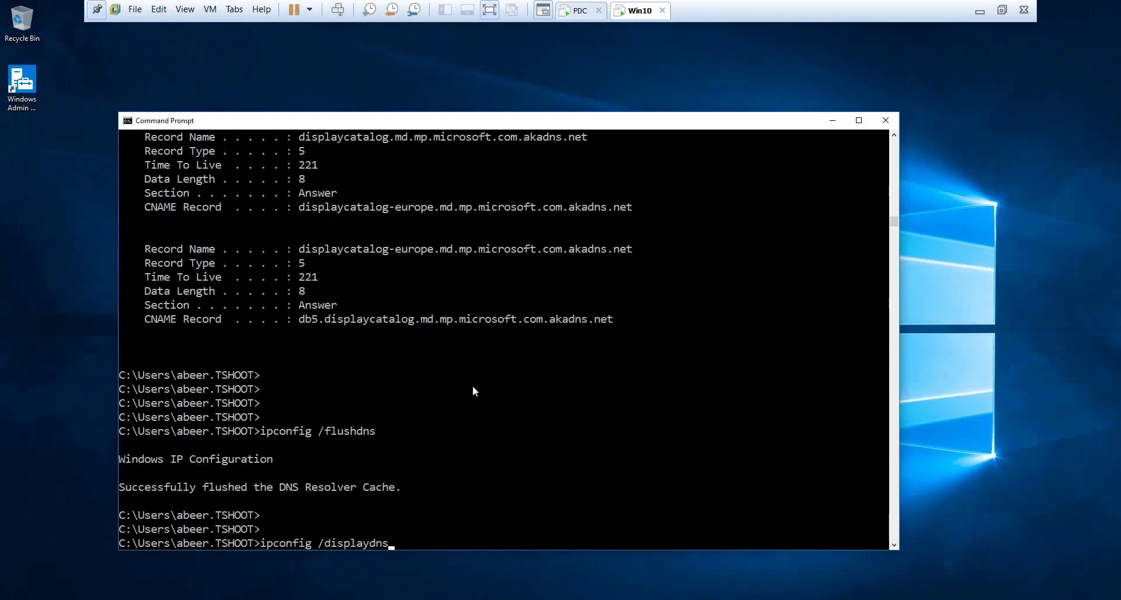
key(Up)
key(Return)
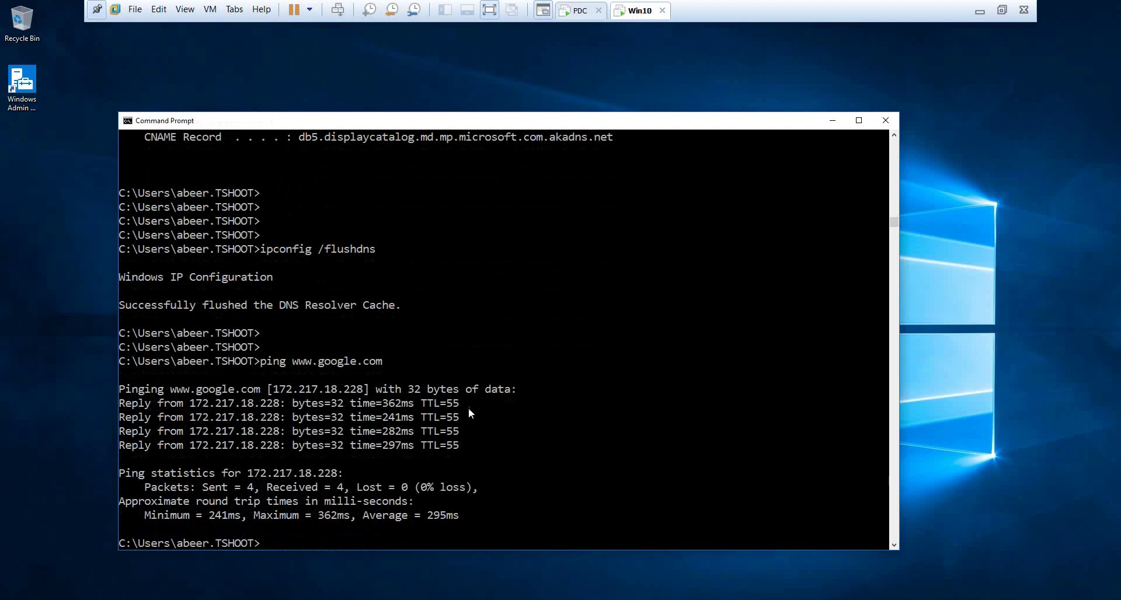
click(982, 10)
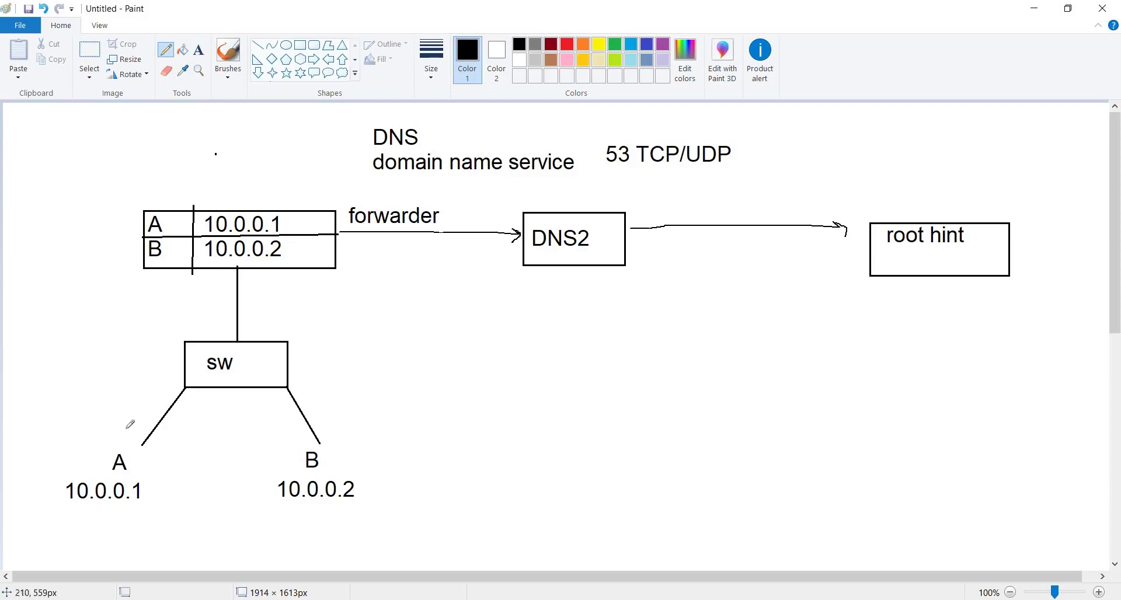
Draw a curved arrow from client A up to the A/B table and label 'authoritiative' left of sw.
drag(126, 432, 192, 292)
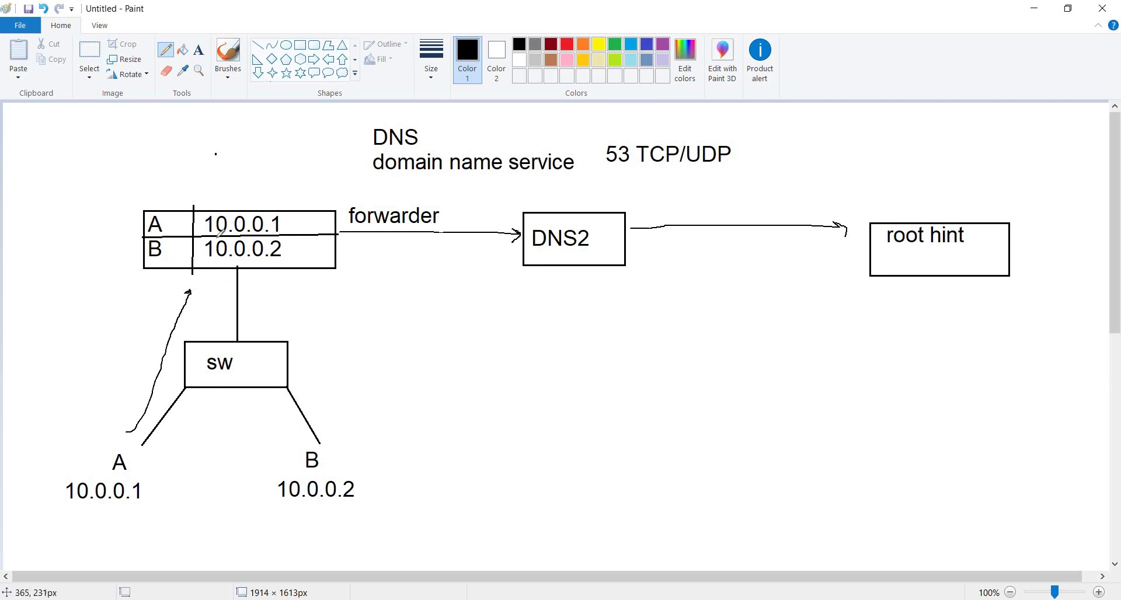
click(199, 50)
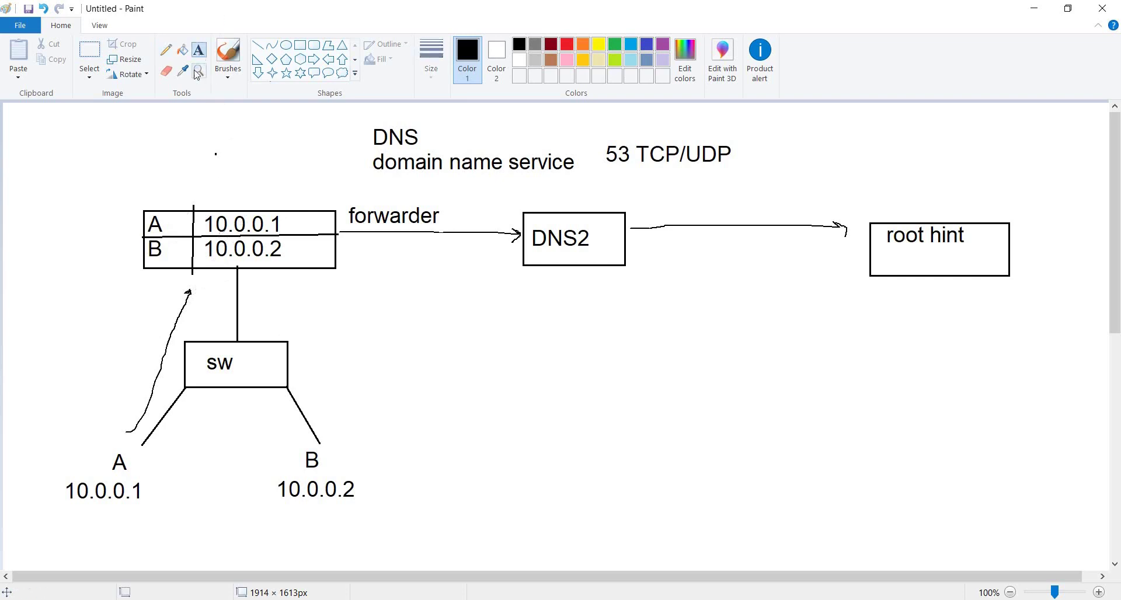
click(66, 330)
text(au)
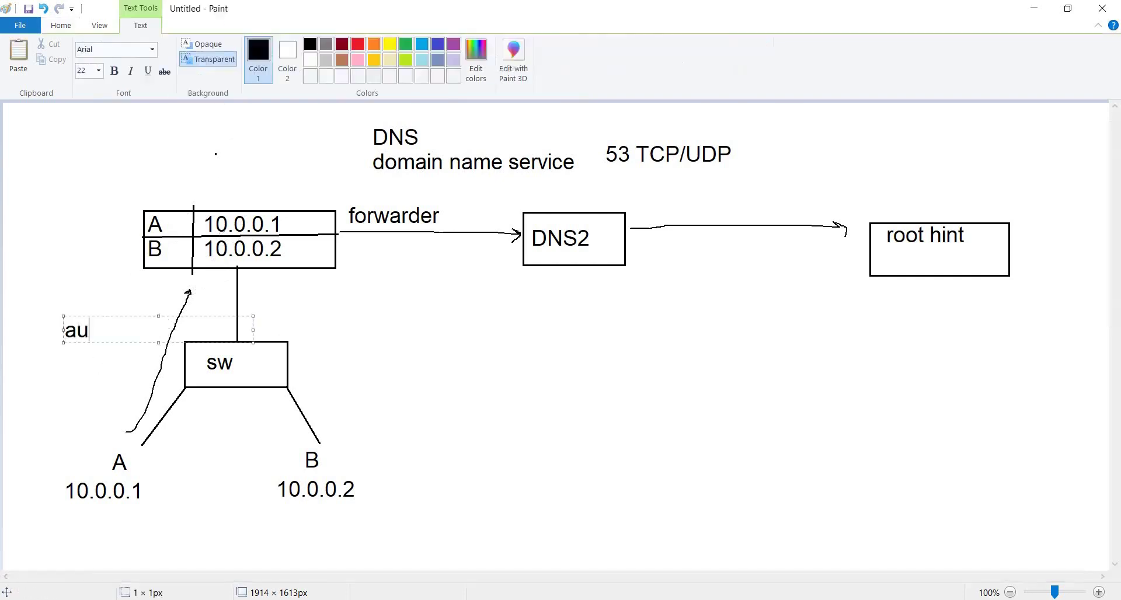
text(thoritiative)
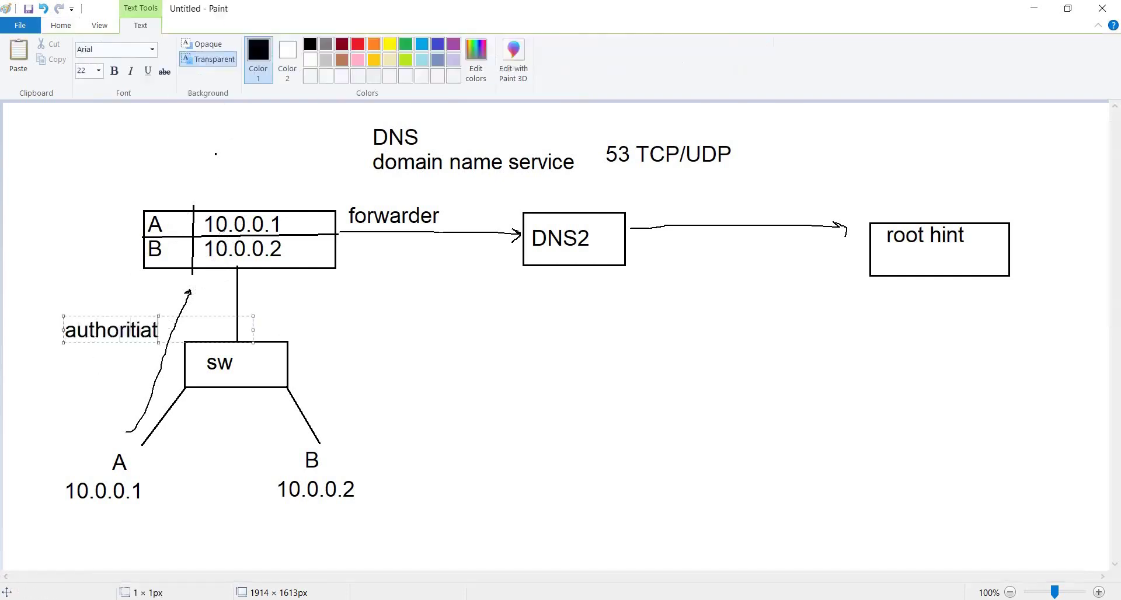